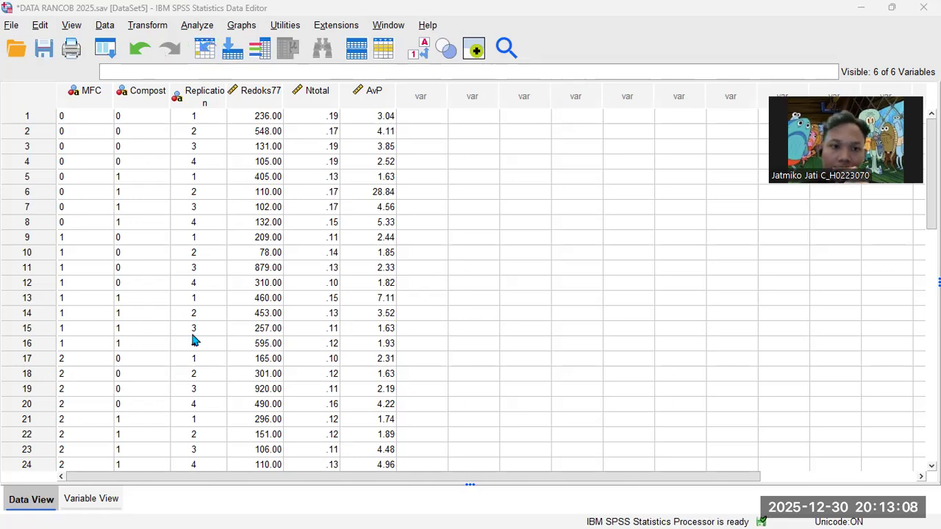
- Check the six variable definitions, including AvP's data type, then return to the data values
{"action": "left_click", "coordinate": [95, 498]}
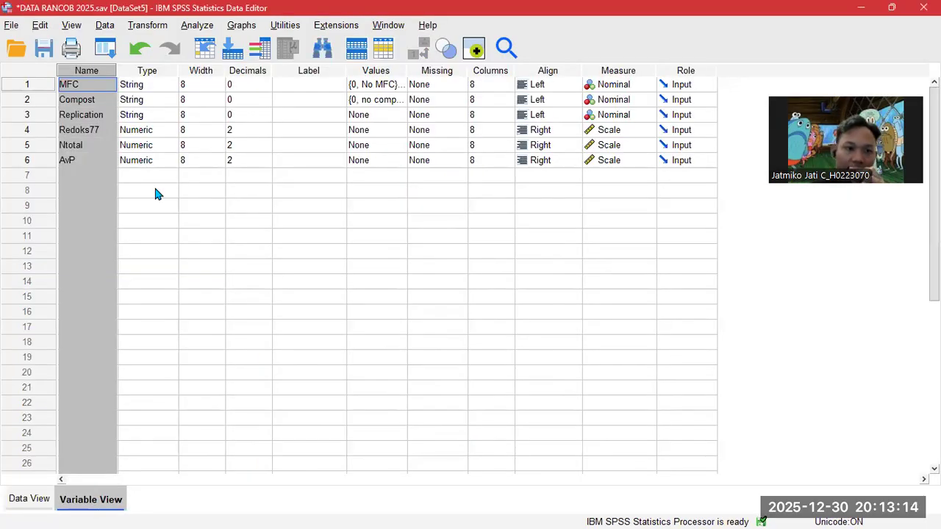
{"action": "left_click", "coordinate": [150, 162]}
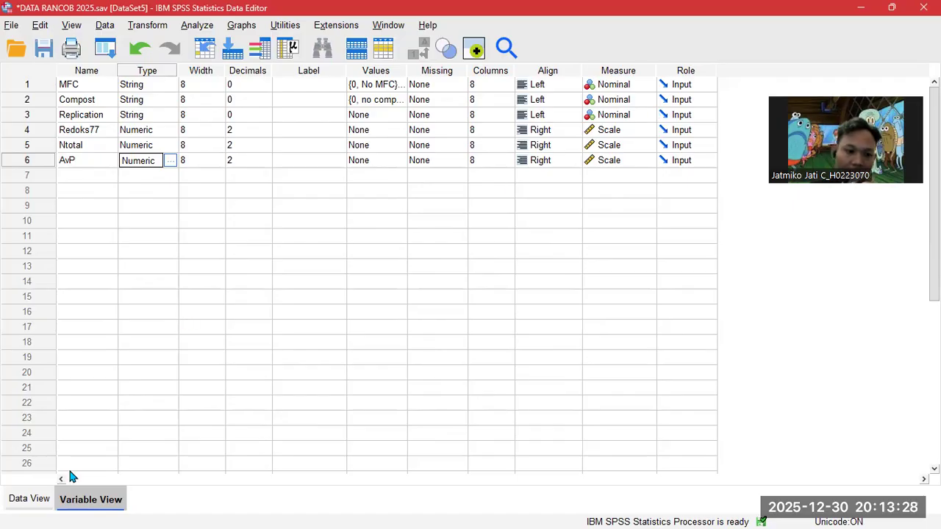
{"action": "left_click", "coordinate": [33, 500]}
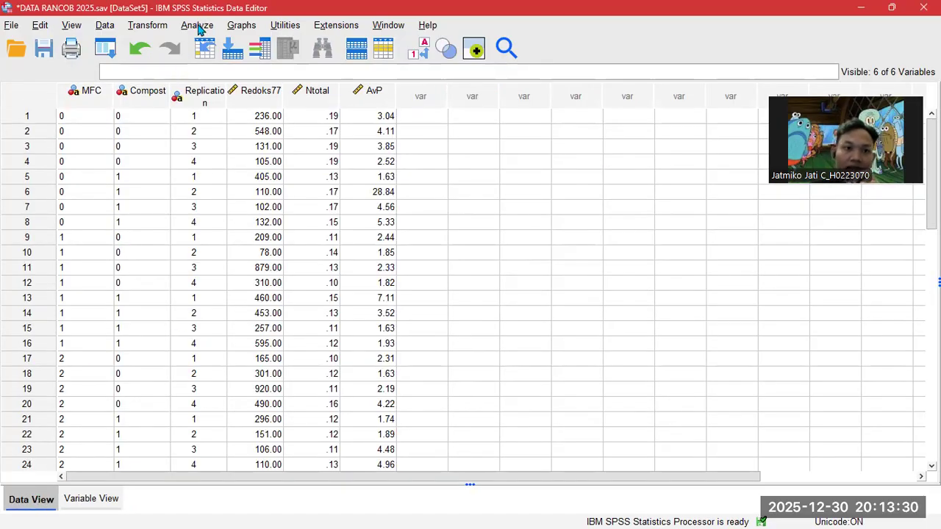
- Run a Legacy Dialogs 1-Sample K-S test on Redoks77, Ntotal and AvP
{"action": "left_click", "coordinate": [197, 25]}
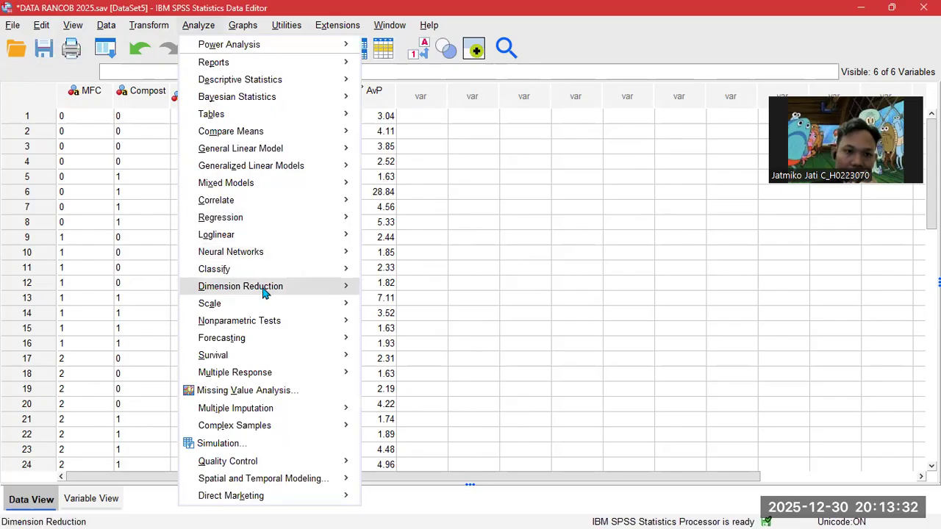
{"action": "mouse_move", "coordinate": [275, 327]}
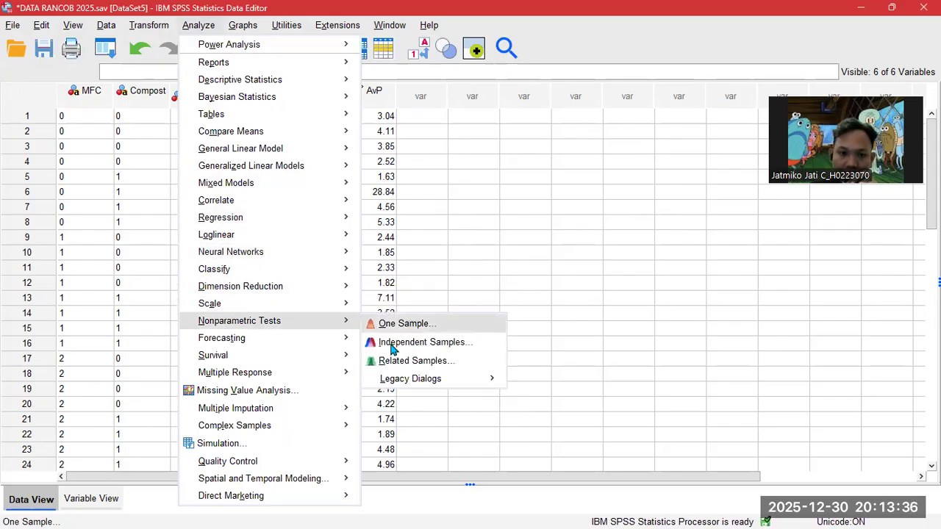
{"action": "mouse_move", "coordinate": [408, 381]}
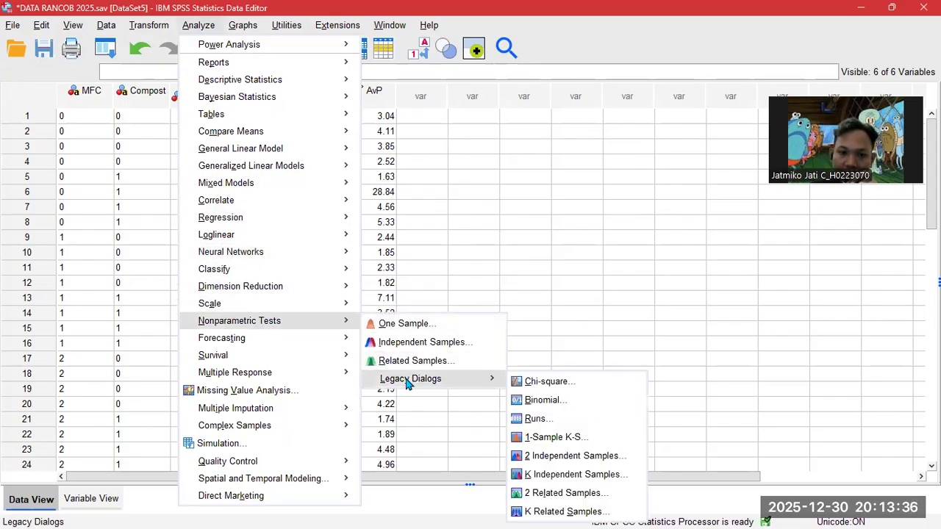
{"action": "left_click", "coordinate": [545, 438]}
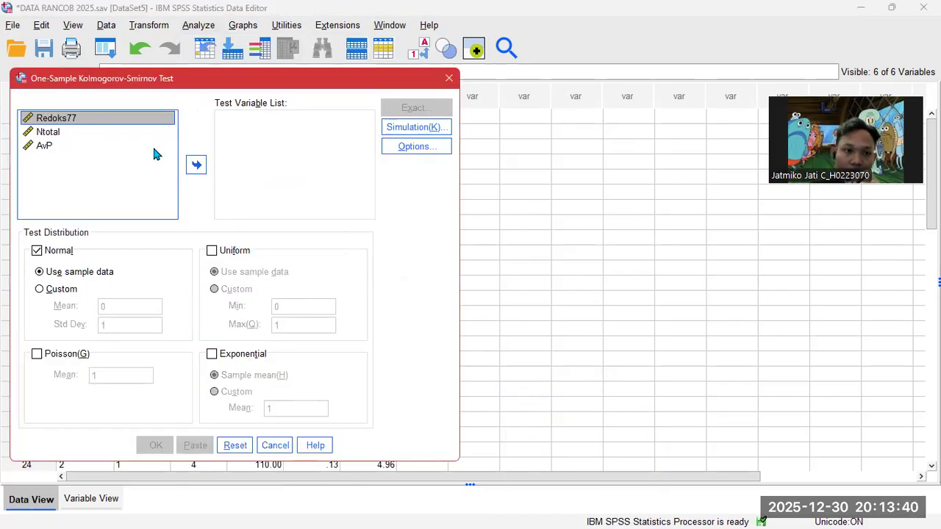
{"action": "left_click", "coordinate": [93, 123]}
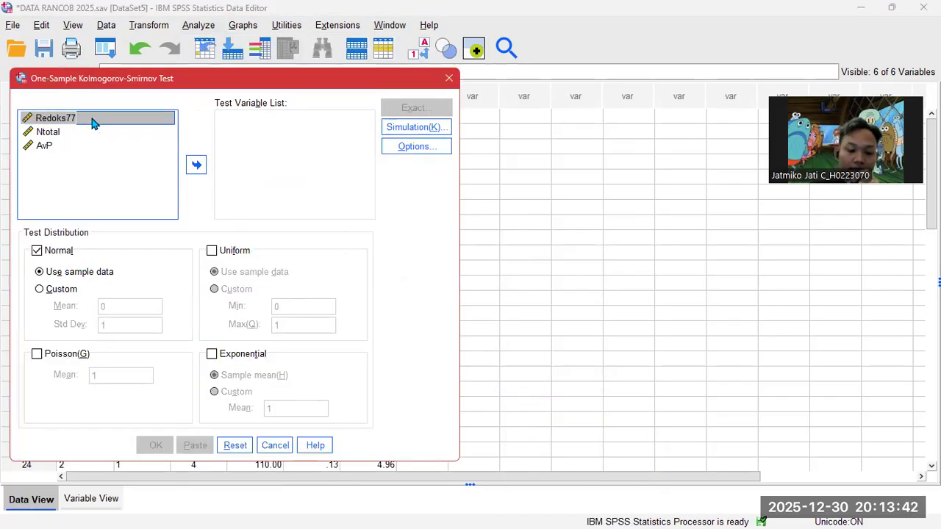
{"action": "left_click_drag", "start_coordinate": [74, 122], "coordinate": [221, 139]}
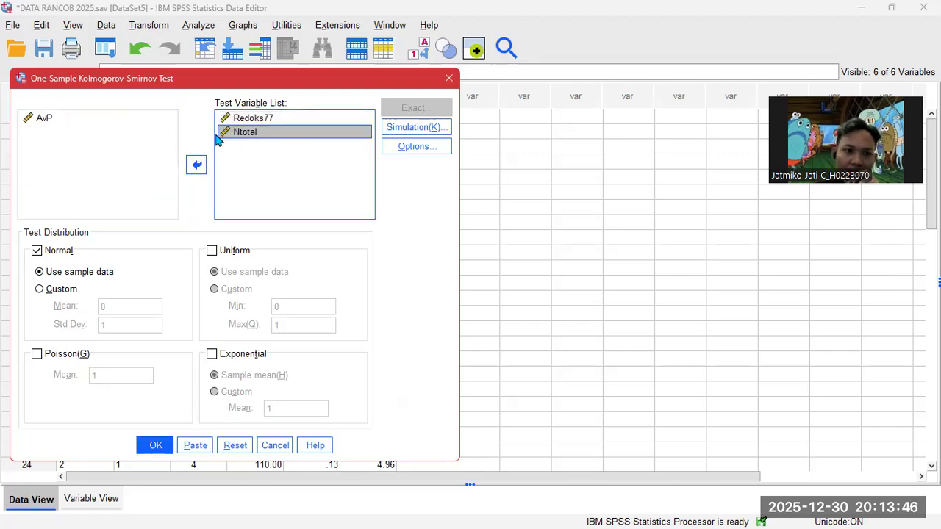
{"action": "left_click_drag", "start_coordinate": [51, 125], "coordinate": [247, 155]}
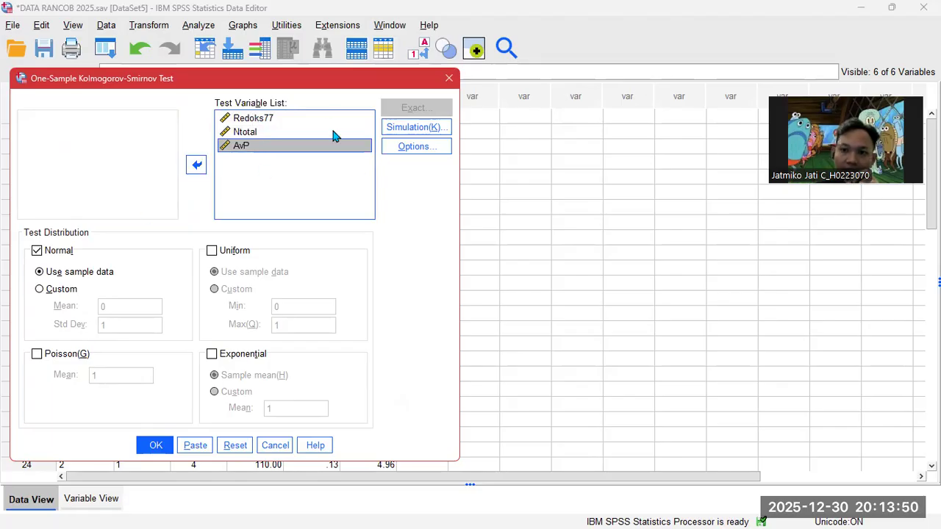
{"action": "left_click", "coordinate": [154, 447]}
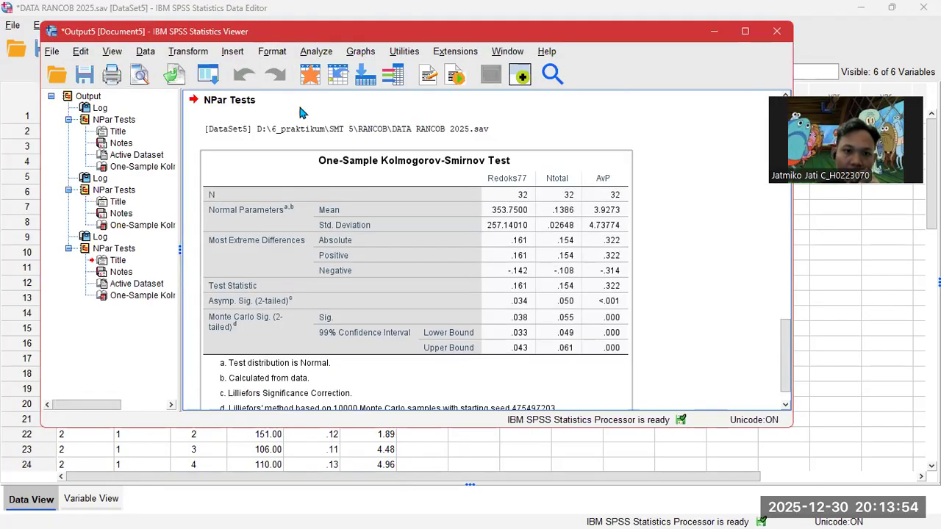
- Review the One-Sample Kolmogorov-Smirnov table, then minimize the Output Viewer
{"action": "left_click", "coordinate": [449, 226]}
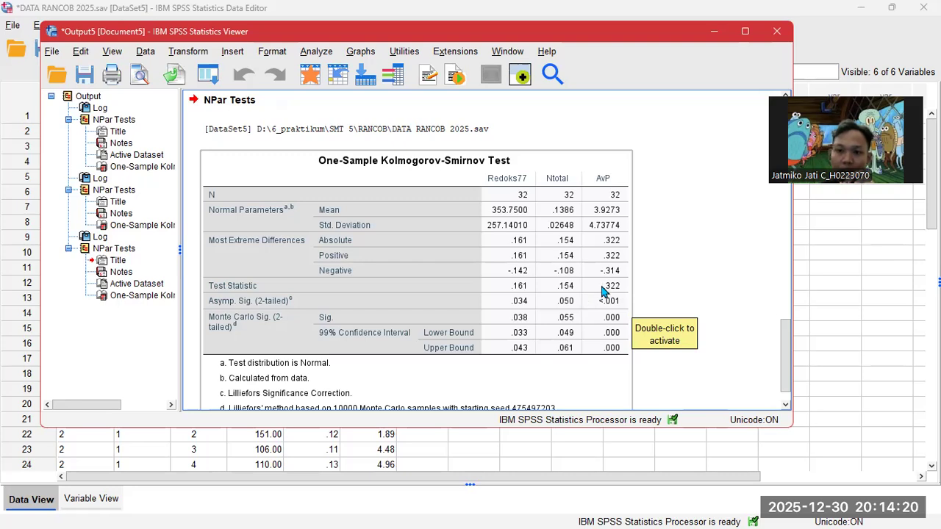
{"action": "left_click", "coordinate": [713, 33]}
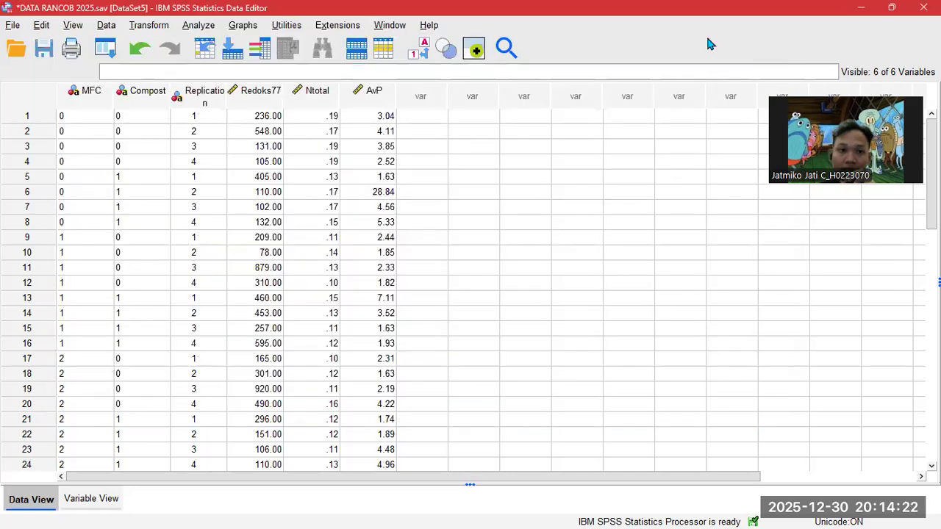
- In Compute Variable, build the numeric expression sqrt(Redoks77) * 2
{"action": "left_click", "coordinate": [163, 30]}
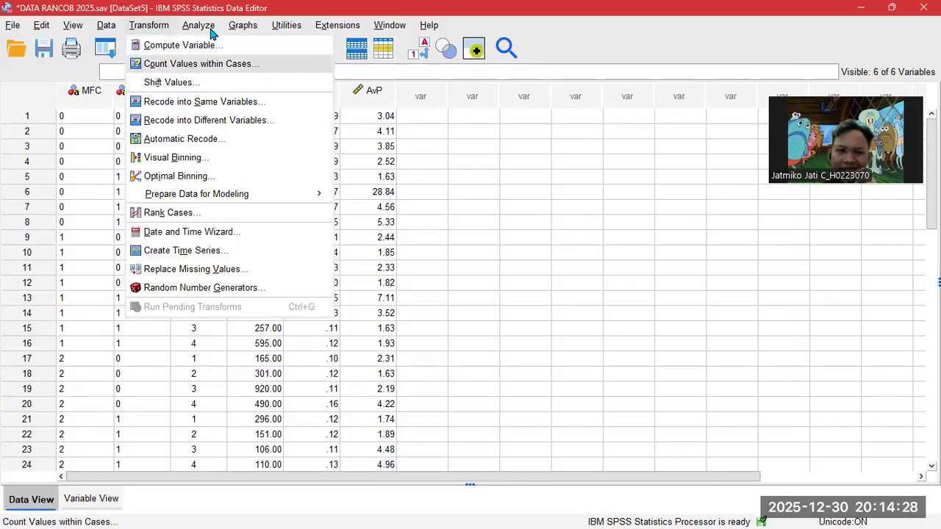
{"action": "left_click", "coordinate": [168, 45]}
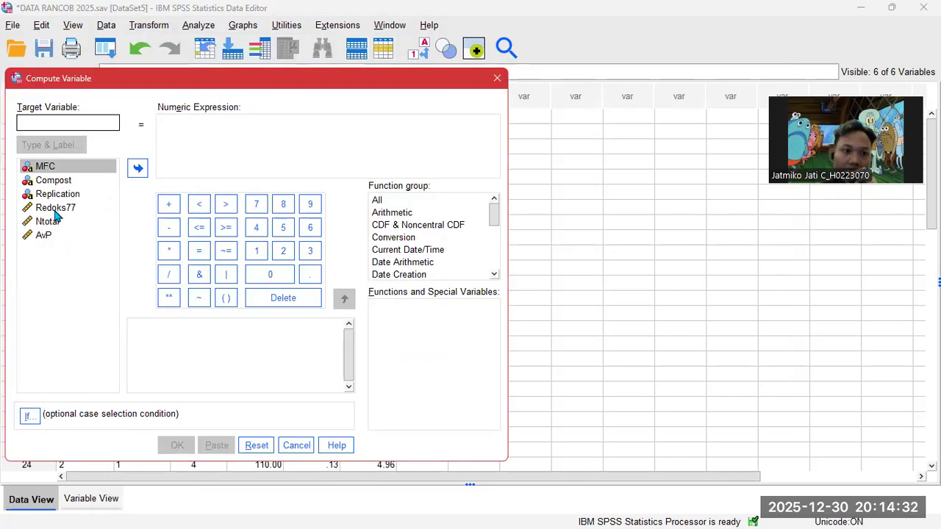
{"action": "left_click", "coordinate": [56, 210]}
{"action": "left_click", "coordinate": [199, 129]}
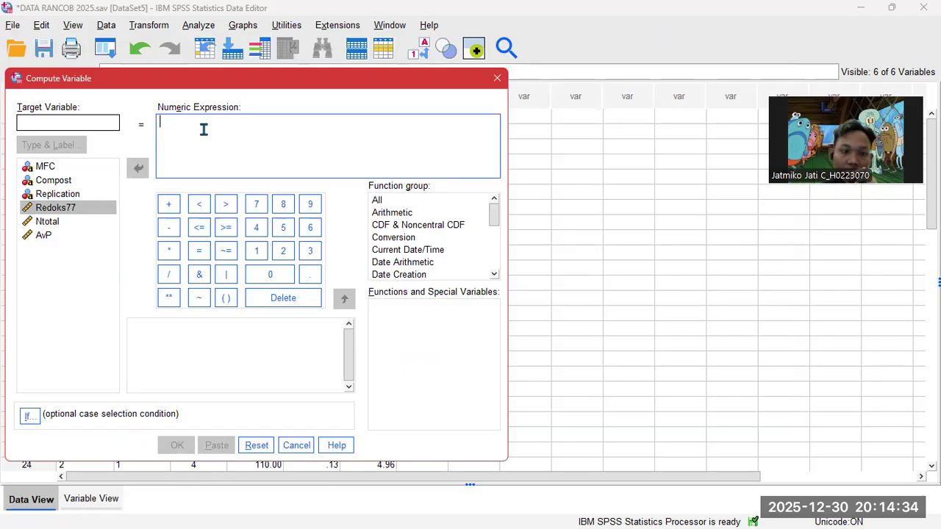
{"action": "type", "text": "sqrt"}
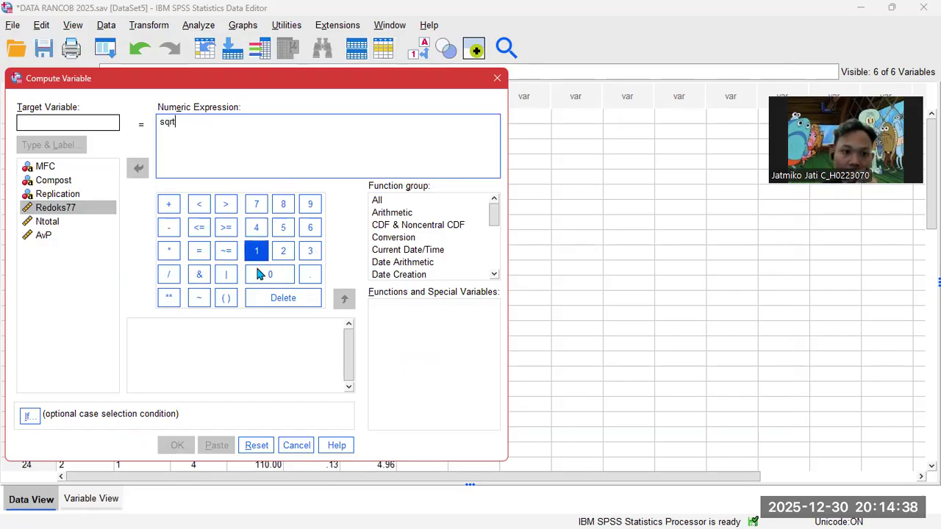
{"action": "left_click", "coordinate": [226, 298]}
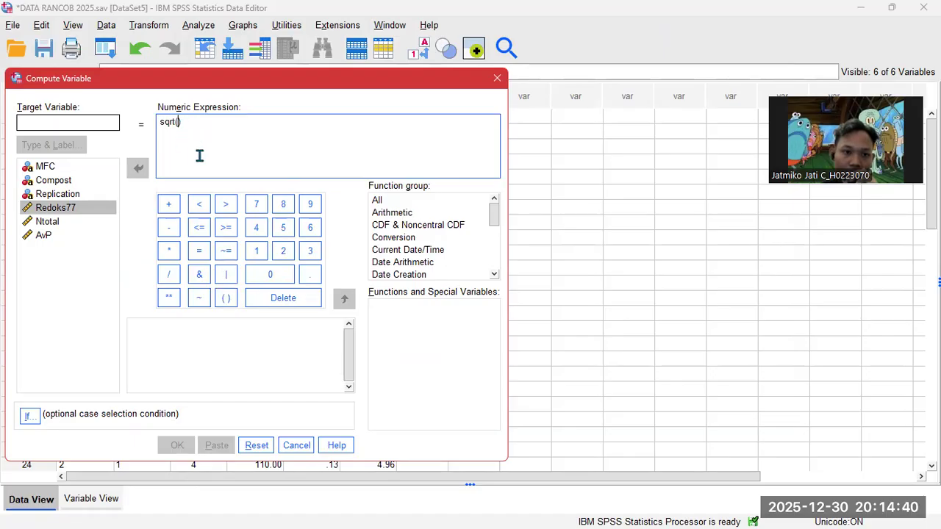
{"action": "left_click", "coordinate": [85, 212]}
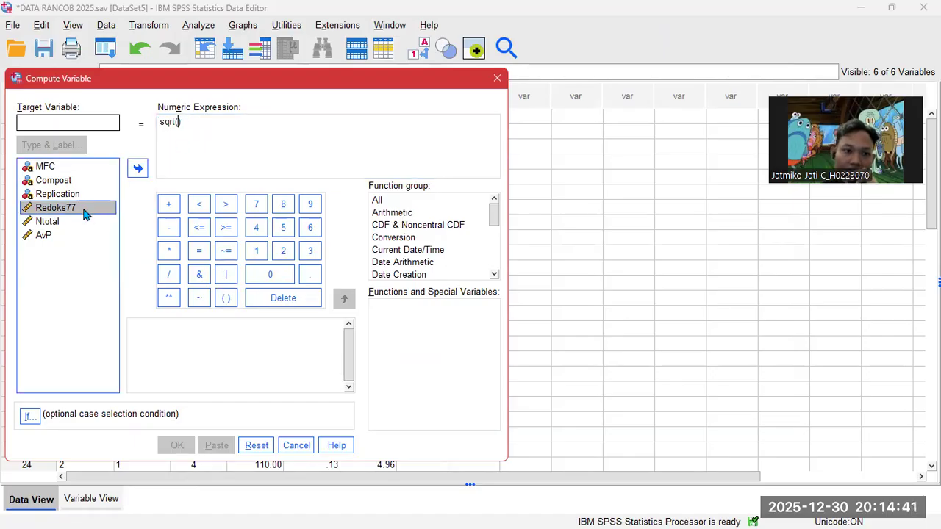
{"action": "left_click", "coordinate": [137, 168]}
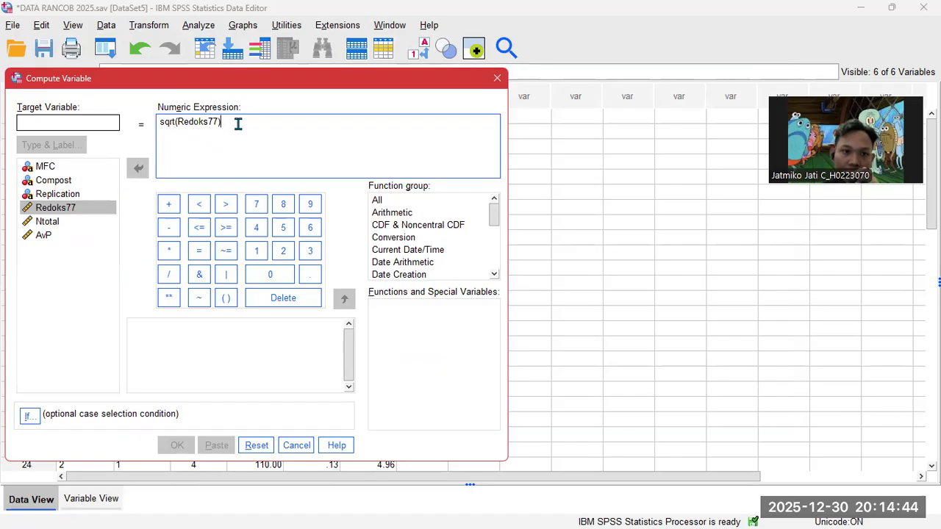
{"action": "left_click", "coordinate": [169, 253]}
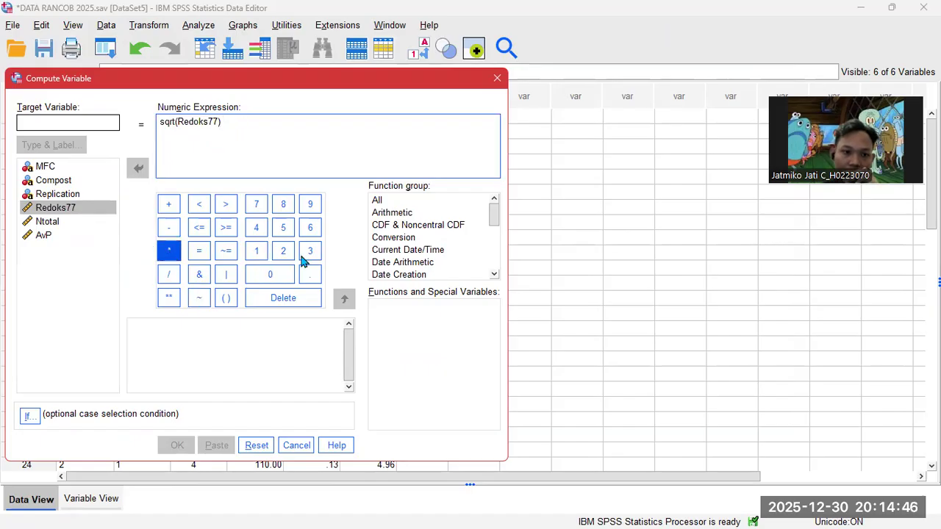
{"action": "left_click", "coordinate": [283, 251]}
- Name the target variable Redoks1 and compute it
{"action": "left_click", "coordinate": [58, 122]}
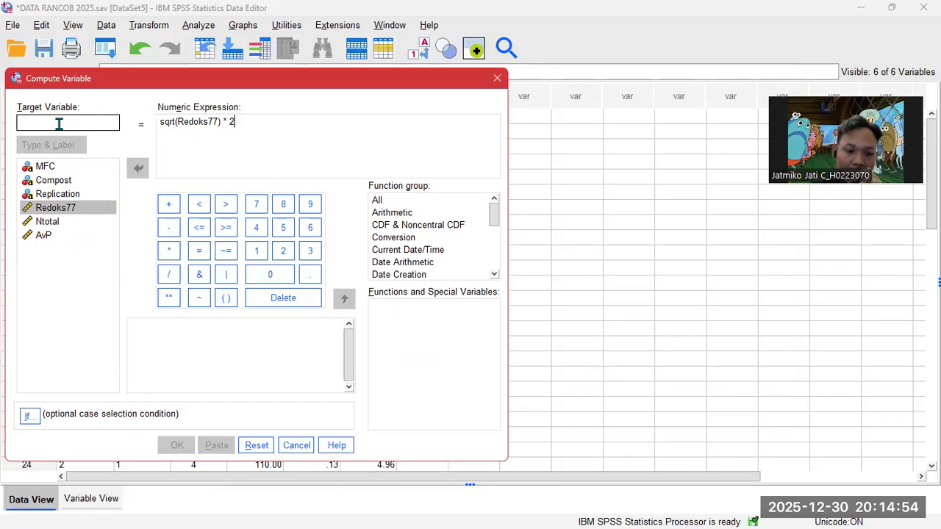
{"action": "type", "text": "redoks1"}
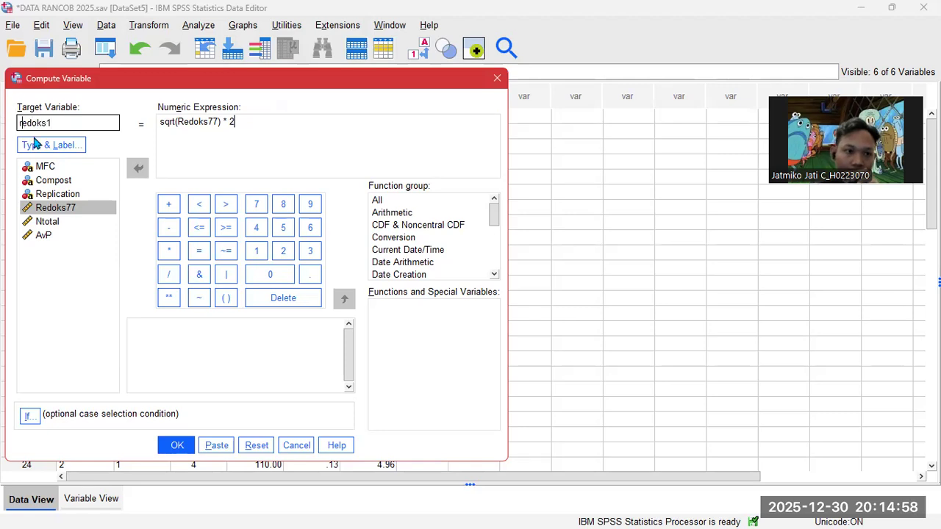
{"action": "key", "text": "BackSpace"}
{"action": "type", "text": "R"}
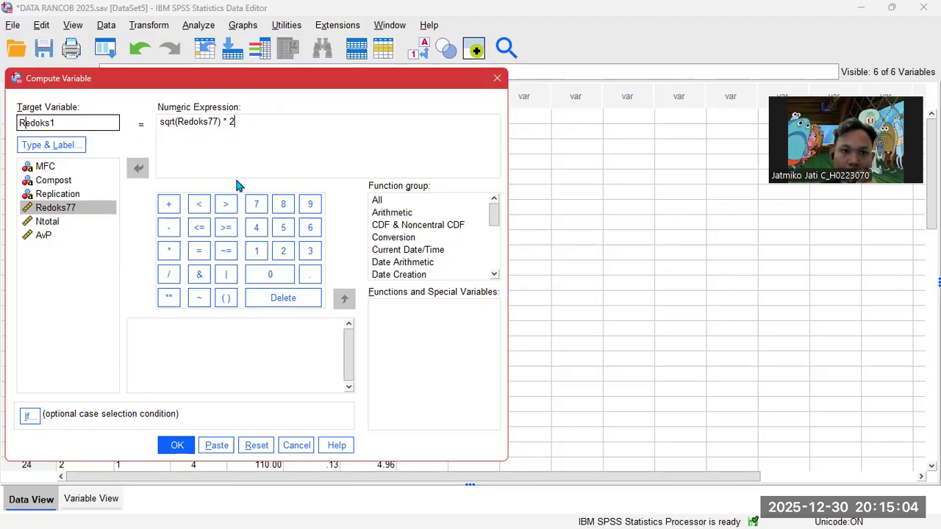
{"action": "left_click", "coordinate": [177, 444]}
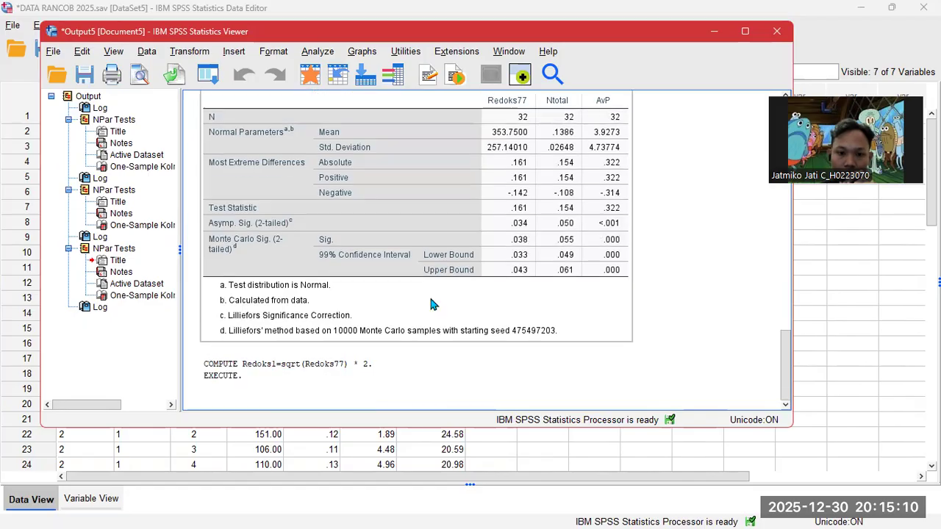
- Compute Ntotal1 = sqrt(Ntotal) * 2 by editing the previous expression, then hide the output
{"action": "left_click", "coordinate": [723, 36]}
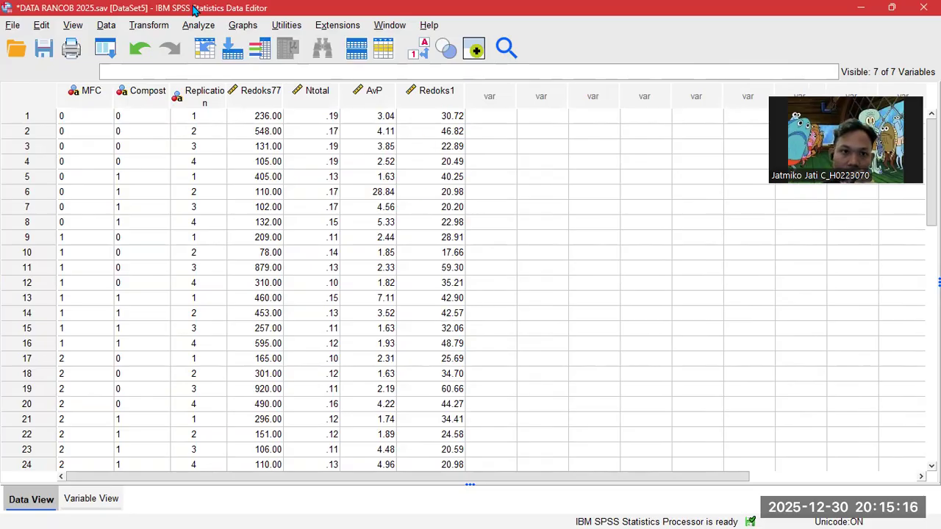
{"action": "left_click", "coordinate": [149, 25]}
{"action": "left_click", "coordinate": [163, 45]}
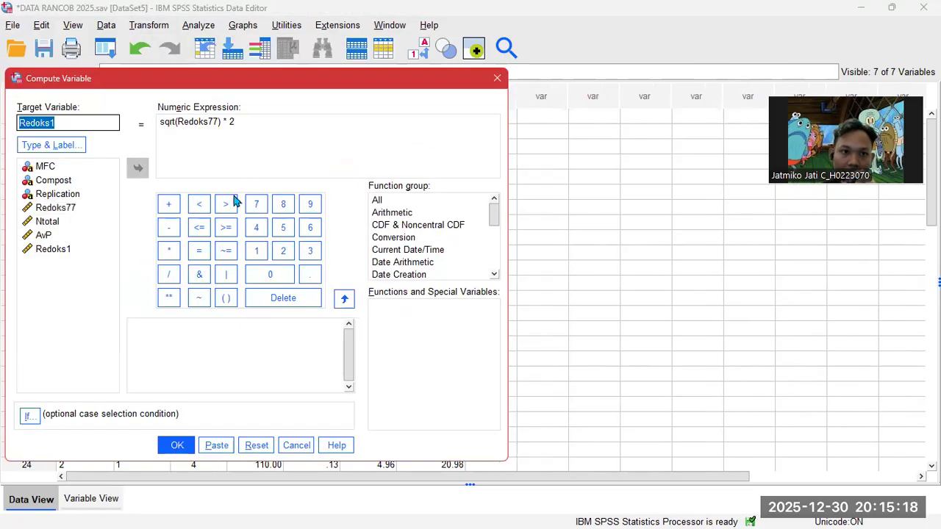
{"action": "left_click", "coordinate": [217, 124]}
{"action": "double_click", "coordinate": [206, 122]}
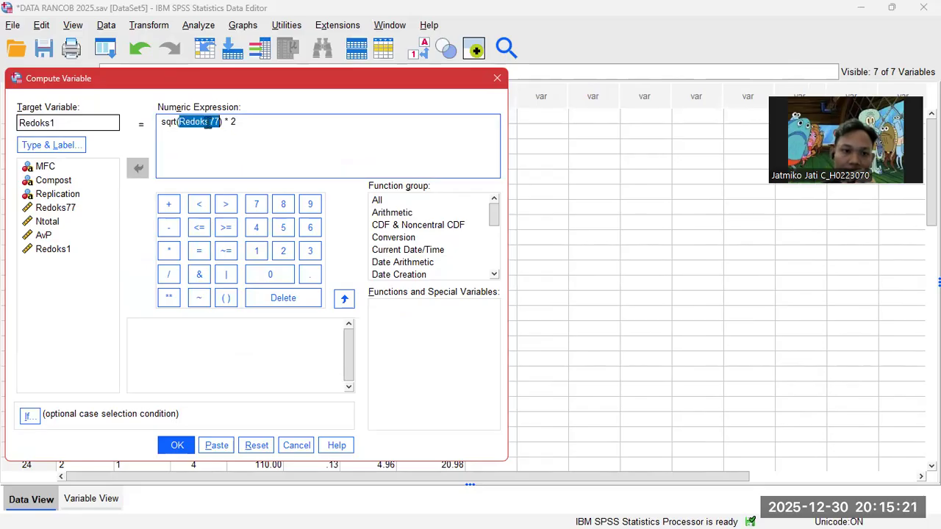
{"action": "left_click", "coordinate": [43, 237]}
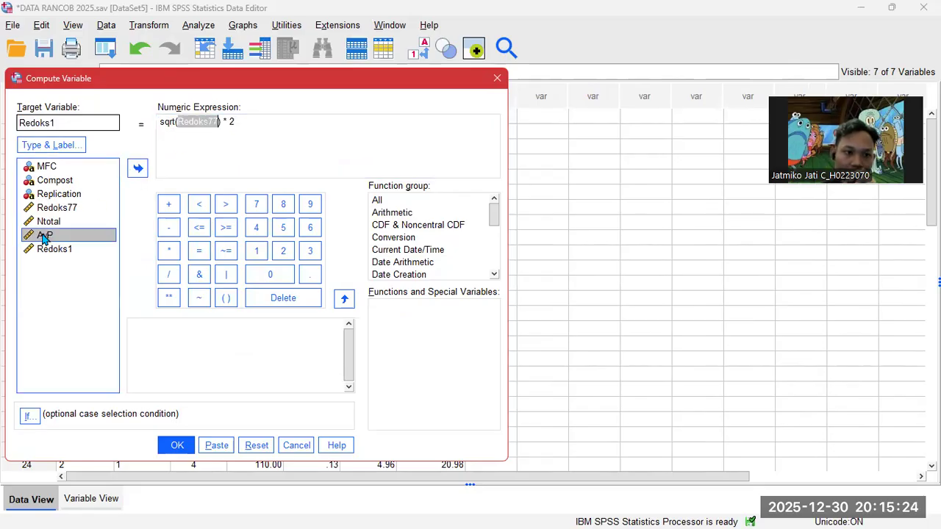
{"action": "left_click", "coordinate": [65, 223]}
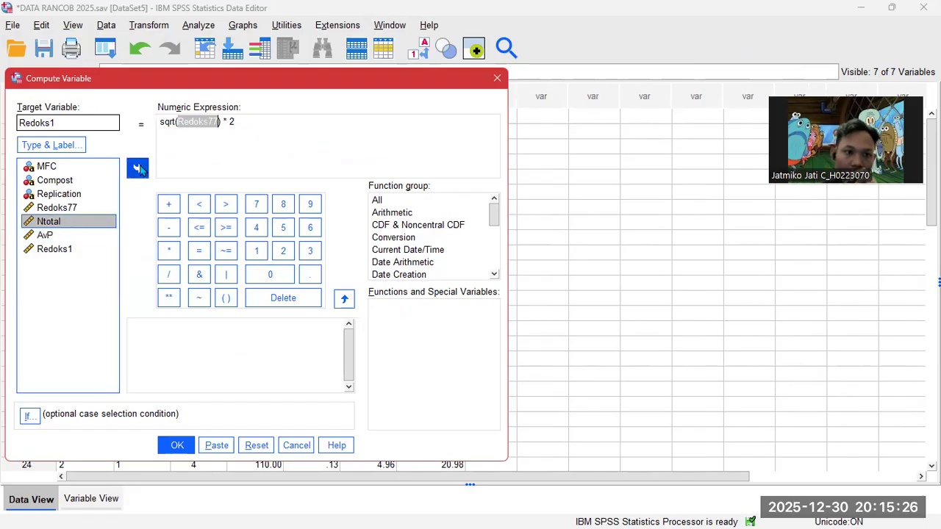
{"action": "left_click", "coordinate": [138, 167]}
{"action": "left_click_drag", "start_coordinate": [58, 123], "coordinate": [11, 125]}
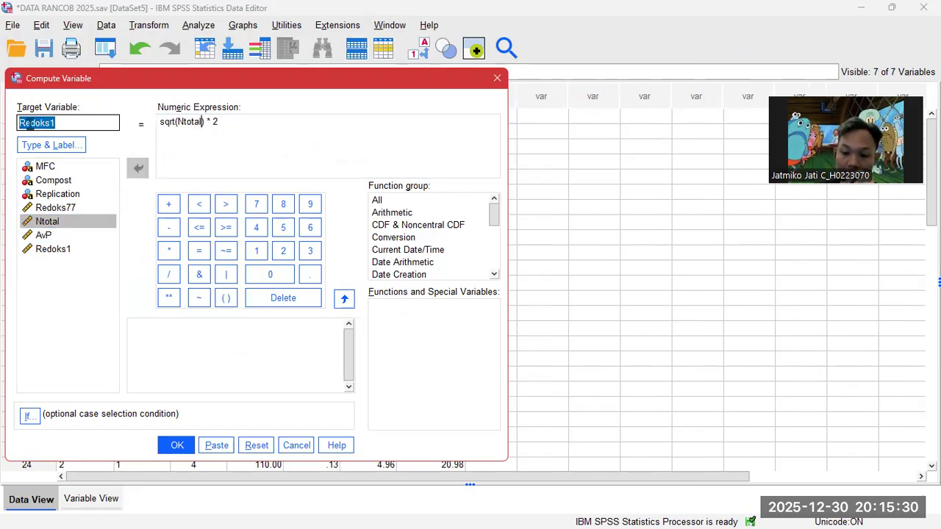
{"action": "type", "text": "Nt"}
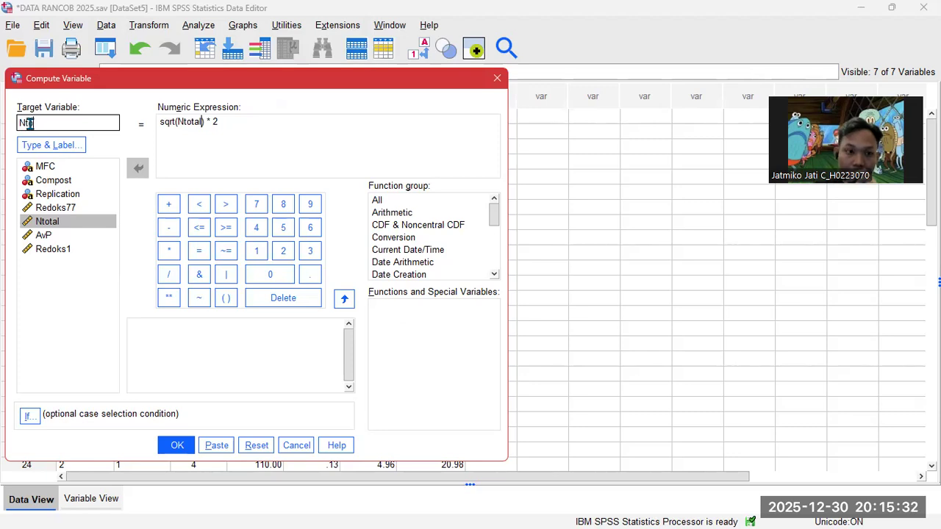
{"action": "type", "text": "otal1"}
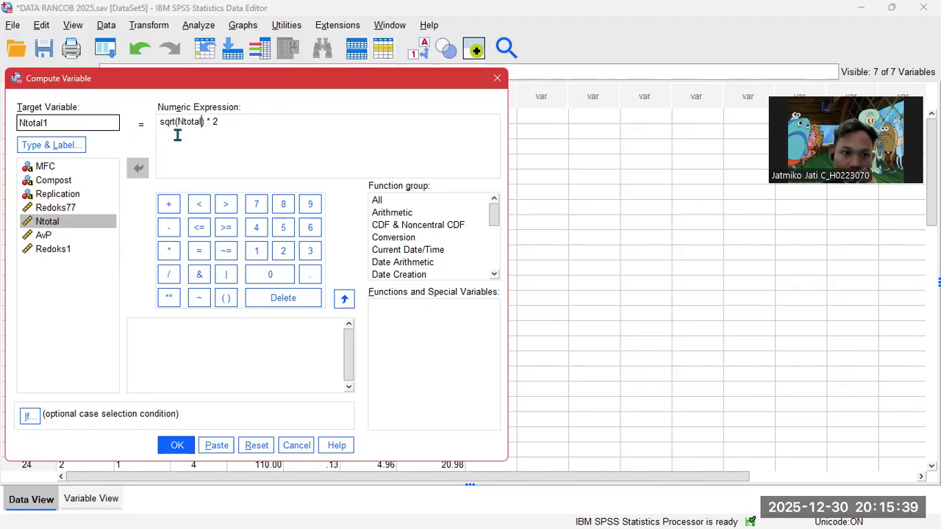
{"action": "left_click", "coordinate": [178, 445]}
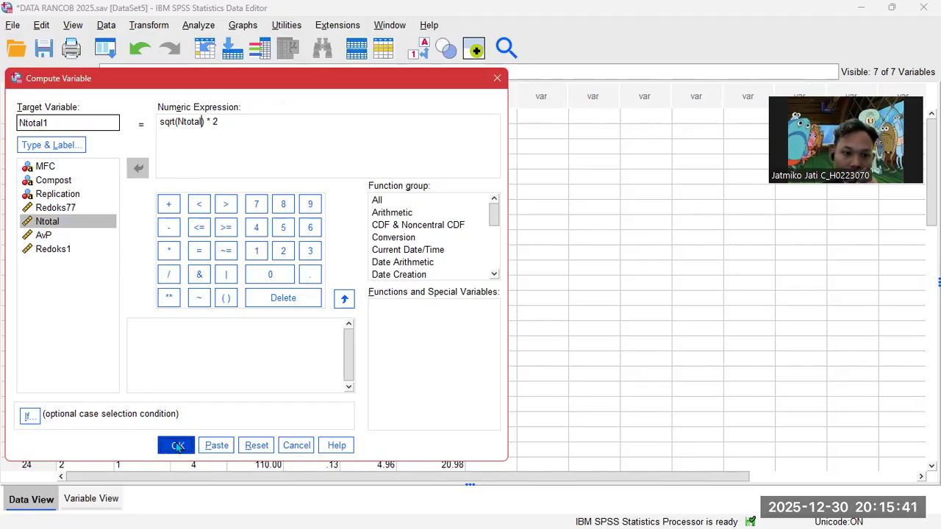
{"action": "left_click", "coordinate": [713, 31]}
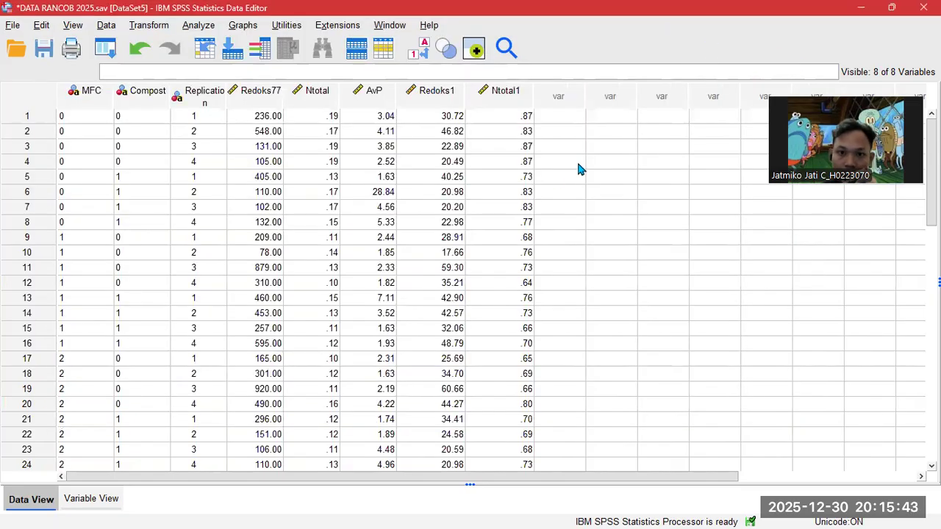
- Compute AvP1 = sqrt(AvP) * 2, renaming the target and swapping Ntotal for AvP
{"action": "left_click", "coordinate": [154, 25]}
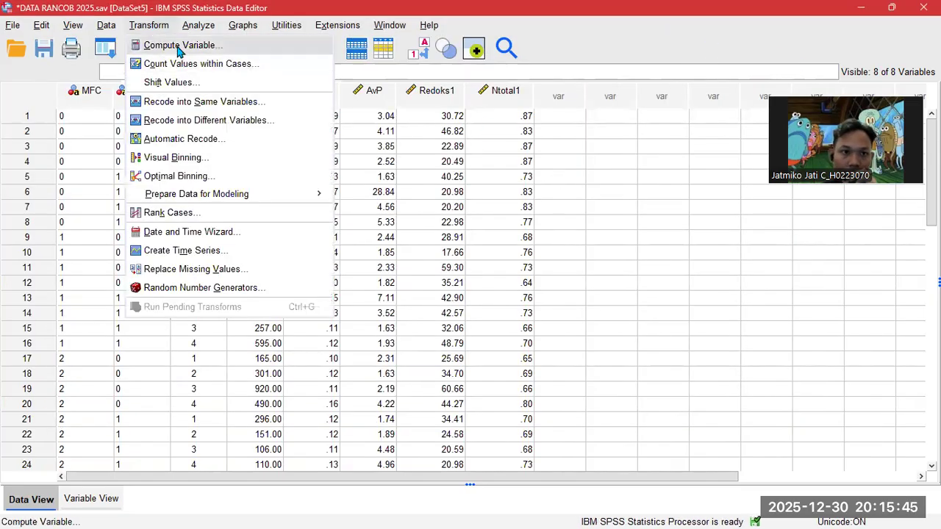
{"action": "left_click", "coordinate": [158, 42]}
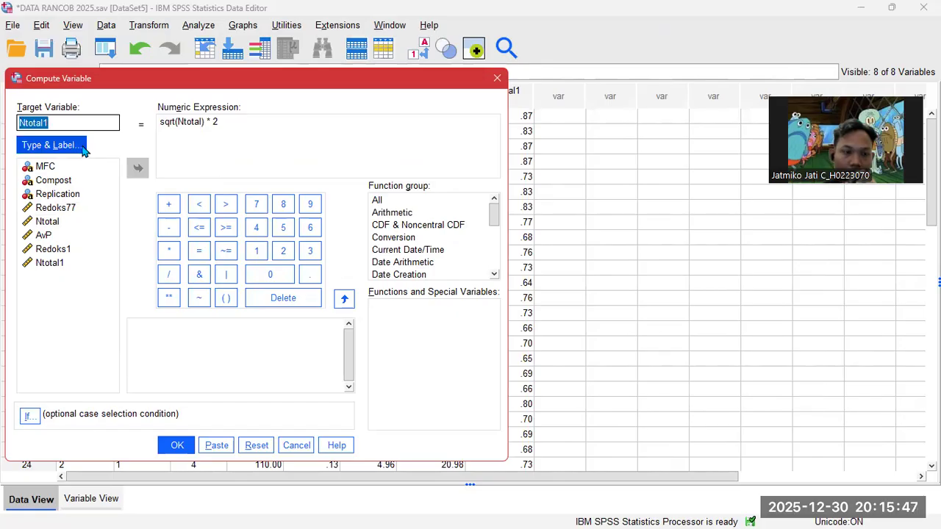
{"action": "left_click", "coordinate": [67, 122]}
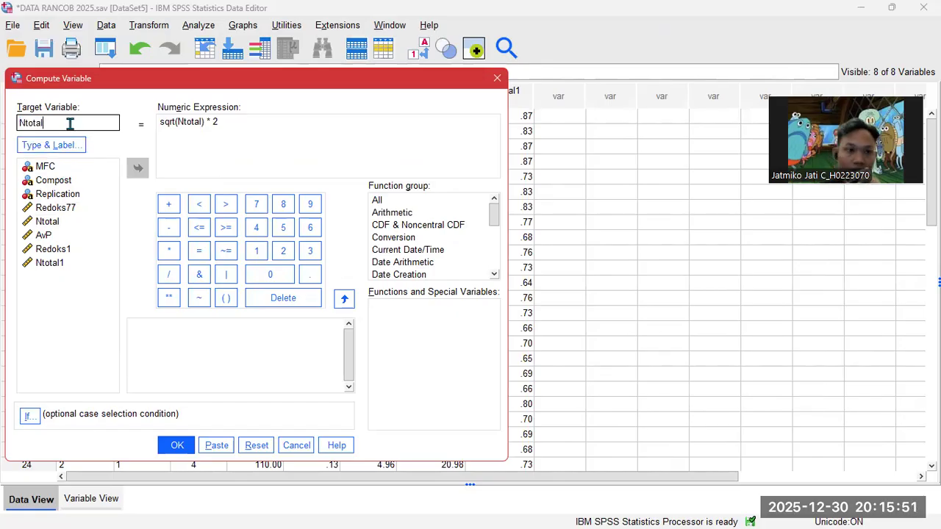
{"action": "key", "text": "BackSpace"}
{"action": "key", "text": "BackSpace"}
{"action": "key", "text": "BackSpace"}
{"action": "key", "text": "BackSpace"}
{"action": "key", "text": "BackSpace"}
{"action": "key", "text": "BackSpace"}
{"action": "type", "text": "AvP1"}
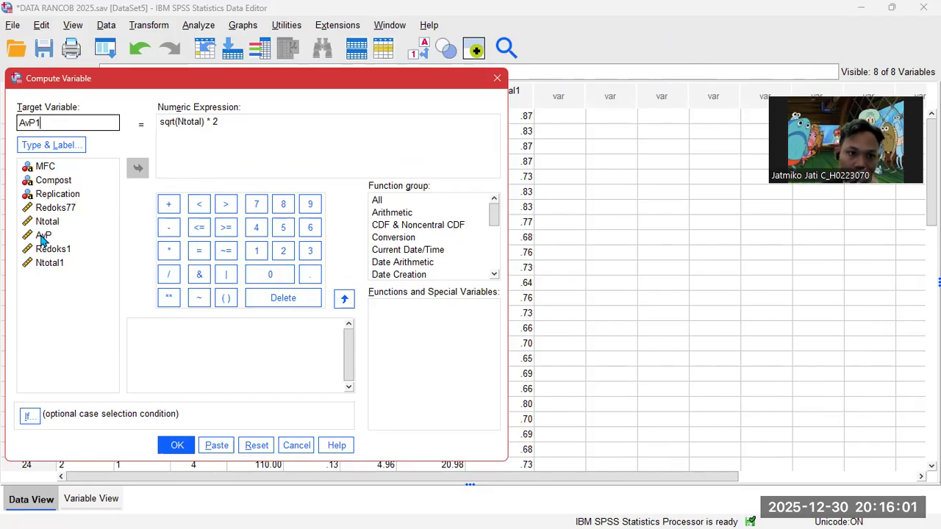
{"action": "left_click", "coordinate": [42, 235]}
{"action": "left_click", "coordinate": [137, 168]}
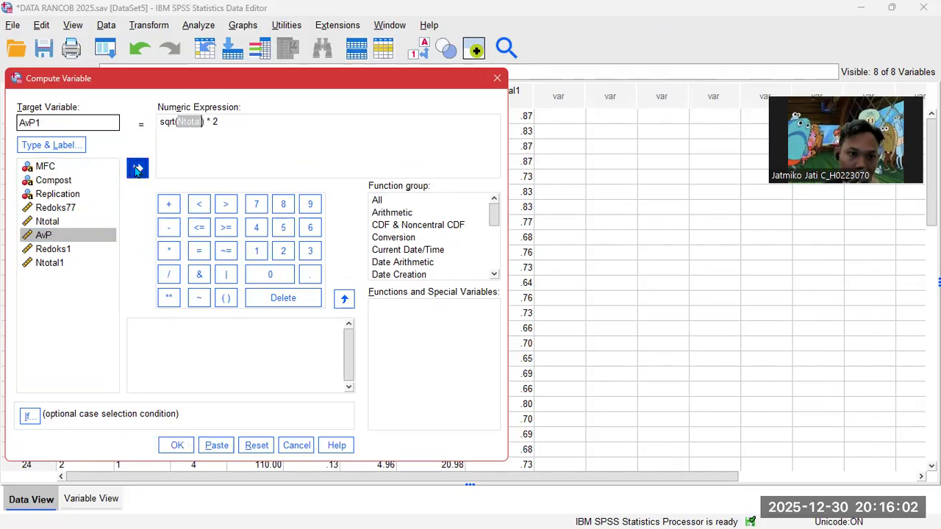
{"action": "left_click", "coordinate": [176, 444]}
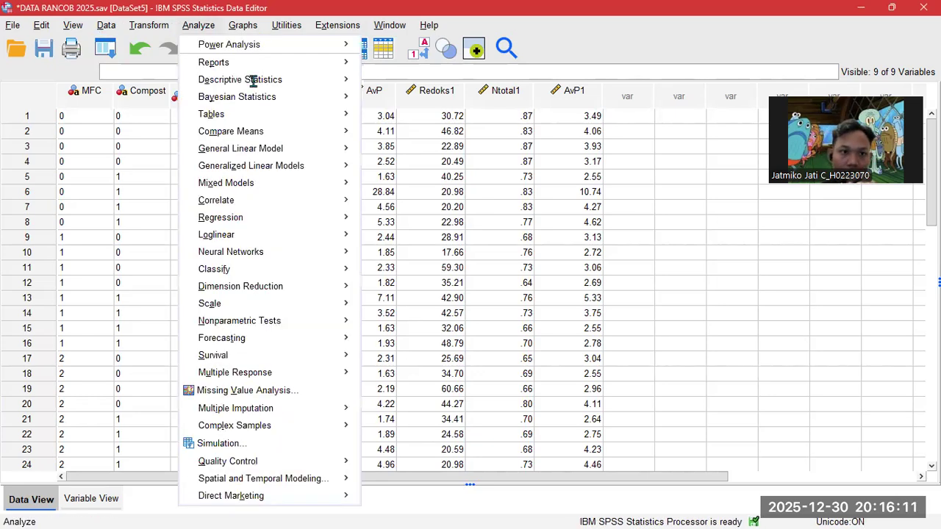
- Rerun the 1-Sample K-S test on the original Redoks77, Ntotal and AvP, then hide the output
{"action": "left_click", "coordinate": [198, 25]}
{"action": "mouse_move", "coordinate": [279, 244]}
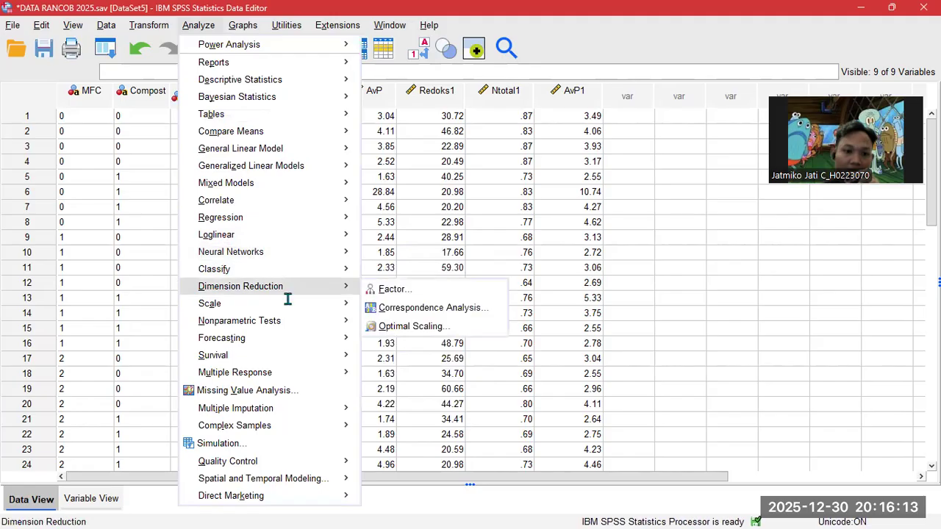
{"action": "mouse_move", "coordinate": [287, 317]}
{"action": "mouse_move", "coordinate": [441, 379]}
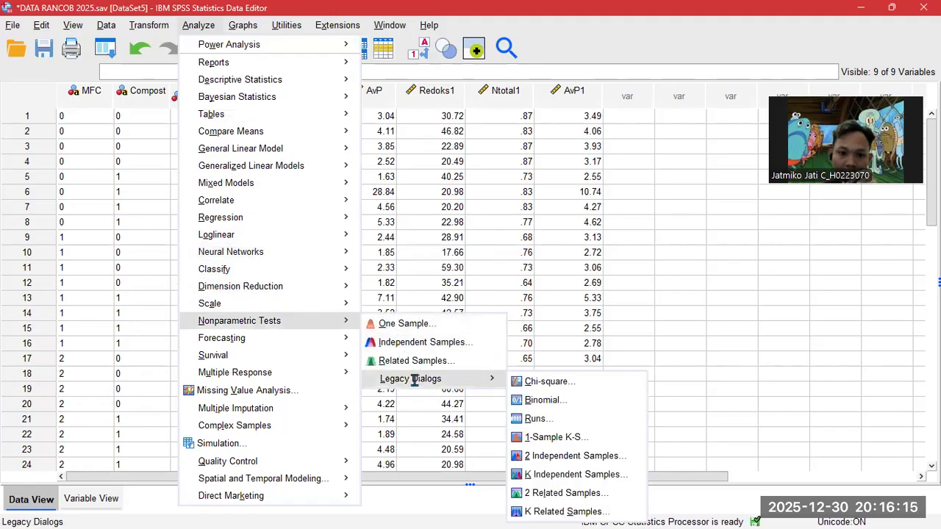
{"action": "left_click", "coordinate": [555, 437]}
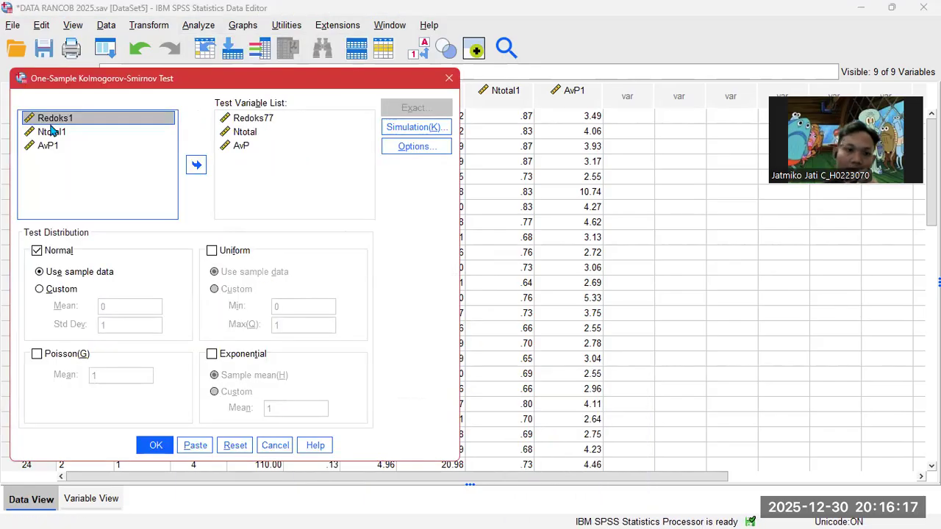
{"action": "left_click", "coordinate": [242, 119]}
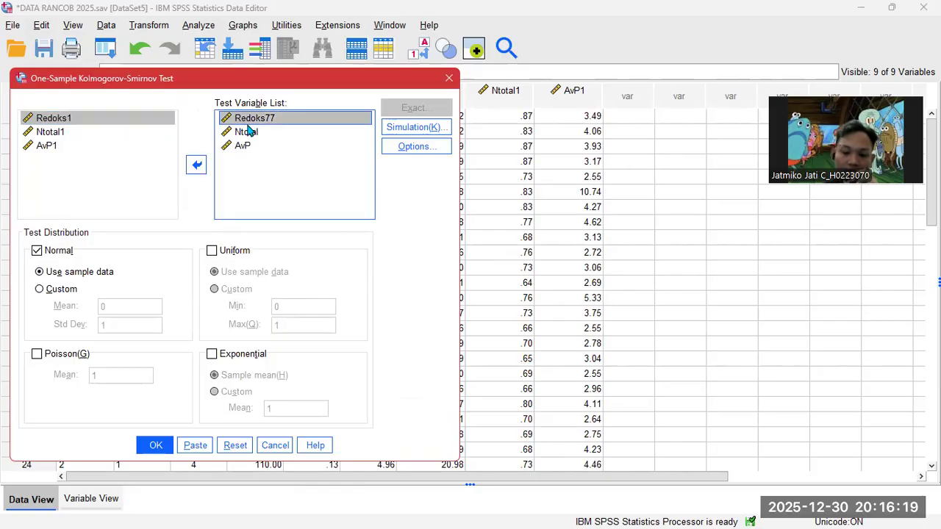
{"action": "key", "text": "Return"}
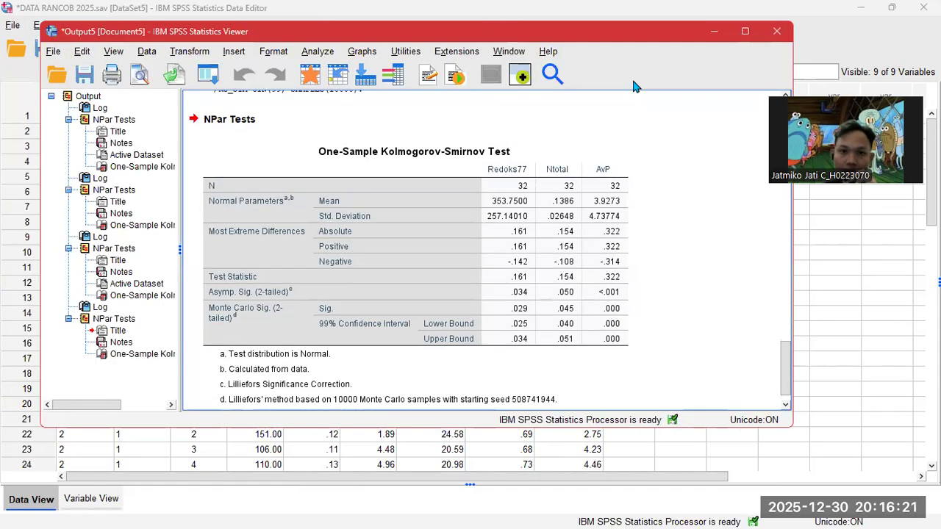
{"action": "left_click", "coordinate": [711, 32]}
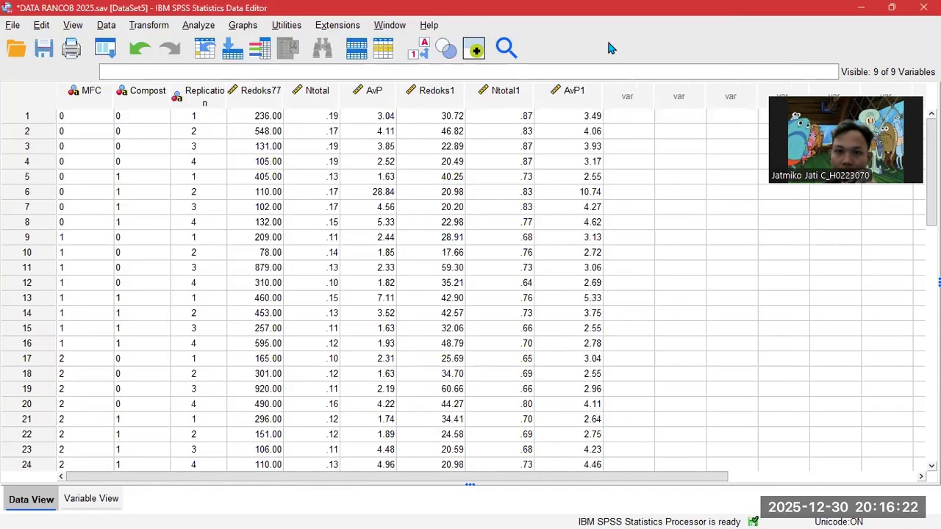
- Reopen 1-Sample K-S and remove Redoks77, Ntotal and AvP from the test list
{"action": "left_click", "coordinate": [196, 25]}
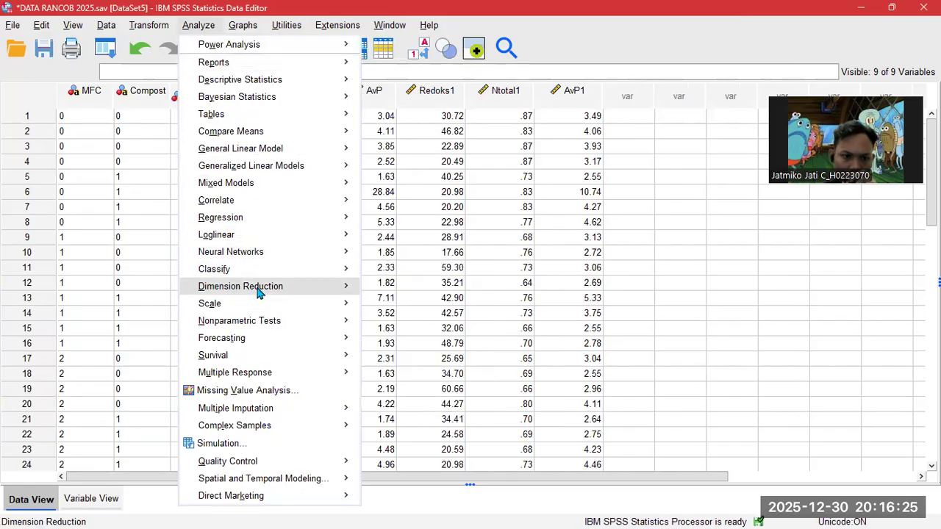
{"action": "mouse_move", "coordinate": [258, 252]}
{"action": "mouse_move", "coordinate": [262, 321]}
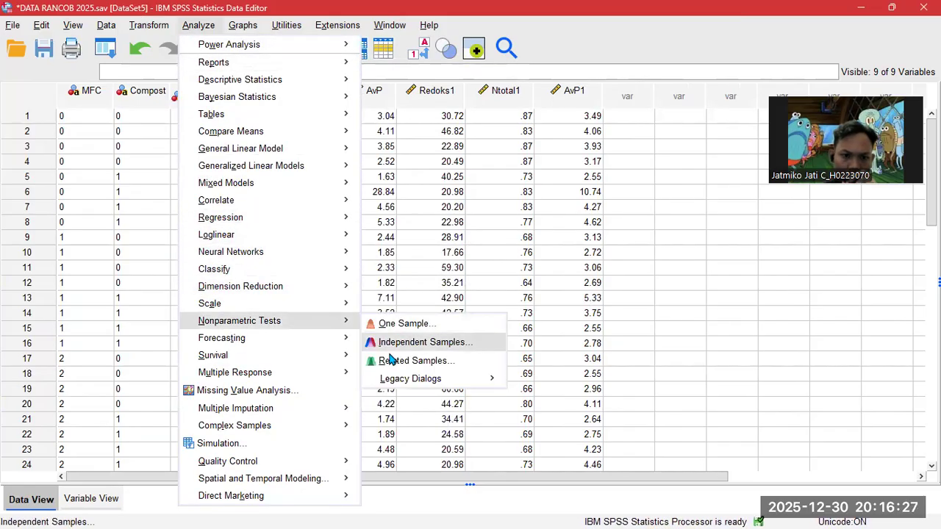
{"action": "mouse_move", "coordinate": [412, 380]}
{"action": "left_click", "coordinate": [553, 438]}
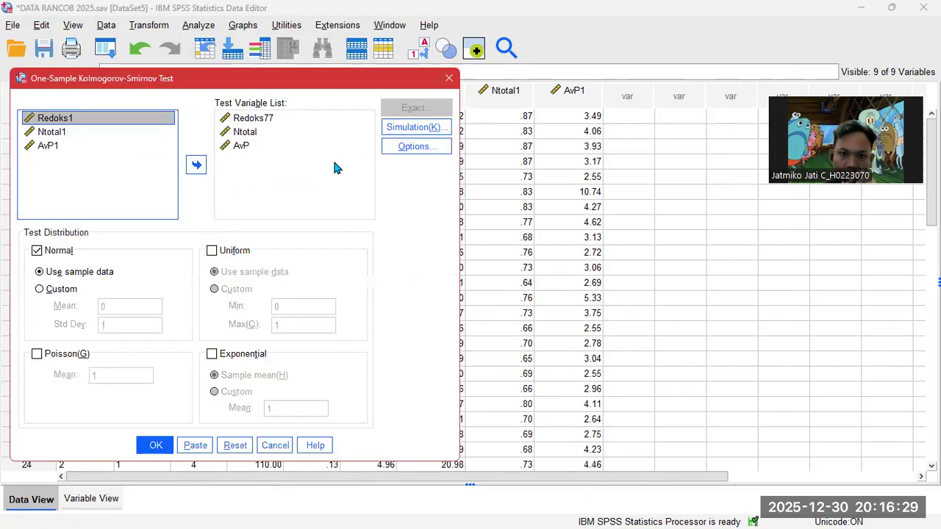
{"action": "left_click", "coordinate": [236, 125]}
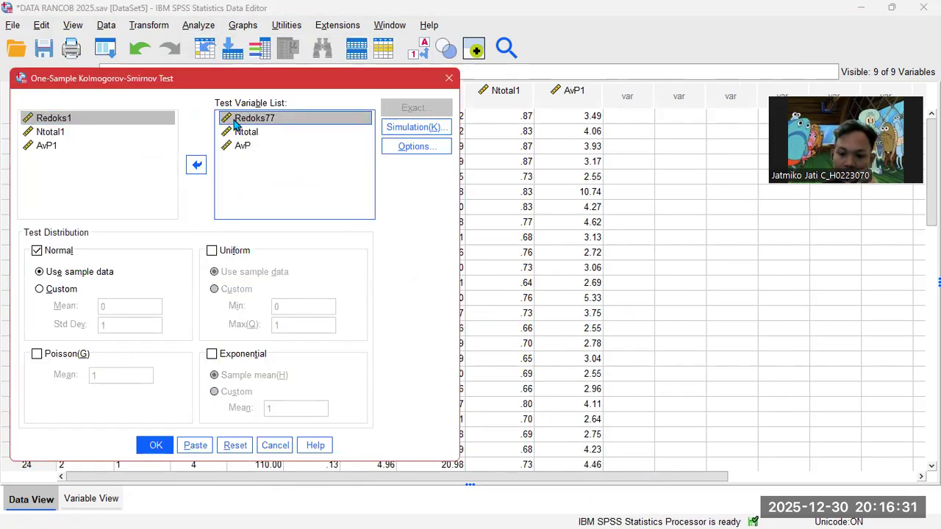
{"action": "key", "text": "shift+Down"}
{"action": "key", "text": "shift+Down"}
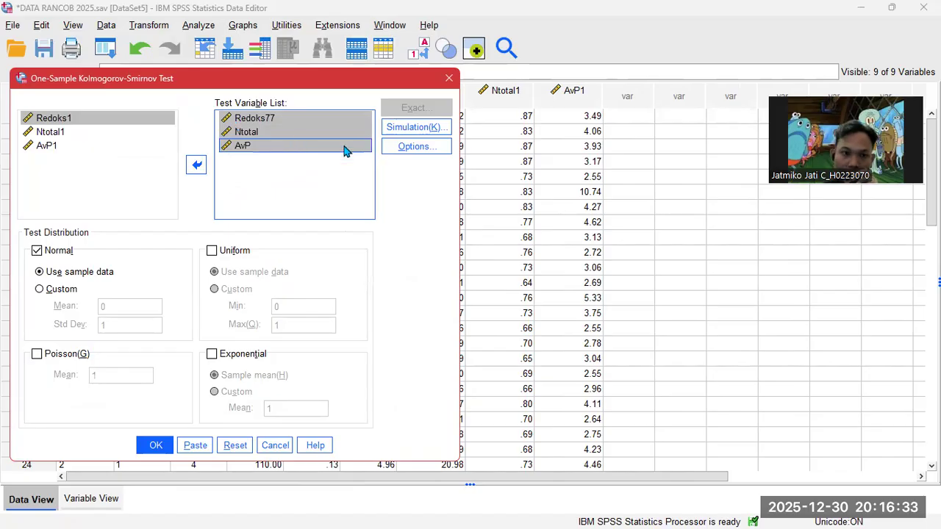
{"action": "left_click", "coordinate": [205, 170]}
- Test Redoks1, Ntotal1 and AvP1 for normality and minimize the Viewer
{"action": "left_click", "coordinate": [52, 163]}
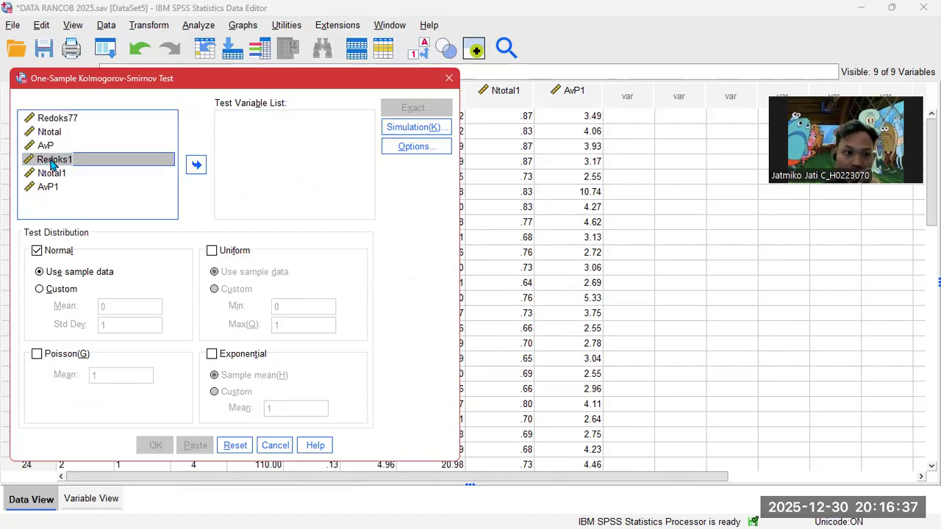
{"action": "left_click_drag", "start_coordinate": [52, 163], "coordinate": [47, 187]}
{"action": "left_click", "coordinate": [196, 164]}
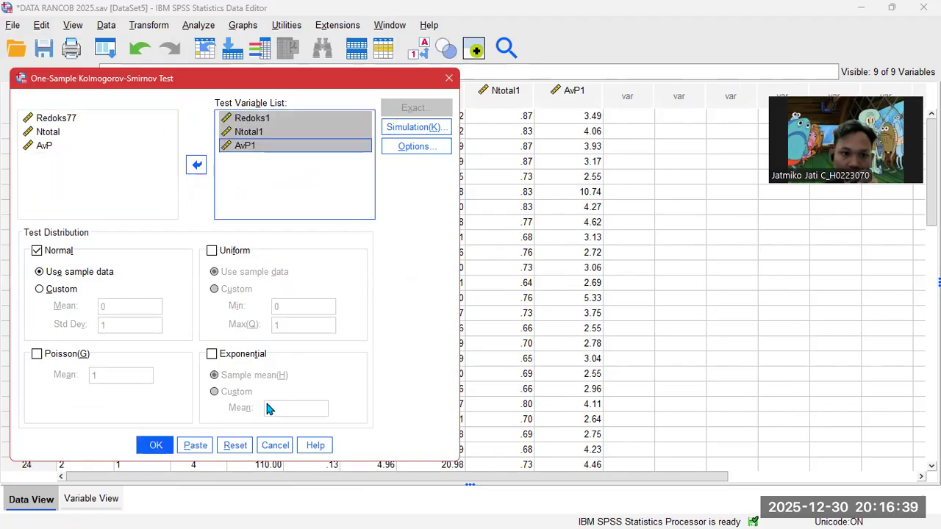
{"action": "left_click", "coordinate": [153, 445]}
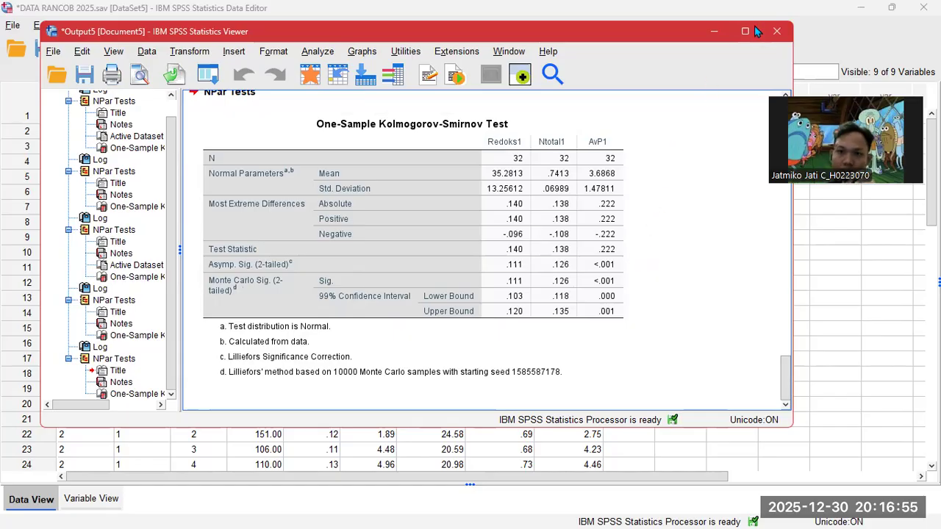
{"action": "mouse_move", "coordinate": [745, 47]}
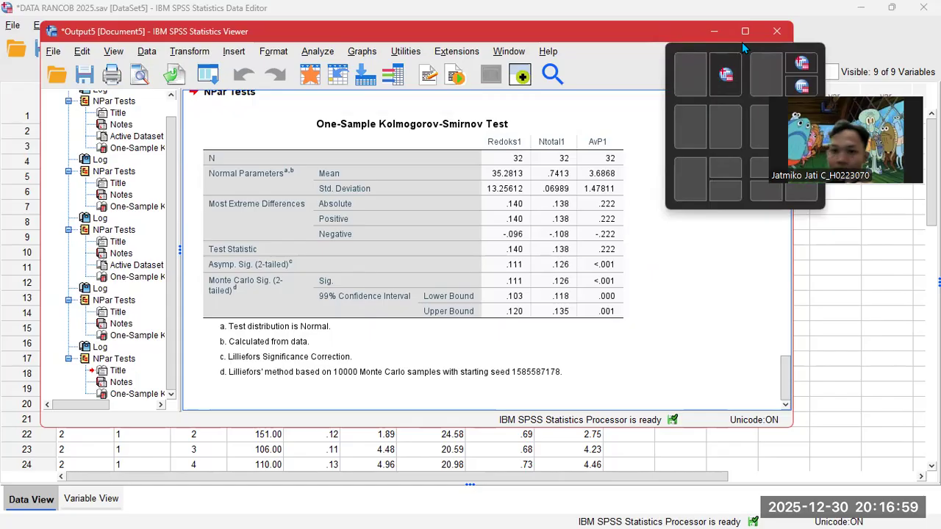
{"action": "left_click", "coordinate": [714, 31]}
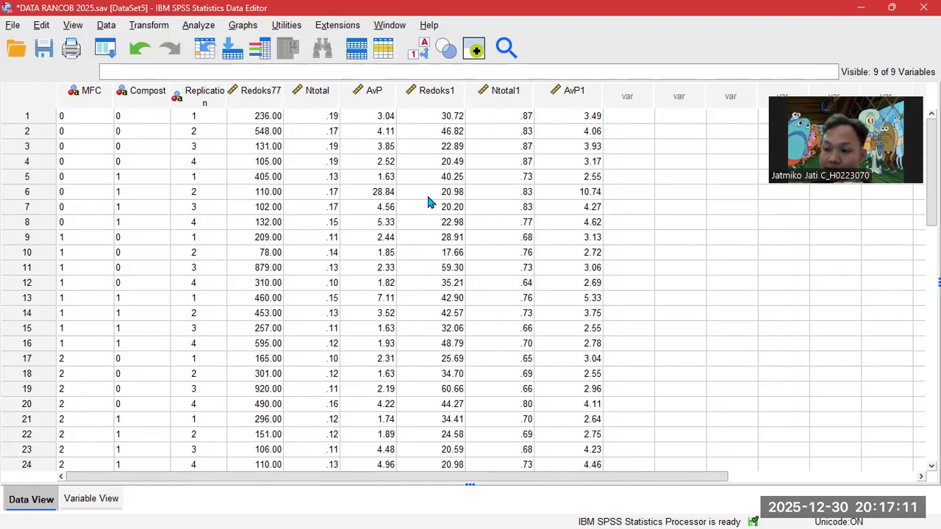
- Run an Independent Samples nonparametric test with AvP1 as test field and MFC as group
{"action": "left_click", "coordinate": [195, 27]}
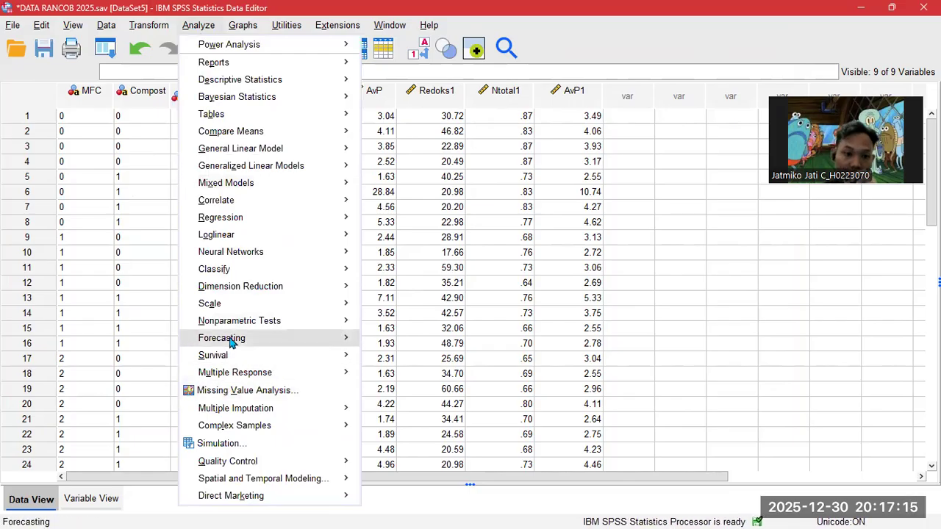
{"action": "mouse_move", "coordinate": [254, 323]}
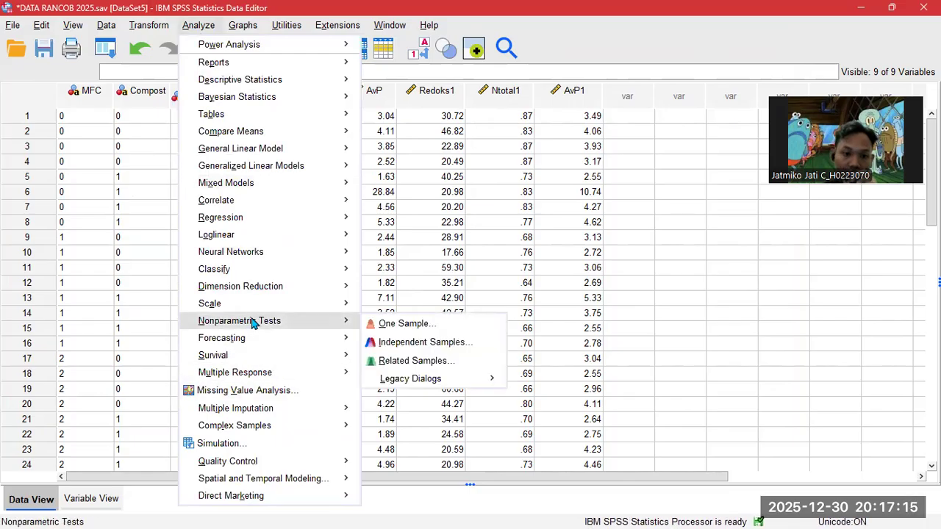
{"action": "left_click", "coordinate": [401, 342]}
{"action": "left_click", "coordinate": [247, 74]}
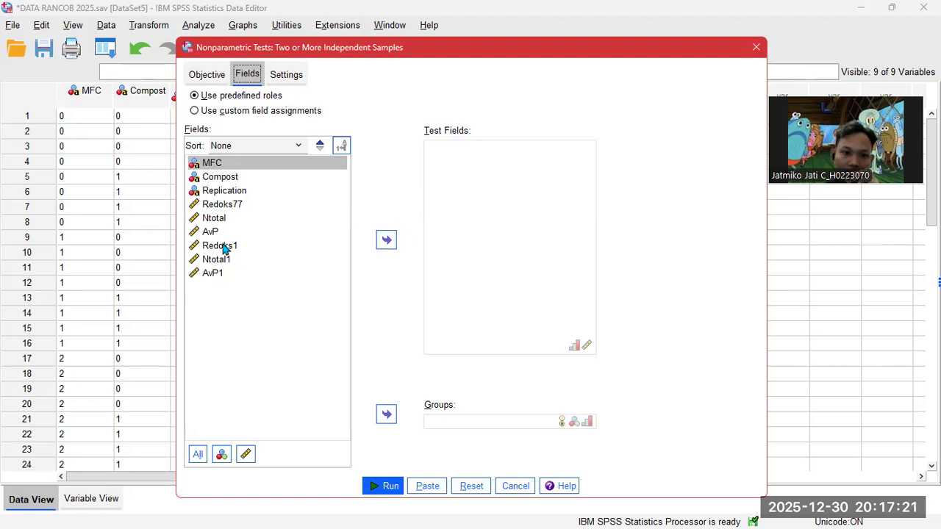
{"action": "left_click", "coordinate": [214, 274]}
{"action": "left_click", "coordinate": [386, 239]}
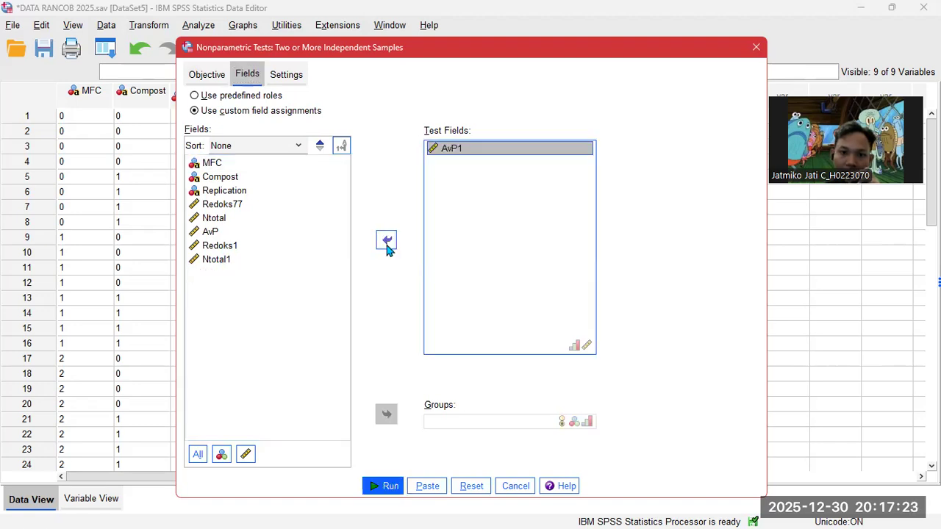
{"action": "left_click", "coordinate": [216, 164]}
{"action": "left_click", "coordinate": [386, 414]}
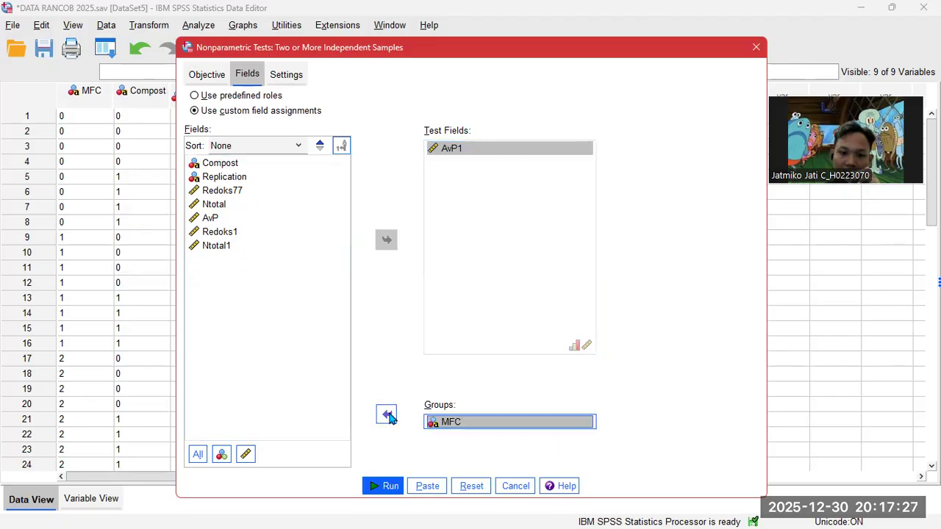
{"action": "key", "text": "Return"}
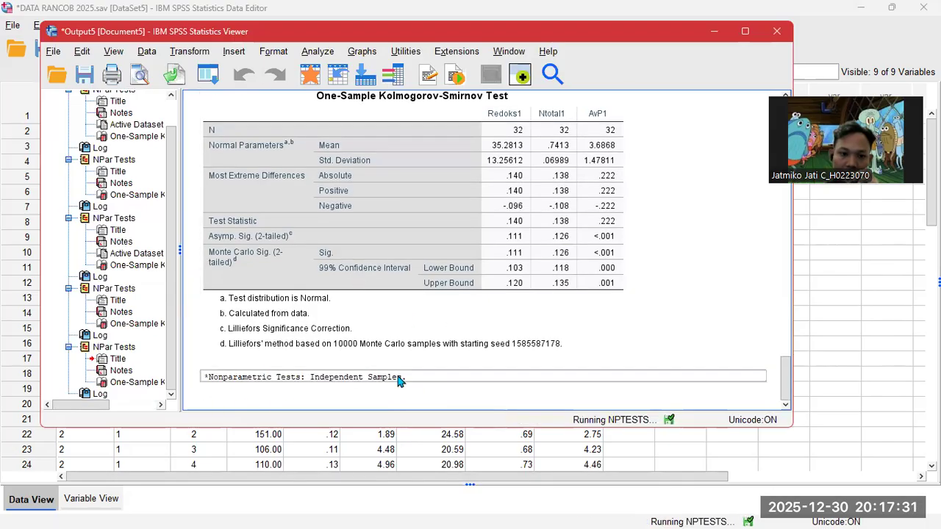
{"action": "left_click", "coordinate": [710, 32]}
{"action": "left_click", "coordinate": [196, 27]}
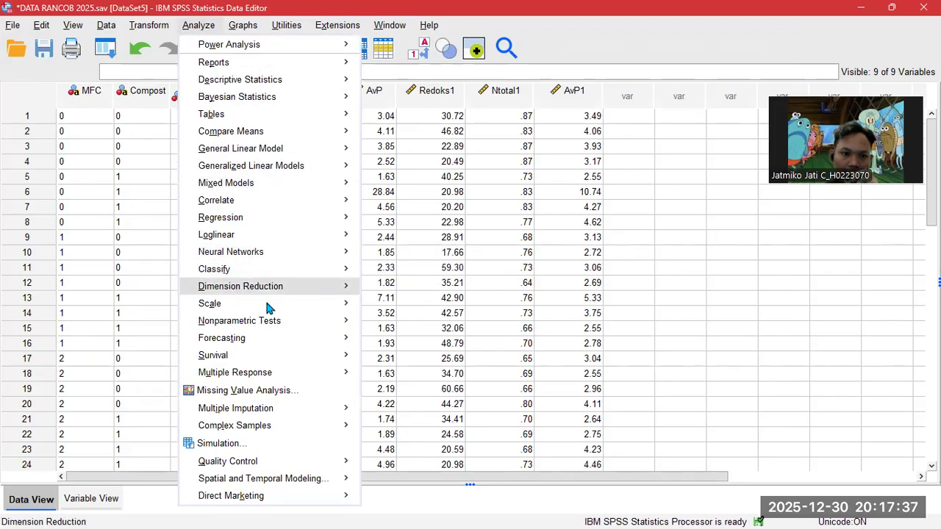
- Rerun the independent-samples test of AvP1 with Compost replacing MFC as the grouping field
{"action": "mouse_move", "coordinate": [266, 320]}
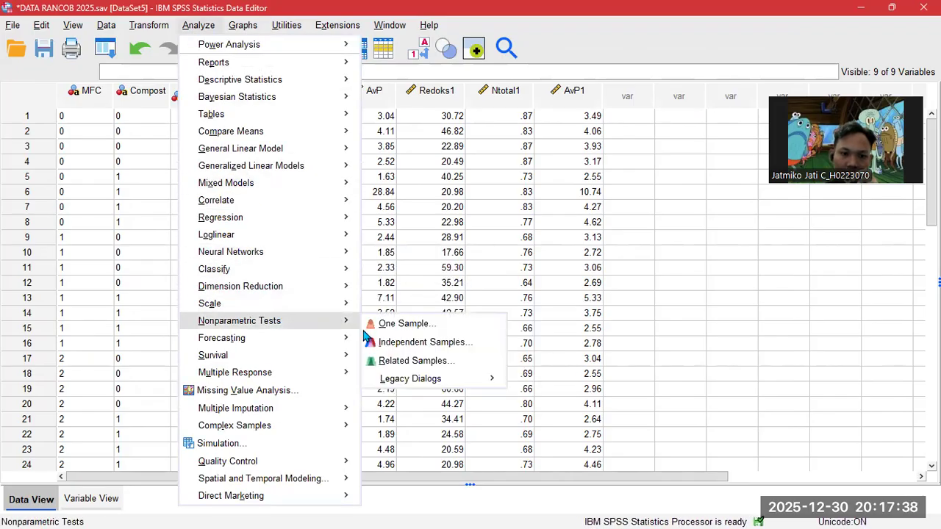
{"action": "left_click", "coordinate": [401, 342]}
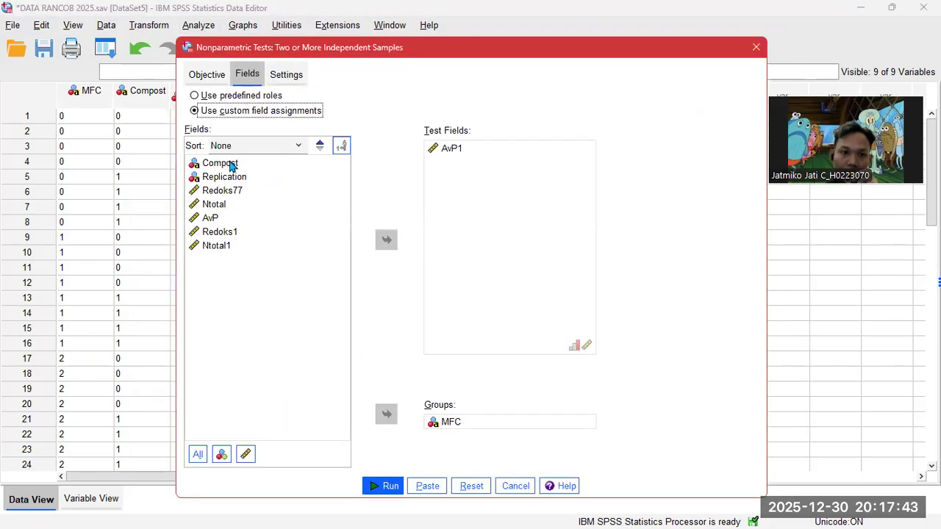
{"action": "left_click", "coordinate": [231, 167]}
{"action": "left_click", "coordinate": [386, 414]}
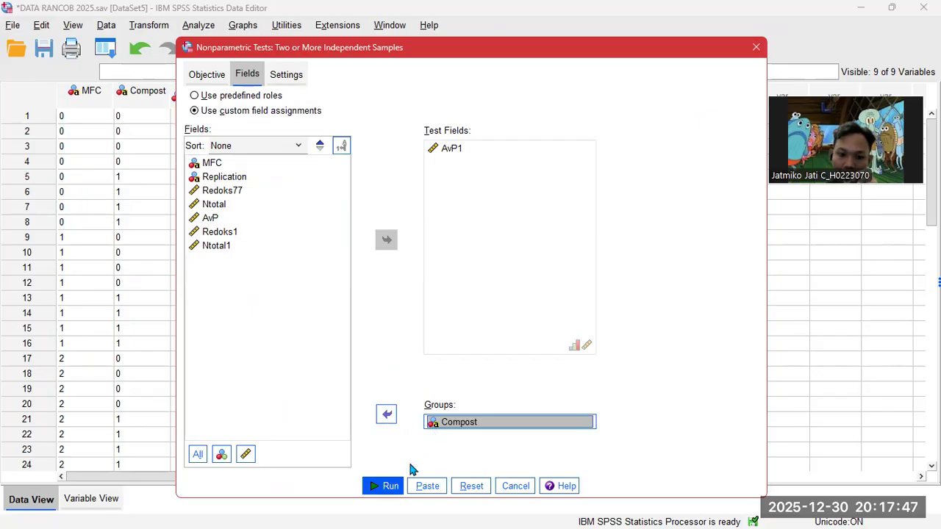
{"action": "left_click", "coordinate": [385, 486]}
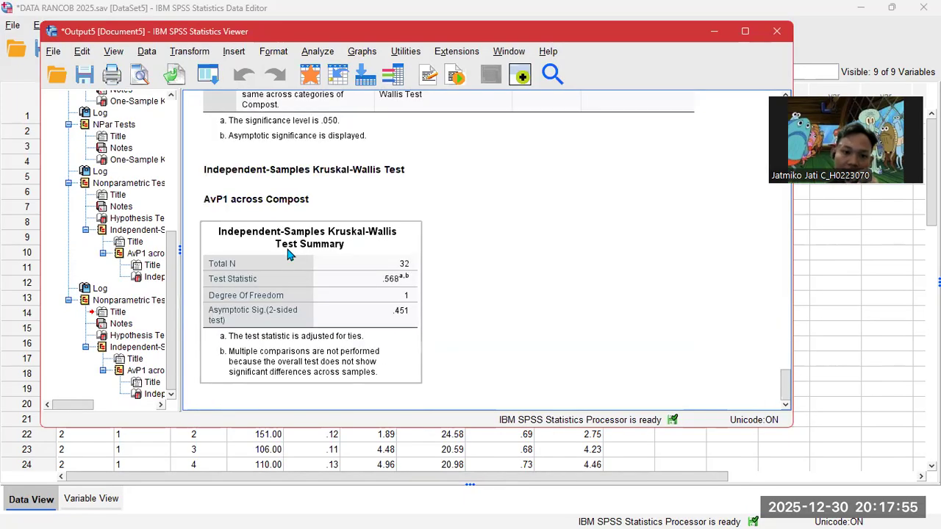
- Scroll between the MFC and Compost Kruskal-Wallis tables for AvP1, then minimize the Viewer
{"action": "scroll", "coordinate": [294, 250], "scroll_direction": "up", "scroll_amount": 7}
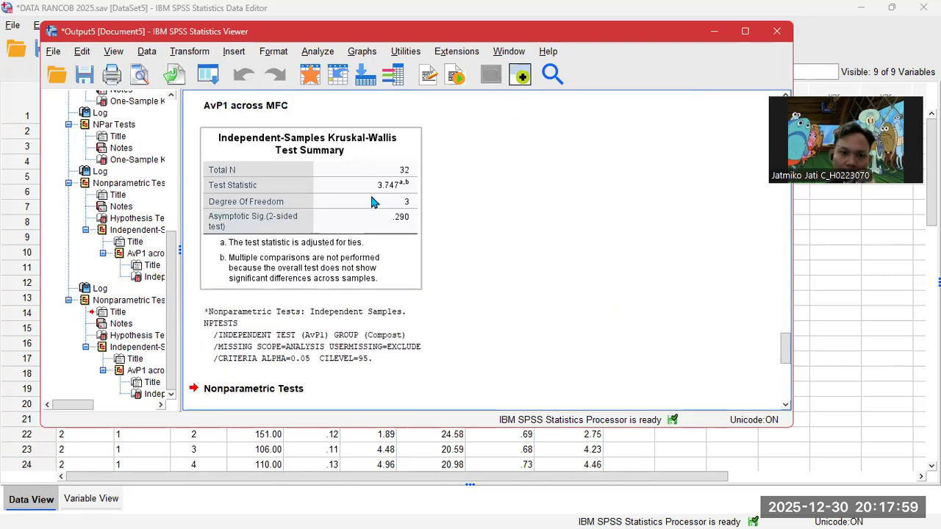
{"action": "scroll", "coordinate": [371, 200], "scroll_direction": "up", "scroll_amount": 2}
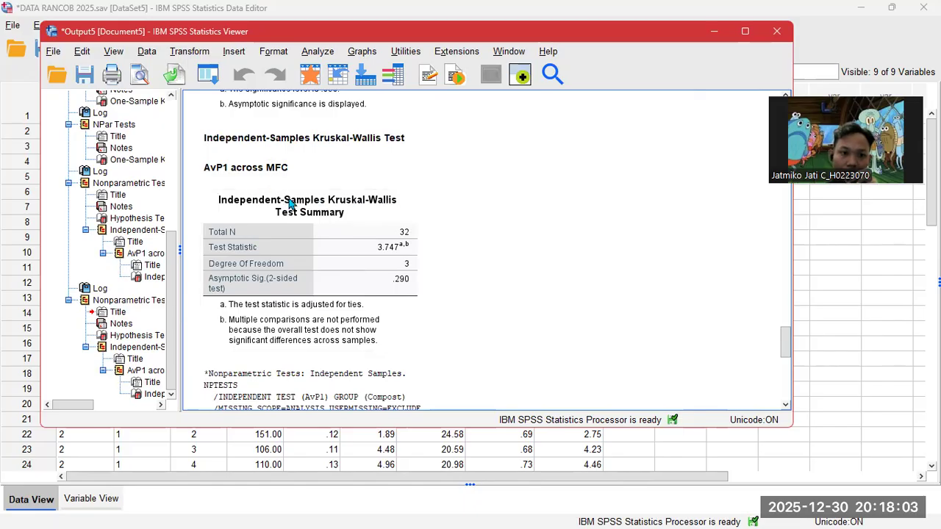
{"action": "scroll", "coordinate": [338, 222], "scroll_direction": "down", "scroll_amount": 2}
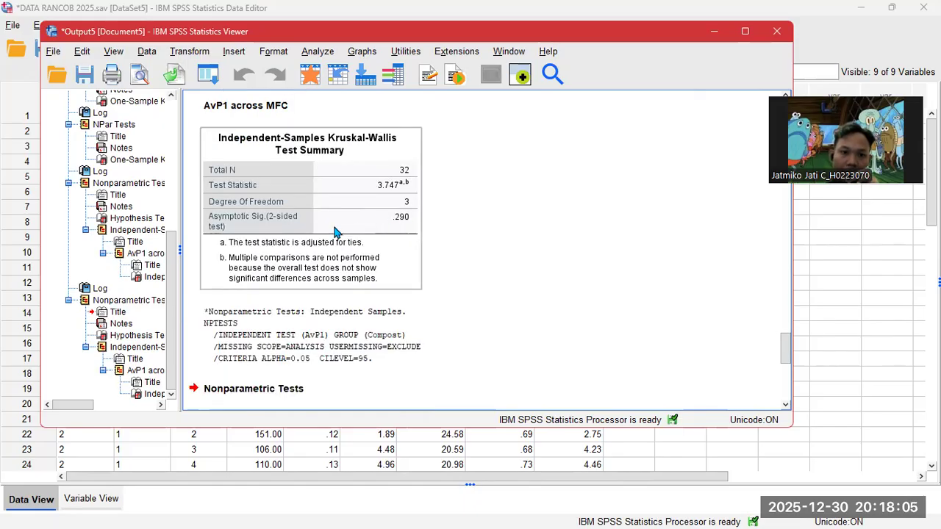
{"action": "scroll", "coordinate": [353, 220], "scroll_direction": "down", "scroll_amount": 10}
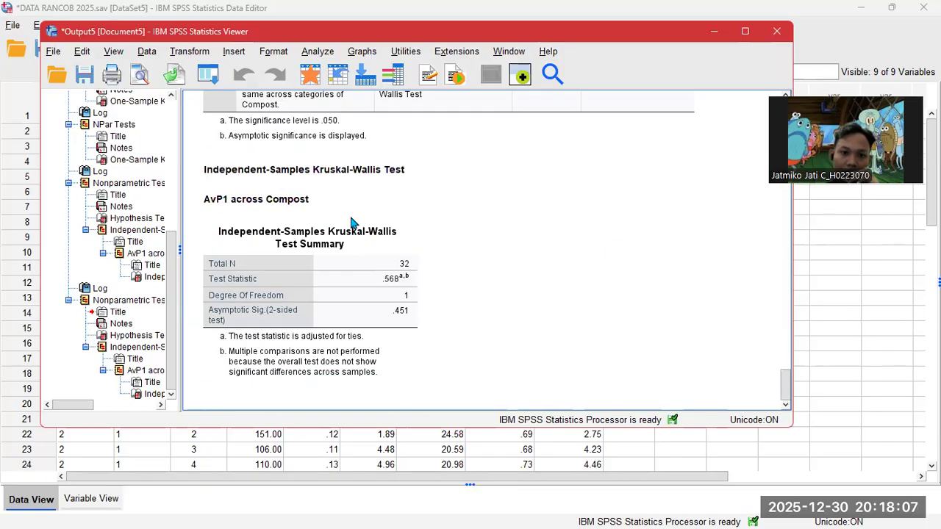
{"action": "scroll", "coordinate": [411, 306], "scroll_direction": "up", "scroll_amount": 10}
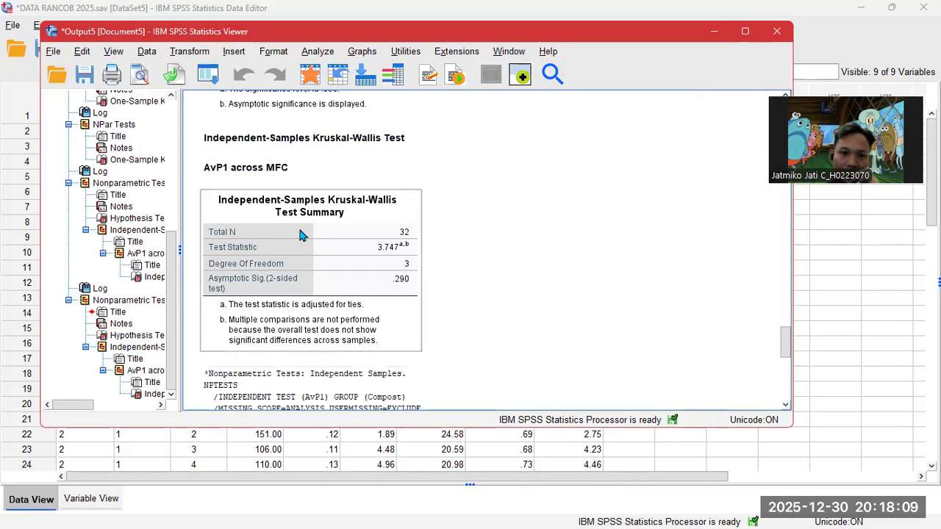
{"action": "scroll", "coordinate": [303, 231], "scroll_direction": "down", "scroll_amount": 10}
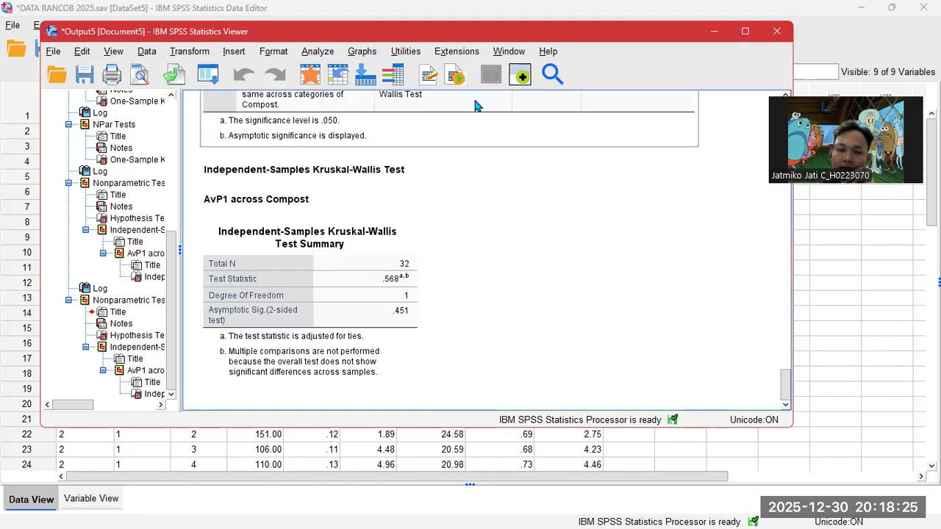
{"action": "left_click", "coordinate": [713, 32]}
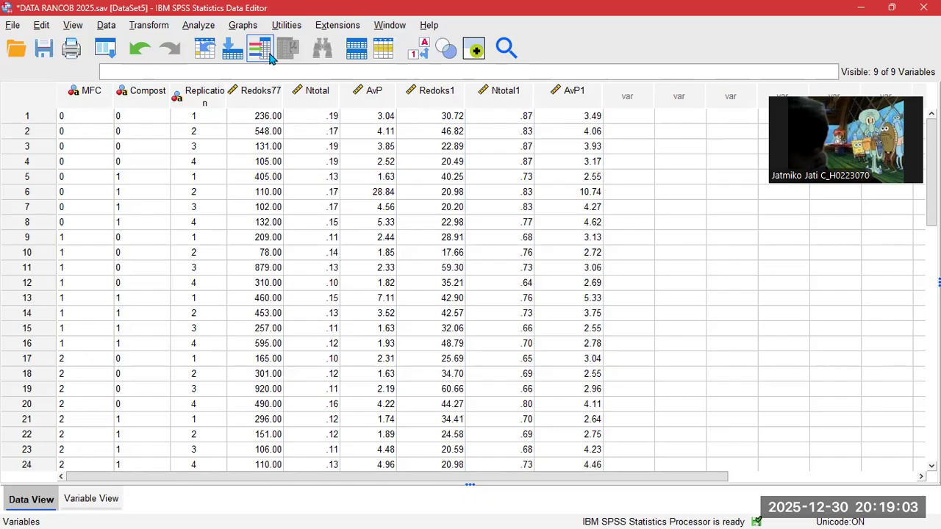
- Start a General Linear Model Univariate analysis with Redoks1 as the dependent variable
{"action": "left_click", "coordinate": [205, 29]}
{"action": "mouse_move", "coordinate": [263, 152]}
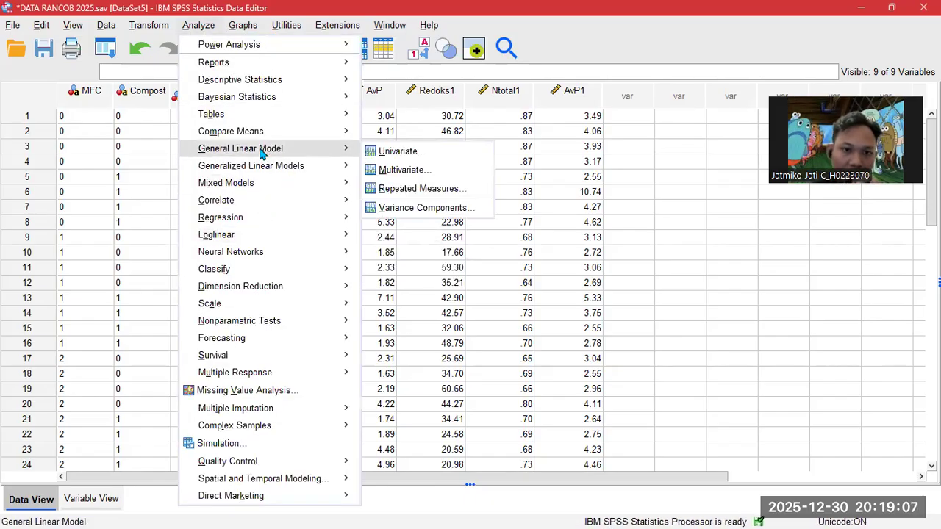
{"action": "left_click", "coordinate": [397, 153]}
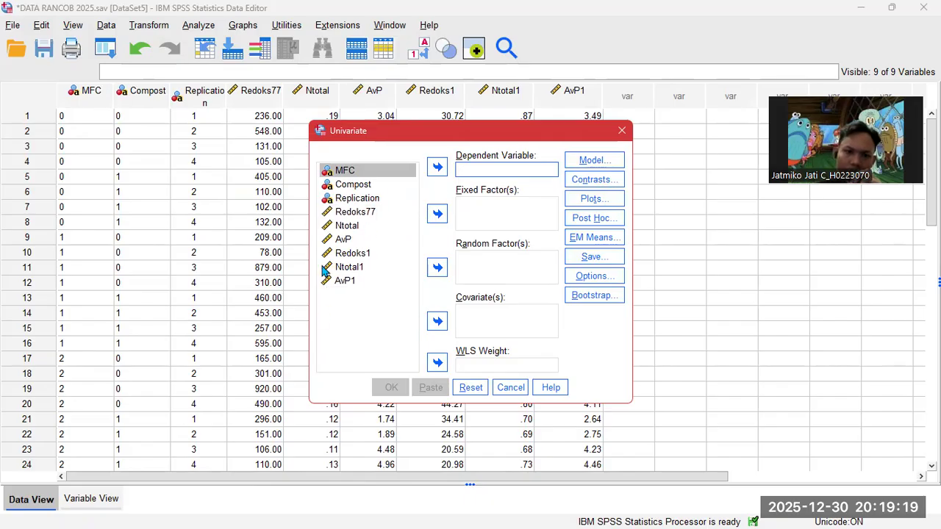
{"action": "left_click", "coordinate": [351, 253]}
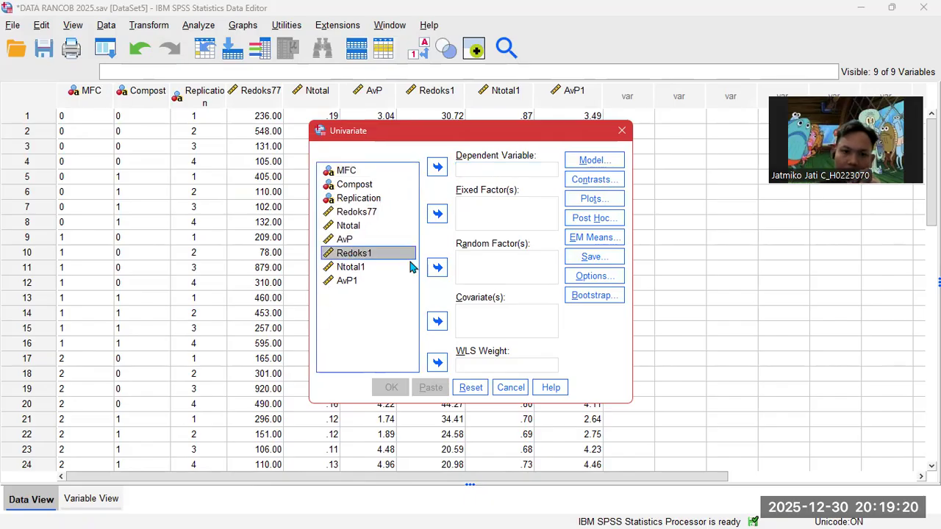
{"action": "left_click", "coordinate": [435, 168]}
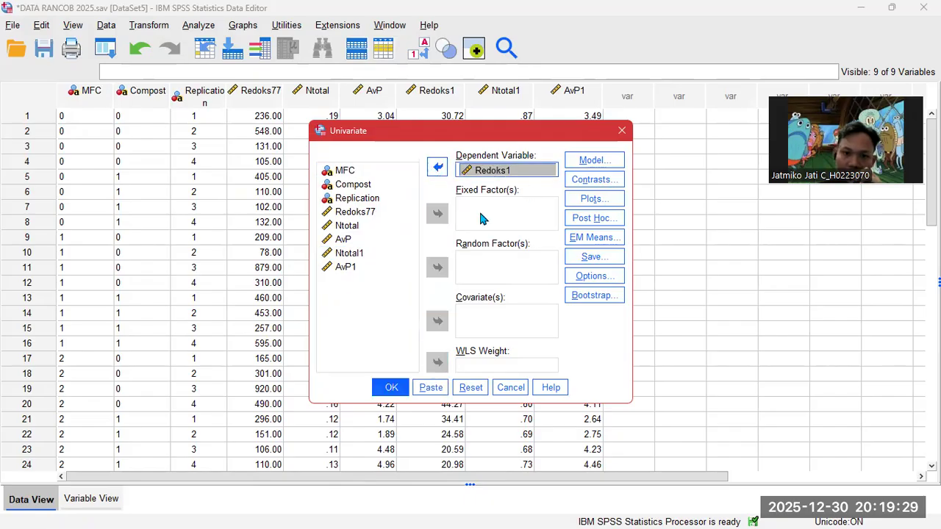
- Add MFC and Compost as fixed factors and choose Build terms in the Model settings
{"action": "left_click", "coordinate": [356, 185]}
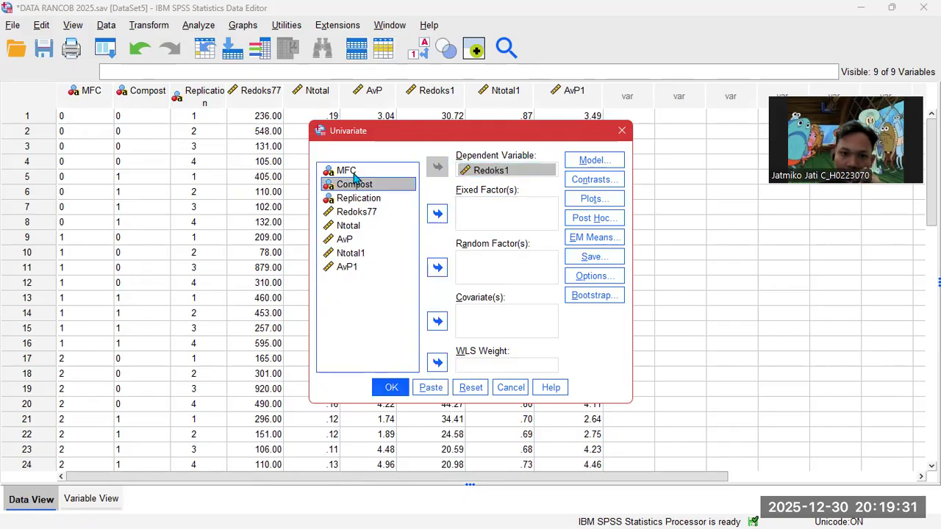
{"action": "left_click", "coordinate": [350, 171]}
{"action": "left_click", "coordinate": [437, 214]}
{"action": "left_click", "coordinate": [353, 171]}
{"action": "left_click", "coordinate": [437, 213]}
{"action": "left_click", "coordinate": [596, 161]}
{"action": "left_click", "coordinate": [378, 132]}
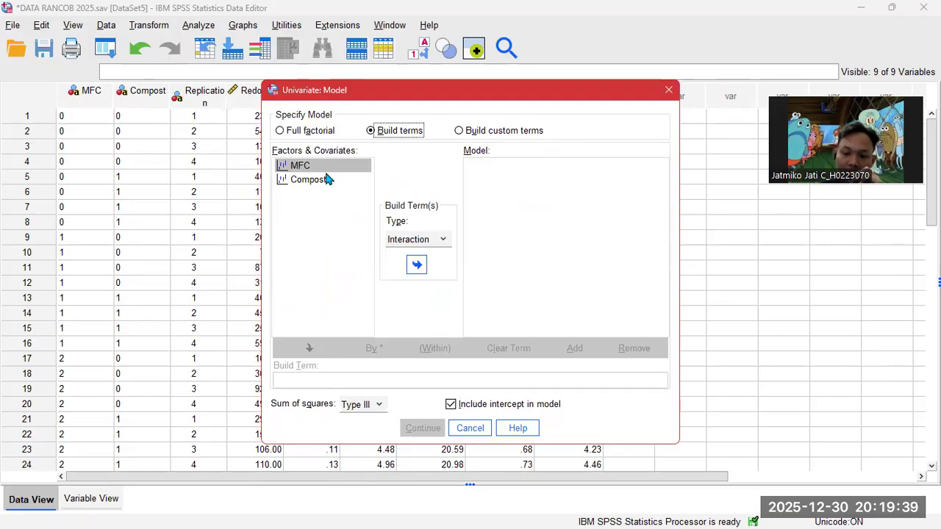
- Add the Compost*MFC interaction term to the custom model under Build terms and confirm
{"action": "key", "text": "Down"}
{"action": "left_click", "coordinate": [340, 166]}
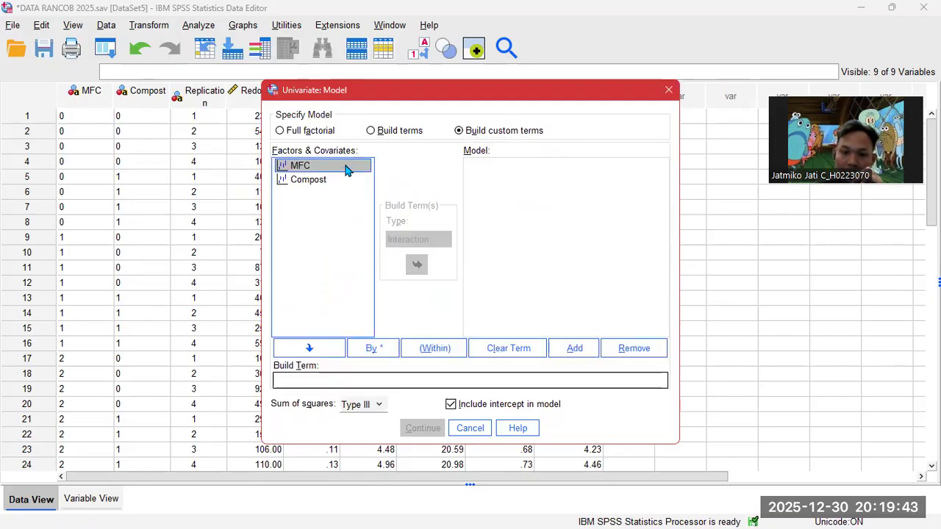
{"action": "key", "text": "shift+Down"}
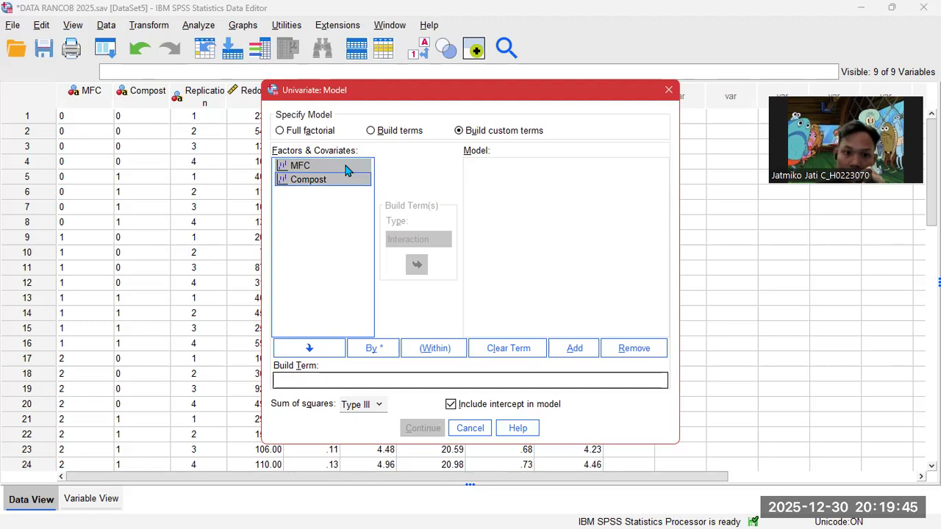
{"action": "left_click", "coordinate": [381, 130]}
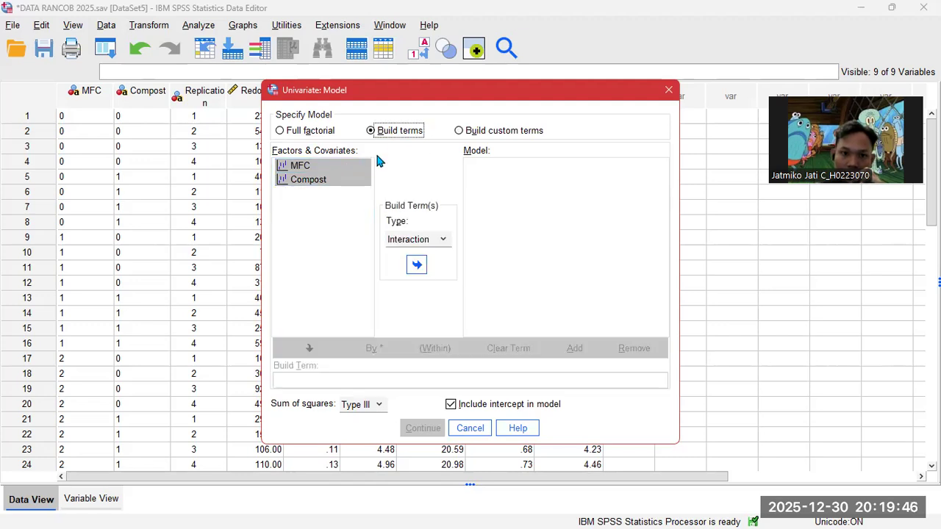
{"action": "left_click", "coordinate": [417, 265]}
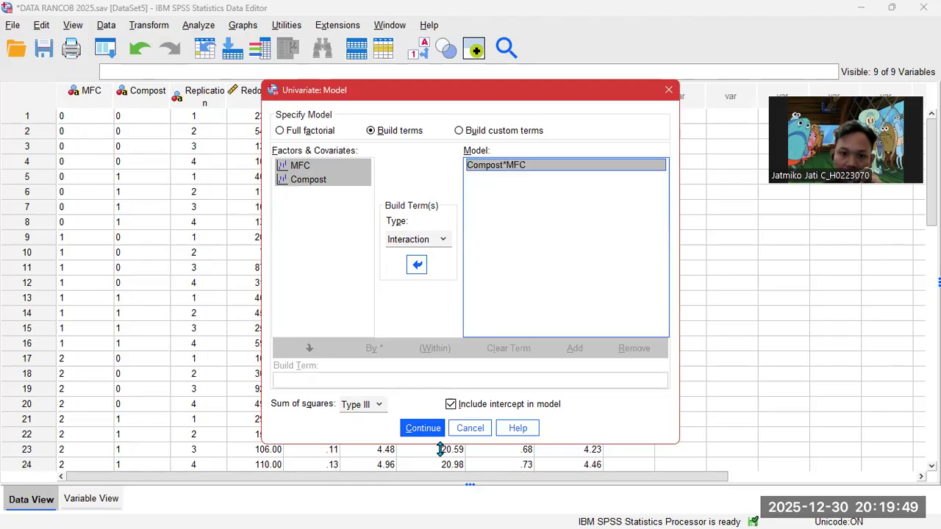
{"action": "left_click", "coordinate": [424, 428]}
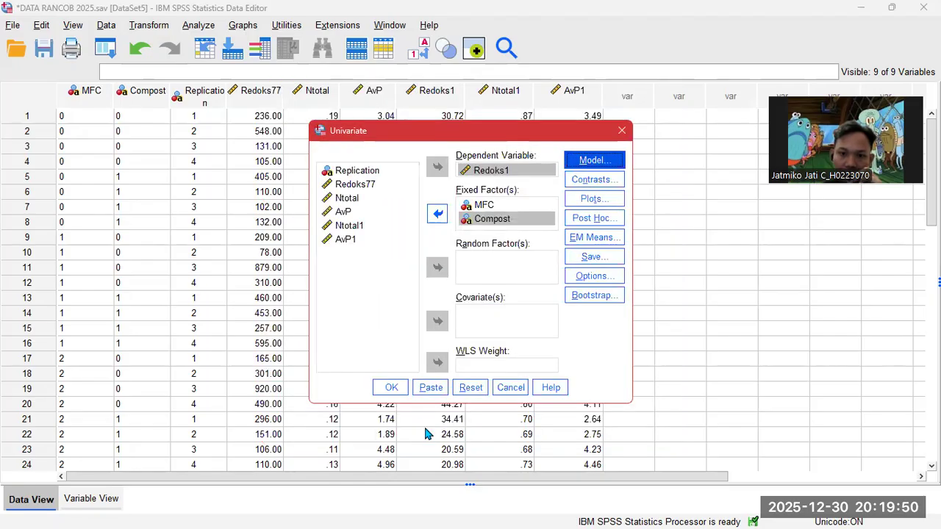
- Close the Post Hoc settings unchanged, keeping Redoks1 as the dependent variable
{"action": "left_click", "coordinate": [594, 219]}
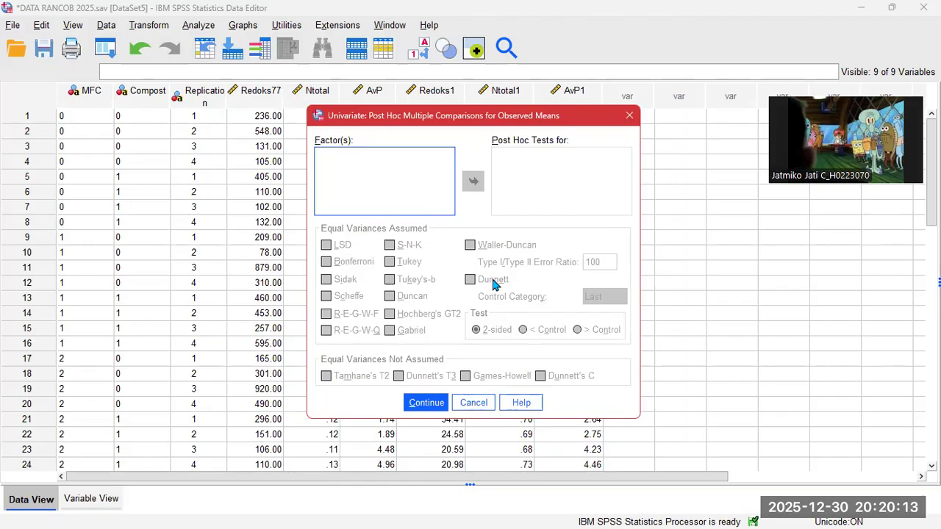
{"action": "left_click", "coordinate": [429, 405]}
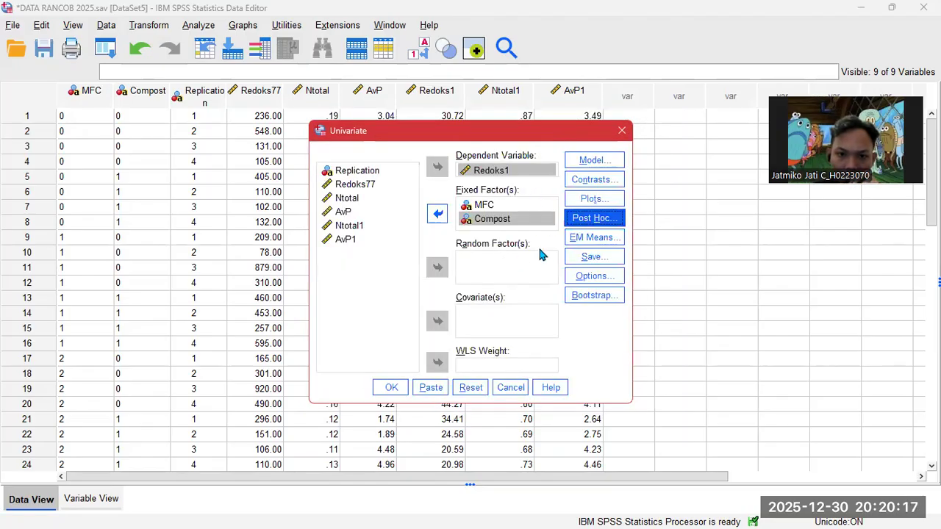
{"action": "left_click", "coordinate": [513, 173]}
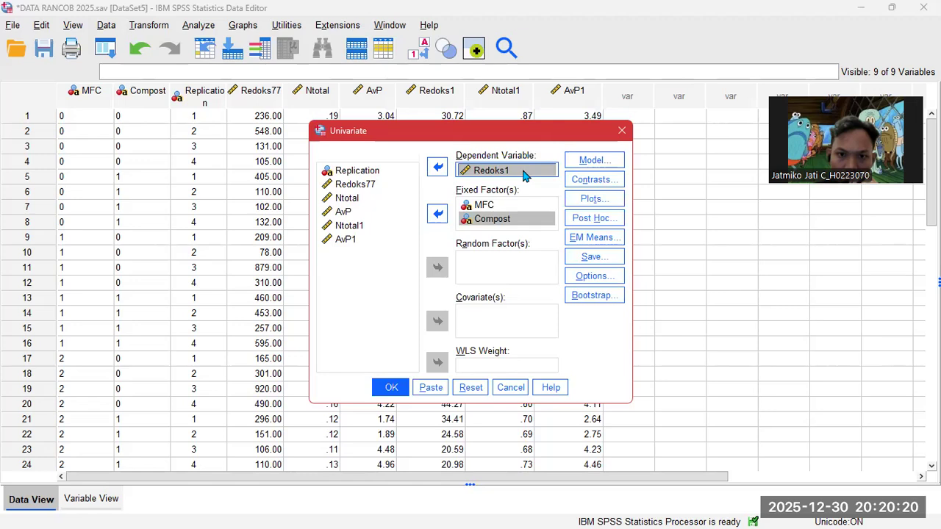
{"action": "left_click", "coordinate": [594, 215]}
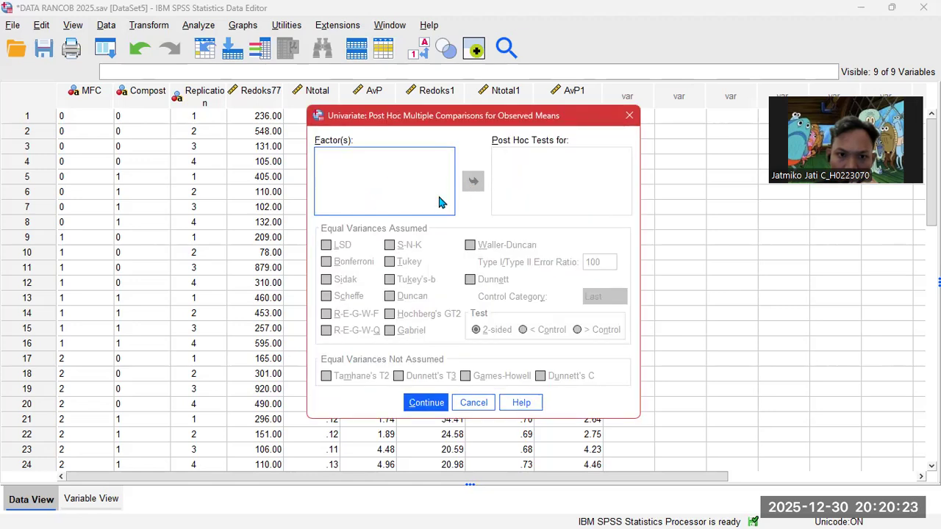
{"action": "left_click", "coordinate": [434, 403]}
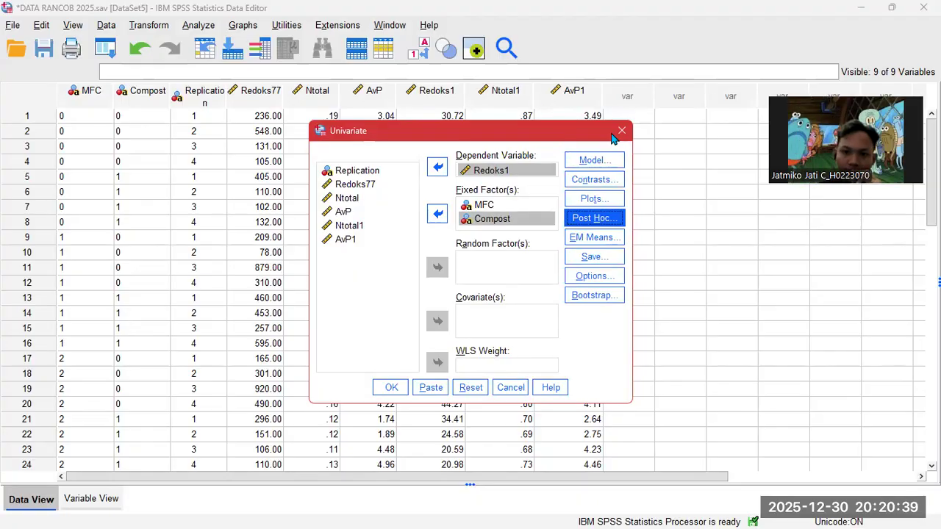
- Check the Variable View, return to Data View, and bring up the Model settings
{"action": "left_click_drag", "start_coordinate": [614, 136], "coordinate": [713, 123]}
{"action": "left_click", "coordinate": [103, 508]}
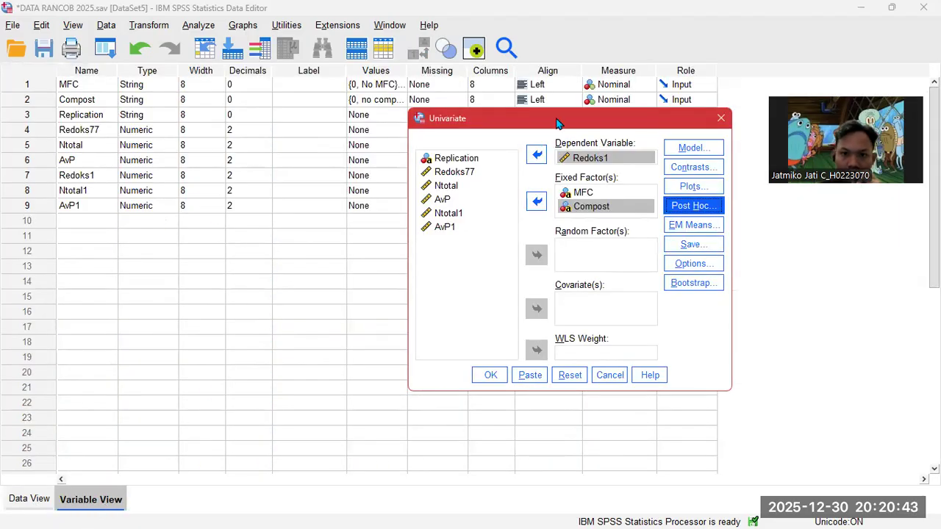
{"action": "left_click_drag", "start_coordinate": [556, 124], "coordinate": [380, 132]}
{"action": "left_click", "coordinate": [29, 499]}
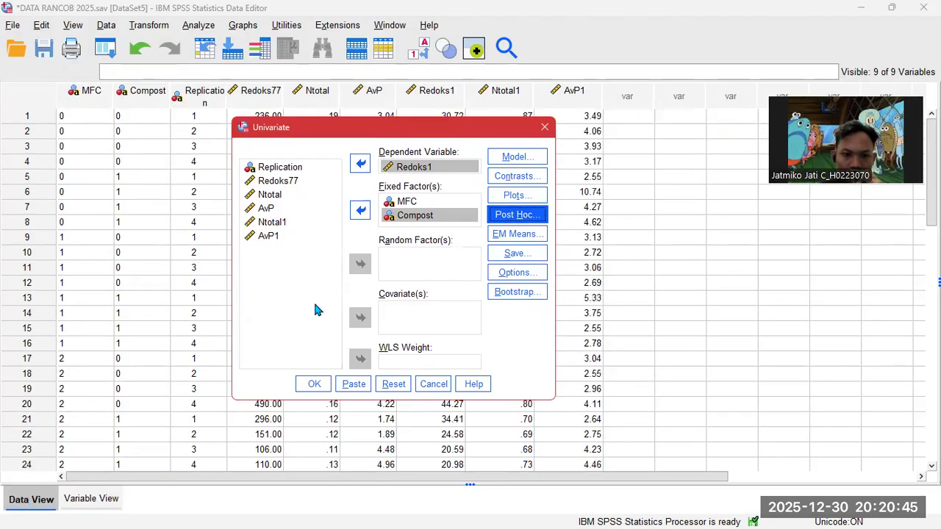
{"action": "left_click", "coordinate": [519, 157]}
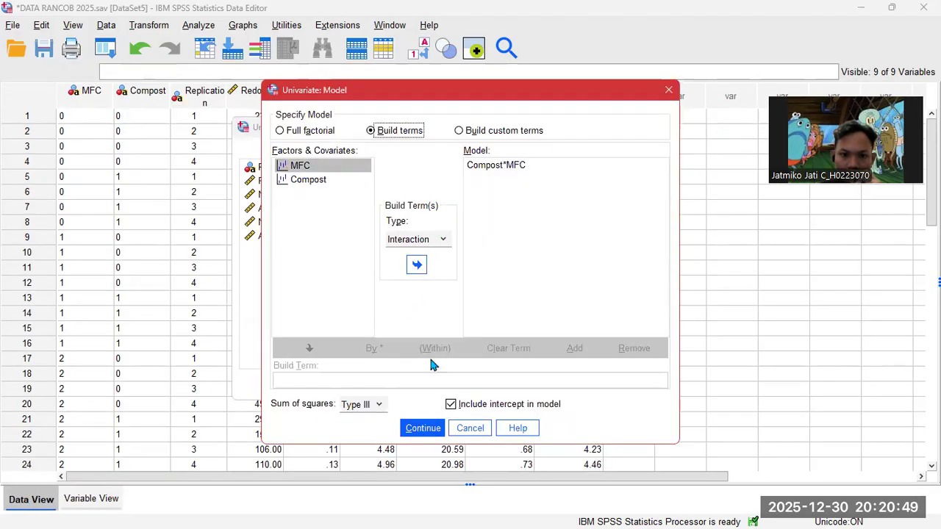
- Add MFC and Compost as main effects, with Compost*MFC listed below them
{"action": "left_click", "coordinate": [416, 266]}
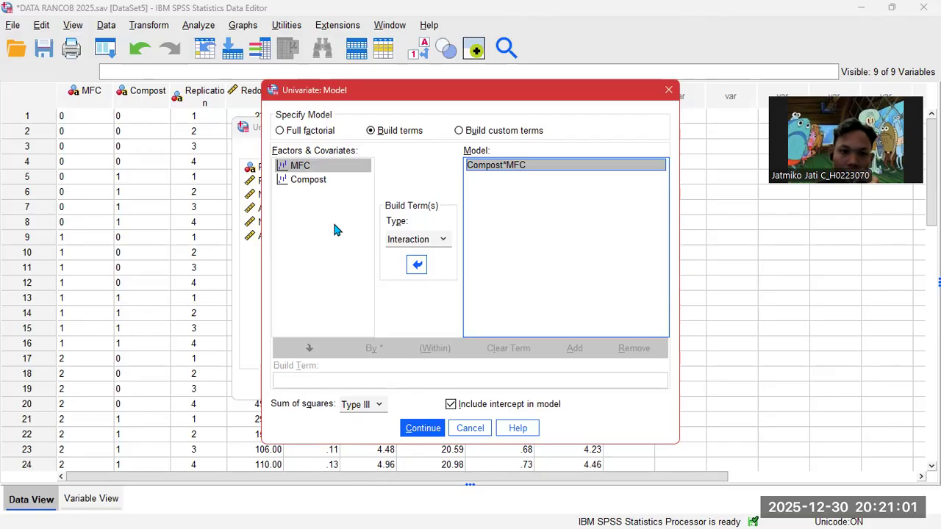
{"action": "left_click", "coordinate": [291, 131]}
{"action": "left_click", "coordinate": [372, 132]}
{"action": "left_click", "coordinate": [370, 191]}
{"action": "left_click", "coordinate": [416, 265]}
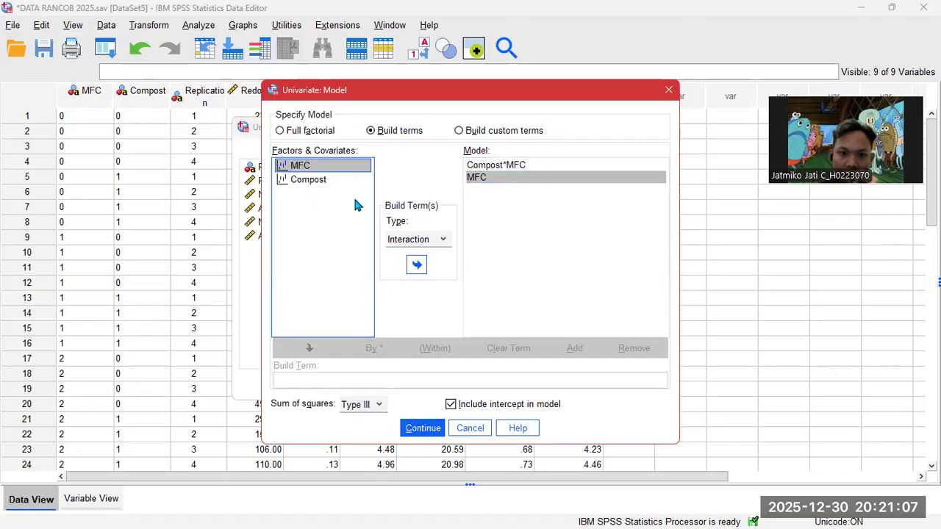
{"action": "left_click", "coordinate": [318, 182]}
{"action": "left_click", "coordinate": [416, 265]}
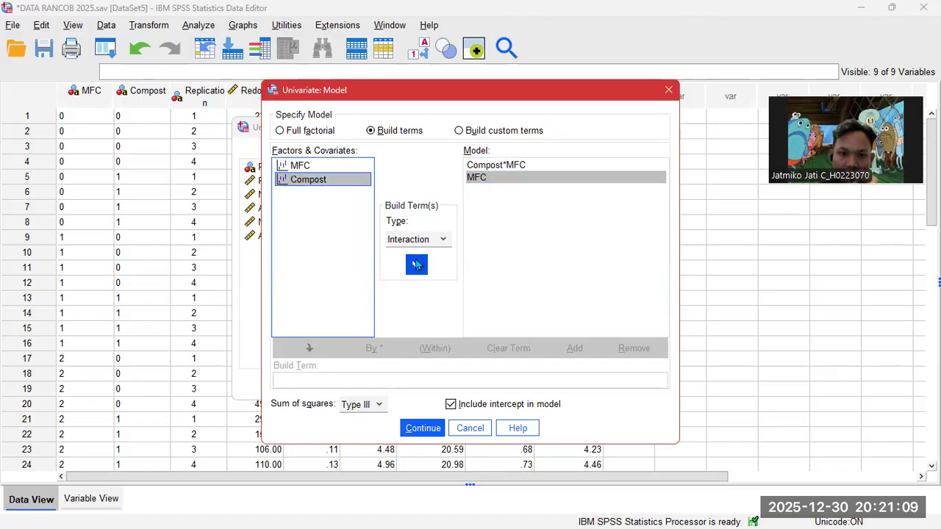
{"action": "left_click", "coordinate": [507, 166]}
{"action": "left_click_drag", "start_coordinate": [511, 164], "coordinate": [506, 203]}
{"action": "left_click", "coordinate": [424, 428]}
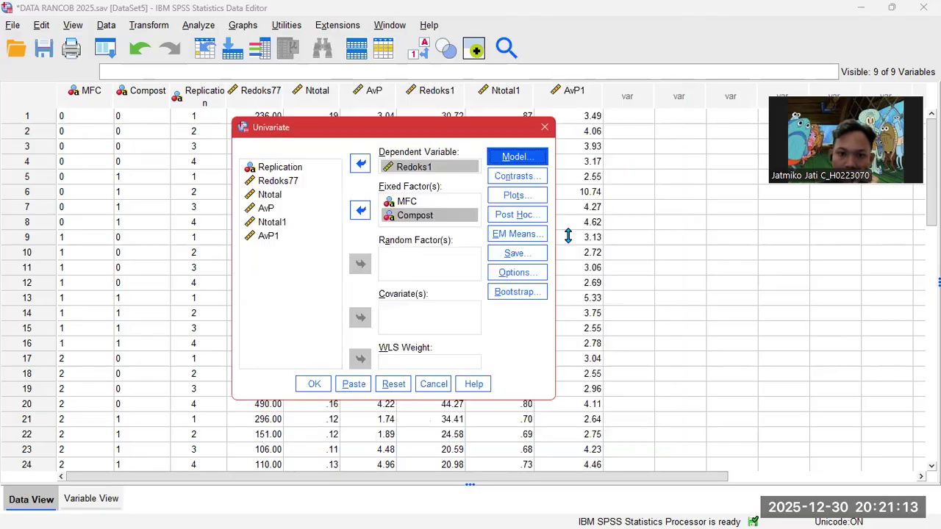
- Set Duncan post hoc tests for both the MFC and Compost factors
{"action": "left_click", "coordinate": [517, 214]}
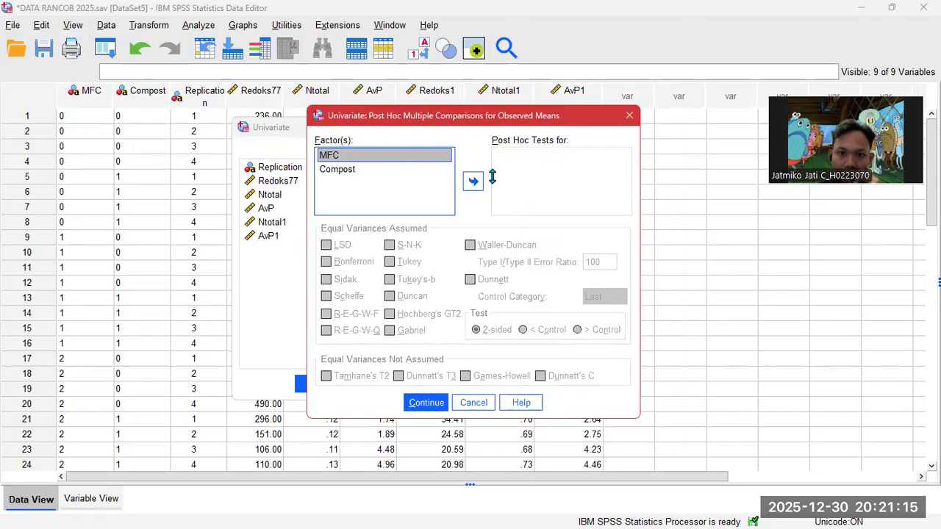
{"action": "left_click", "coordinate": [474, 181]}
{"action": "left_click", "coordinate": [404, 169]}
{"action": "left_click", "coordinate": [473, 181]}
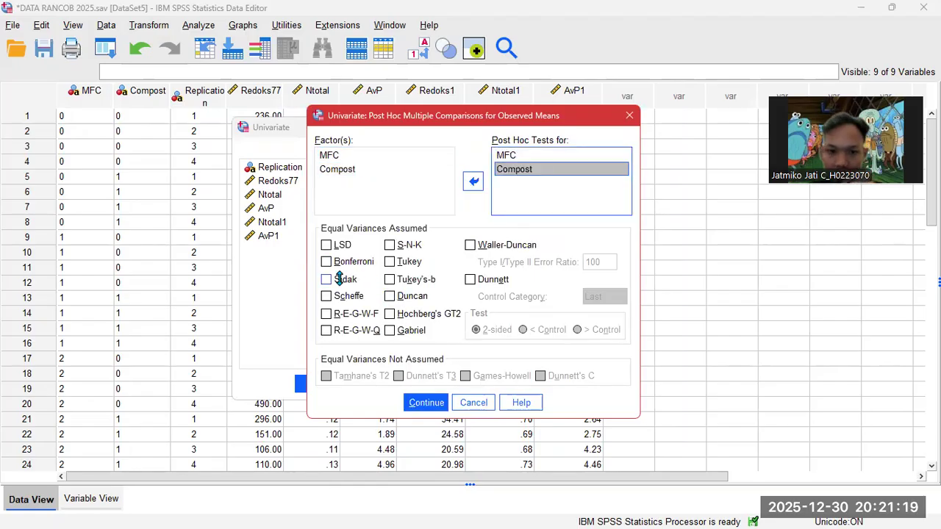
{"action": "left_click", "coordinate": [398, 296]}
{"action": "left_click", "coordinate": [416, 401]}
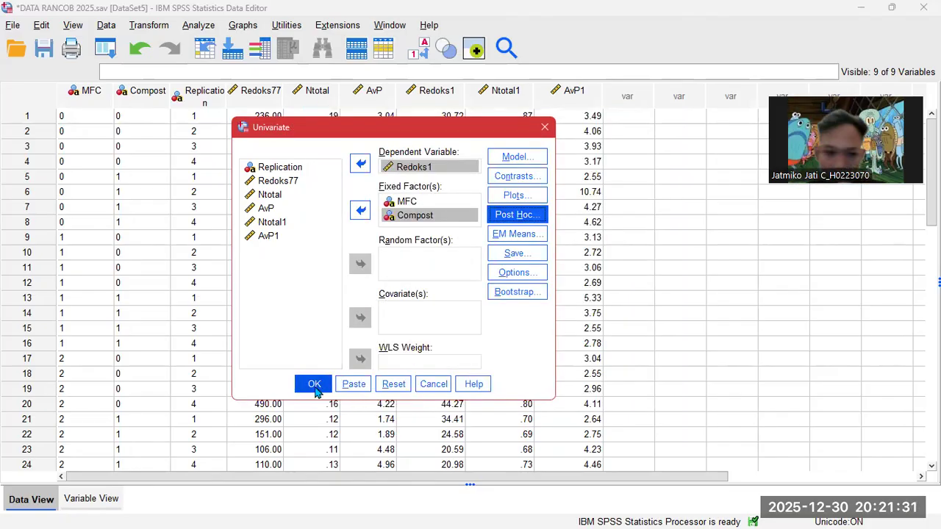
- Run the Redoks1 ANOVA (MFC Sig .200, Compost .752, interaction .222) and minimize the Viewer
{"action": "left_click", "coordinate": [314, 386]}
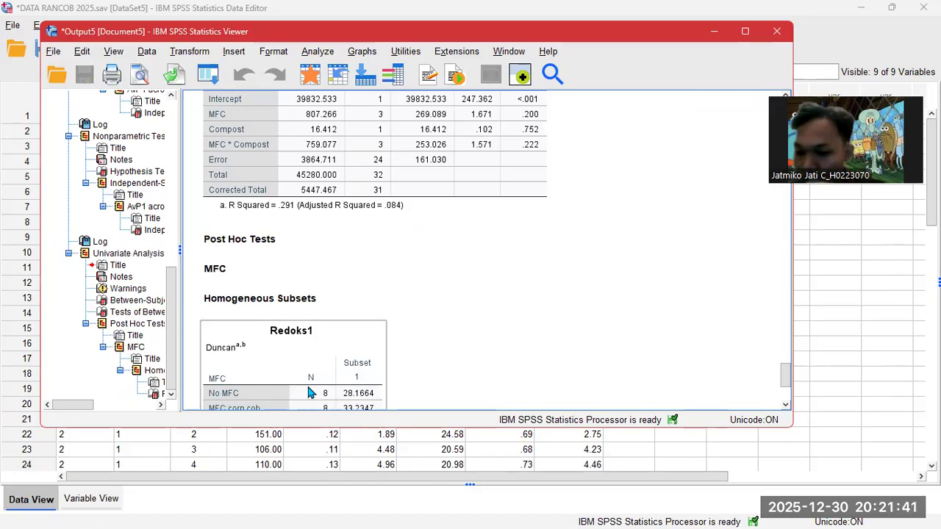
{"action": "left_click", "coordinate": [714, 32]}
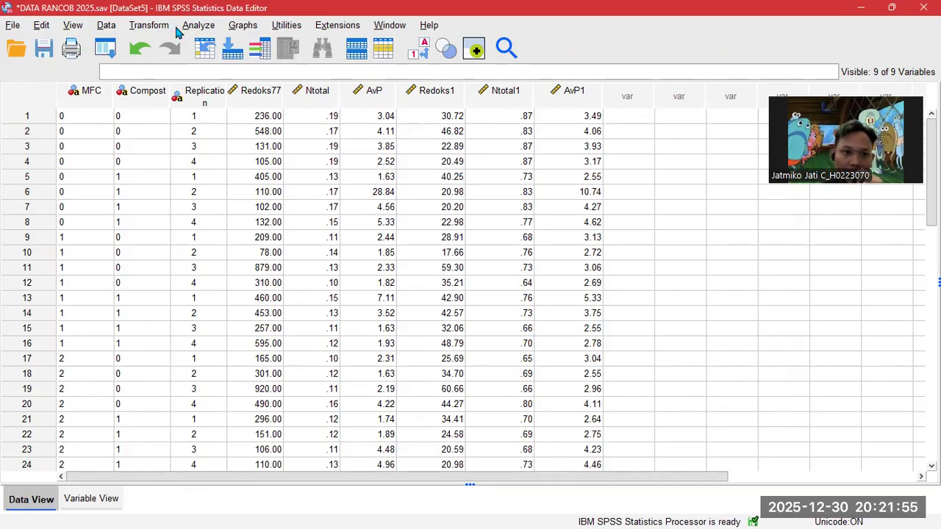
- Run the Univariate ANOVA with Ntotal1 replacing Redoks1 as dependent variable
{"action": "left_click", "coordinate": [210, 26]}
{"action": "mouse_move", "coordinate": [280, 151]}
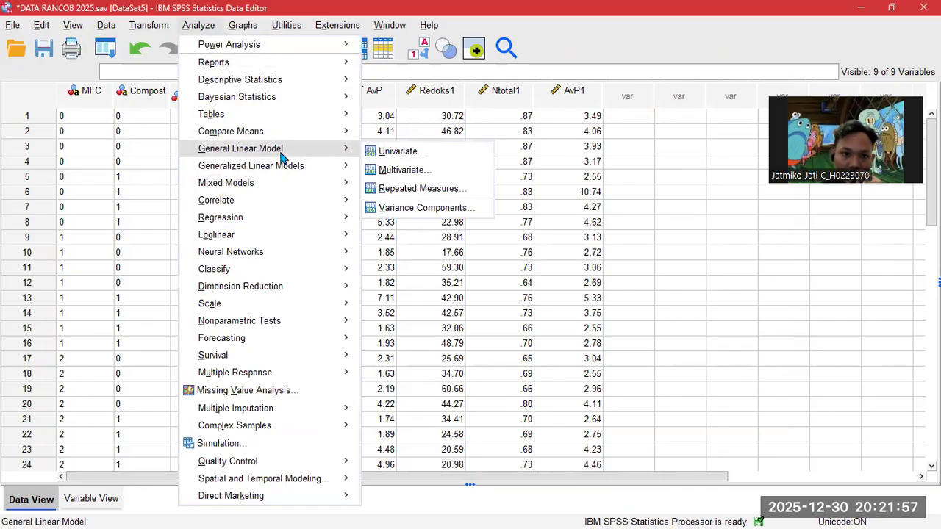
{"action": "left_click", "coordinate": [427, 150]}
{"action": "left_click", "coordinate": [450, 168]}
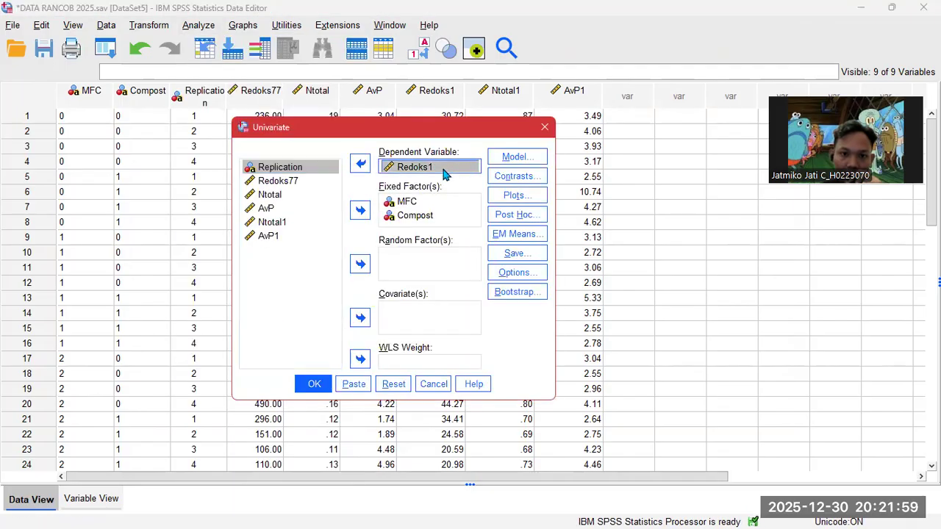
{"action": "left_click", "coordinate": [360, 163]}
{"action": "left_click", "coordinate": [283, 235]}
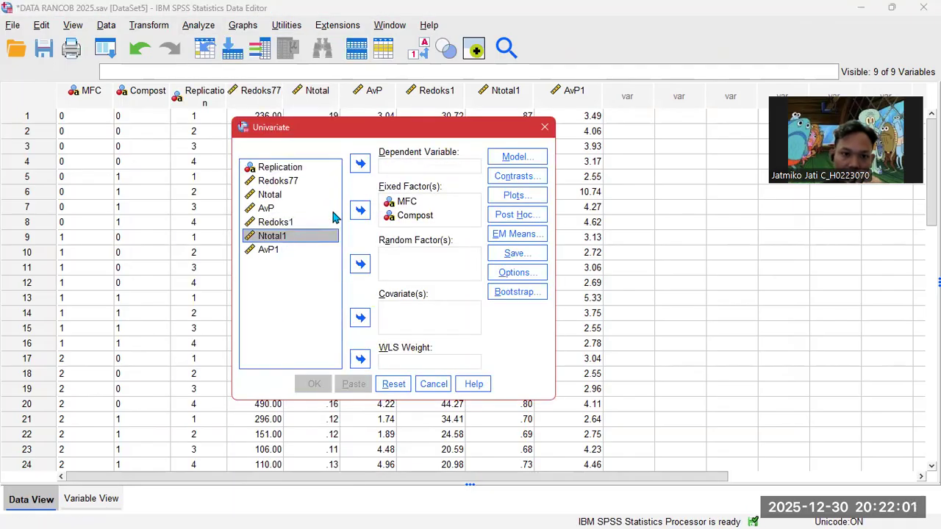
{"action": "left_click", "coordinate": [361, 163]}
{"action": "left_click", "coordinate": [314, 384]}
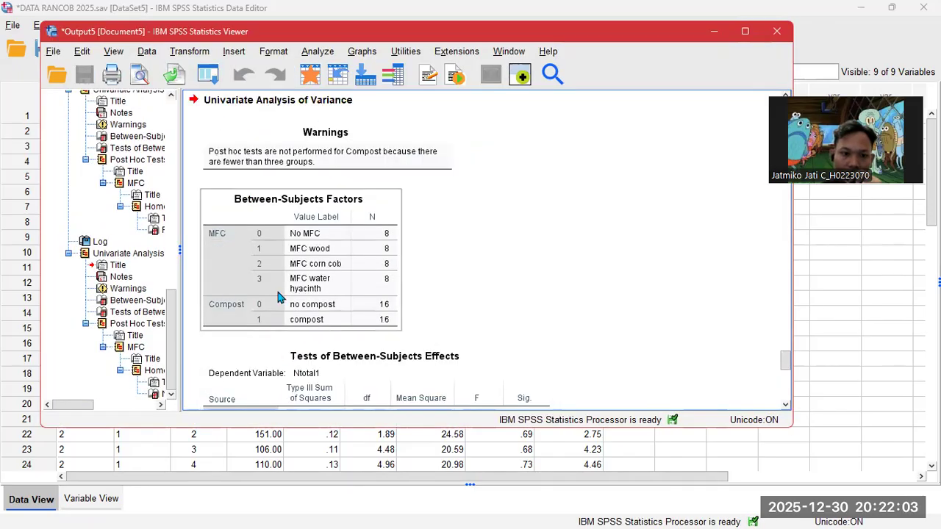
{"action": "left_click", "coordinate": [714, 31]}
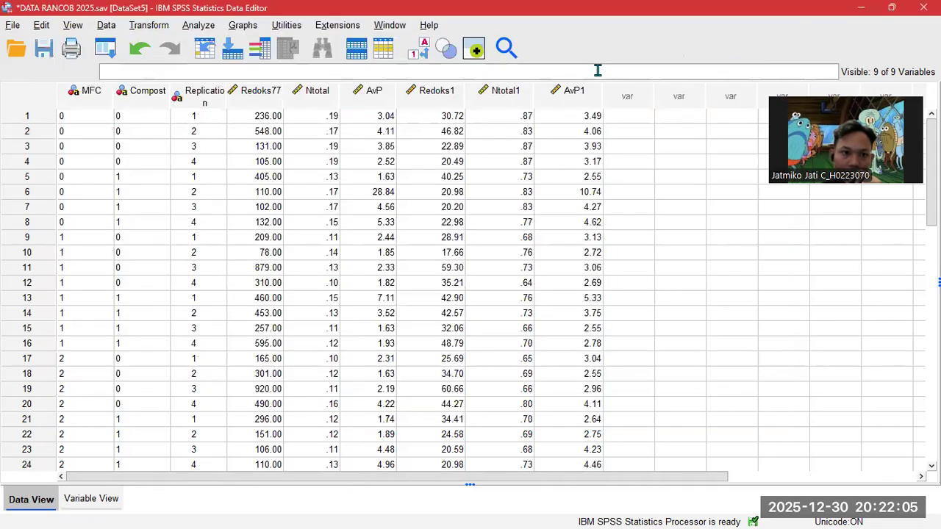
- Rerun the Univariate ANOVA with AvP1 replacing Ntotal1 as dependent variable
{"action": "left_click", "coordinate": [189, 29]}
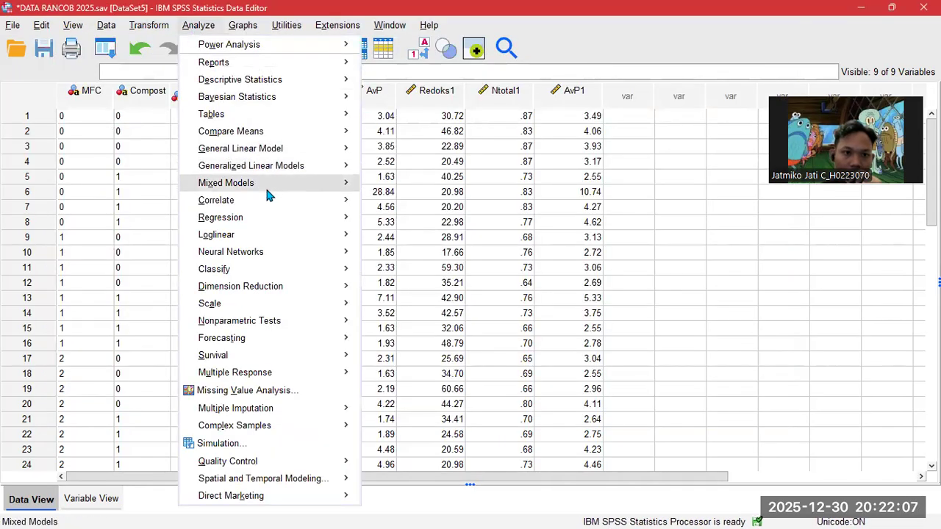
{"action": "mouse_move", "coordinate": [269, 150]}
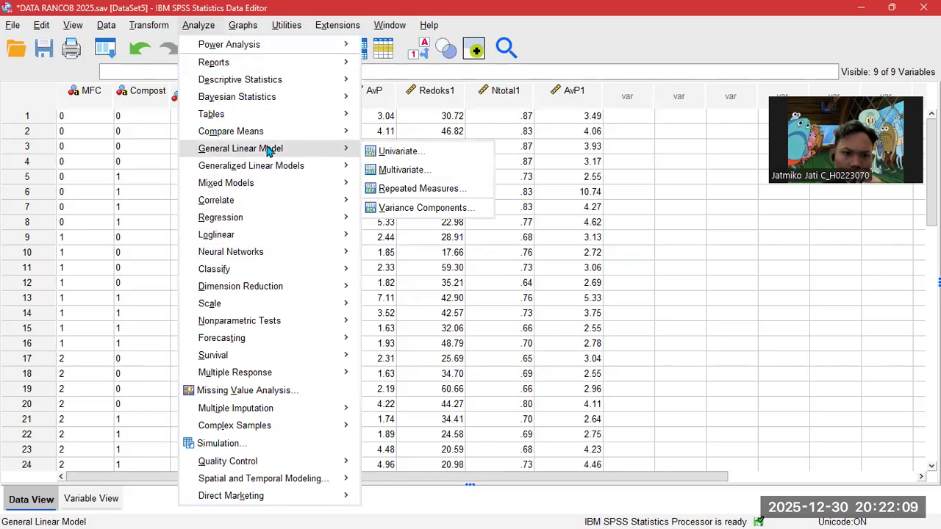
{"action": "left_click", "coordinate": [410, 151]}
{"action": "left_click", "coordinate": [394, 168]}
{"action": "left_click", "coordinate": [360, 163]}
{"action": "left_click", "coordinate": [285, 248]}
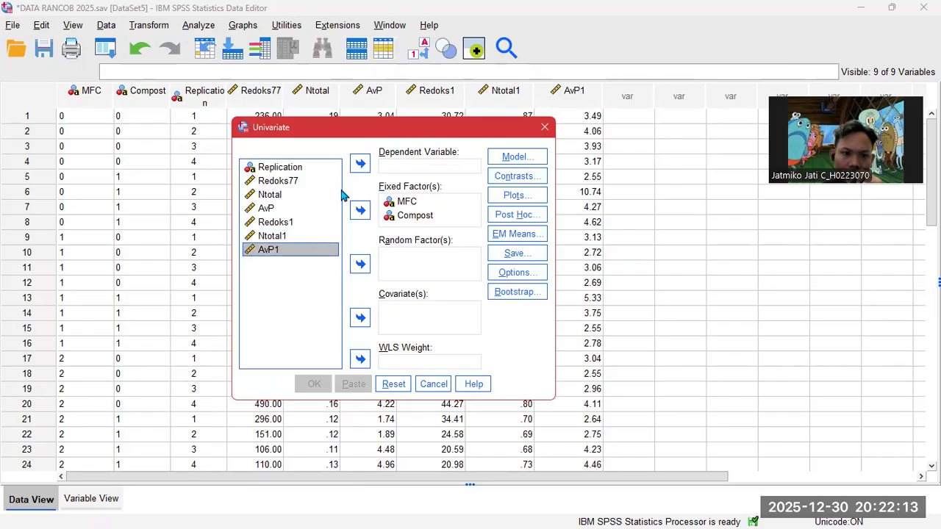
{"action": "left_click", "coordinate": [360, 163]}
{"action": "left_click", "coordinate": [314, 384]}
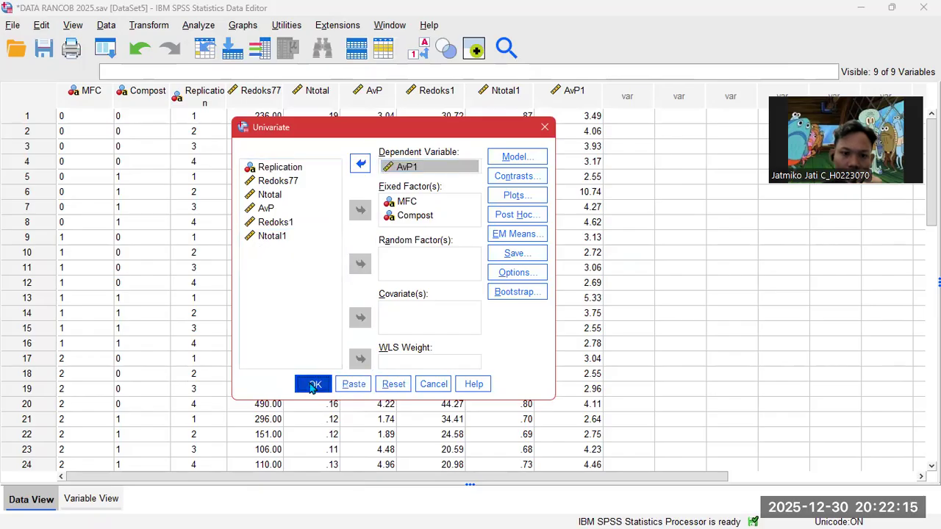
{"action": "scroll", "coordinate": [463, 237], "scroll_direction": "down", "scroll_amount": 10}
{"action": "scroll", "coordinate": [432, 190], "scroll_direction": "up", "scroll_amount": 8}
{"action": "scroll", "coordinate": [437, 199], "scroll_direction": "up", "scroll_amount": 5}
{"action": "scroll", "coordinate": [438, 199], "scroll_direction": "down", "scroll_amount": 4}
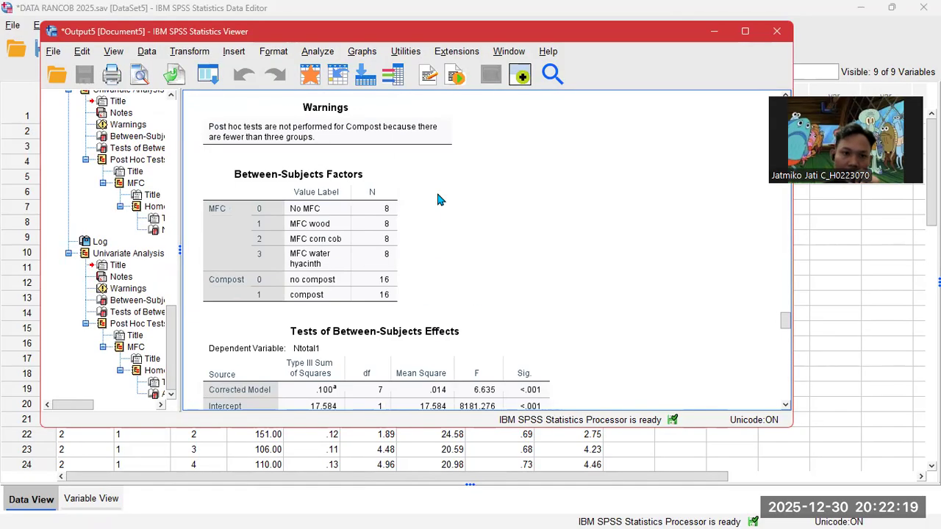
{"action": "scroll", "coordinate": [440, 201], "scroll_direction": "up", "scroll_amount": 8}
{"action": "scroll", "coordinate": [442, 200], "scroll_direction": "up", "scroll_amount": 8}
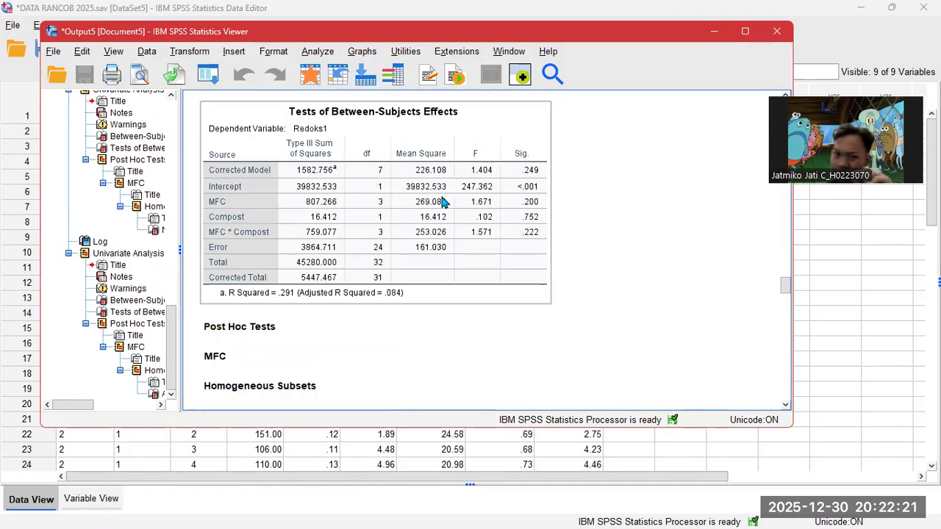
{"action": "scroll", "coordinate": [371, 210], "scroll_direction": "up", "scroll_amount": 5}
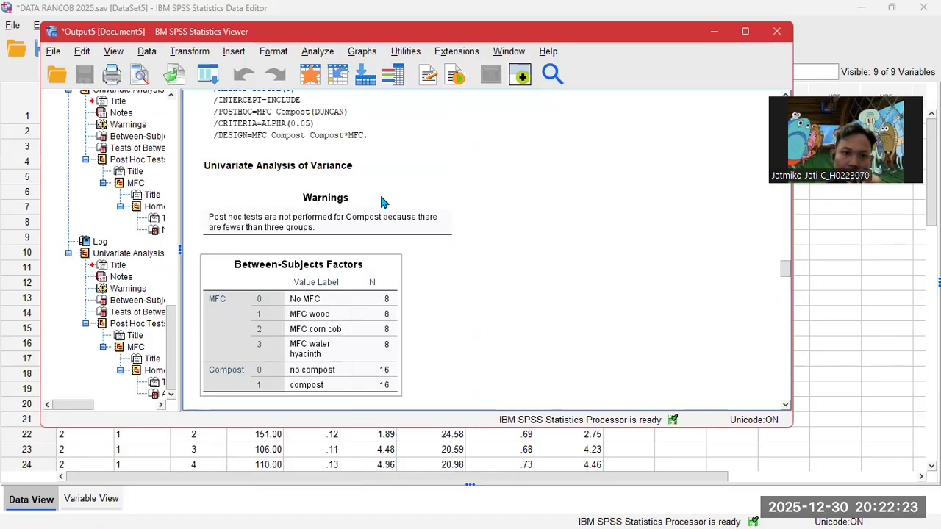
{"action": "scroll", "coordinate": [382, 203], "scroll_direction": "up", "scroll_amount": 5}
{"action": "scroll", "coordinate": [382, 202], "scroll_direction": "up", "scroll_amount": 1}
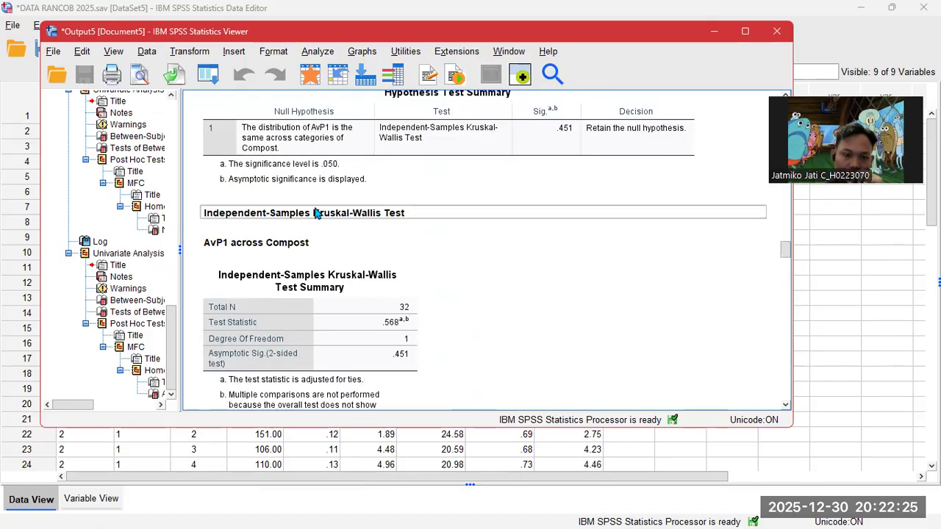
{"action": "scroll", "coordinate": [365, 224], "scroll_direction": "up", "scroll_amount": 5}
{"action": "scroll", "coordinate": [366, 224], "scroll_direction": "up", "scroll_amount": 1}
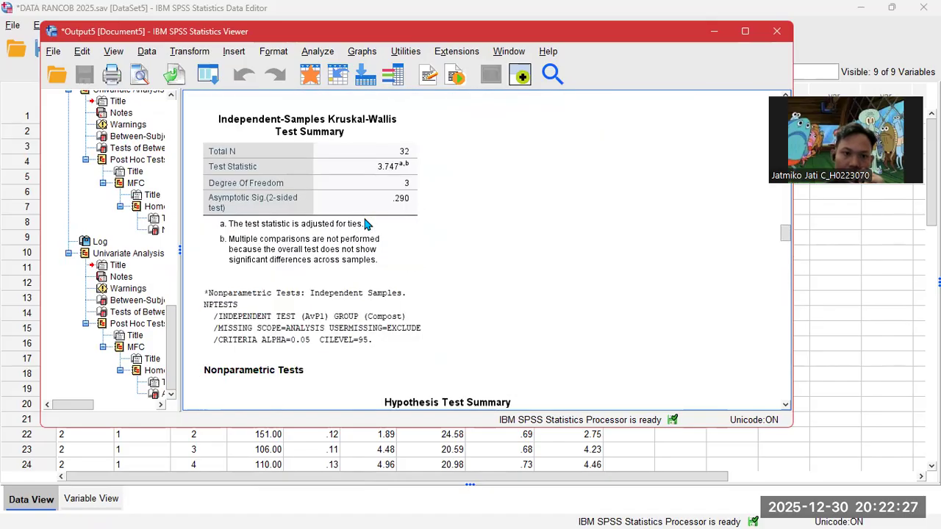
{"action": "scroll", "coordinate": [365, 224], "scroll_direction": "down", "scroll_amount": 1}
{"action": "scroll", "coordinate": [371, 250], "scroll_direction": "down", "scroll_amount": 4}
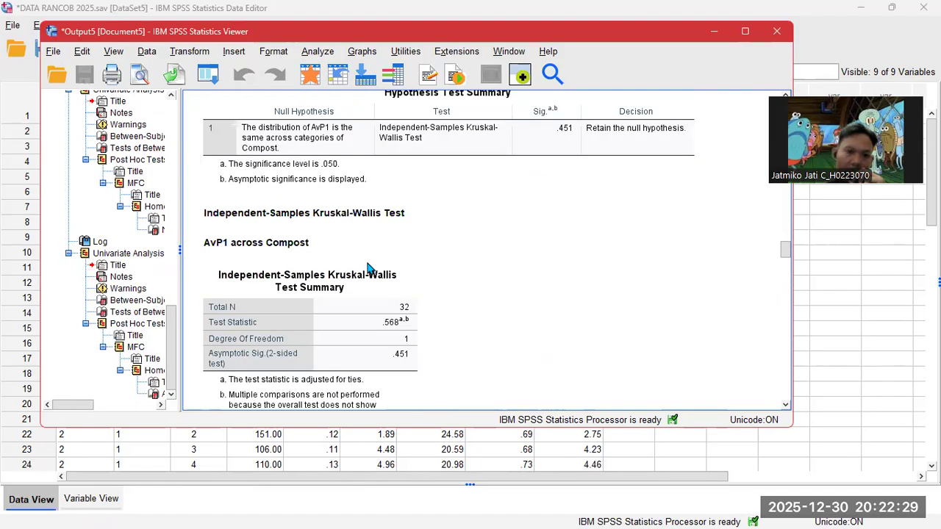
{"action": "scroll", "coordinate": [368, 269], "scroll_direction": "down", "scroll_amount": 2}
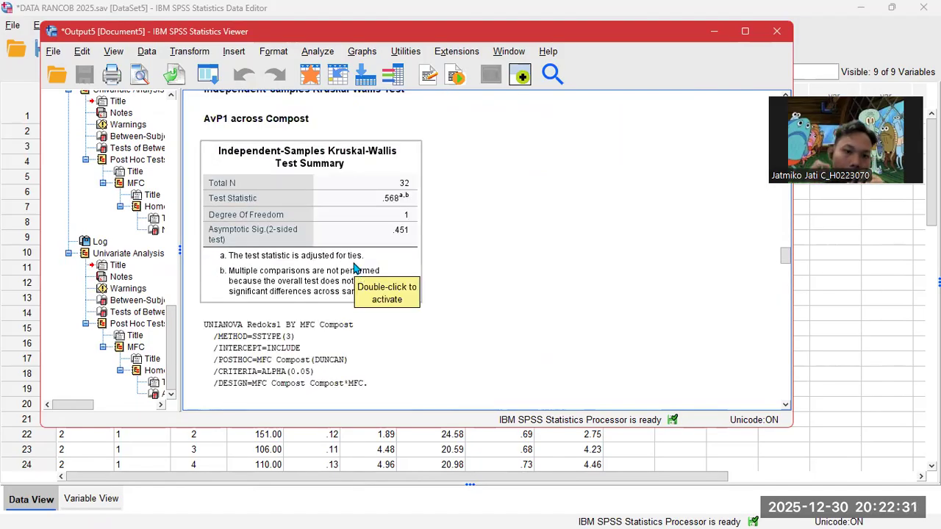
{"action": "scroll", "coordinate": [354, 268], "scroll_direction": "down", "scroll_amount": 4}
{"action": "scroll", "coordinate": [336, 281], "scroll_direction": "down", "scroll_amount": 1}
{"action": "scroll", "coordinate": [335, 280], "scroll_direction": "up", "scroll_amount": 1}
{"action": "scroll", "coordinate": [337, 291], "scroll_direction": "up", "scroll_amount": 1}
{"action": "scroll", "coordinate": [341, 283], "scroll_direction": "down", "scroll_amount": 2}
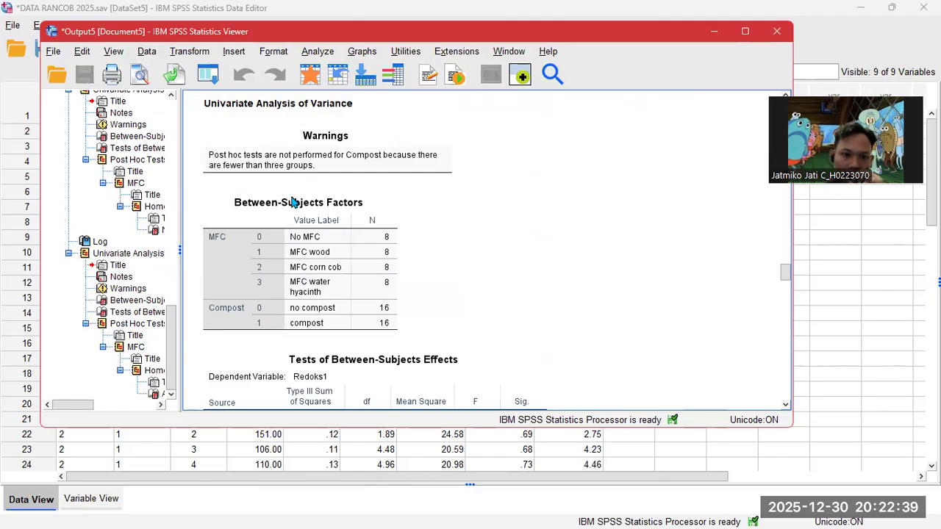
{"action": "scroll", "coordinate": [453, 265], "scroll_direction": "down", "scroll_amount": 1}
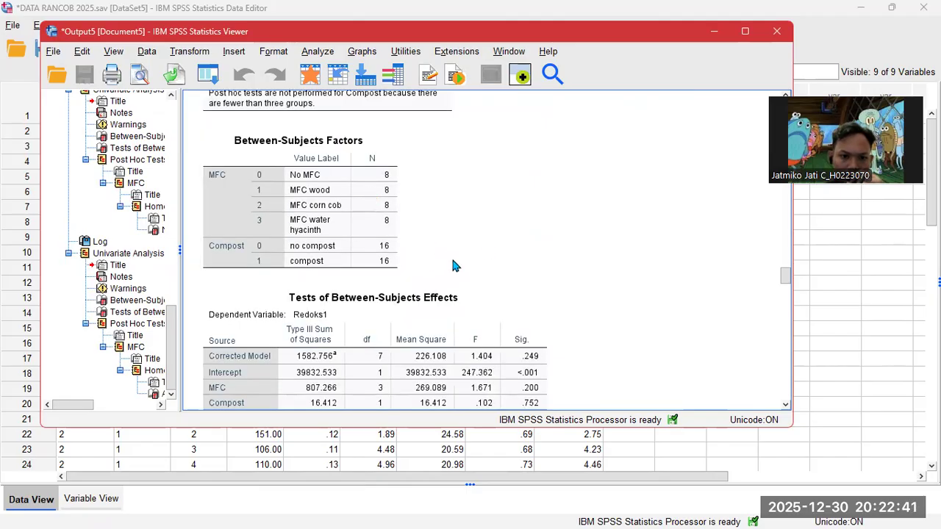
{"action": "scroll", "coordinate": [452, 266], "scroll_direction": "down", "scroll_amount": 1}
{"action": "scroll", "coordinate": [269, 274], "scroll_direction": "down", "scroll_amount": 1}
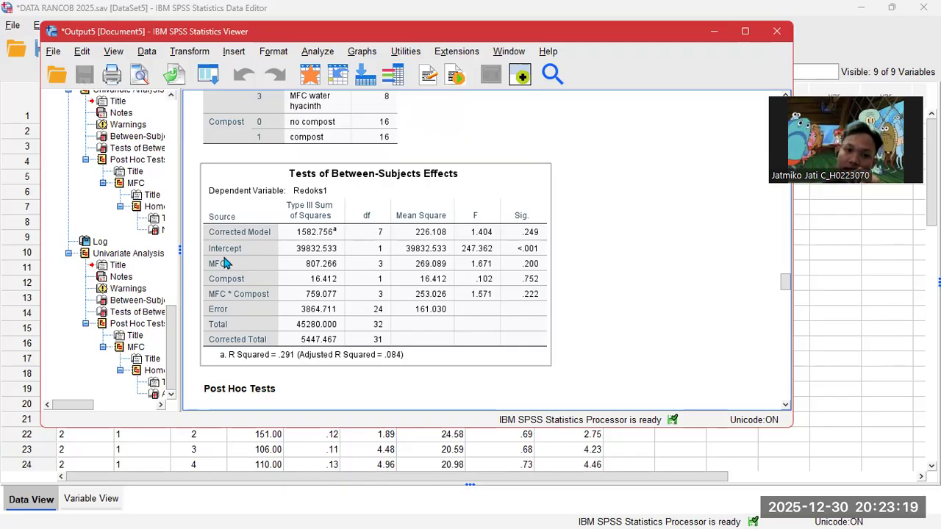
{"action": "scroll", "coordinate": [272, 270], "scroll_direction": "down", "scroll_amount": 3}
{"action": "scroll", "coordinate": [331, 243], "scroll_direction": "up", "scroll_amount": 7}
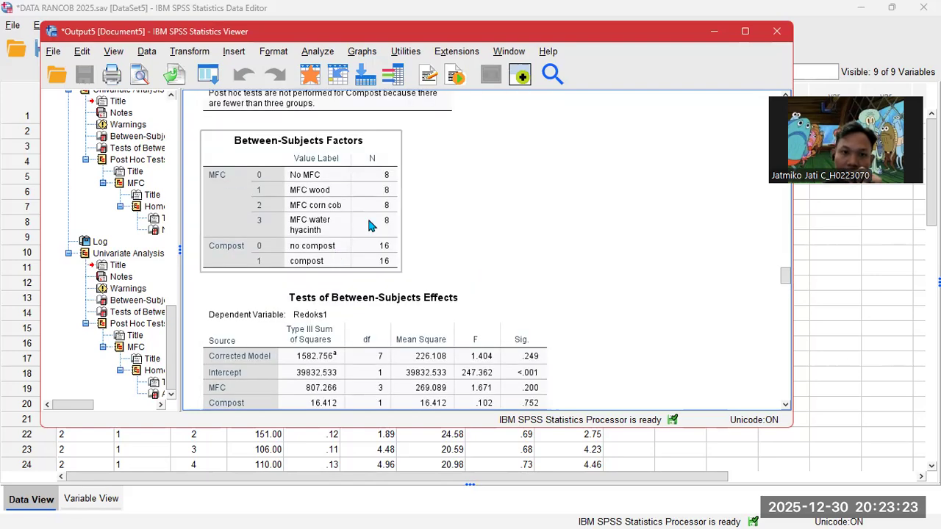
{"action": "scroll", "coordinate": [335, 185], "scroll_direction": "down", "scroll_amount": 8}
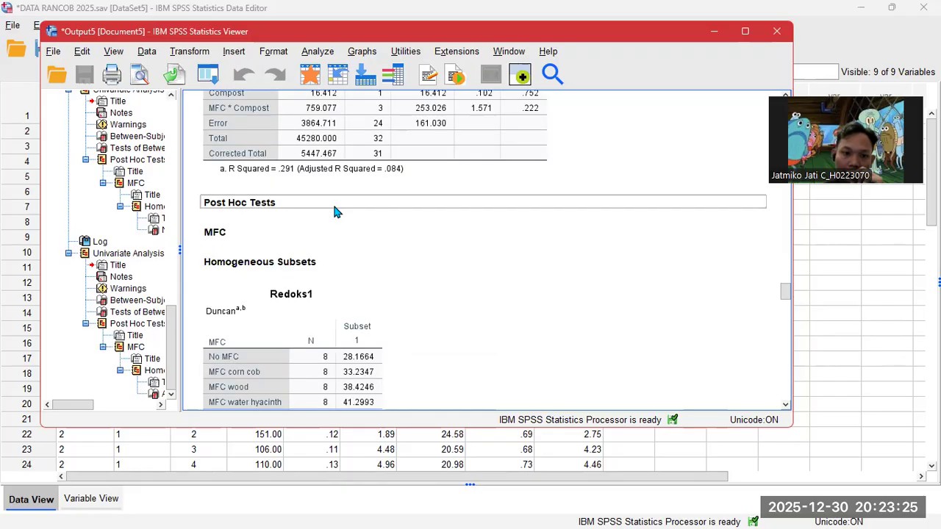
{"action": "scroll", "coordinate": [356, 332], "scroll_direction": "down", "scroll_amount": 1}
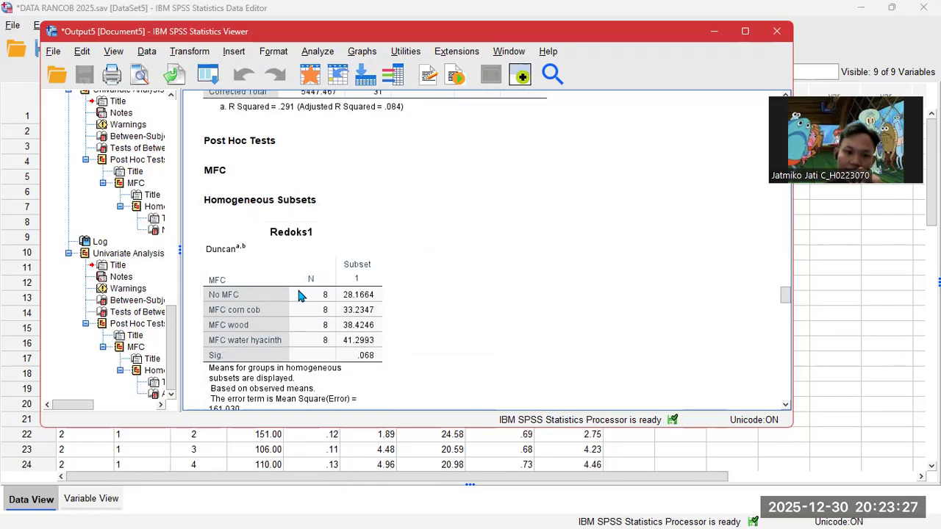
{"action": "scroll", "coordinate": [362, 294], "scroll_direction": "down", "scroll_amount": 1}
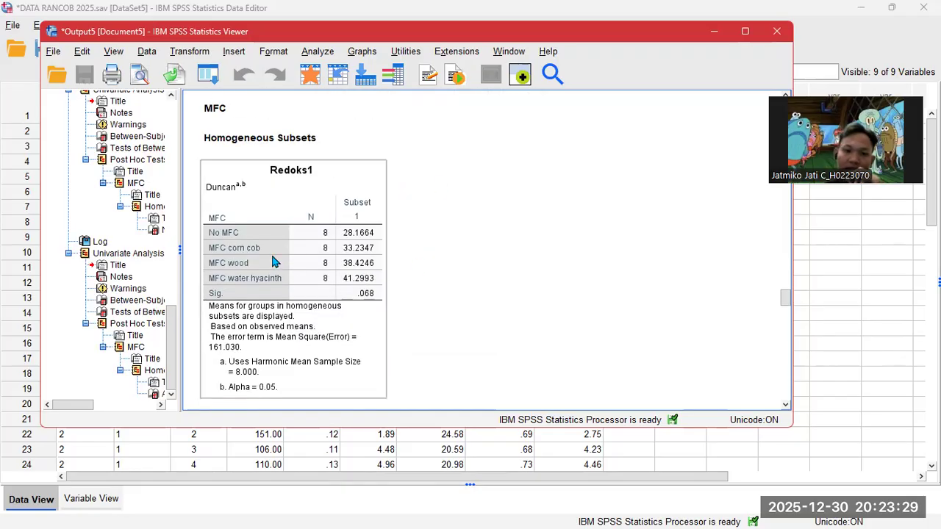
{"action": "scroll", "coordinate": [342, 287], "scroll_direction": "down", "scroll_amount": 4}
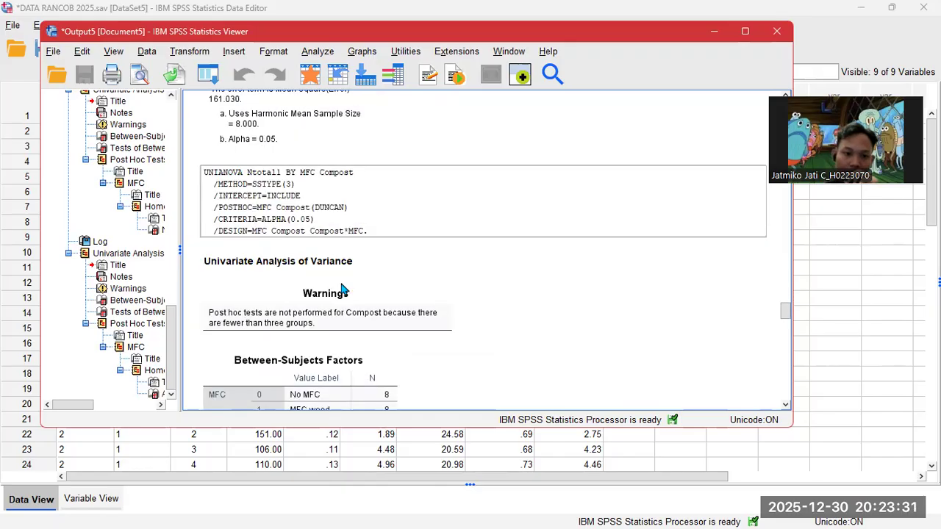
{"action": "scroll", "coordinate": [341, 287], "scroll_direction": "down", "scroll_amount": 1}
{"action": "scroll", "coordinate": [326, 254], "scroll_direction": "down", "scroll_amount": 3}
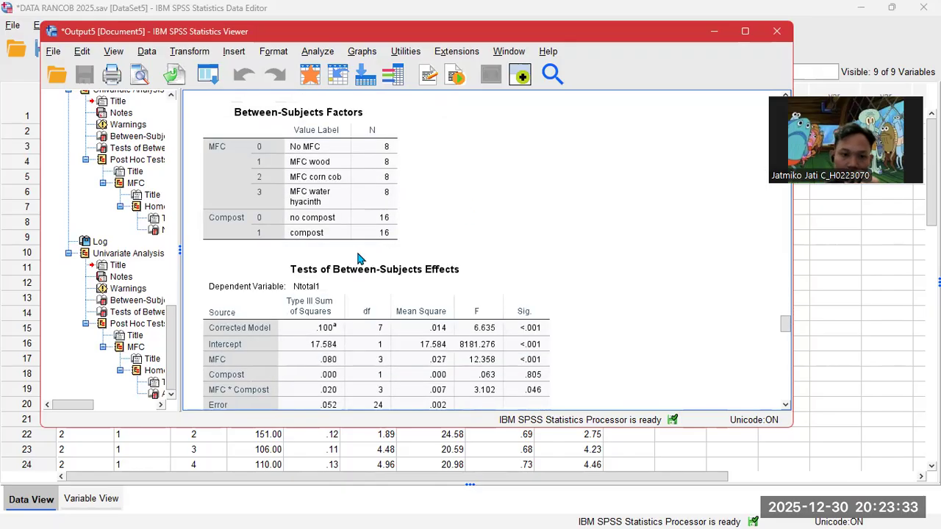
{"action": "scroll", "coordinate": [360, 259], "scroll_direction": "down", "scroll_amount": 1}
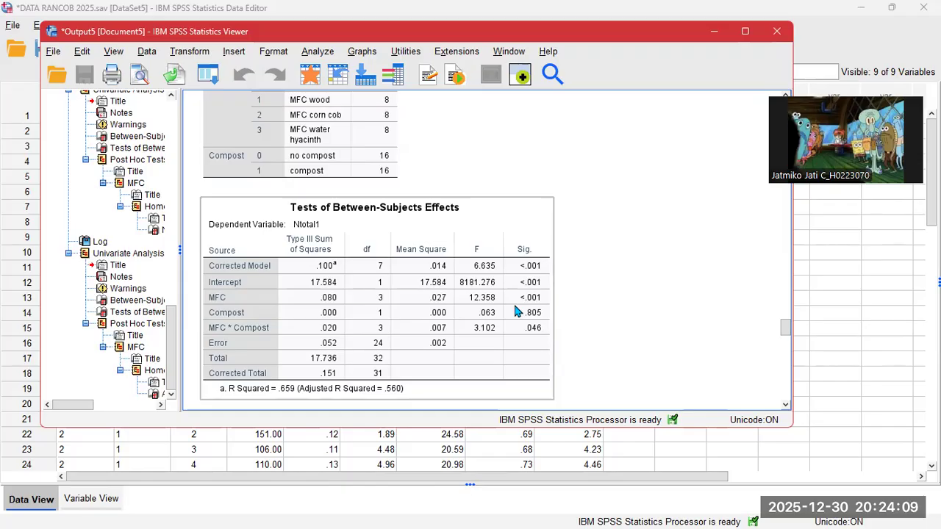
{"action": "left_click", "coordinate": [572, 274]}
{"action": "left_click", "coordinate": [535, 298]}
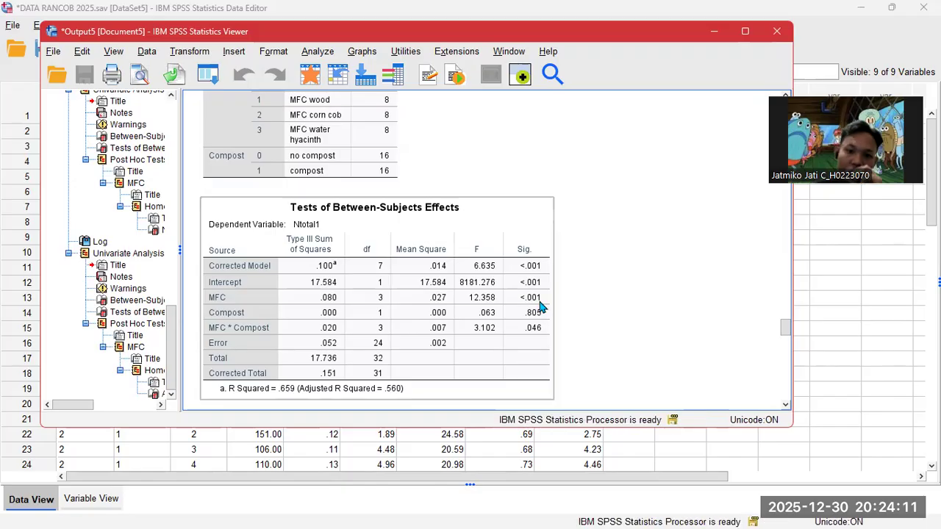
{"action": "left_click", "coordinate": [558, 331]}
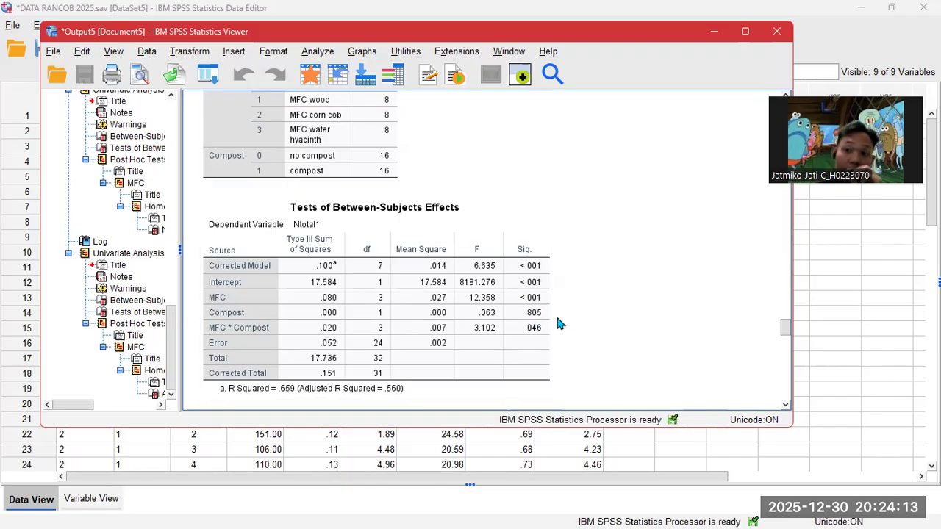
{"action": "left_click", "coordinate": [551, 314]}
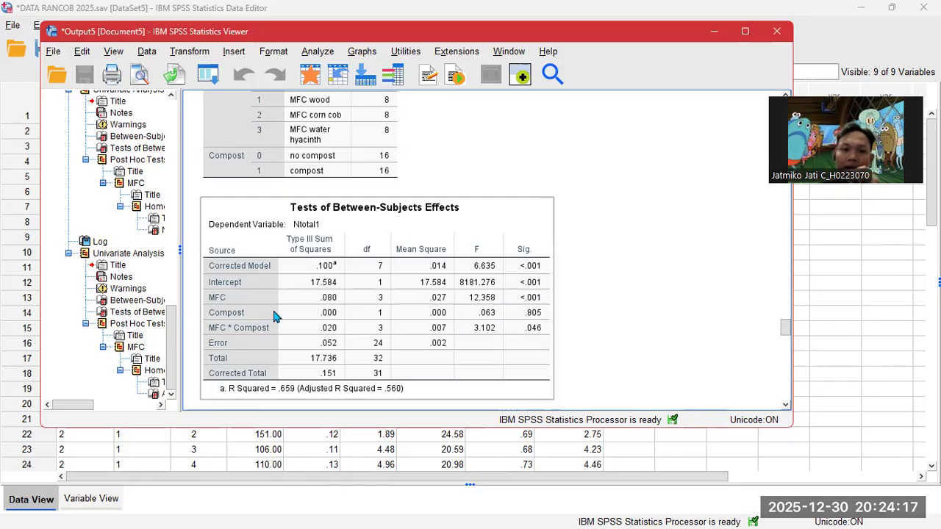
{"action": "scroll", "coordinate": [345, 250], "scroll_direction": "down", "scroll_amount": 5}
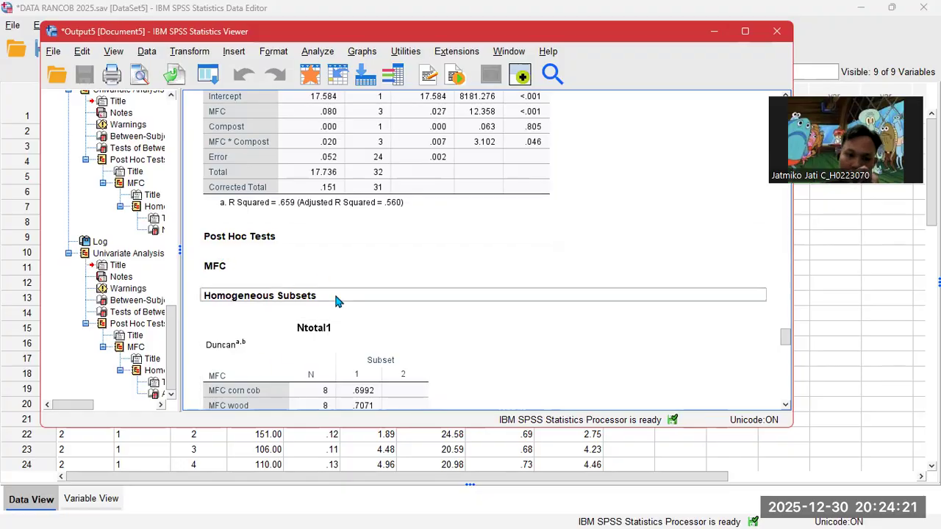
{"action": "scroll", "coordinate": [334, 292], "scroll_direction": "down", "scroll_amount": 2}
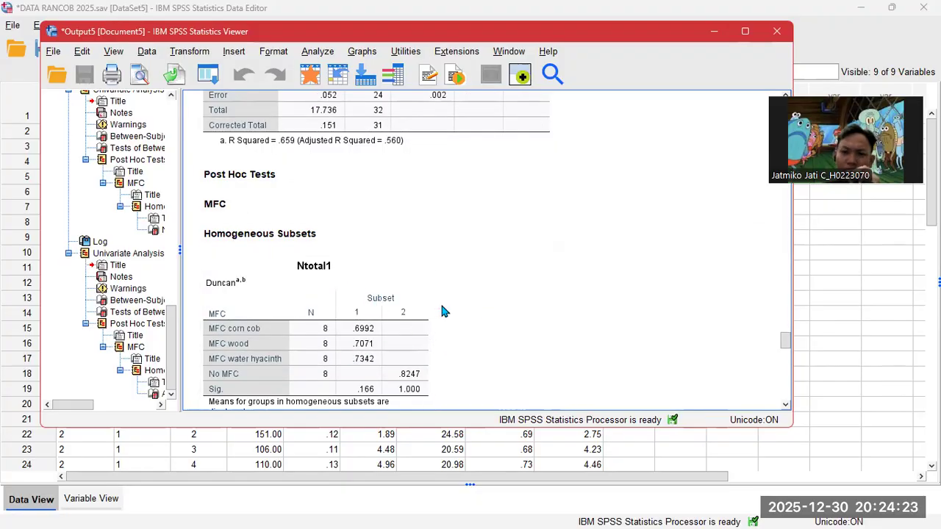
{"action": "scroll", "coordinate": [439, 305], "scroll_direction": "down", "scroll_amount": 2}
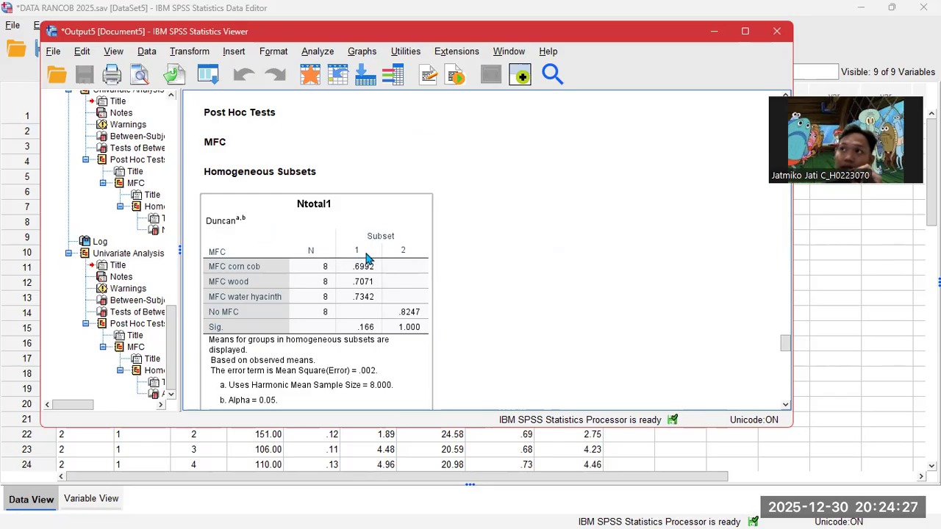
{"action": "scroll", "coordinate": [357, 242], "scroll_direction": "down", "scroll_amount": 8}
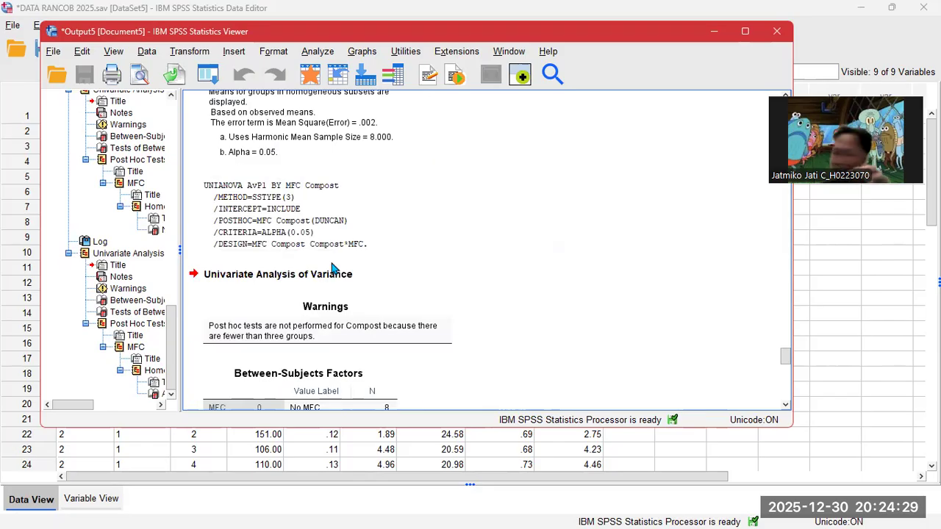
{"action": "scroll", "coordinate": [330, 276], "scroll_direction": "down", "scroll_amount": 4}
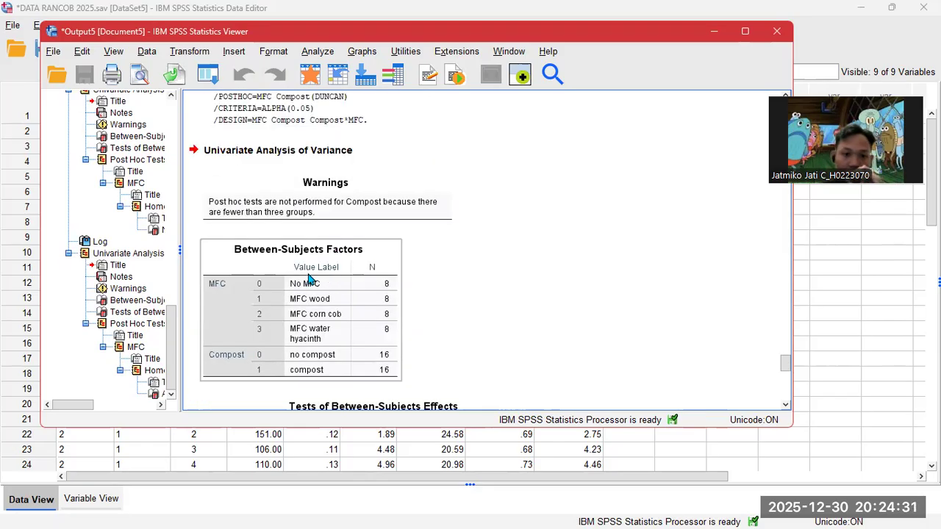
{"action": "scroll", "coordinate": [308, 278], "scroll_direction": "down", "scroll_amount": 6}
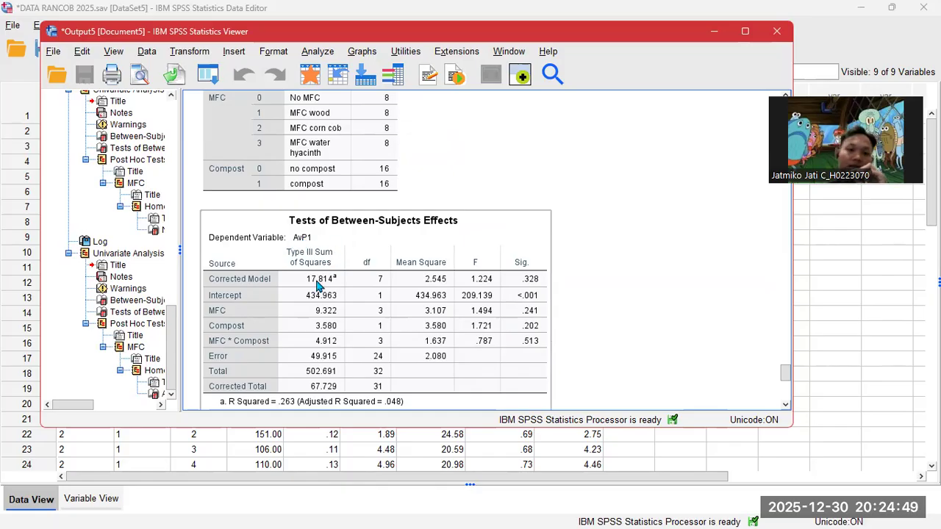
- Review the AvP1 ANOVA and Duncan tables (one MFC subset, Sig .098), then minimize the Viewer
{"action": "scroll", "coordinate": [320, 280], "scroll_direction": "down", "scroll_amount": 2}
{"action": "scroll", "coordinate": [336, 251], "scroll_direction": "down", "scroll_amount": 2}
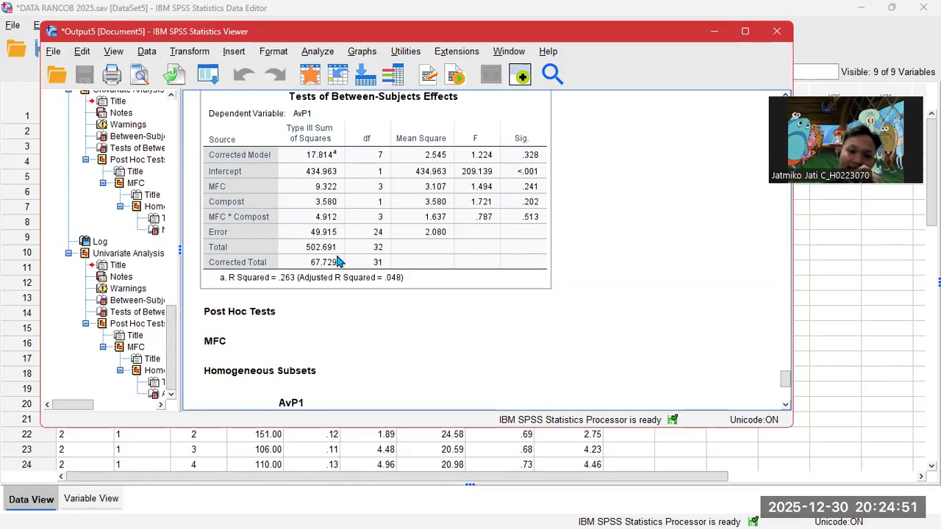
{"action": "scroll", "coordinate": [244, 283], "scroll_direction": "down", "scroll_amount": 4}
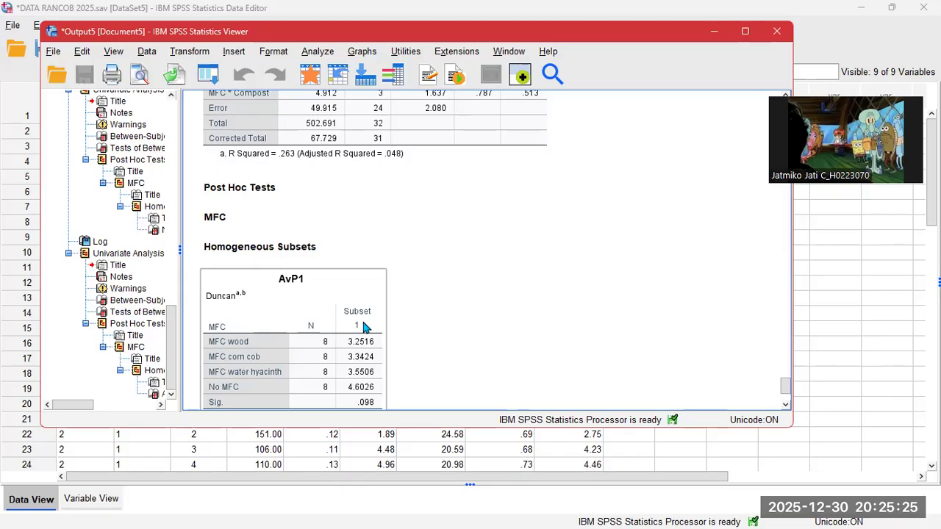
{"action": "left_click", "coordinate": [371, 245]}
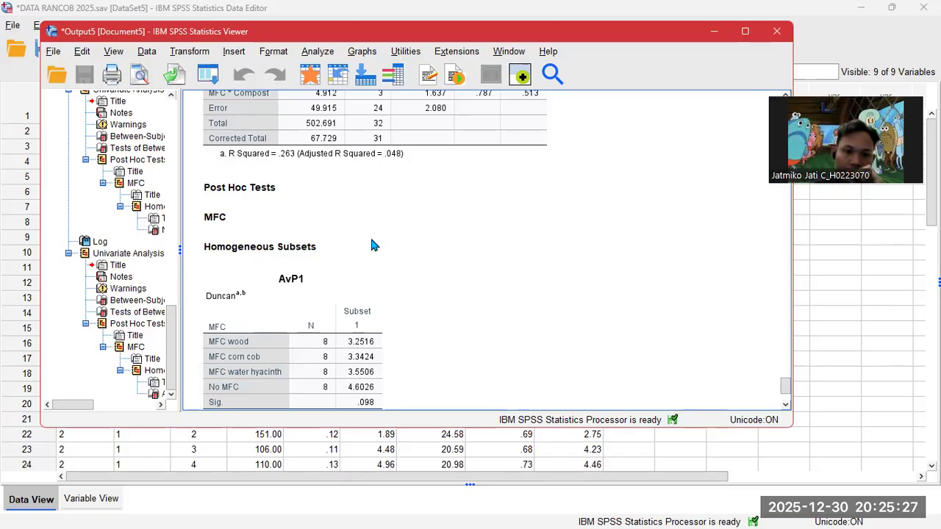
{"action": "scroll", "coordinate": [371, 245], "scroll_direction": "down", "scroll_amount": 3}
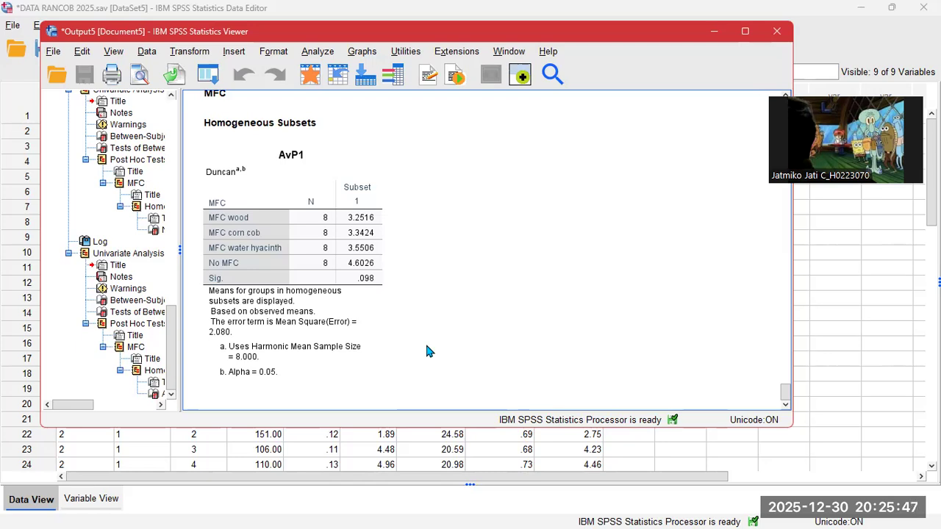
{"action": "left_click", "coordinate": [713, 30]}
- Run a bivariate Pearson correlation of Redoks1 with Ntotal1
{"action": "left_click", "coordinate": [198, 25]}
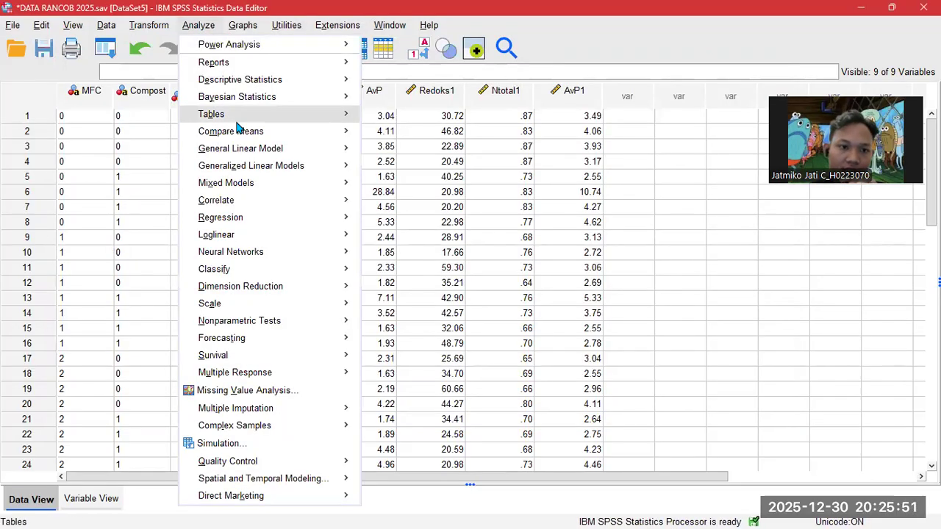
{"action": "mouse_move", "coordinate": [262, 204]}
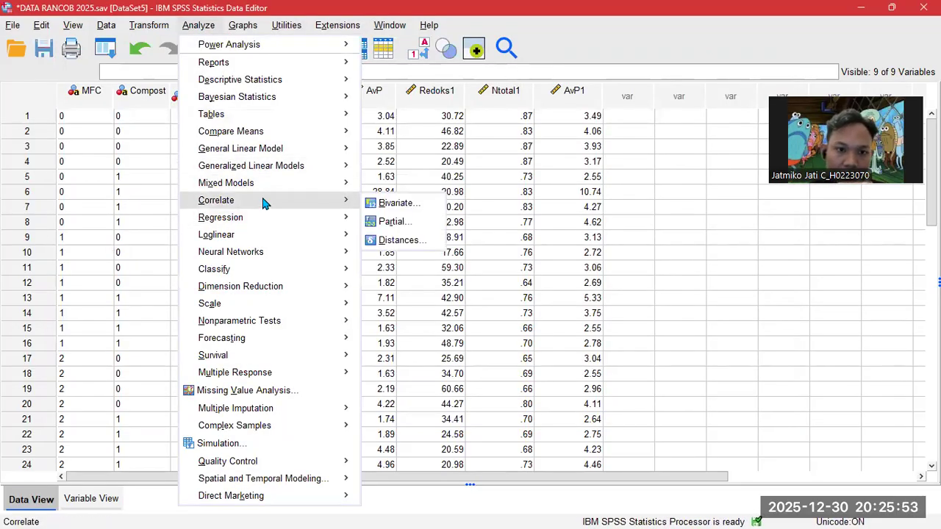
{"action": "left_click", "coordinate": [383, 200]}
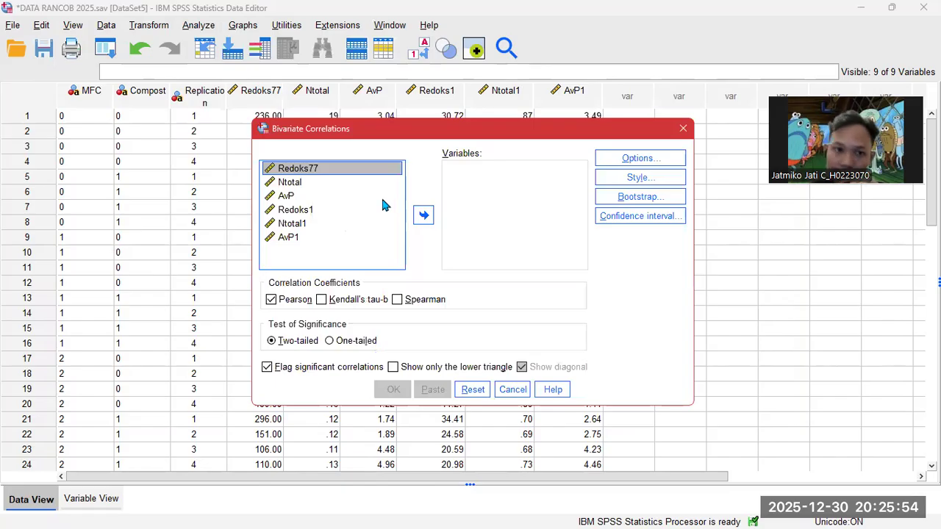
{"action": "left_click", "coordinate": [313, 212]}
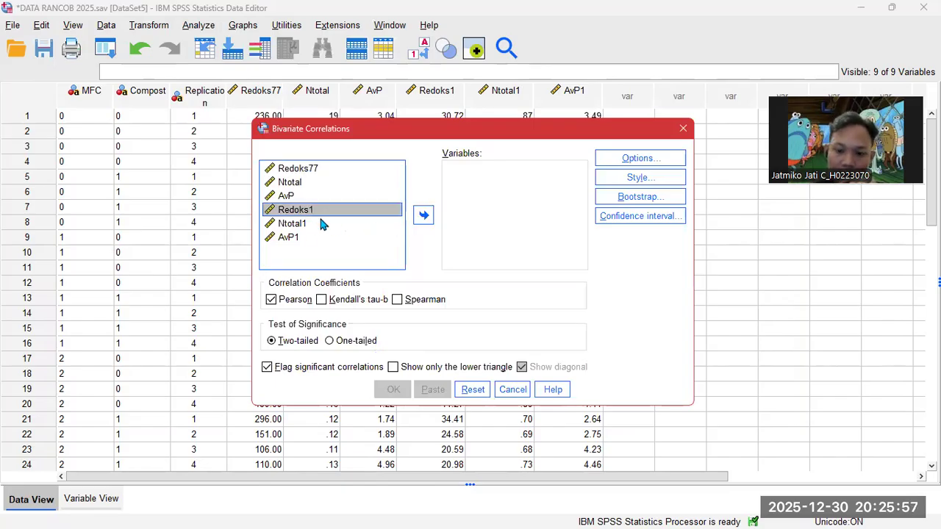
{"action": "left_click", "coordinate": [321, 223], "text": "shift"}
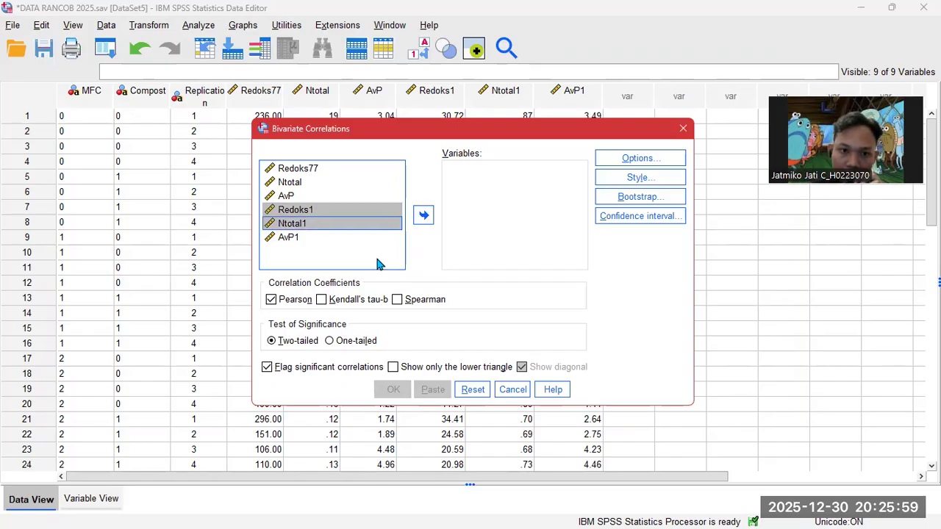
{"action": "left_click", "coordinate": [424, 214]}
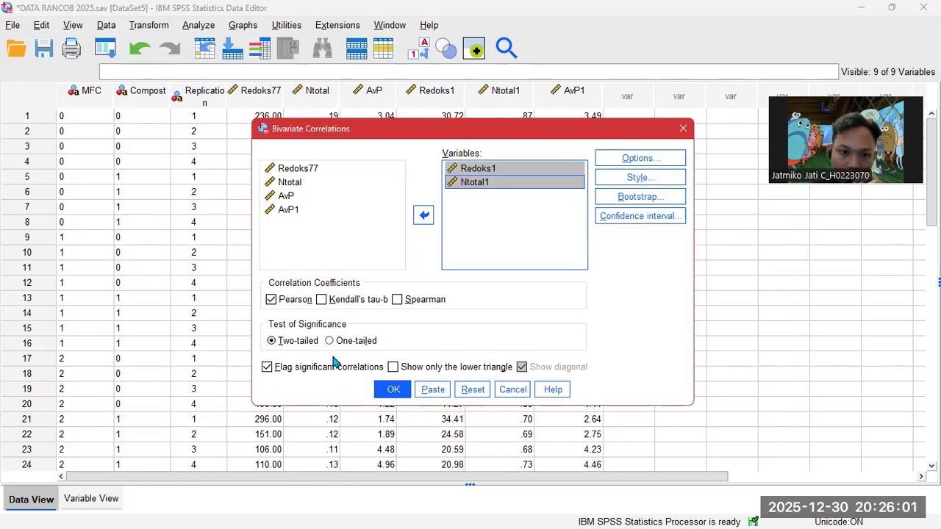
{"action": "left_click", "coordinate": [394, 392]}
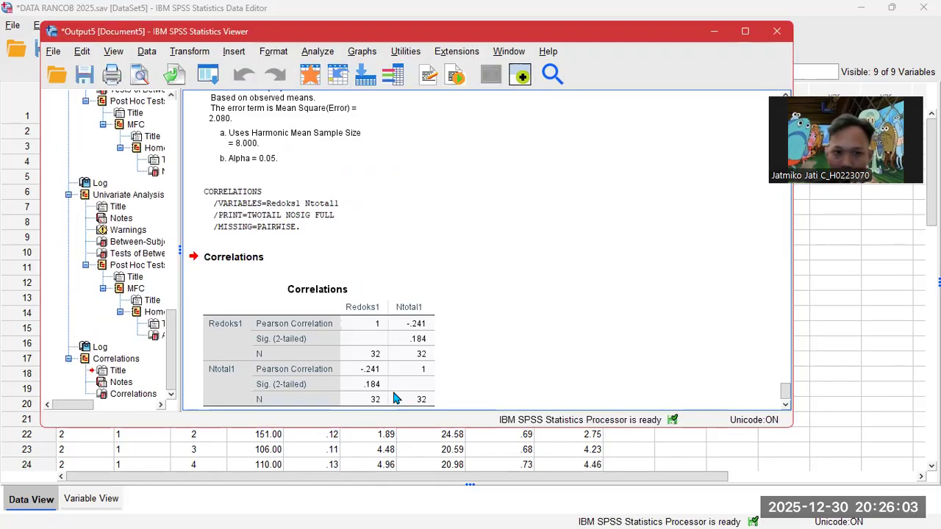
{"action": "left_click", "coordinate": [713, 32]}
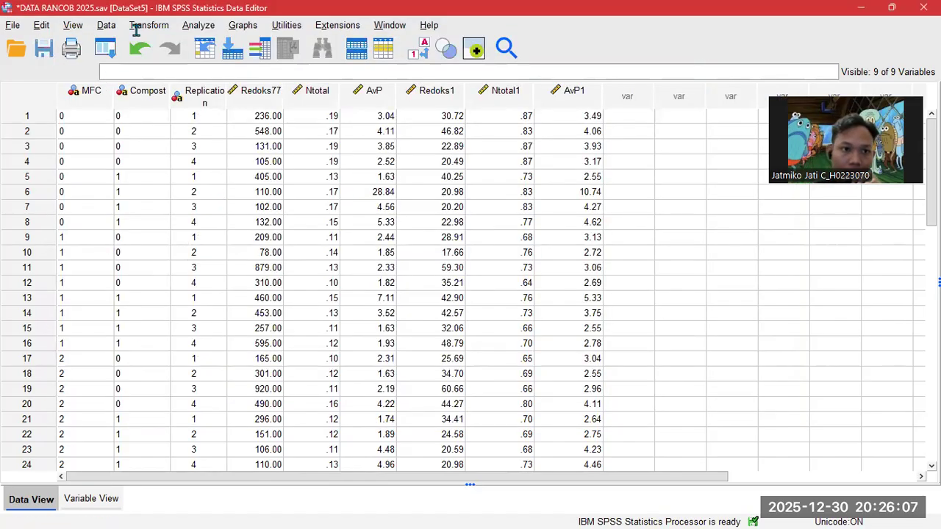
- Run a bivariate correlation of Redoks1 with AvP1, swapping Ntotal1 out
{"action": "left_click", "coordinate": [198, 25]}
{"action": "mouse_move", "coordinate": [251, 200]}
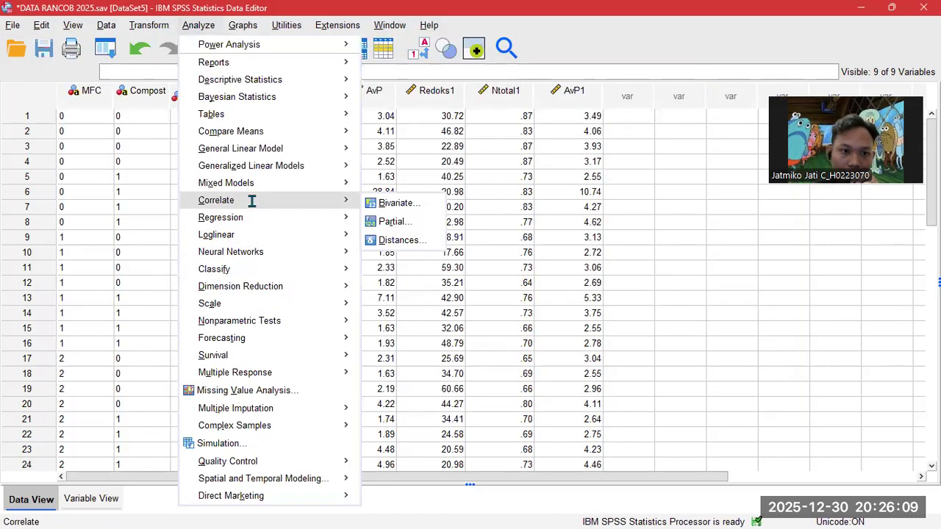
{"action": "left_click", "coordinate": [401, 204]}
{"action": "left_click", "coordinate": [462, 184]}
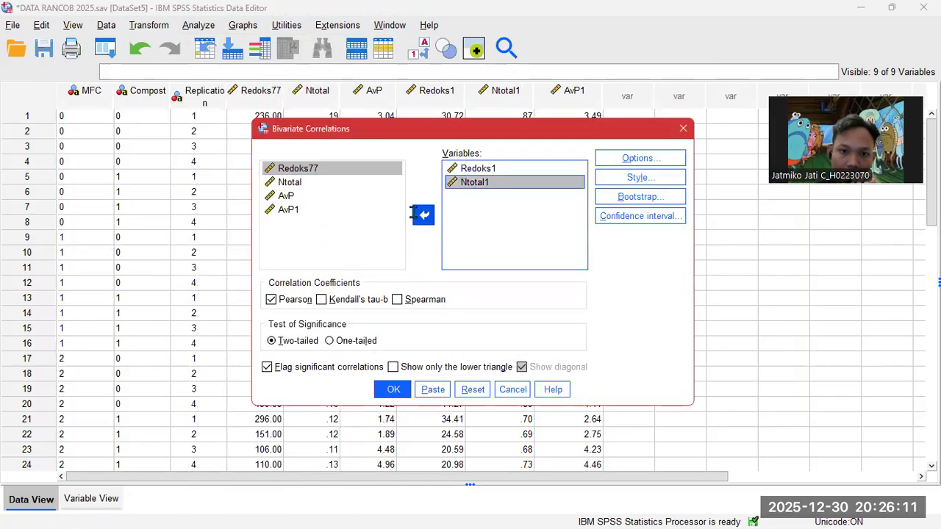
{"action": "left_click", "coordinate": [424, 215]}
{"action": "left_click", "coordinate": [382, 222]}
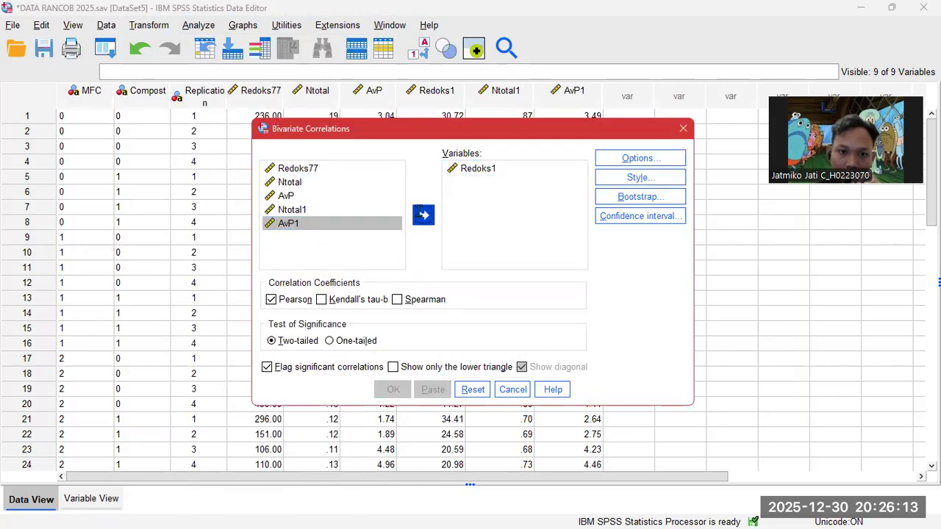
{"action": "left_click", "coordinate": [424, 215]}
{"action": "left_click", "coordinate": [394, 390]}
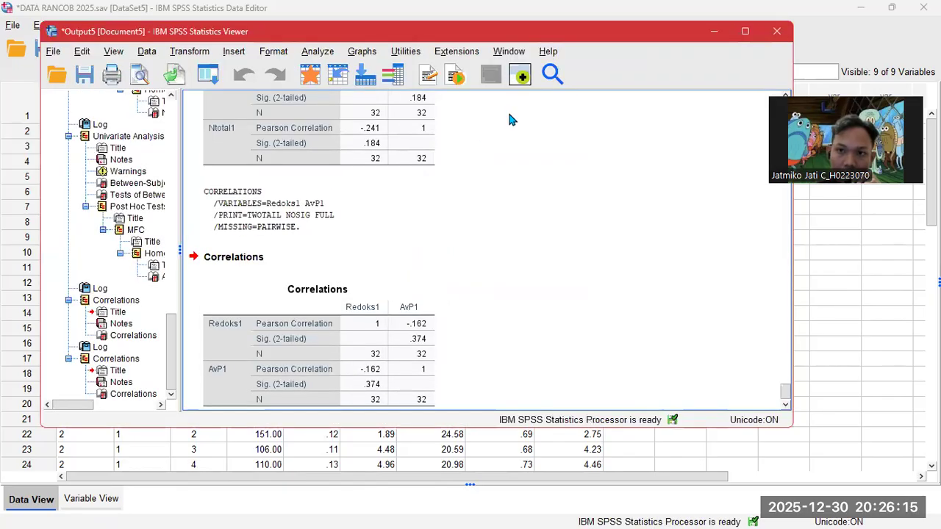
{"action": "left_click", "coordinate": [160, 15]}
- Run a bivariate correlation of Ntotal1 with AvP1, replacing Redoks1
{"action": "left_click", "coordinate": [199, 25]}
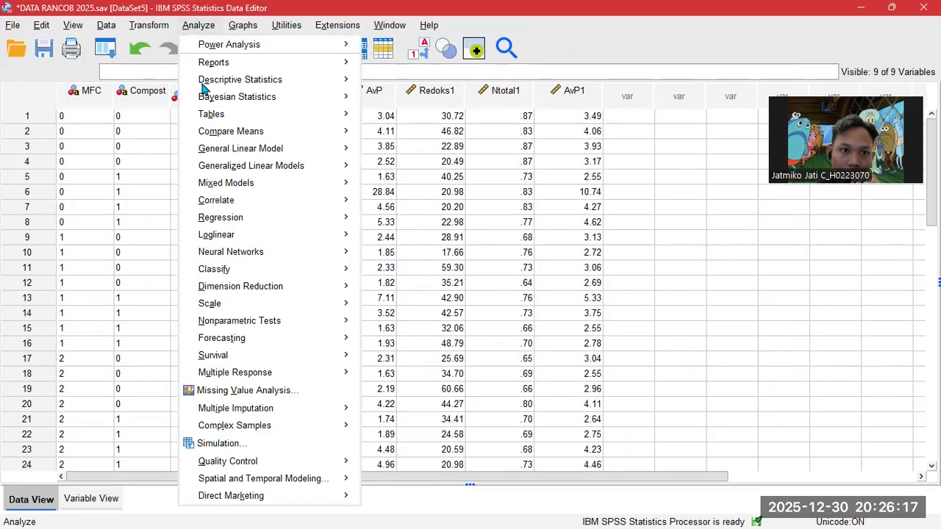
{"action": "mouse_move", "coordinate": [268, 200]}
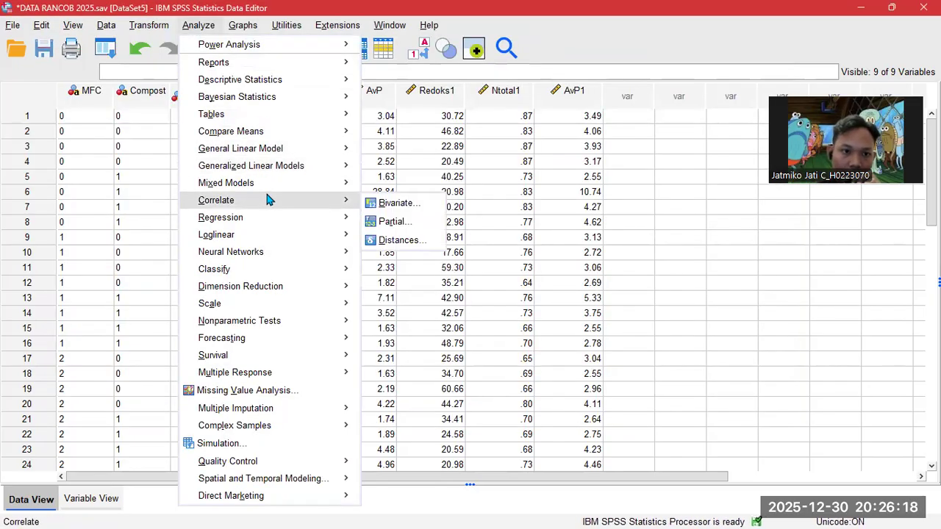
{"action": "left_click", "coordinate": [377, 205]}
{"action": "left_click", "coordinate": [473, 183]}
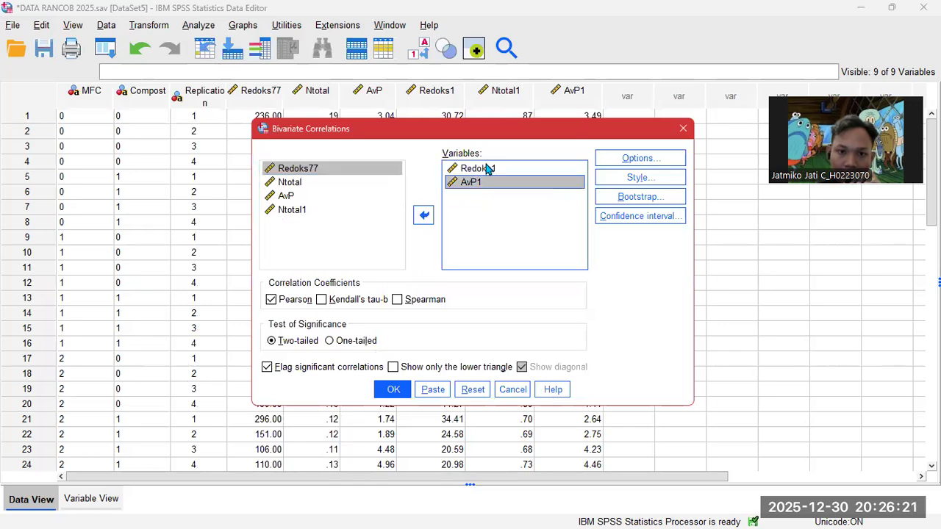
{"action": "left_click", "coordinate": [485, 169]}
{"action": "left_click", "coordinate": [426, 215]}
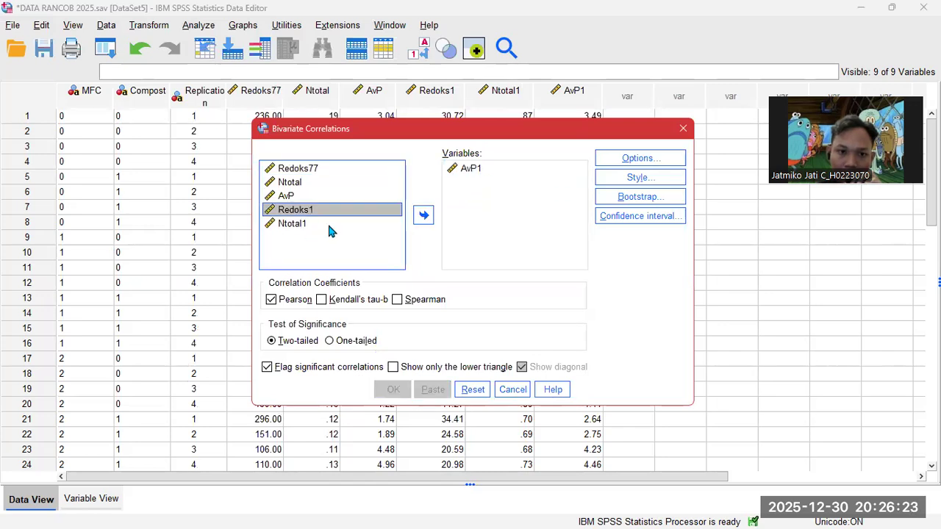
{"action": "left_click", "coordinate": [329, 222]}
{"action": "left_click", "coordinate": [423, 215]}
{"action": "left_click_drag", "start_coordinate": [486, 184], "coordinate": [508, 169]}
{"action": "left_click", "coordinate": [393, 387]}
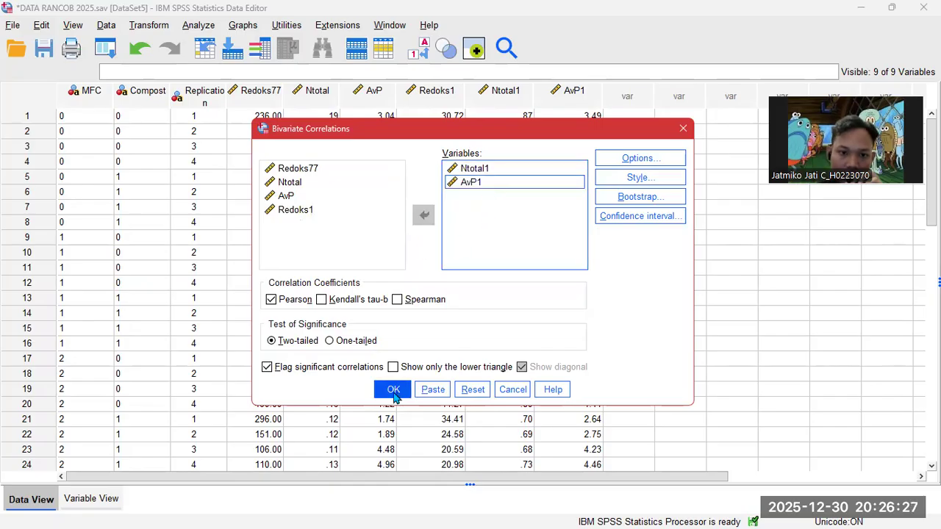
{"action": "scroll", "coordinate": [351, 228], "scroll_direction": "up", "scroll_amount": 10}
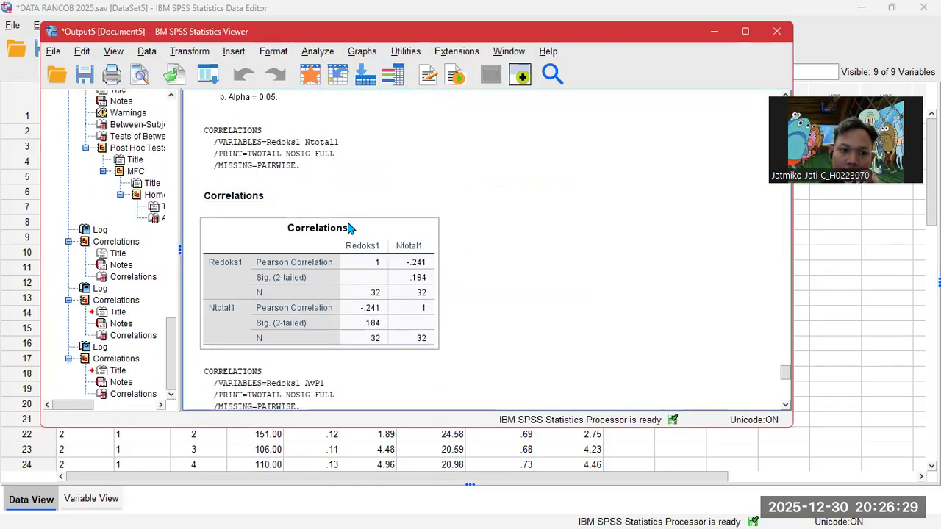
{"action": "scroll", "coordinate": [346, 220], "scroll_direction": "up", "scroll_amount": 3}
{"action": "scroll", "coordinate": [346, 220], "scroll_direction": "down", "scroll_amount": 8}
{"action": "scroll", "coordinate": [344, 210], "scroll_direction": "down", "scroll_amount": 8}
{"action": "scroll", "coordinate": [343, 213], "scroll_direction": "up", "scroll_amount": 11}
{"action": "scroll", "coordinate": [344, 216], "scroll_direction": "up", "scroll_amount": 5}
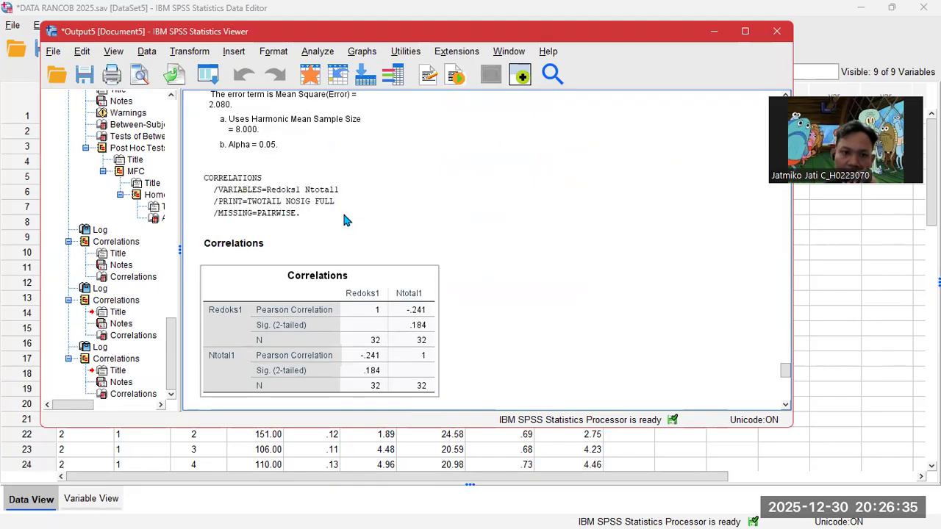
{"action": "scroll", "coordinate": [344, 216], "scroll_direction": "down", "scroll_amount": 5}
{"action": "scroll", "coordinate": [346, 219], "scroll_direction": "up", "scroll_amount": 6}
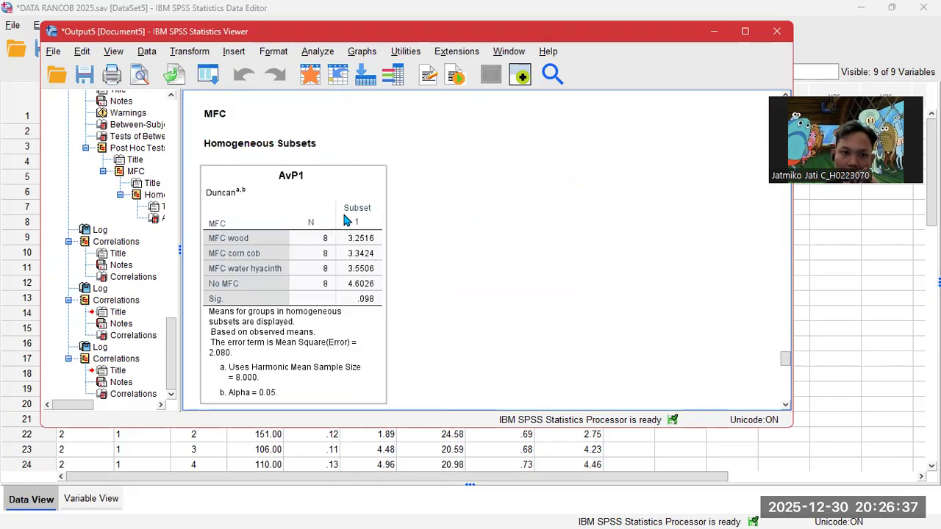
{"action": "scroll", "coordinate": [346, 219], "scroll_direction": "down", "scroll_amount": 6}
{"action": "left_click", "coordinate": [345, 219]}
{"action": "scroll", "coordinate": [343, 243], "scroll_direction": "down", "scroll_amount": 2}
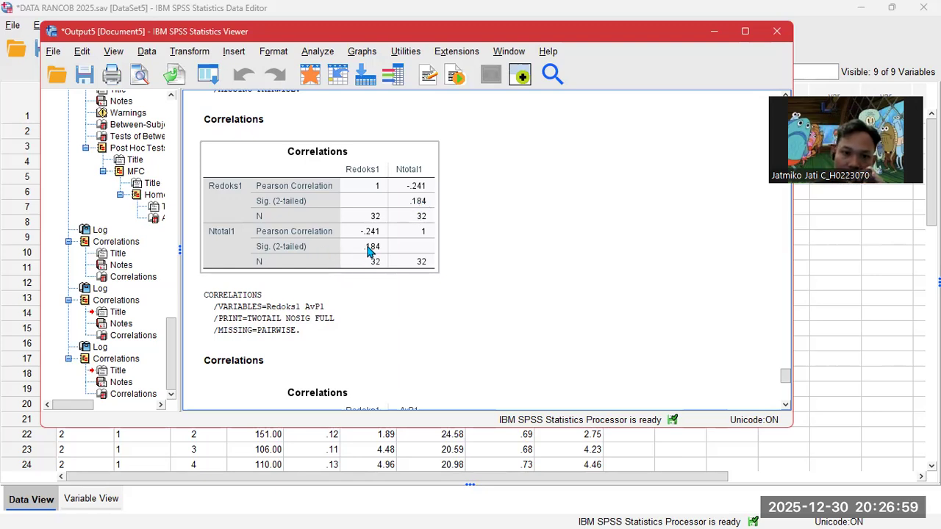
{"action": "left_click", "coordinate": [324, 285]}
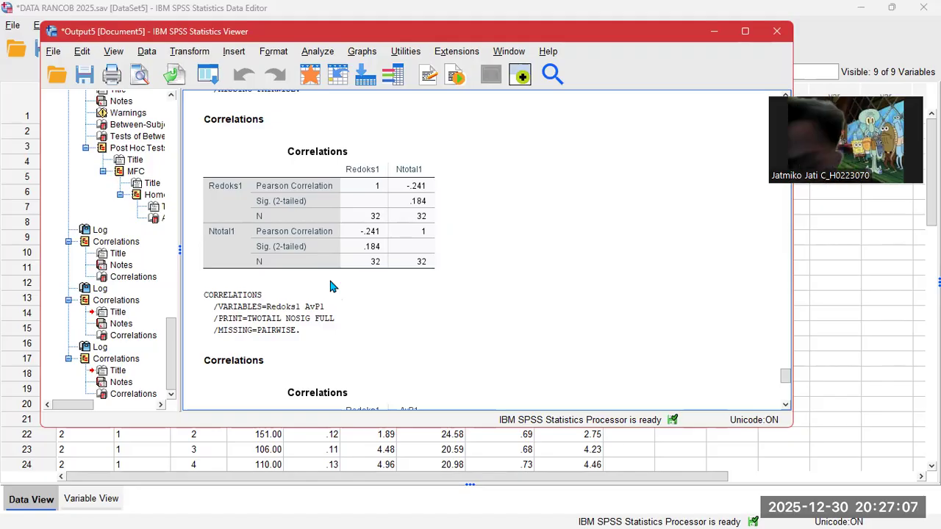
{"action": "left_click", "coordinate": [335, 208]}
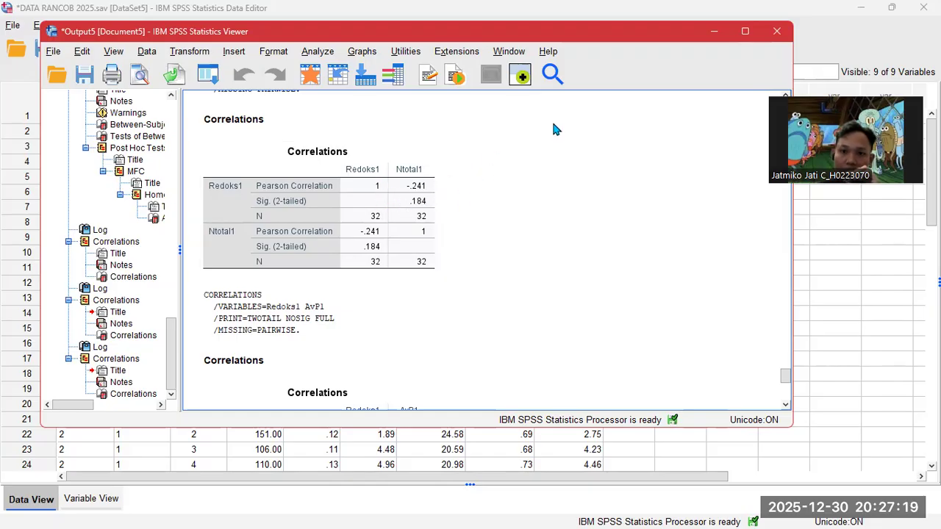
{"action": "scroll", "coordinate": [300, 283], "scroll_direction": "down", "scroll_amount": 3}
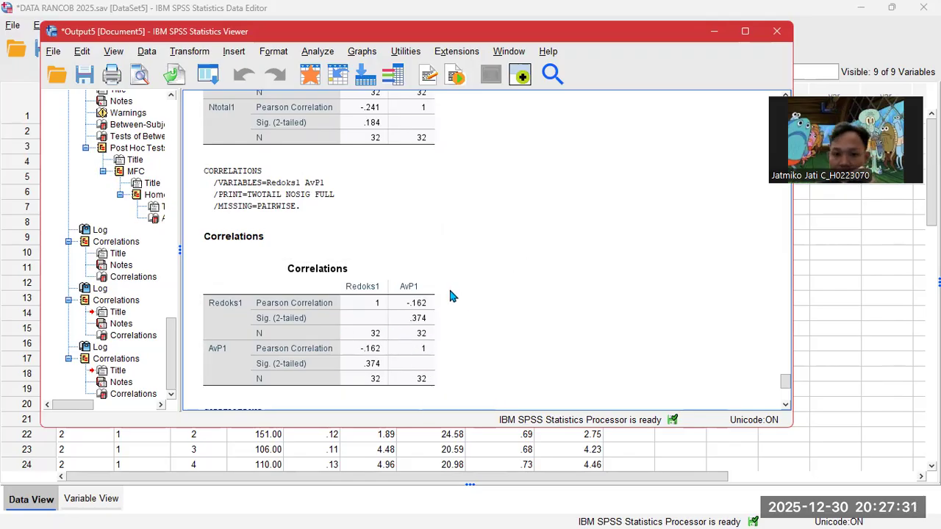
- Check the Ntotal1–AvP1 correlation (r = .324, Sig .070), then minimize the Output Viewer
{"action": "scroll", "coordinate": [445, 286], "scroll_direction": "down", "scroll_amount": 6}
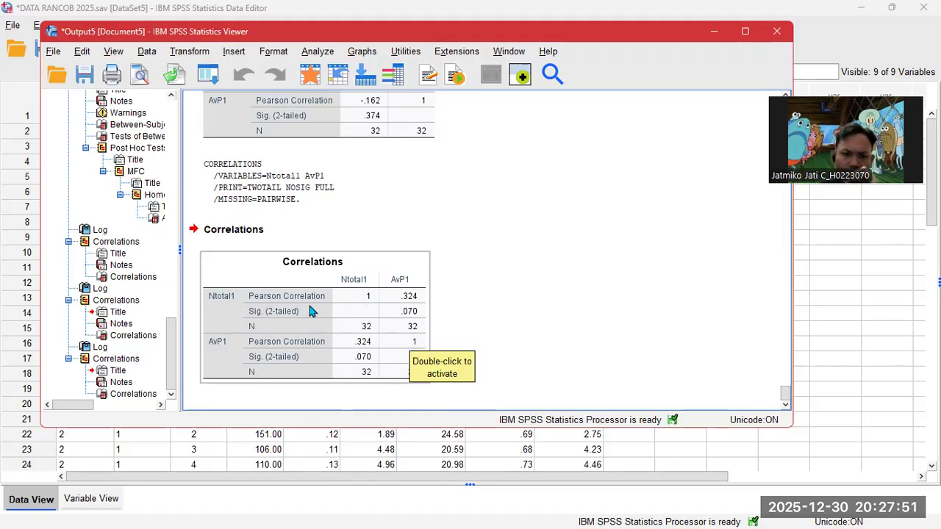
{"action": "left_click", "coordinate": [713, 32]}
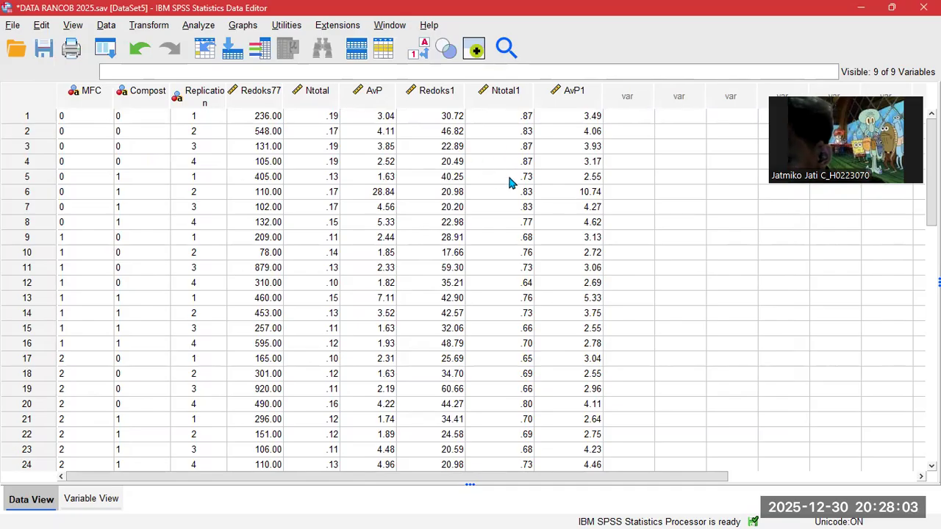
- Draw a simple scatterplot with Redoks1 on the Y axis and Ntotal1 on the X axis
{"action": "left_click", "coordinate": [242, 25]}
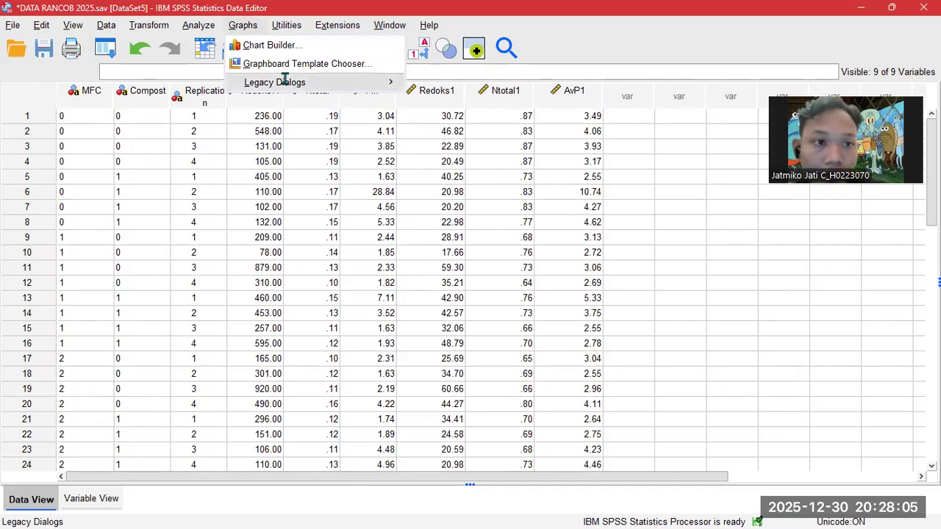
{"action": "mouse_move", "coordinate": [287, 82]}
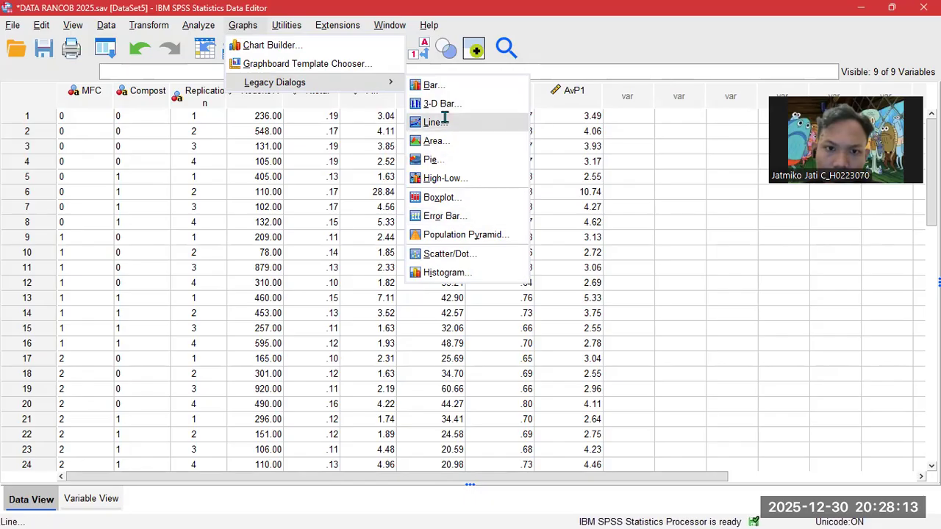
{"action": "left_click", "coordinate": [447, 254]}
{"action": "left_click", "coordinate": [392, 248]}
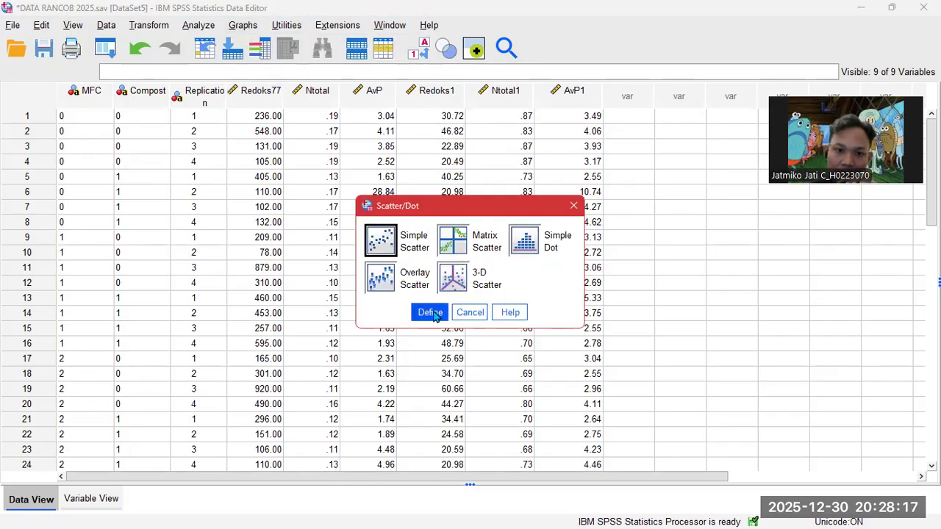
{"action": "left_click", "coordinate": [431, 313]}
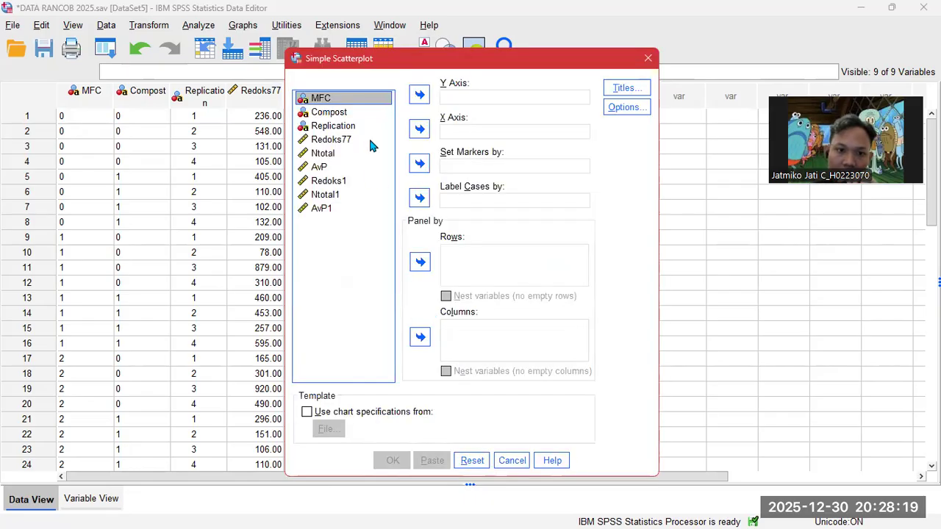
{"action": "left_click", "coordinate": [467, 100]}
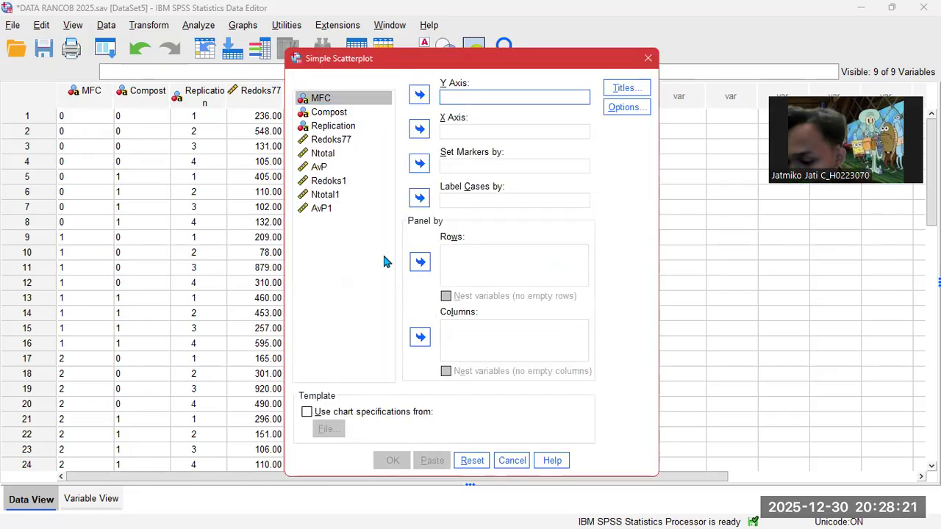
{"action": "left_click", "coordinate": [347, 184]}
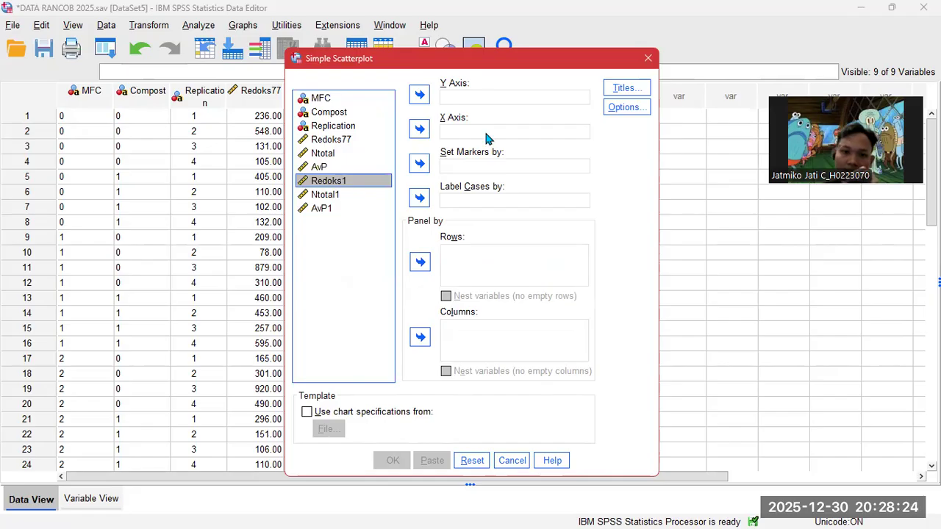
{"action": "left_click", "coordinate": [422, 97]}
{"action": "left_click", "coordinate": [342, 185]}
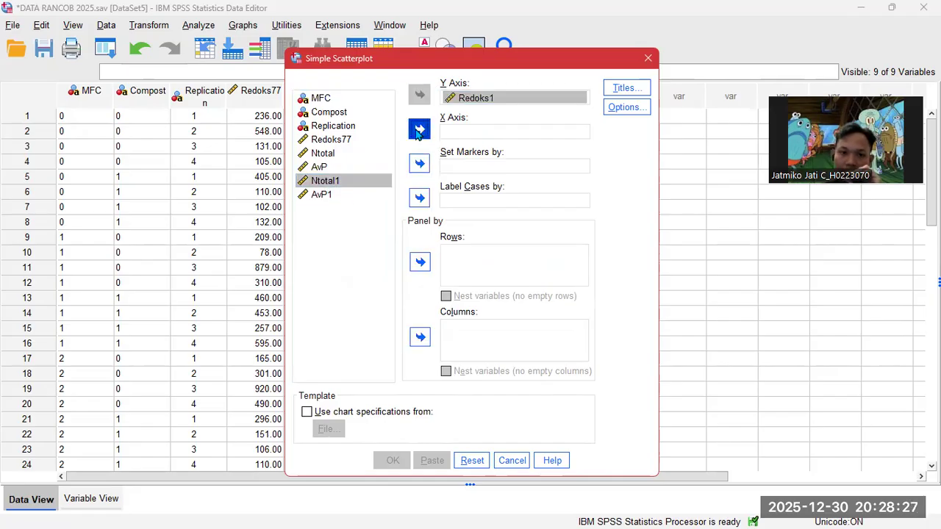
{"action": "left_click", "coordinate": [418, 130]}
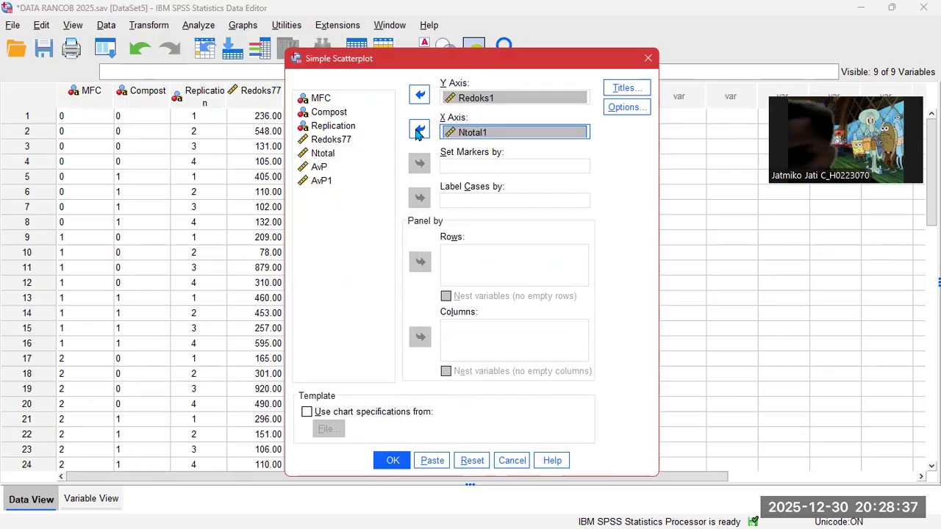
{"action": "left_click", "coordinate": [393, 461]}
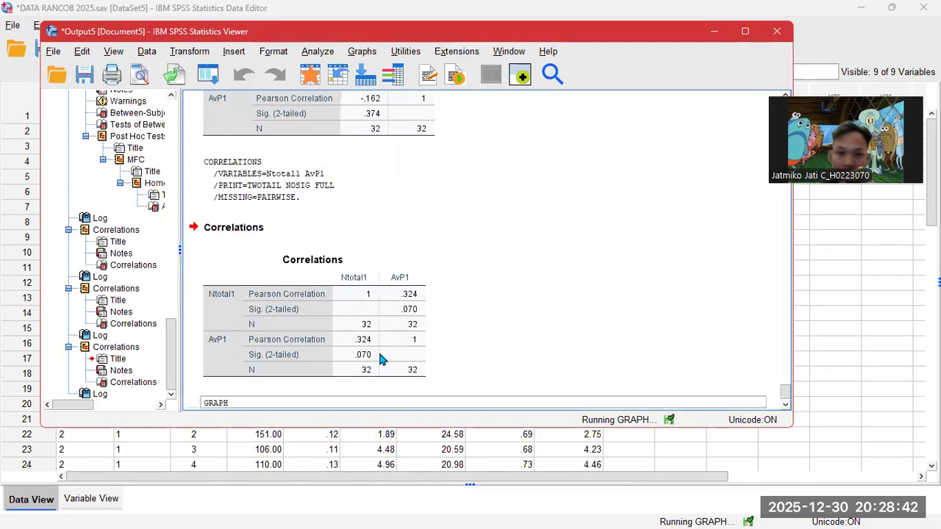
- Maximize the Output Viewer and select the new scatterplot
{"action": "scroll", "coordinate": [337, 307], "scroll_direction": "down", "scroll_amount": 4}
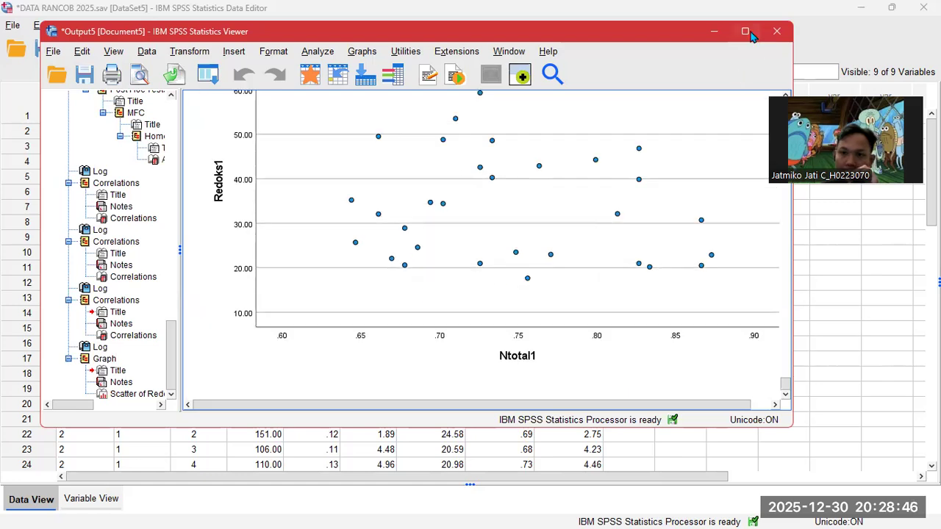
{"action": "left_click", "coordinate": [744, 31]}
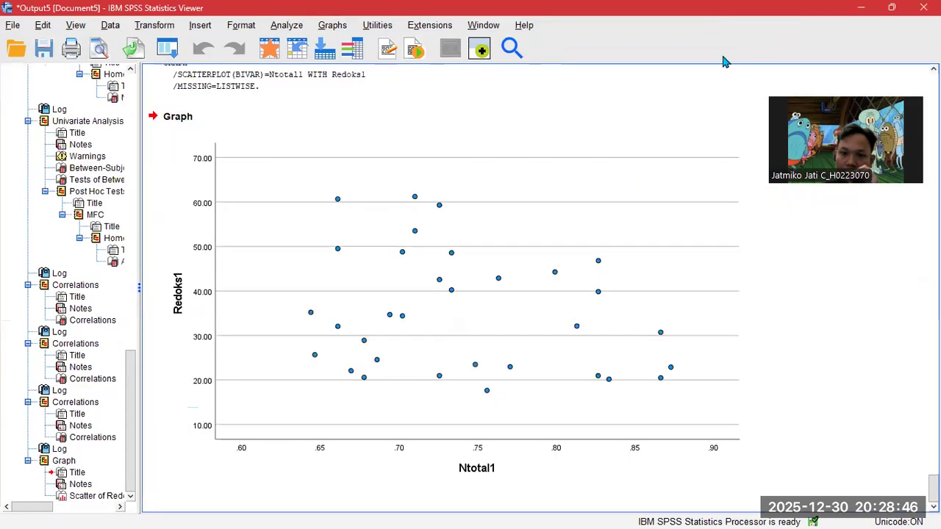
{"action": "left_click", "coordinate": [377, 252]}
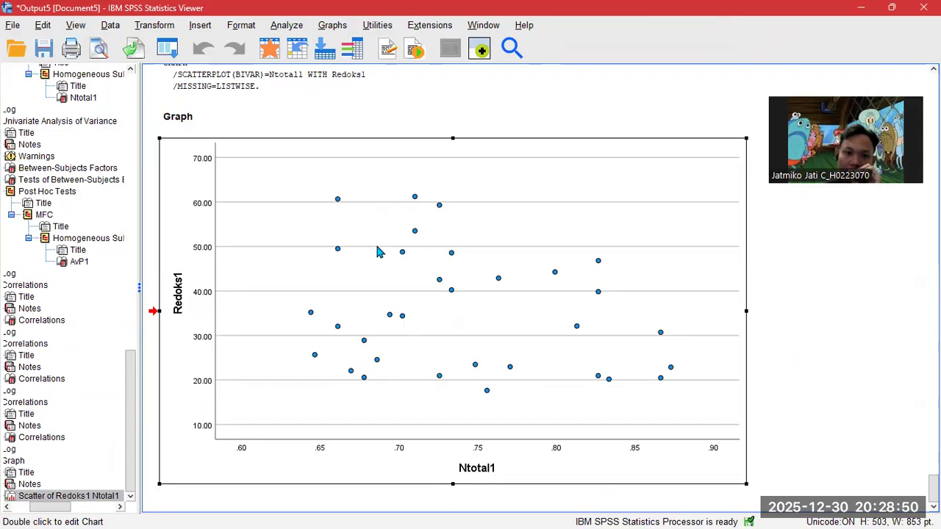
- Fit a total linear line y=69.13-45.67*x (R² 0.058) to the Redoks1–Ntotal1 chart, then minimize the Chart Editor
{"action": "double_click", "coordinate": [483, 240]}
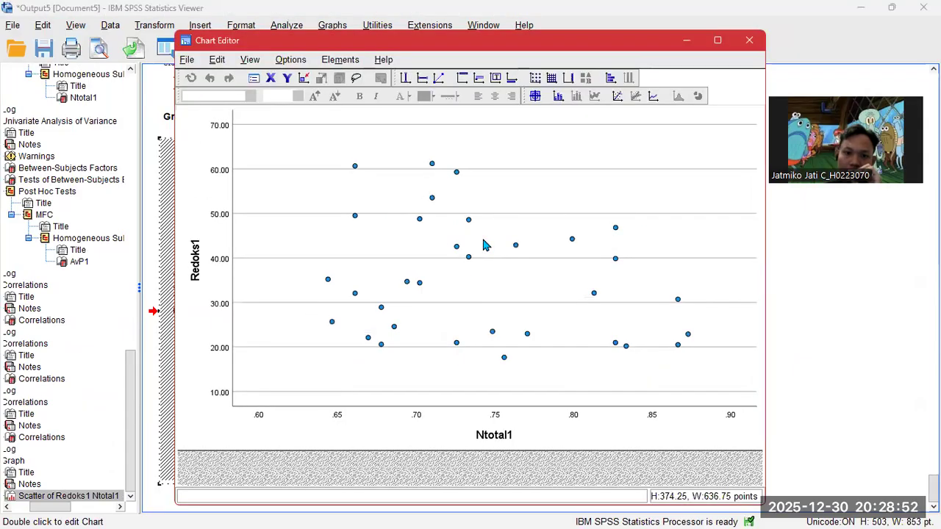
{"action": "left_click", "coordinate": [617, 97]}
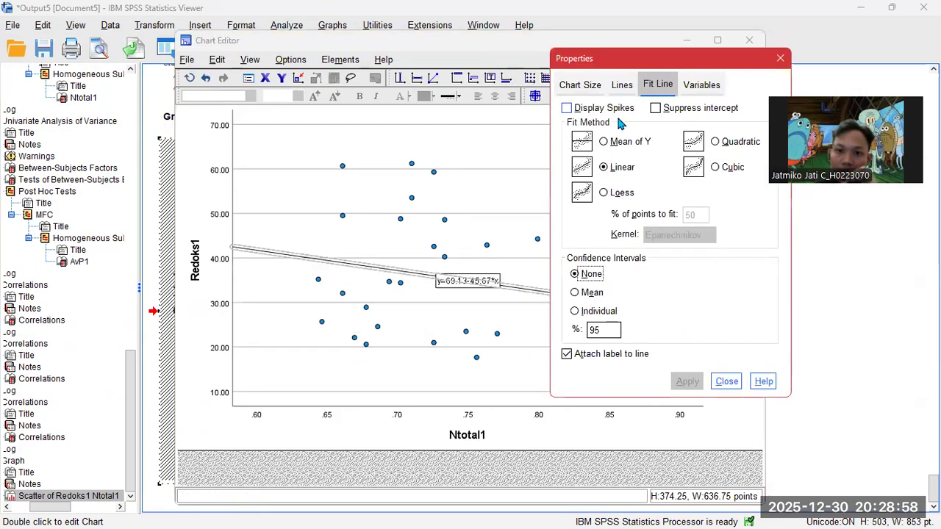
{"action": "left_click", "coordinate": [726, 382]}
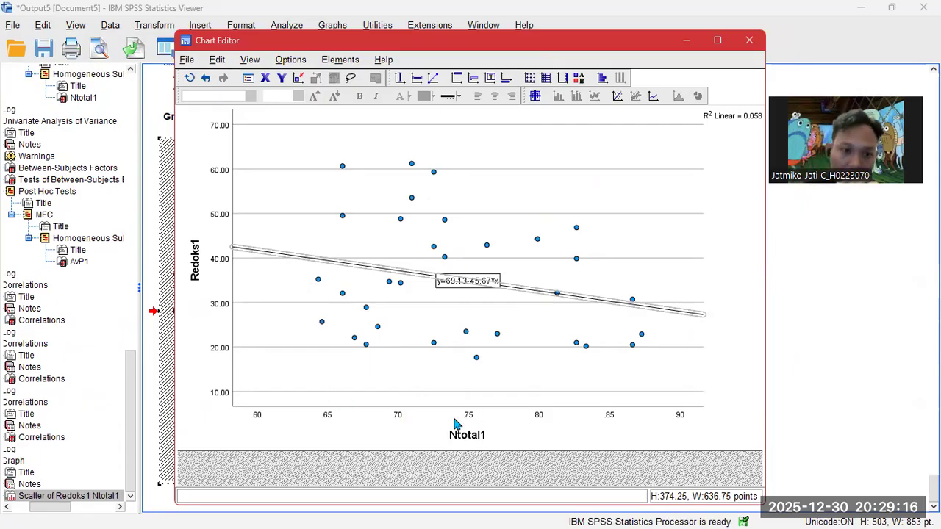
{"action": "left_click", "coordinate": [453, 286]}
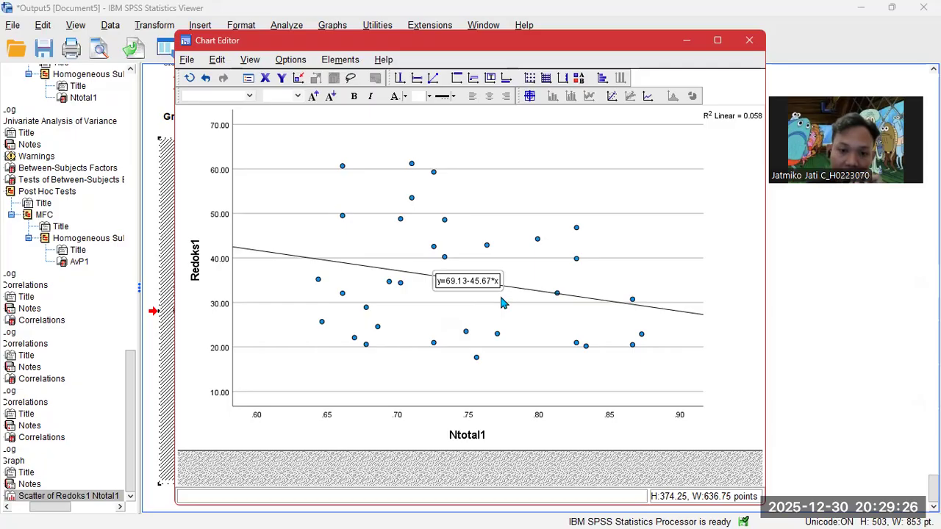
{"action": "left_click", "coordinate": [688, 41]}
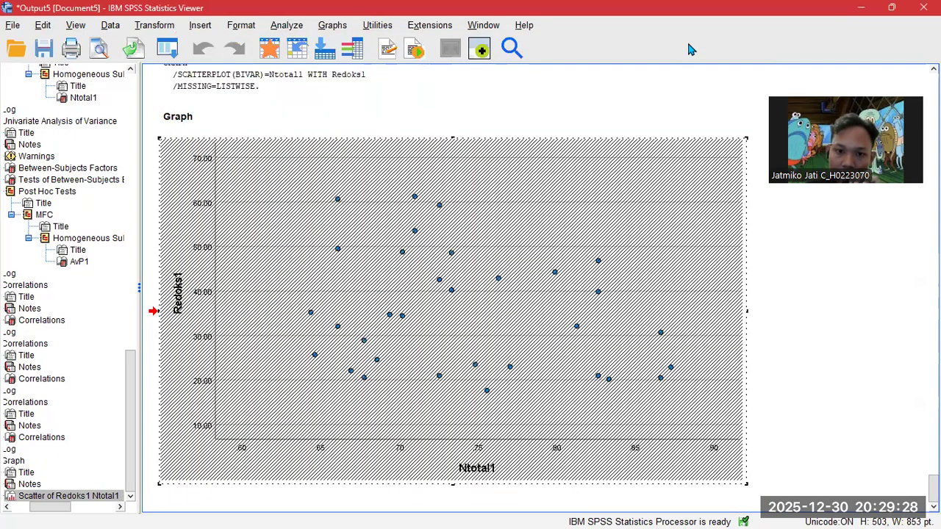
- Build a simple scatterplot of Redoks1 on the Y axis against AvP1, replacing Ntotal1, on the X axis
{"action": "left_click", "coordinate": [861, 7]}
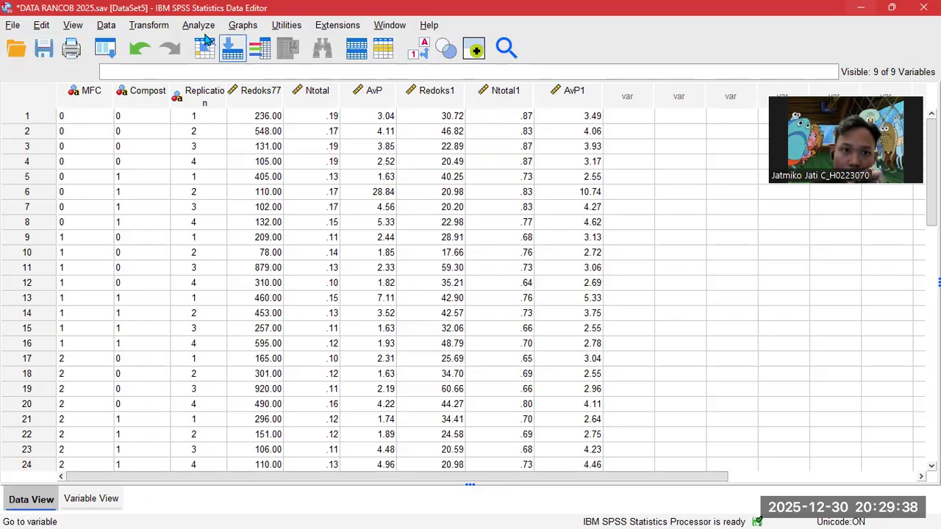
{"action": "left_click", "coordinate": [242, 25]}
{"action": "mouse_move", "coordinate": [312, 82]}
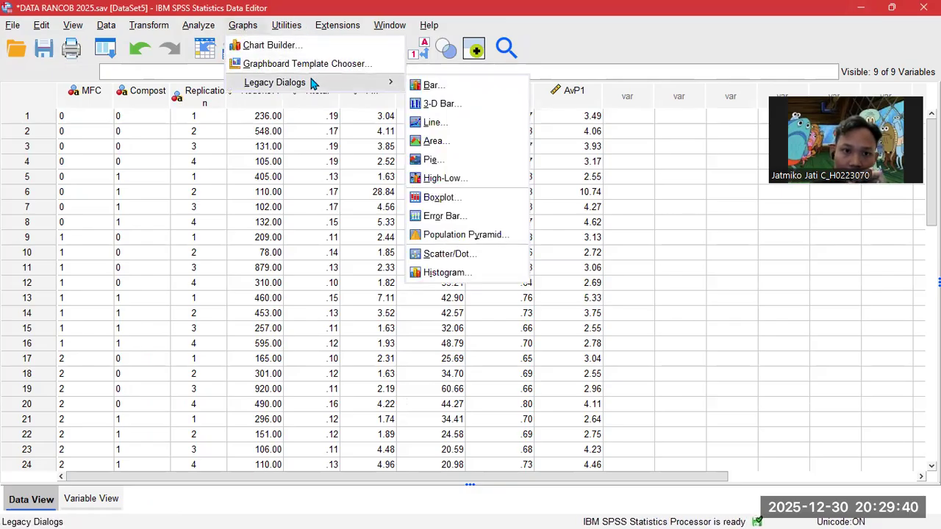
{"action": "left_click", "coordinate": [469, 258]}
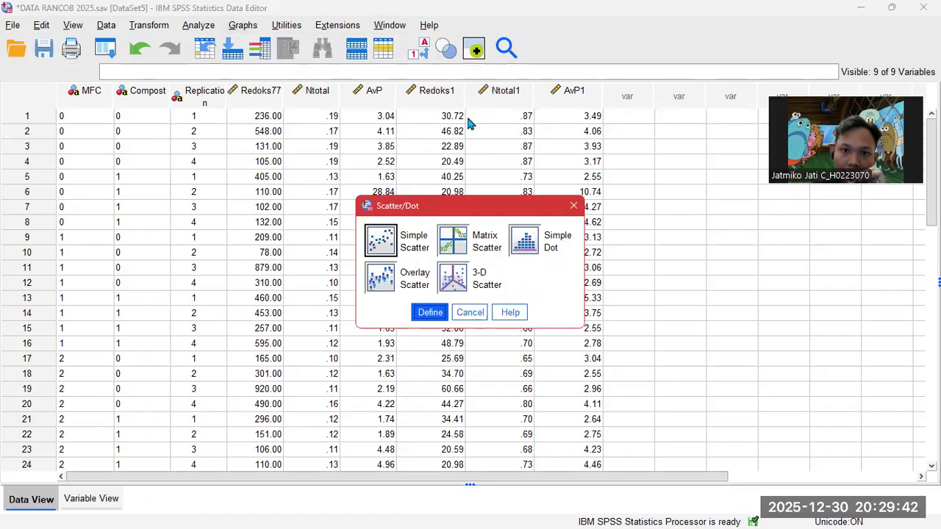
{"action": "left_click", "coordinate": [426, 313]}
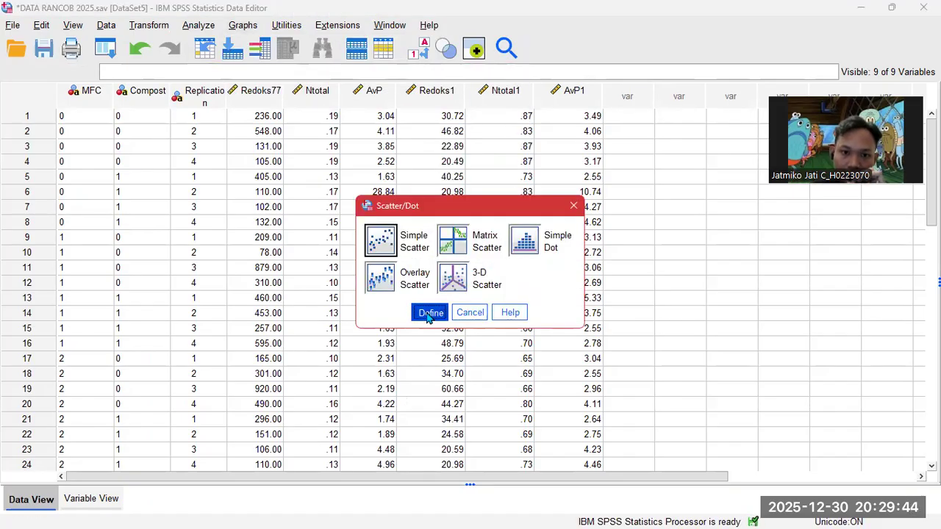
{"action": "left_click", "coordinate": [452, 132]}
{"action": "left_click", "coordinate": [419, 131]}
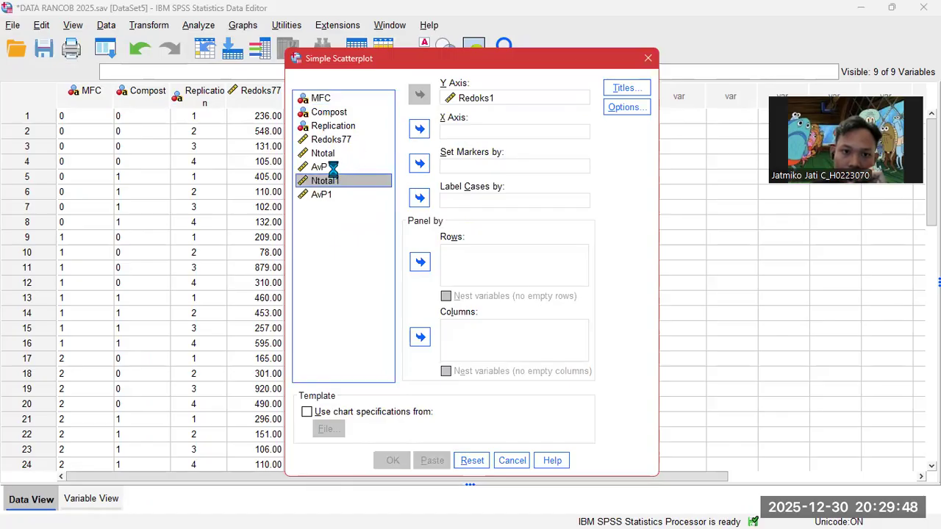
{"action": "left_click", "coordinate": [351, 194]}
{"action": "left_click", "coordinate": [419, 131]}
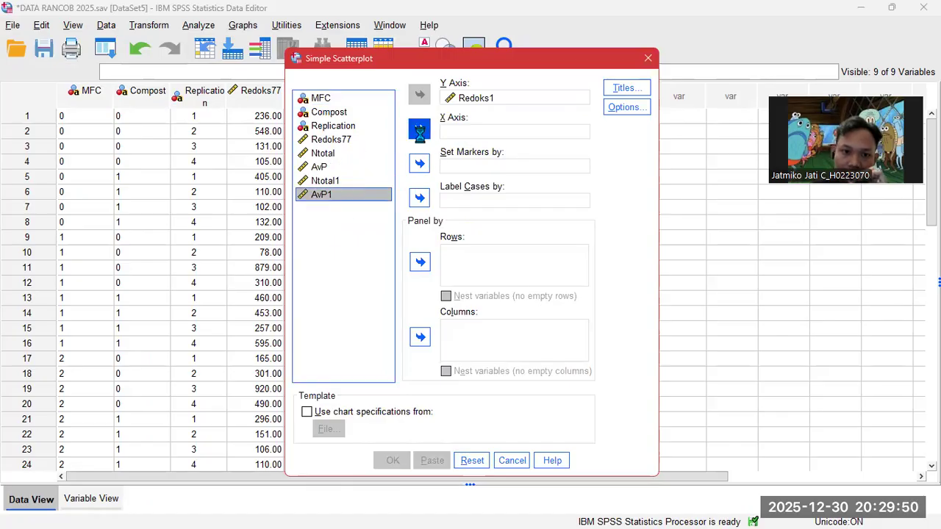
{"action": "left_click", "coordinate": [393, 460]}
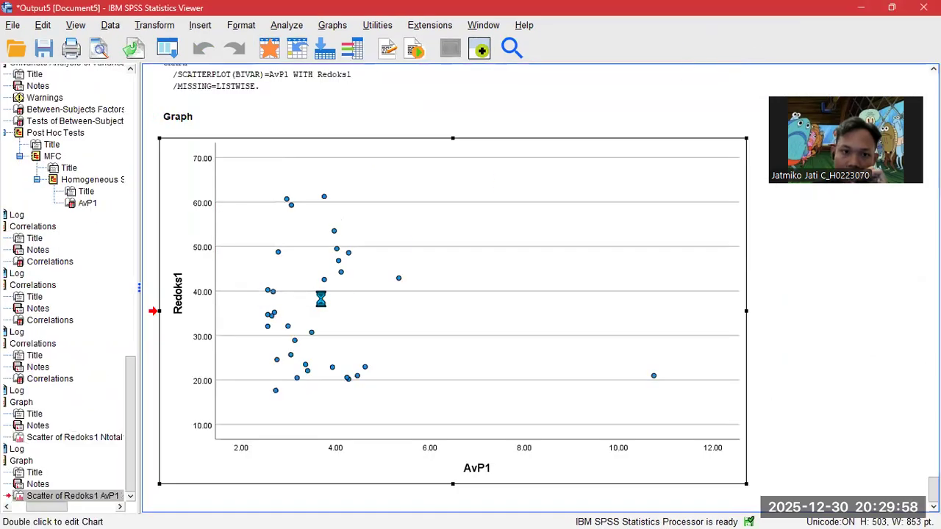
- Fit a total linear line y=40.65-1.46*x (R² 0.026) to the Redoks1–AvP1 chart and minimize the Viewer
{"action": "double_click", "coordinate": [321, 298]}
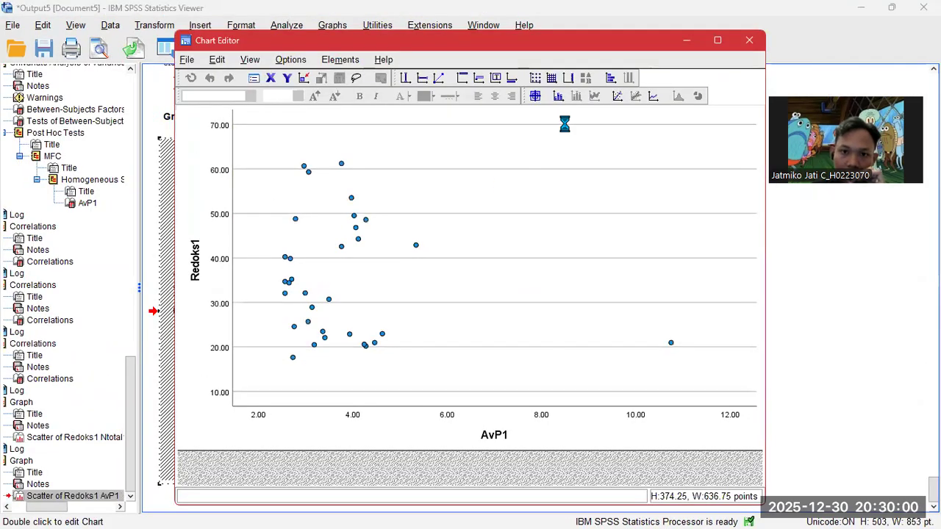
{"action": "left_click", "coordinate": [619, 98]}
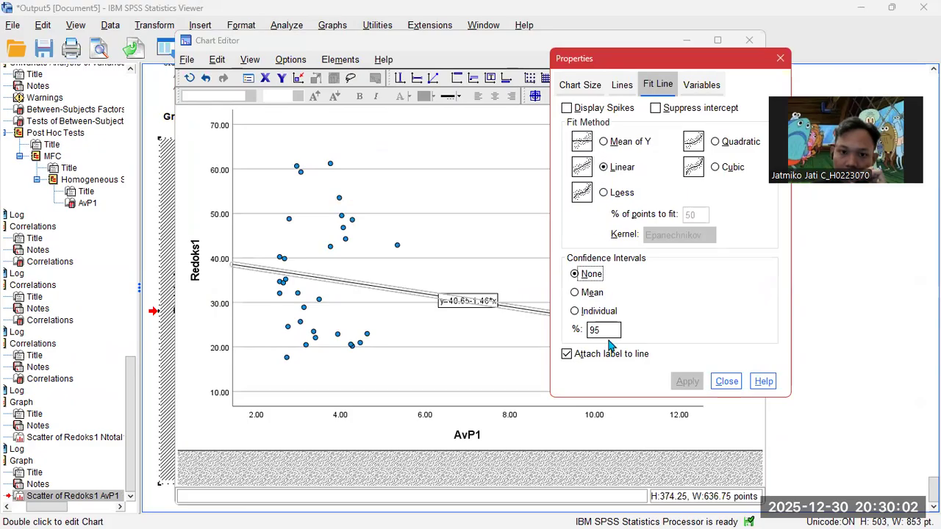
{"action": "left_click", "coordinate": [721, 381]}
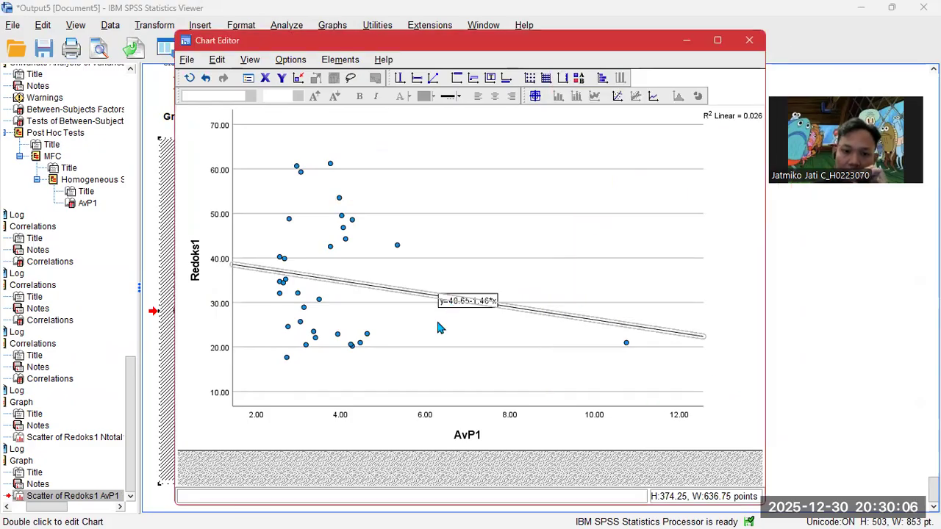
{"action": "left_click", "coordinate": [452, 353]}
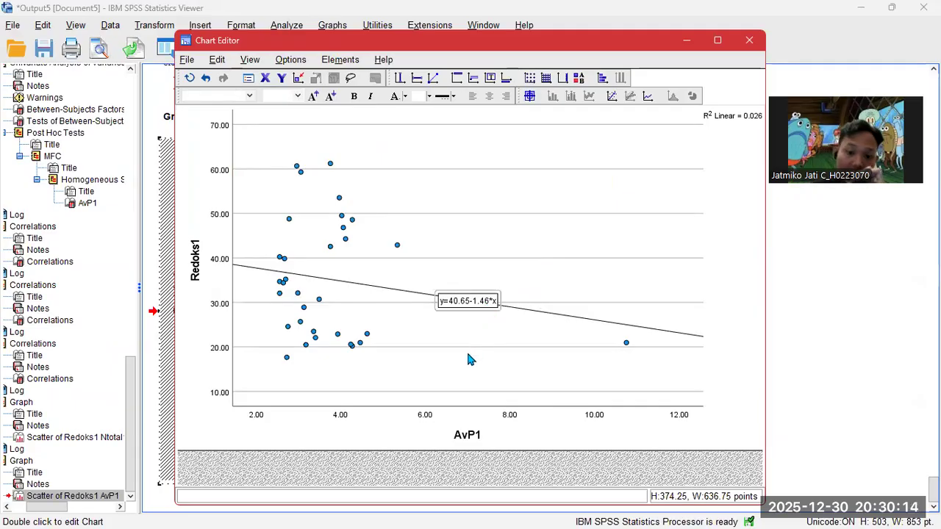
{"action": "left_click", "coordinate": [687, 40]}
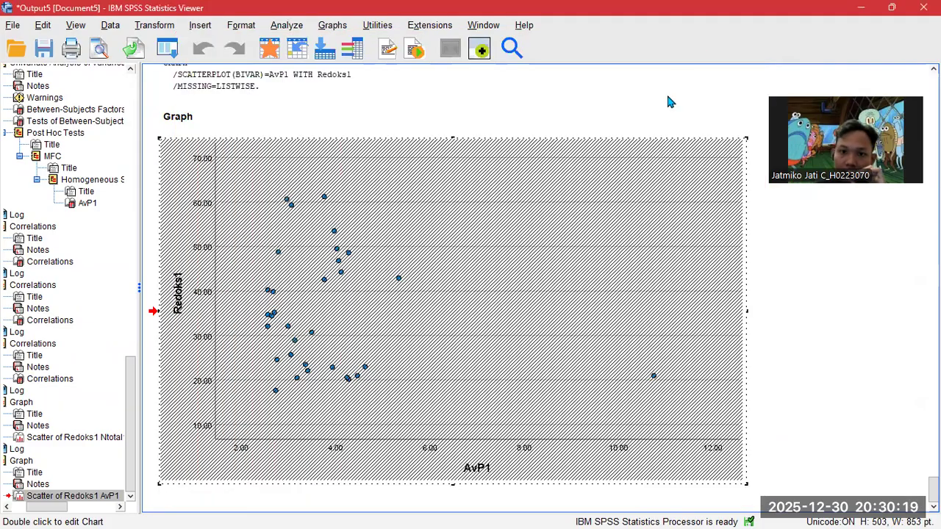
{"action": "left_click", "coordinate": [861, 7]}
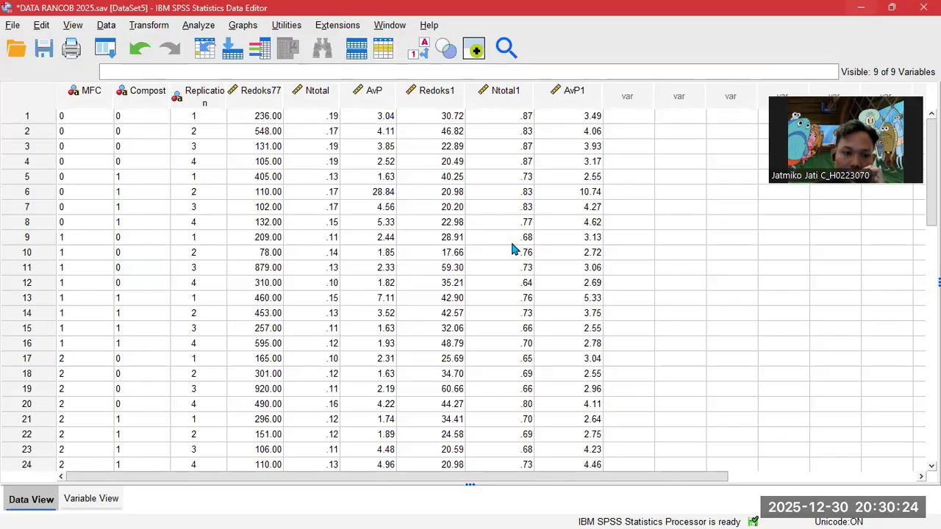
- Create a simple scatterplot with Ntotal1 on the Y axis and AvP1 on the X axis
{"action": "left_click", "coordinate": [243, 25]}
{"action": "mouse_move", "coordinate": [294, 83]}
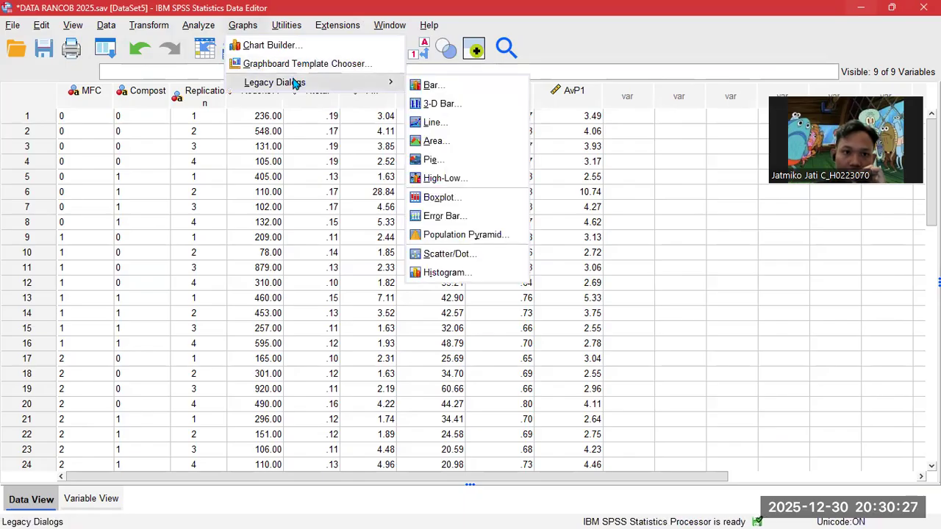
{"action": "left_click", "coordinate": [448, 254]}
{"action": "left_click", "coordinate": [432, 315]}
{"action": "left_click", "coordinate": [470, 133]}
{"action": "left_click", "coordinate": [419, 129]}
{"action": "left_click", "coordinate": [443, 97]}
{"action": "left_click", "coordinate": [419, 94]}
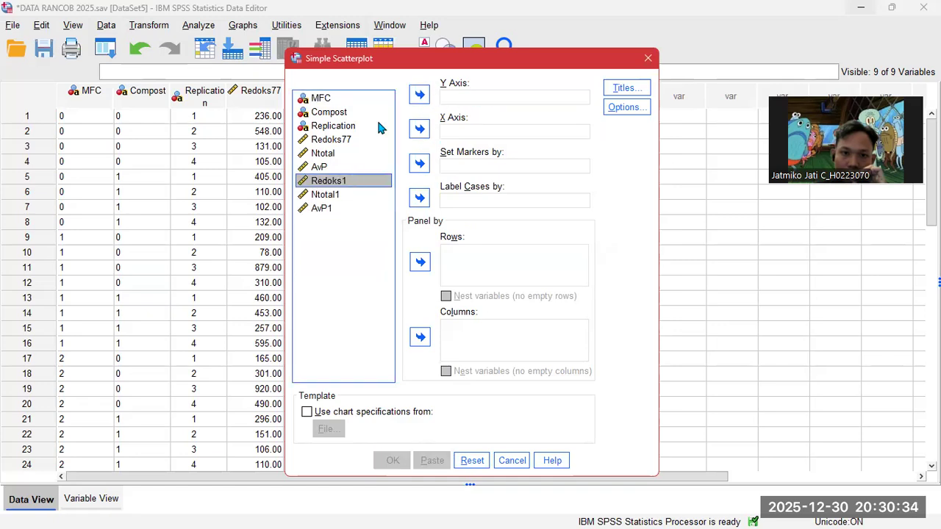
{"action": "left_click", "coordinate": [344, 194]}
{"action": "left_click", "coordinate": [419, 94]}
{"action": "left_click", "coordinate": [337, 194]}
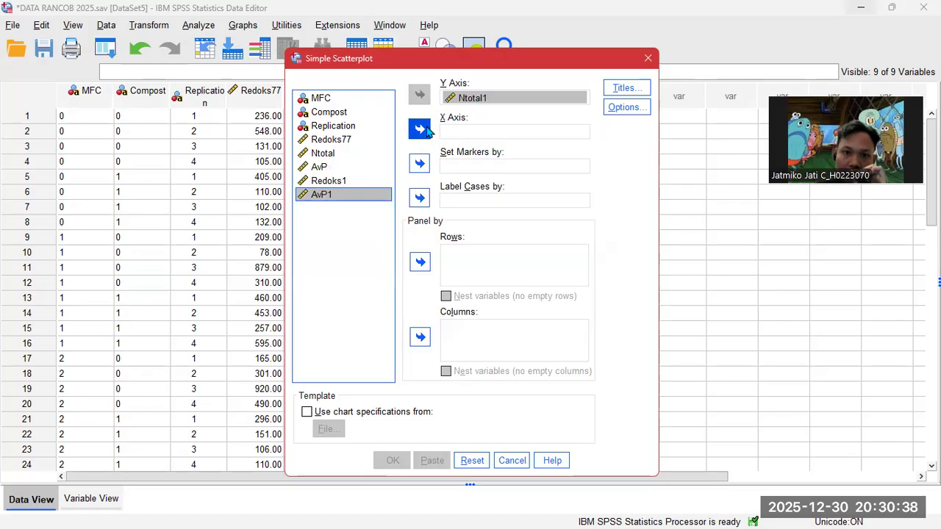
{"action": "left_click", "coordinate": [419, 128]}
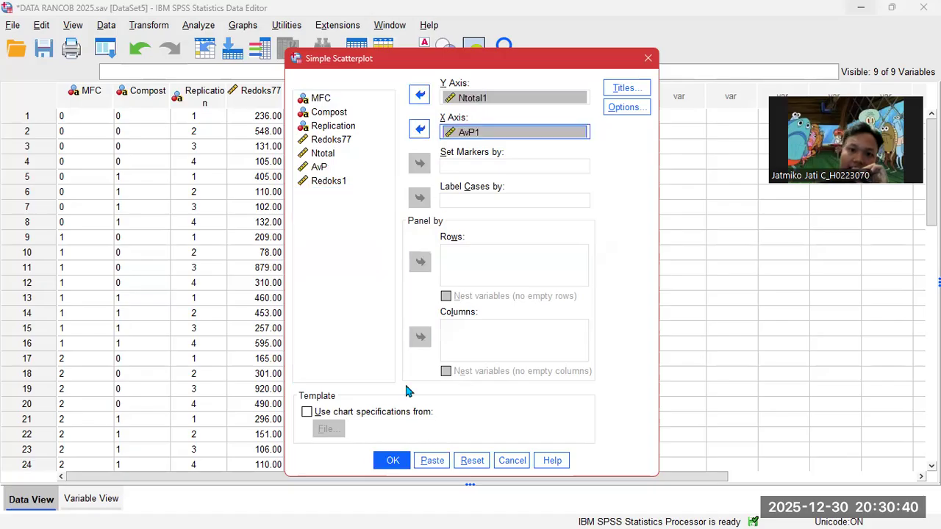
{"action": "left_click", "coordinate": [393, 461]}
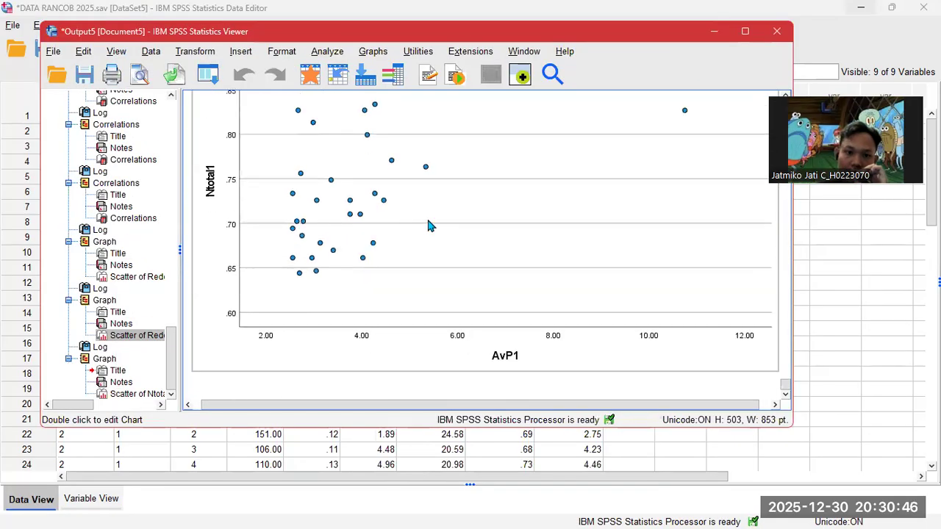
- Add a total linear fit line y=0.68+0.02*x (R² 0.105) to the Ntotal1–AvP1 chart
{"action": "double_click", "coordinate": [430, 225]}
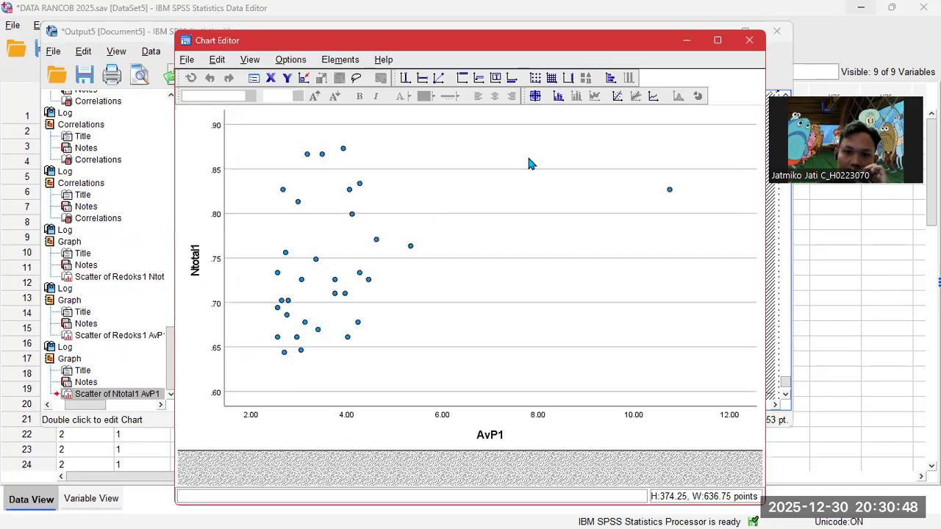
{"action": "left_click", "coordinate": [619, 98]}
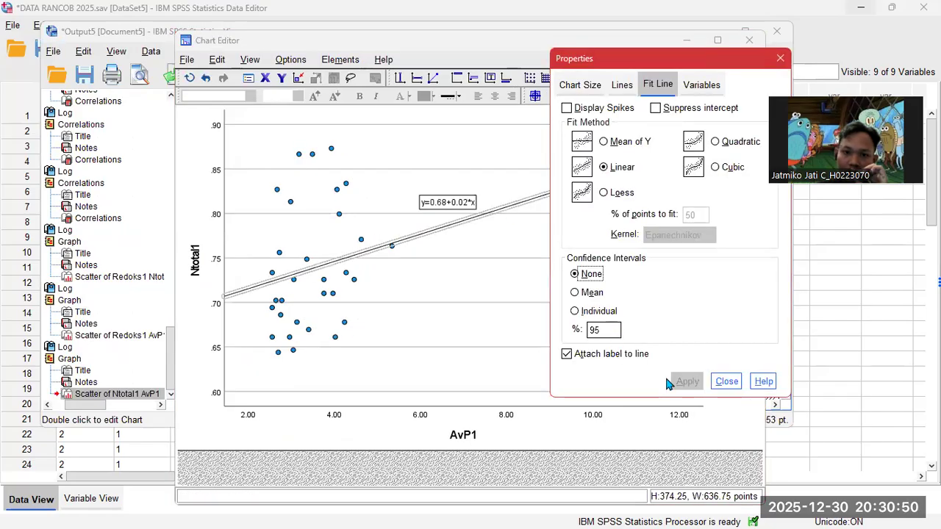
{"action": "left_click", "coordinate": [725, 382]}
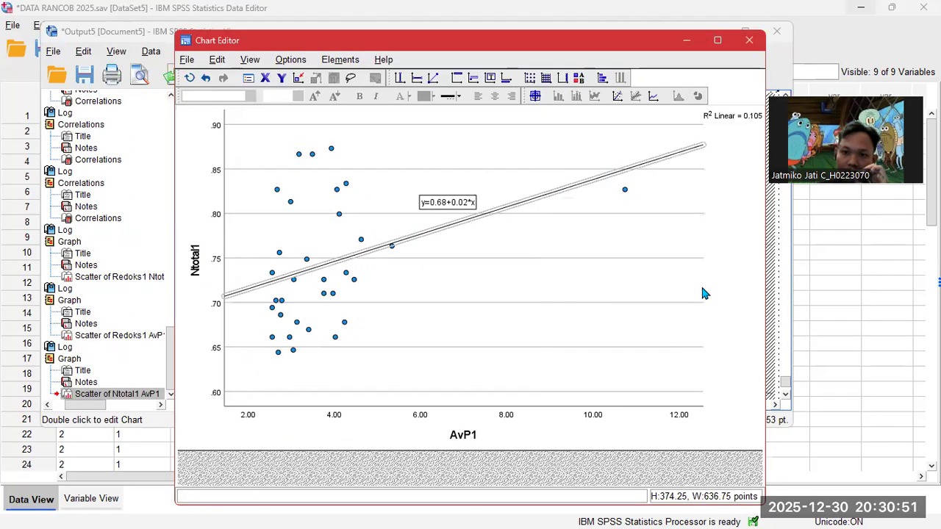
{"action": "left_click", "coordinate": [749, 41]}
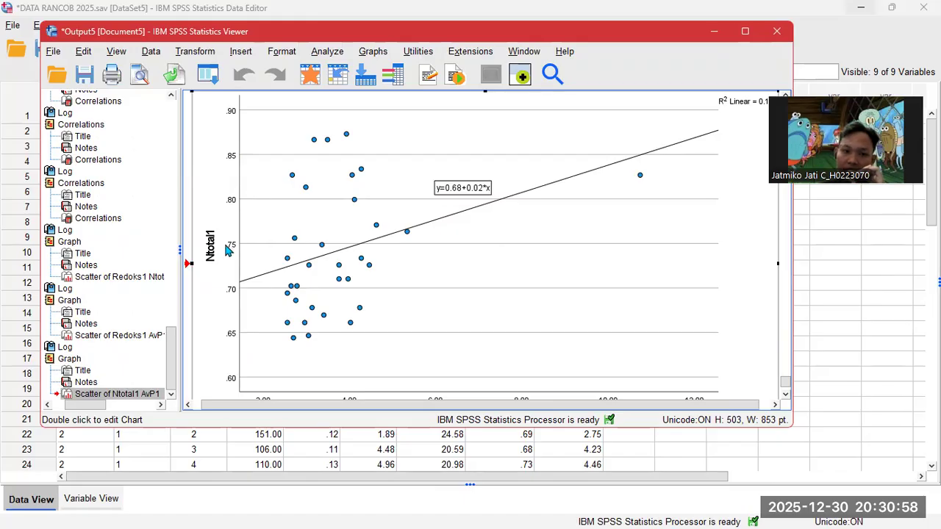
- Close the SPSS output viewer without saving Output5
{"action": "scroll", "coordinate": [226, 253], "scroll_direction": "down", "scroll_amount": 2}
{"action": "scroll", "coordinate": [478, 364], "scroll_direction": "up", "scroll_amount": 2}
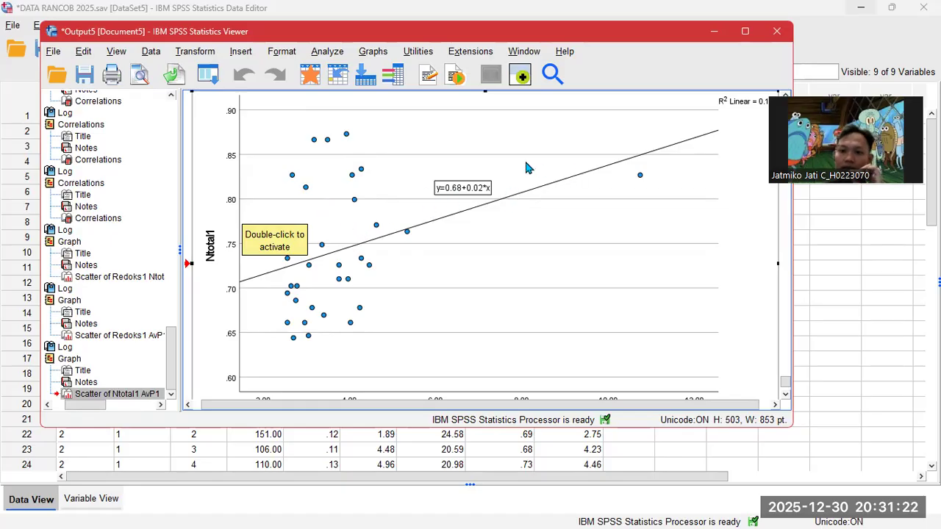
{"action": "left_click", "coordinate": [779, 34]}
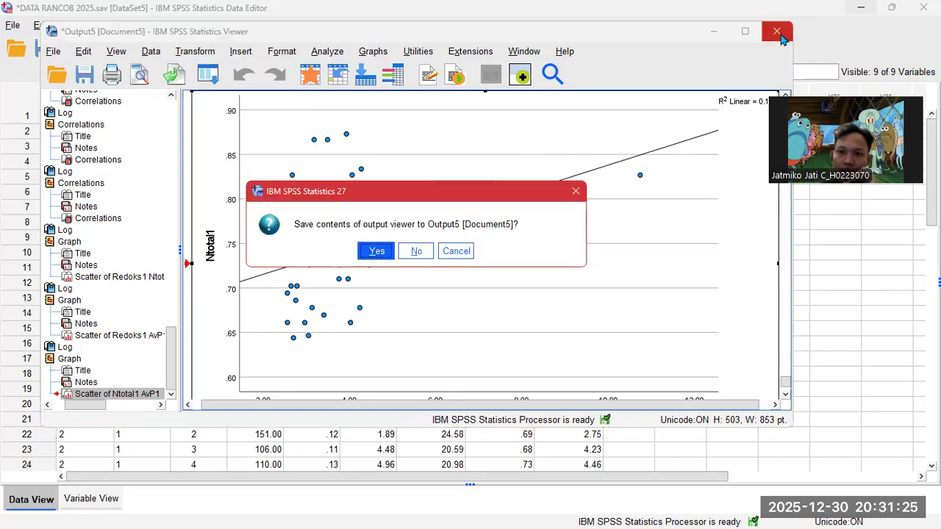
{"action": "left_click", "coordinate": [416, 251]}
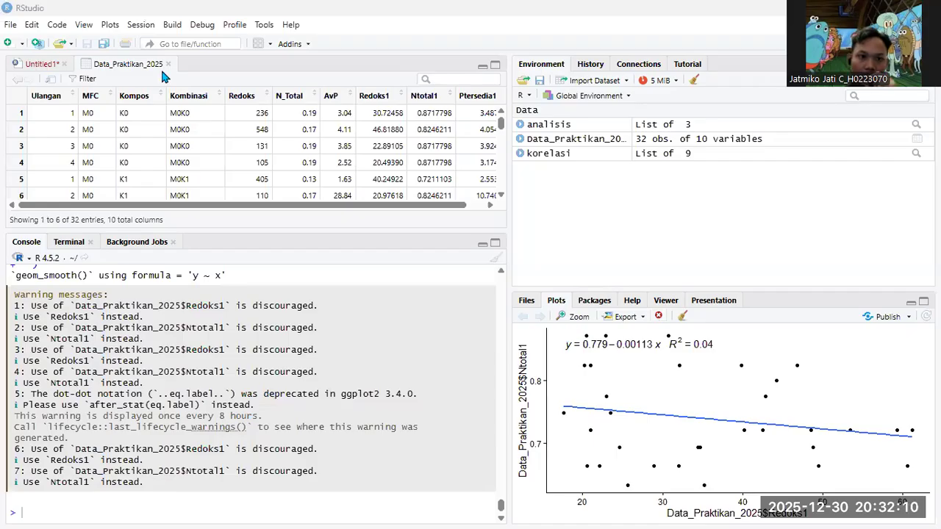
- Close the Data_Praktikan_2025 data viewer tab to bring the Untitled1 script back
{"action": "left_click", "coordinate": [169, 65]}
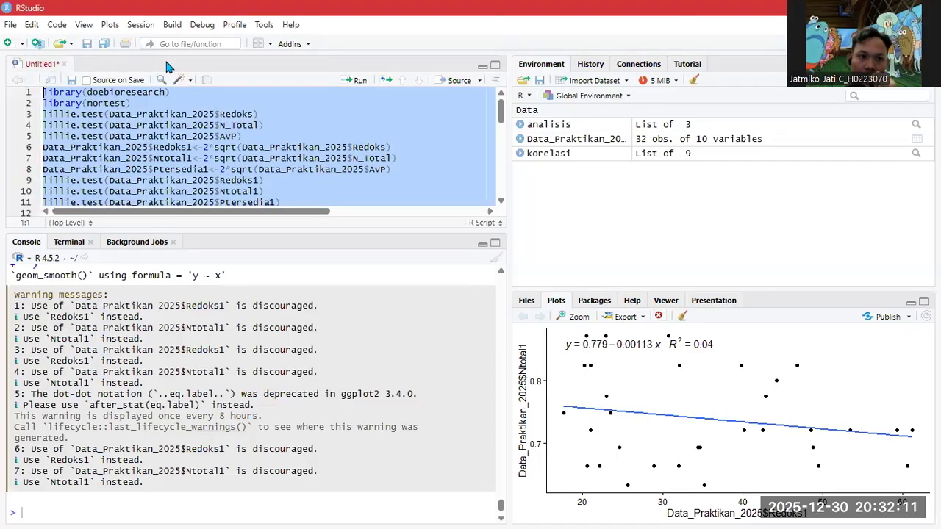
- Cancel the accidental script close and New Project dialog, returning to the Untitled1 script
{"action": "left_click", "coordinate": [64, 64]}
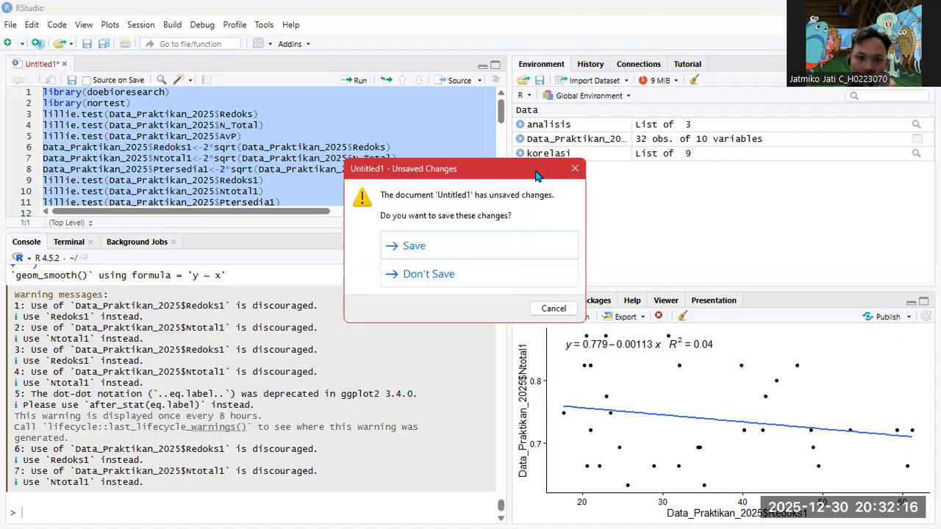
{"action": "left_click", "coordinate": [575, 169]}
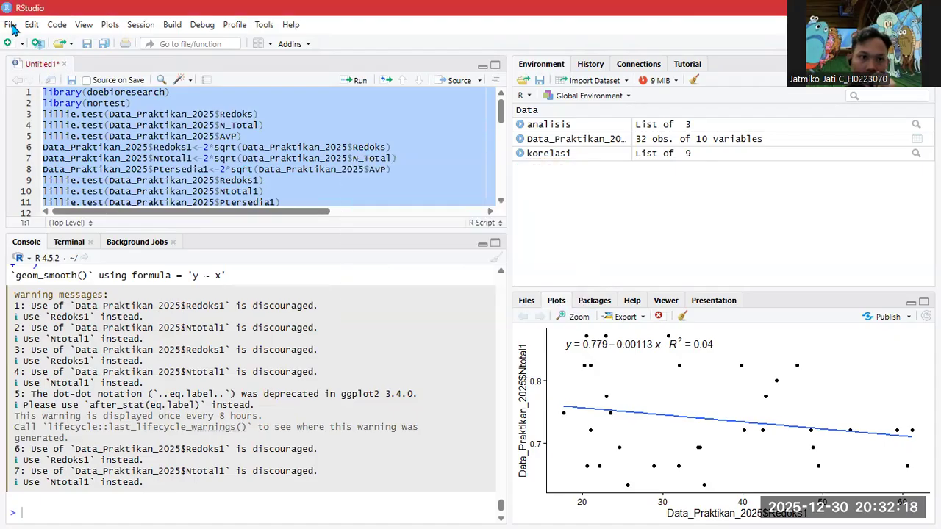
{"action": "left_click", "coordinate": [11, 27]}
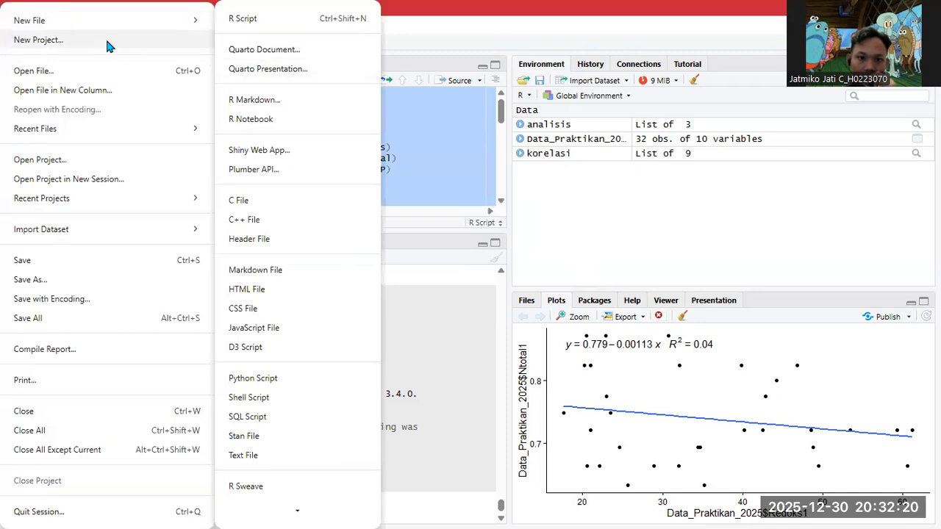
{"action": "key", "text": "ctrl+q"}
{"action": "key", "text": "Return"}
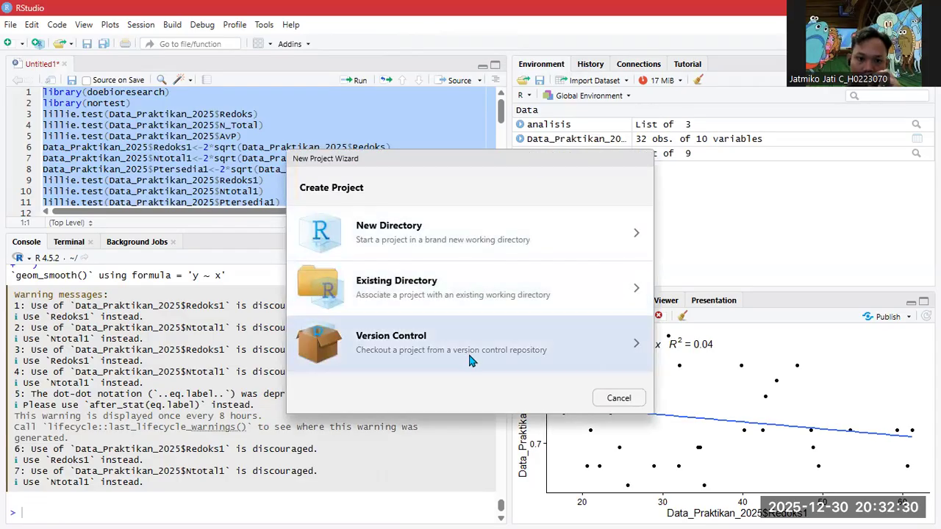
{"action": "left_click", "coordinate": [616, 399]}
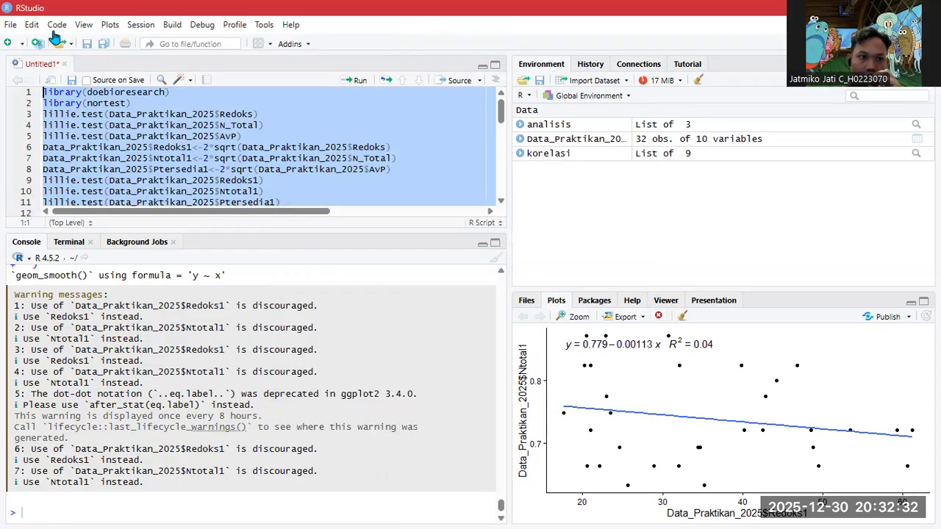
{"action": "left_click", "coordinate": [8, 28]}
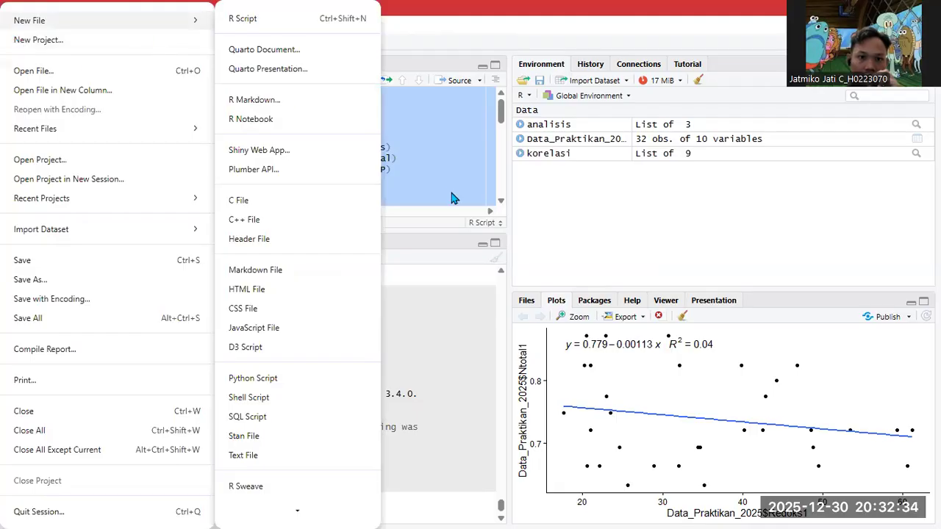
{"action": "left_click", "coordinate": [383, 186]}
- Delete all the old normality-test and transformation code from Untitled1
{"action": "key", "text": "ctrl+a"}
{"action": "key", "text": "Delete"}
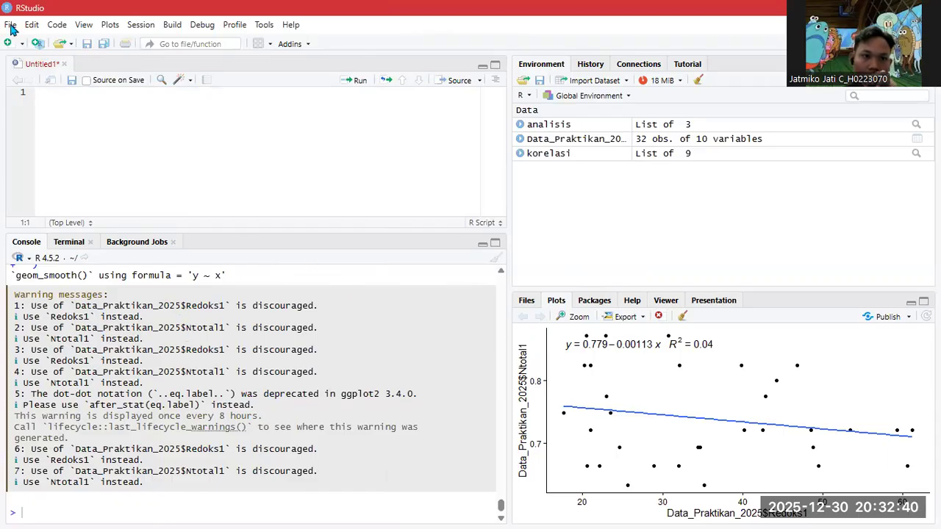
{"action": "left_click", "coordinate": [11, 24]}
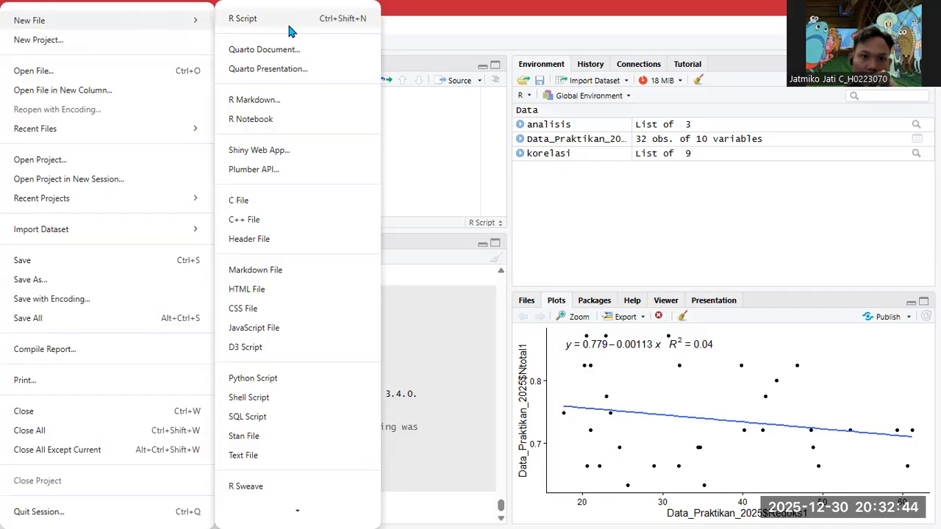
{"action": "left_click", "coordinate": [419, 172]}
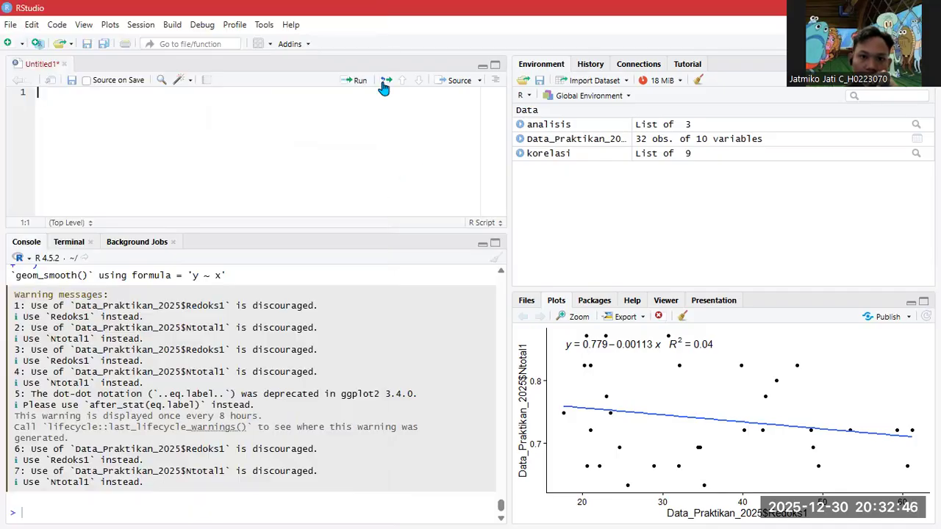
- Start an Excel import and load RANCOB/Data_Praktikan_2025.xlsx into the Import Excel Data preview
{"action": "left_click", "coordinate": [607, 83]}
{"action": "left_click", "coordinate": [616, 138]}
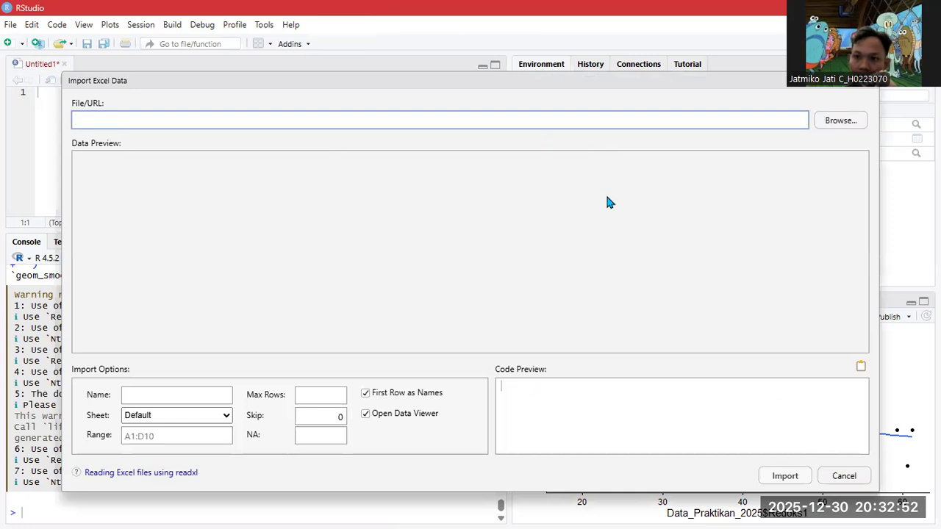
{"action": "left_click", "coordinate": [836, 123]}
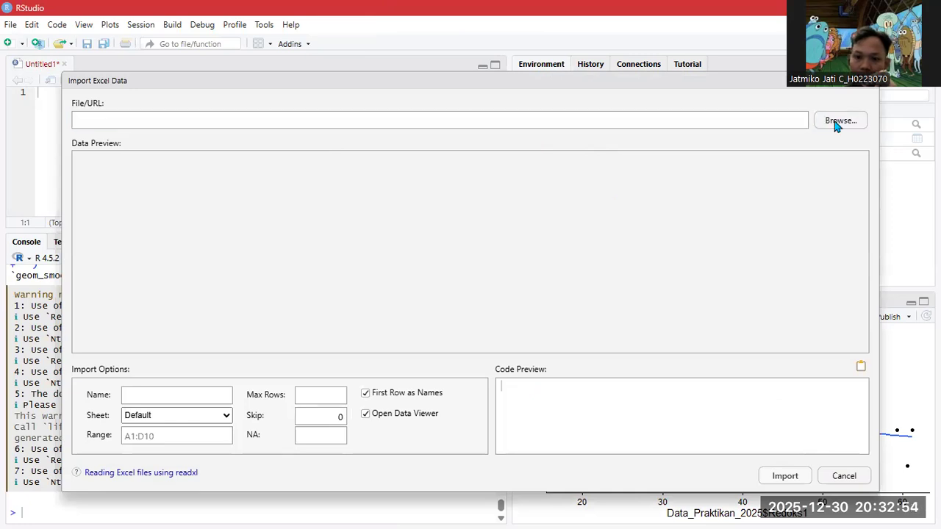
{"action": "scroll", "coordinate": [192, 196], "scroll_direction": "down", "scroll_amount": 2}
{"action": "scroll", "coordinate": [59, 184], "scroll_direction": "down", "scroll_amount": 2}
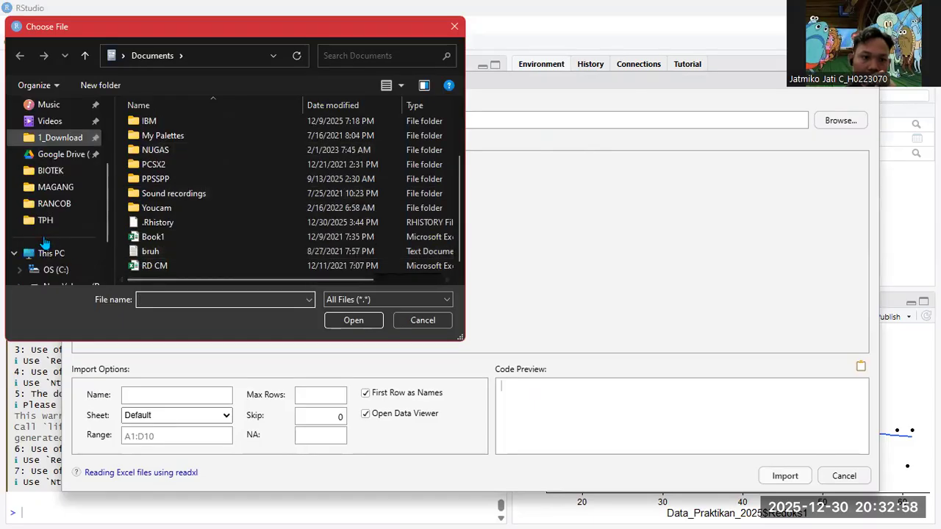
{"action": "left_click", "coordinate": [57, 208]}
{"action": "left_click", "coordinate": [190, 228]}
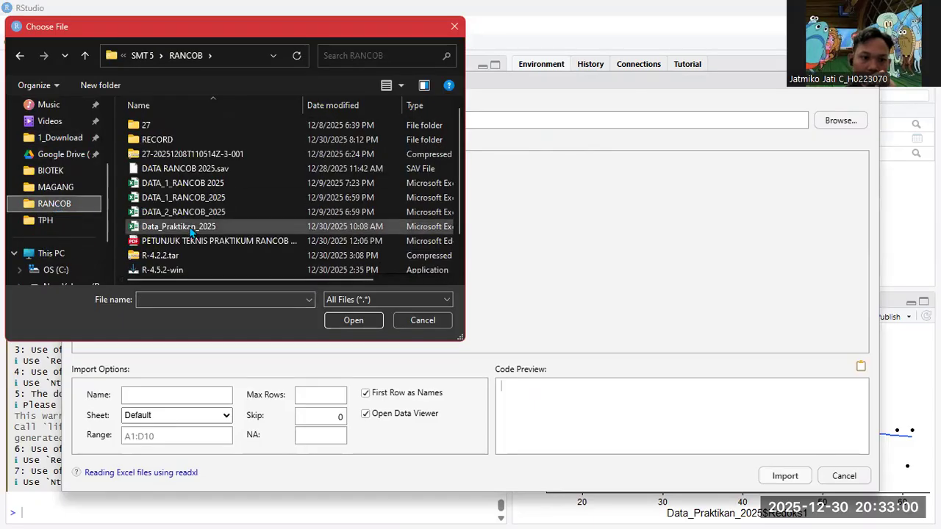
{"action": "left_click", "coordinate": [353, 320]}
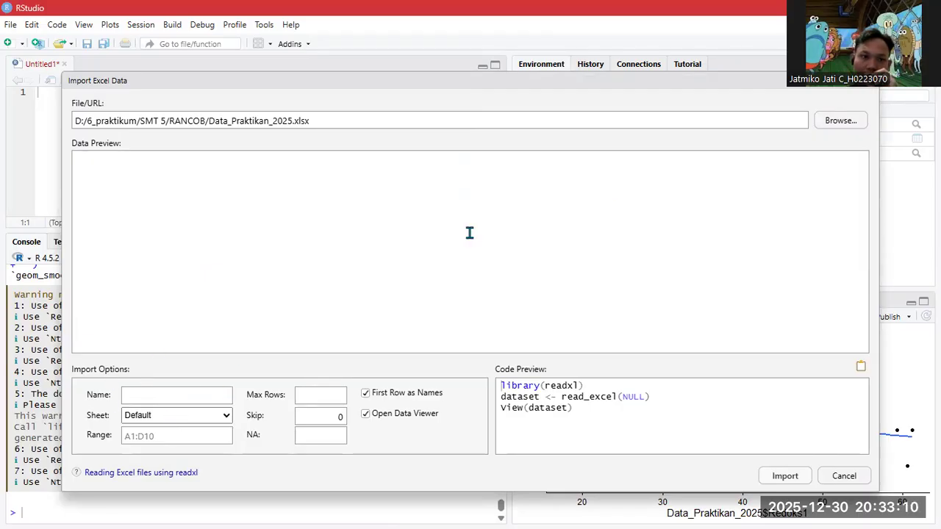
{"action": "left_click", "coordinate": [144, 439]}
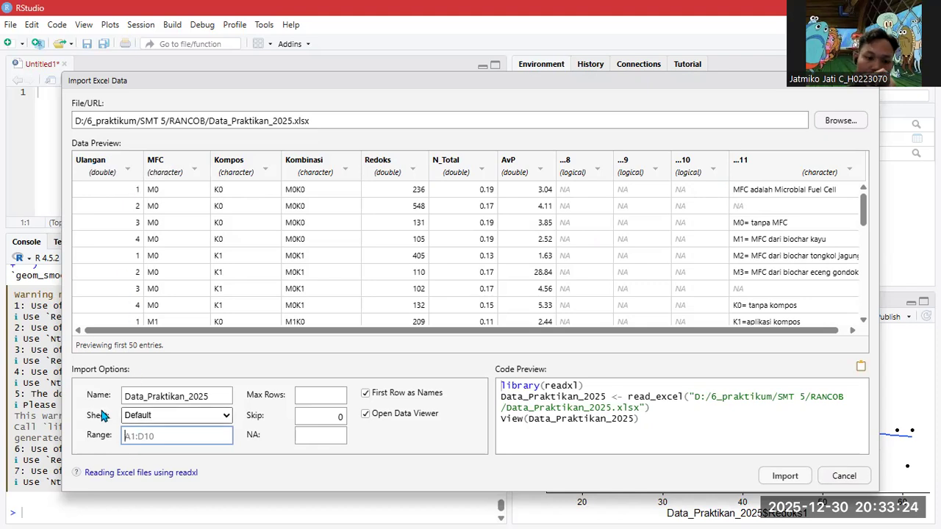
- Limit the import range to A1:G33 and update the preview
{"action": "type", "text": "A1"}
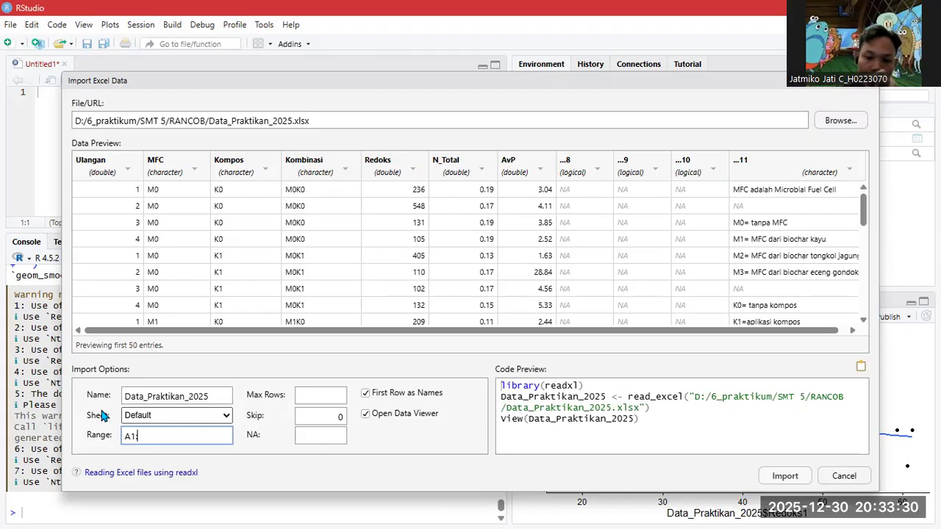
{"action": "type", "text": ":G33"}
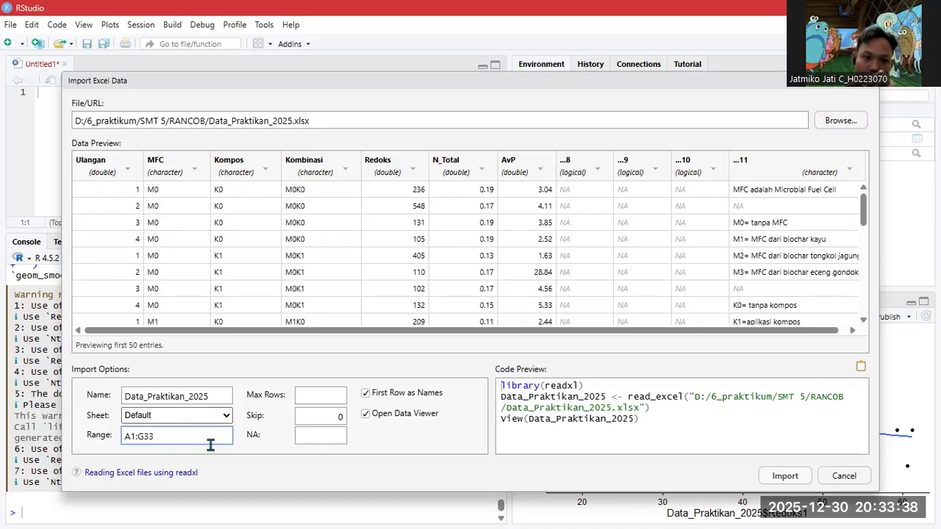
{"action": "left_click", "coordinate": [409, 452]}
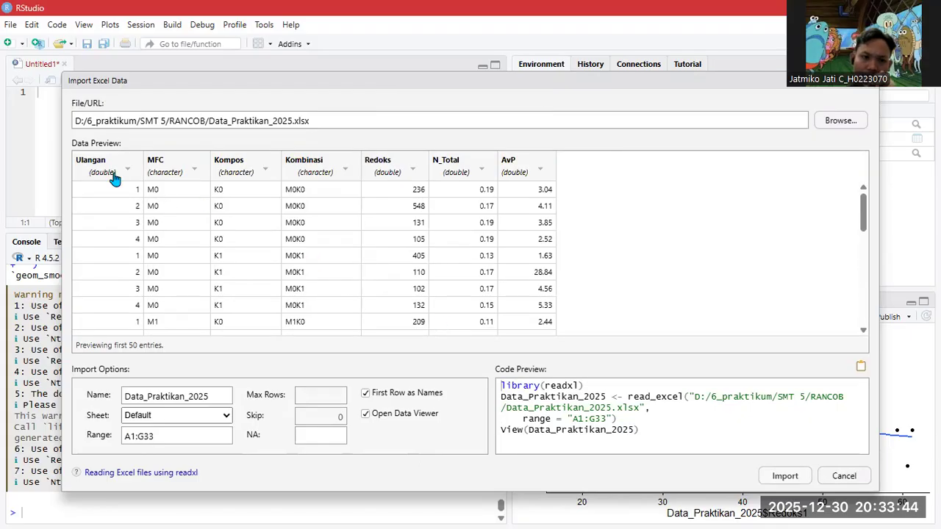
- Make Ulangan, Redoks, N_Total and AvP numeric columns and import the data
{"action": "left_click", "coordinate": [114, 179]}
{"action": "left_click", "coordinate": [96, 209]}
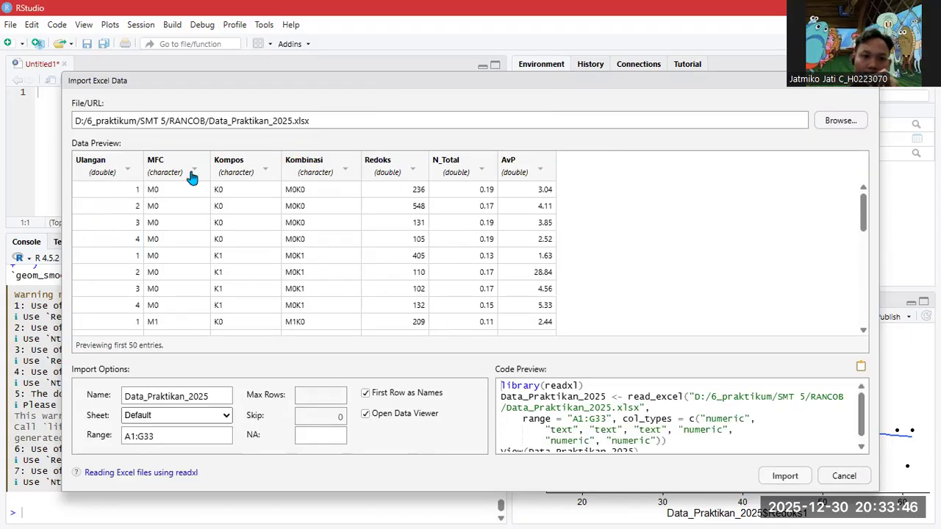
{"action": "left_click", "coordinate": [235, 175]}
{"action": "left_click", "coordinate": [326, 175]}
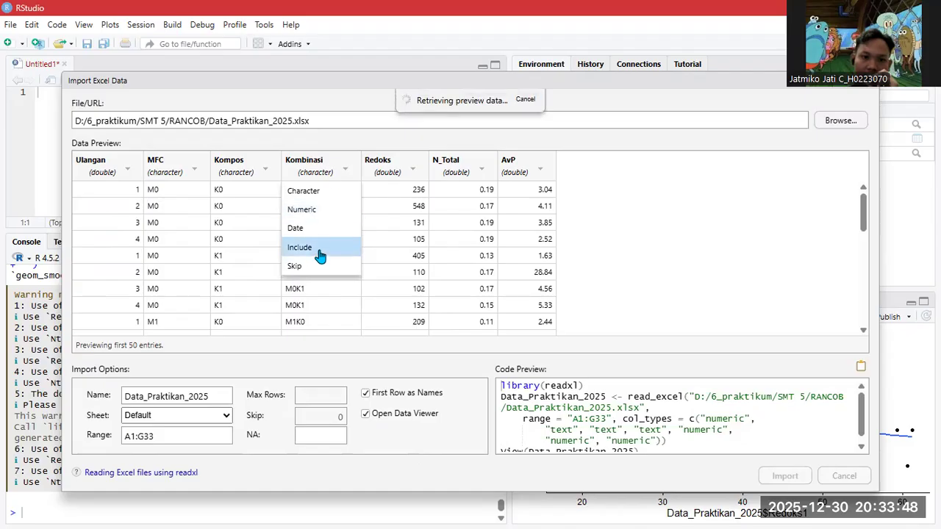
{"action": "left_click", "coordinate": [388, 171]}
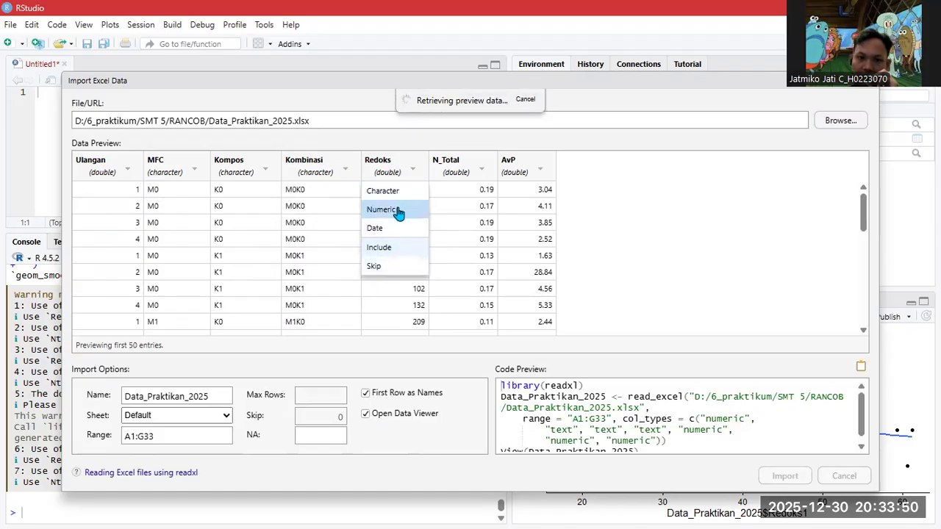
{"action": "left_click", "coordinate": [394, 209]}
{"action": "left_click", "coordinate": [464, 167]}
{"action": "left_click", "coordinate": [462, 211]}
{"action": "left_click", "coordinate": [518, 169]}
{"action": "left_click", "coordinate": [524, 208]}
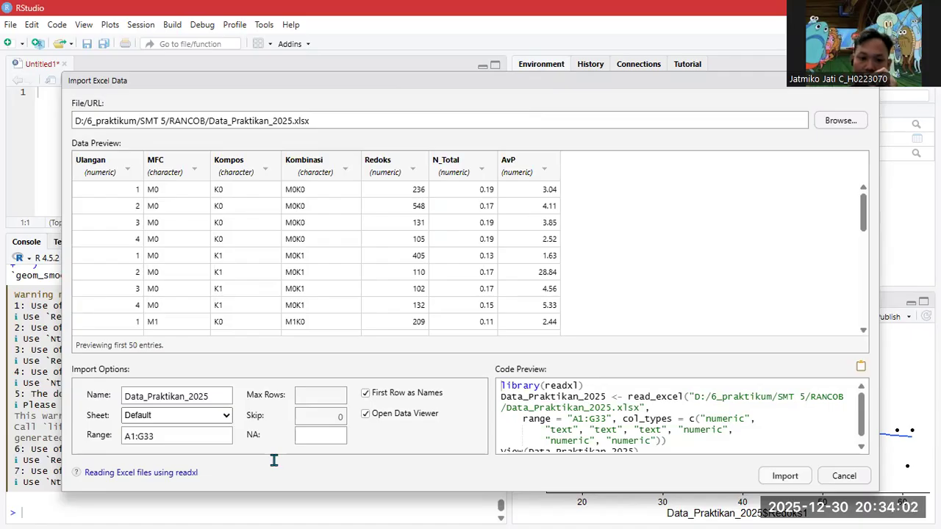
{"action": "left_click", "coordinate": [780, 474]}
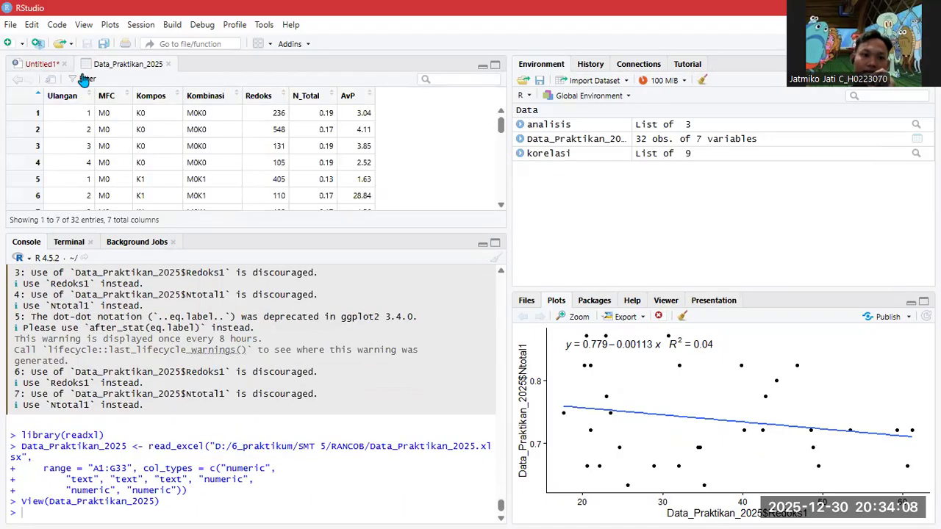
- Write library(doebioresearch) on the first line of the Untitled1 script
{"action": "left_click", "coordinate": [40, 66]}
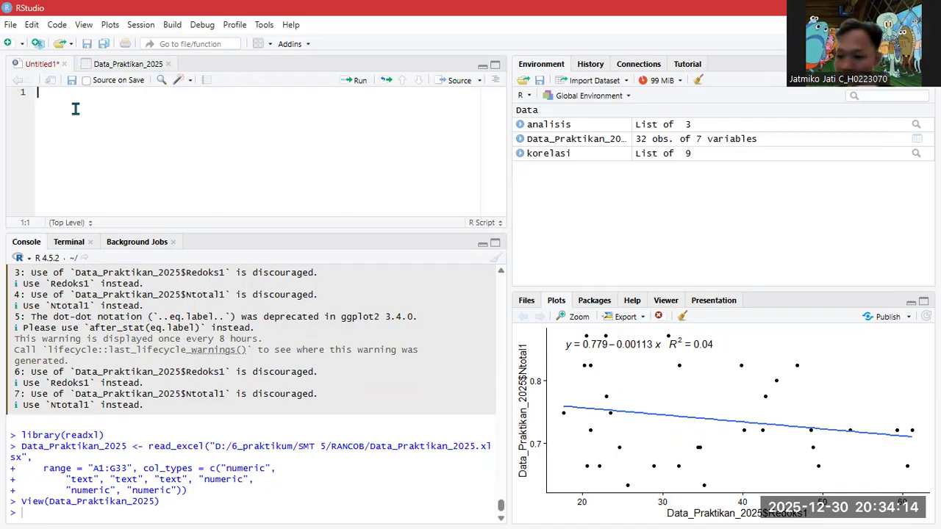
{"action": "type", "text": "libra"}
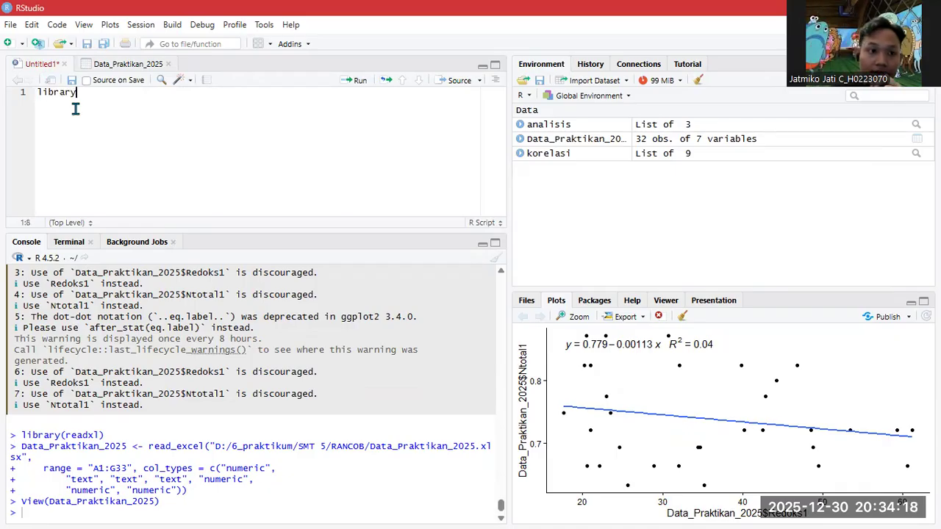
{"action": "type", "text": "ry"}
{"action": "left_click", "coordinate": [75, 110]}
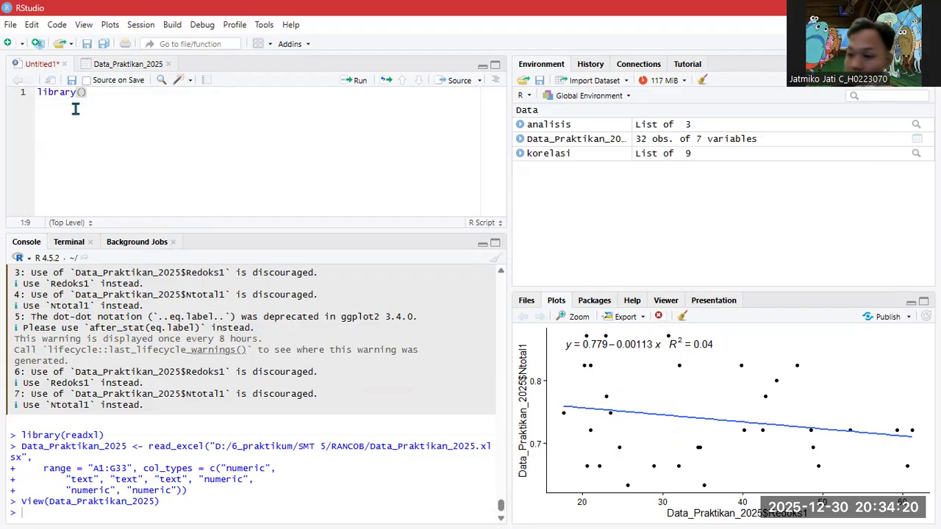
{"action": "type", "text": "doe"}
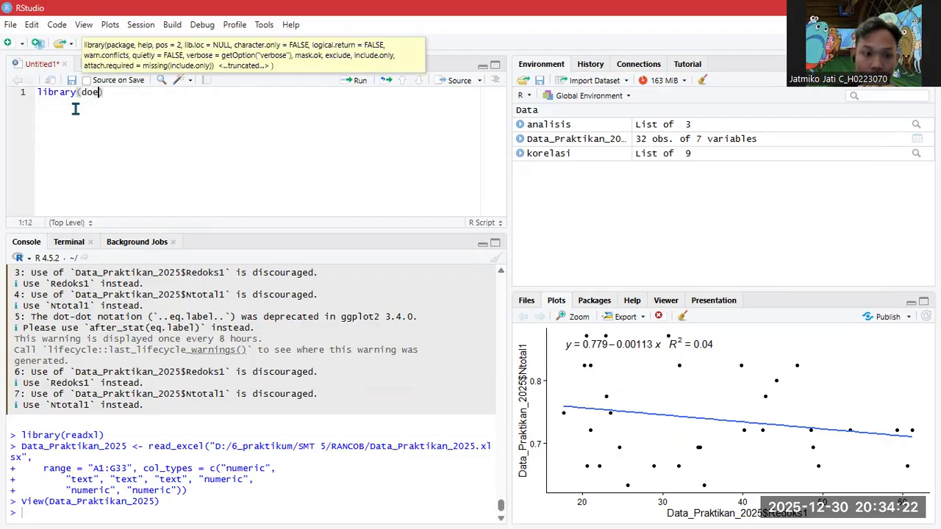
{"action": "left_click", "coordinate": [76, 110]}
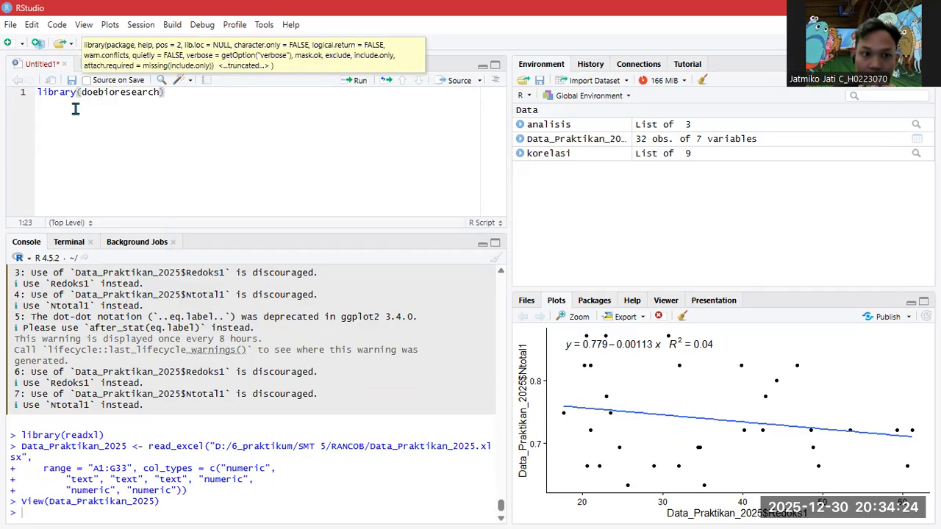
- Add library(nortest) on line 2 of the script
{"action": "key", "text": "End"}
{"action": "key", "text": "Return"}
{"action": "type", "text": "li"}
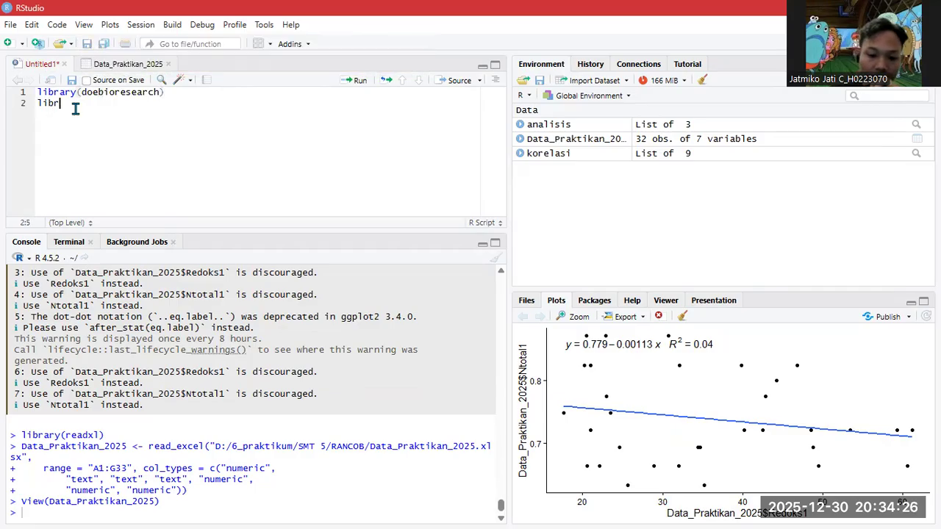
{"action": "type", "text": "bra"}
{"action": "key", "text": "Tab"}
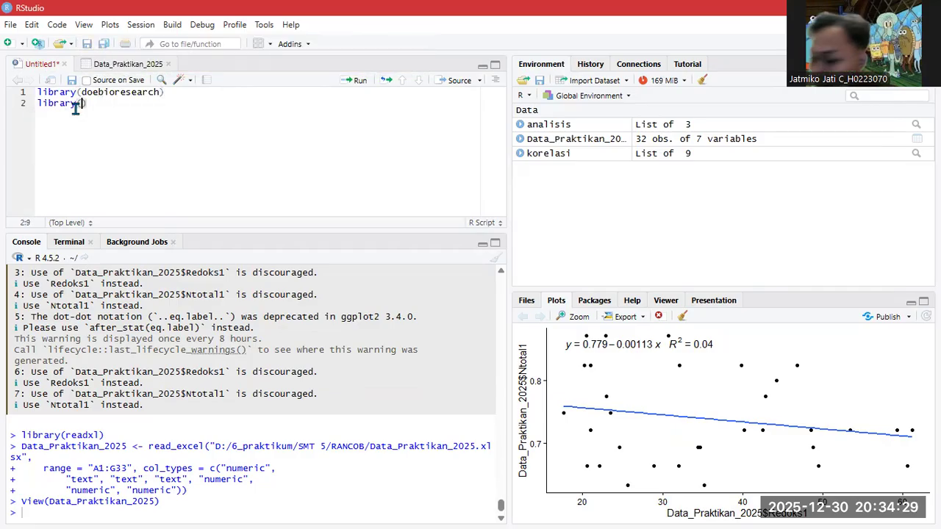
{"action": "type", "text": "nortes"}
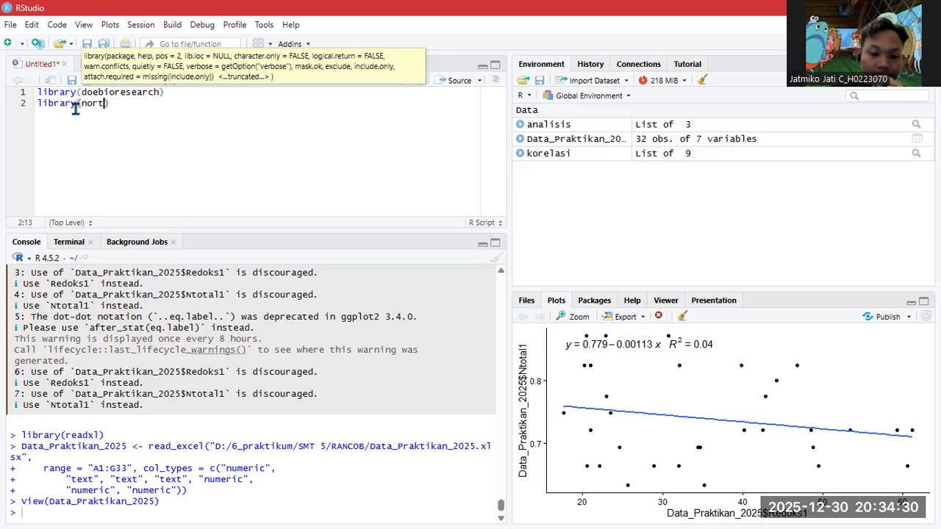
{"action": "type", "text": "t"}
{"action": "key", "text": "BackSpace"}
{"action": "key", "text": "BackSpace"}
{"action": "key", "text": "BackSpace"}
{"action": "key", "text": "BackSpace"}
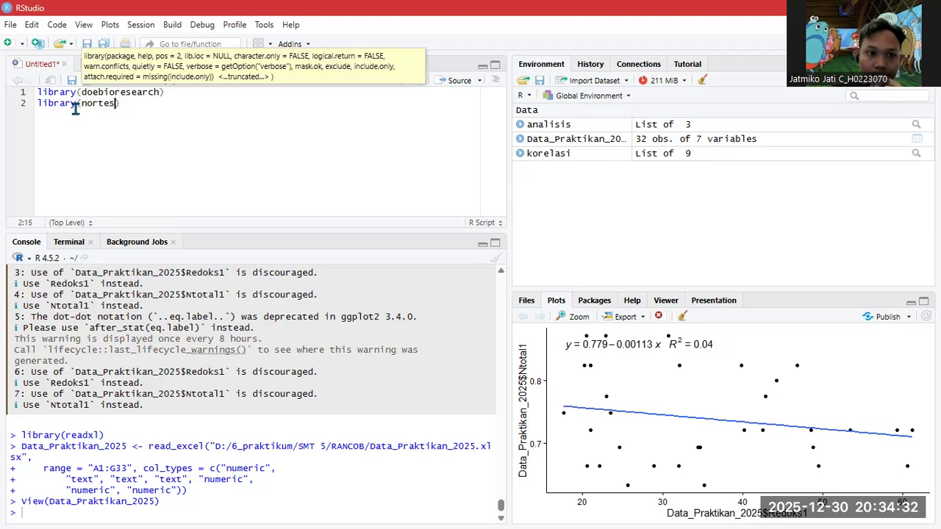
{"action": "key", "text": "BackSpace"}
{"action": "key", "text": "BackSpace"}
{"action": "key", "text": "BackSpace"}
{"action": "type", "text": "nor"}
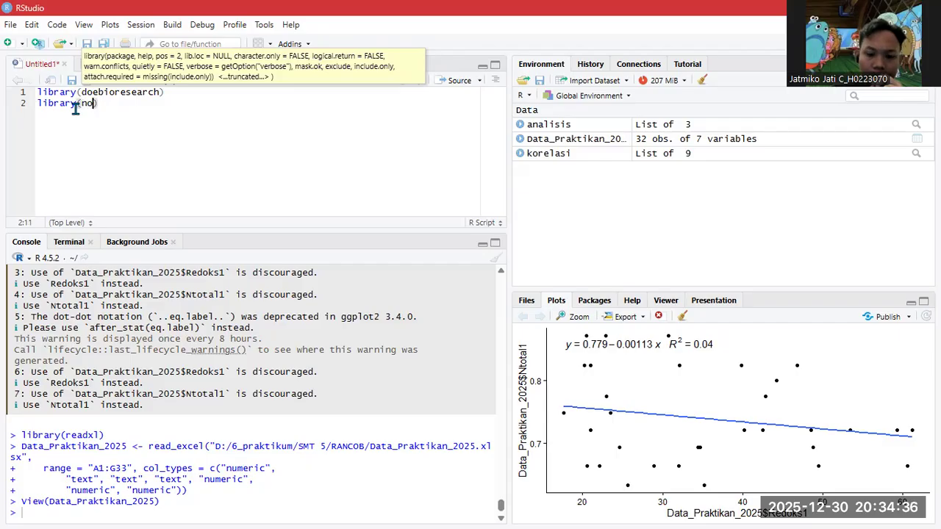
{"action": "key", "text": "Tab"}
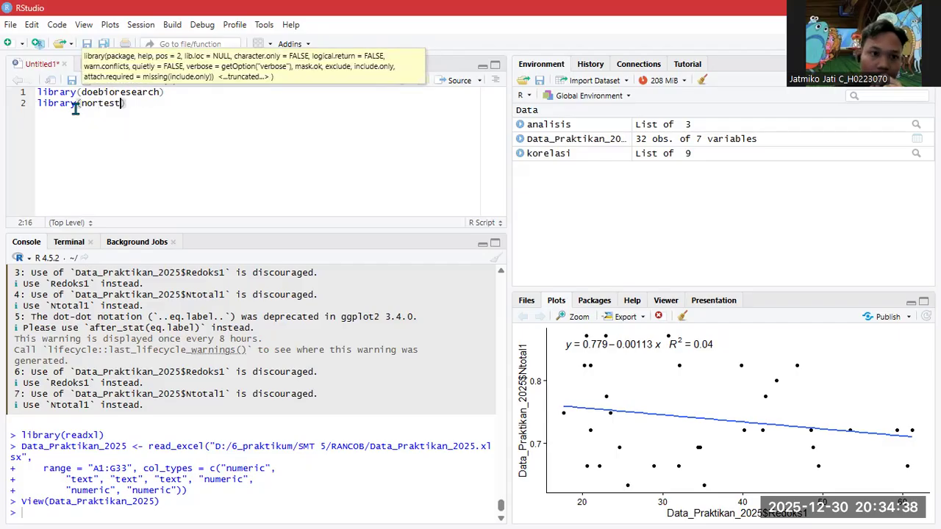
{"action": "key", "text": "Right"}
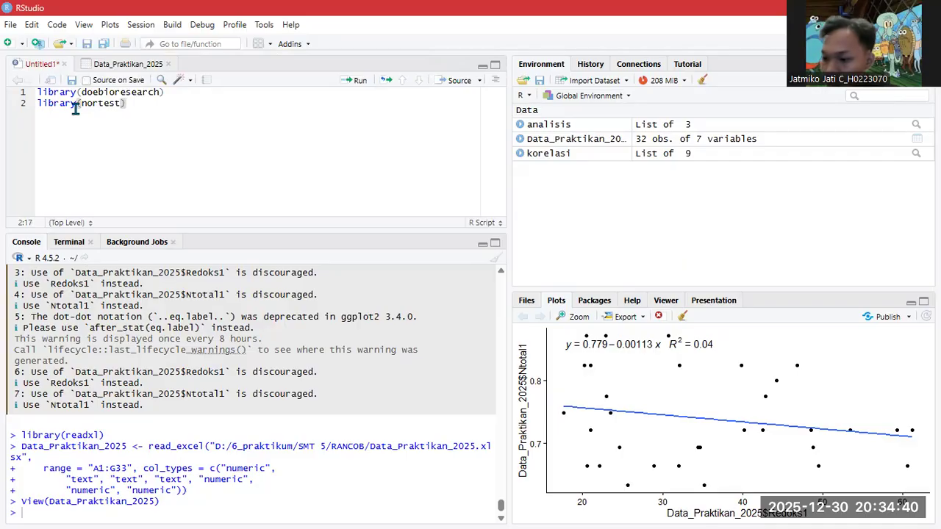
- Run both library lines to load the packages, then start a new line below them
{"action": "left_click_drag", "start_coordinate": [130, 107], "coordinate": [35, 91]}
{"action": "left_click", "coordinate": [358, 80]}
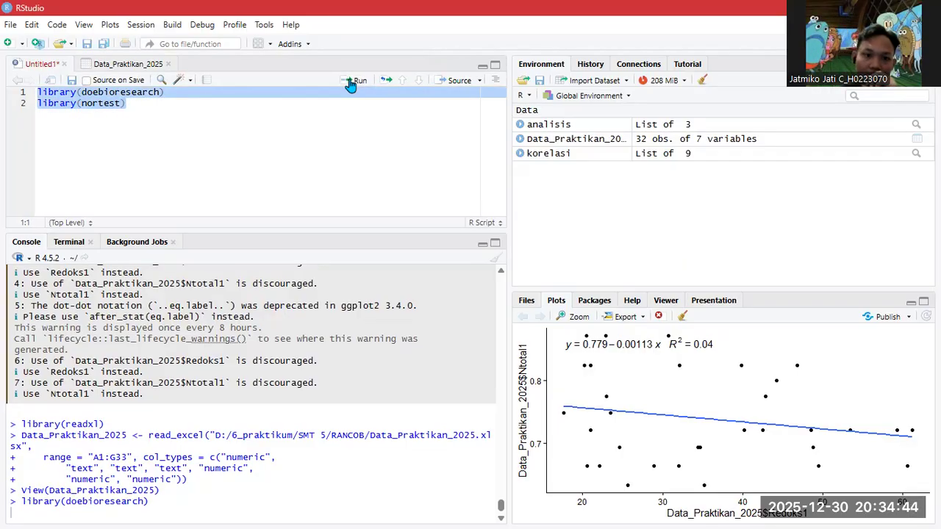
{"action": "left_click", "coordinate": [143, 102]}
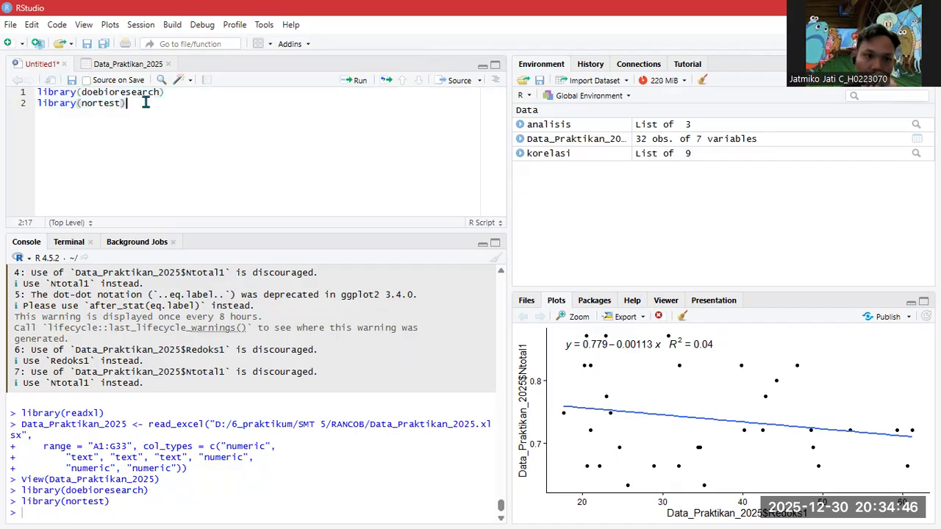
{"action": "key", "text": "Return"}
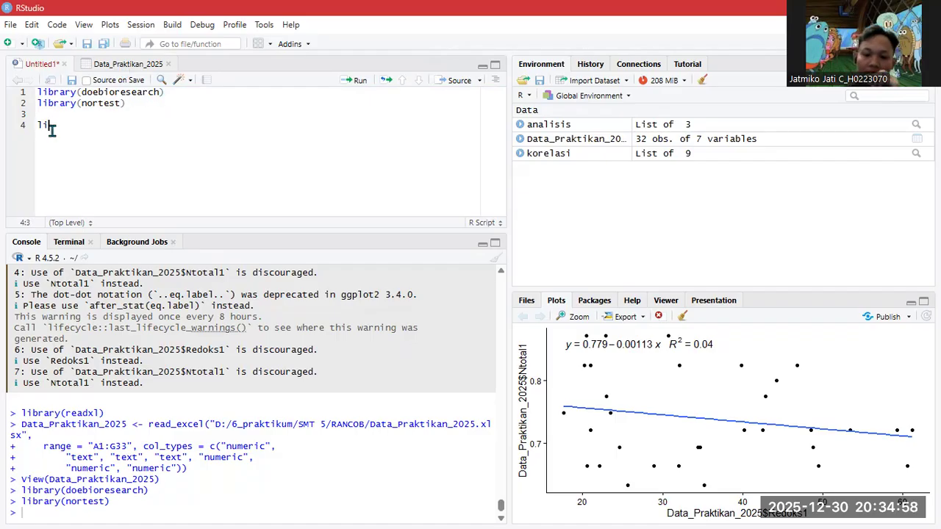
- Write lillie.test(Data_Praktikan_2025$Redoks) on the first test line using autocomplete
{"action": "type", "text": "ie"}
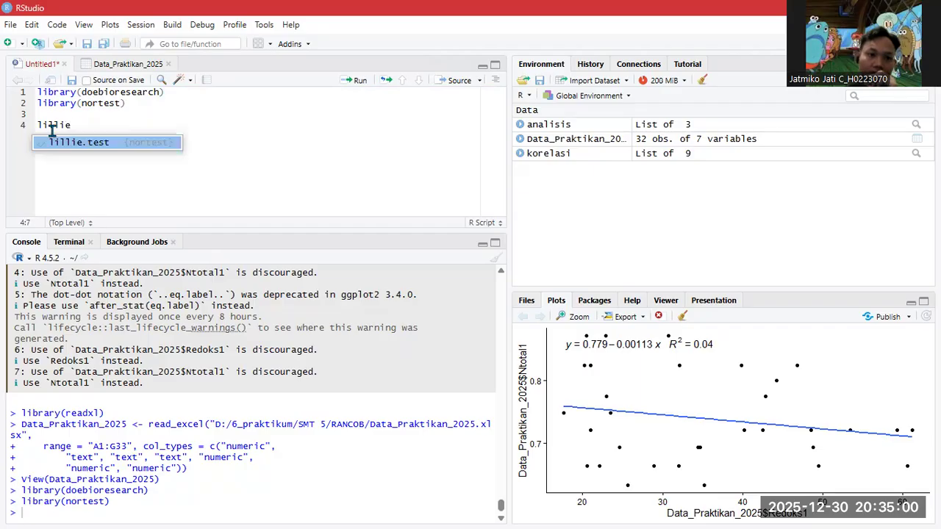
{"action": "key", "text": "Tab"}
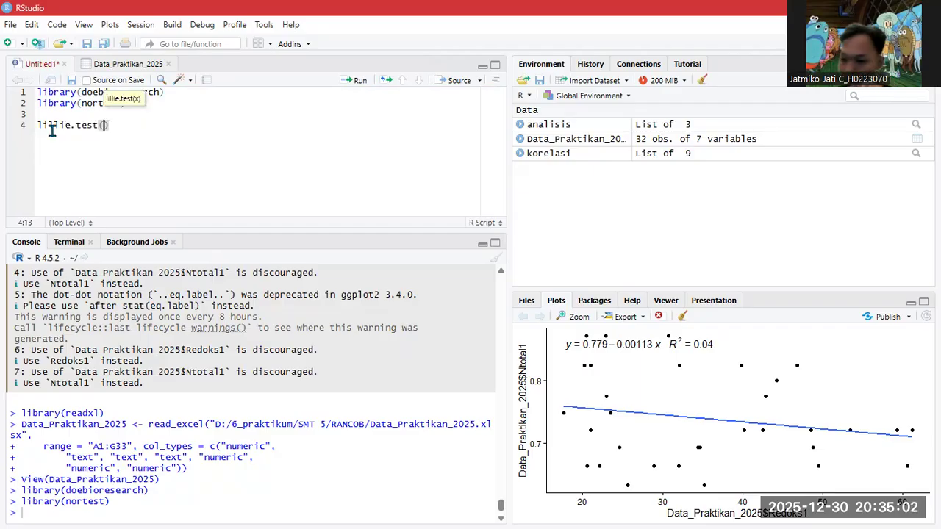
{"action": "type", "text": "data"}
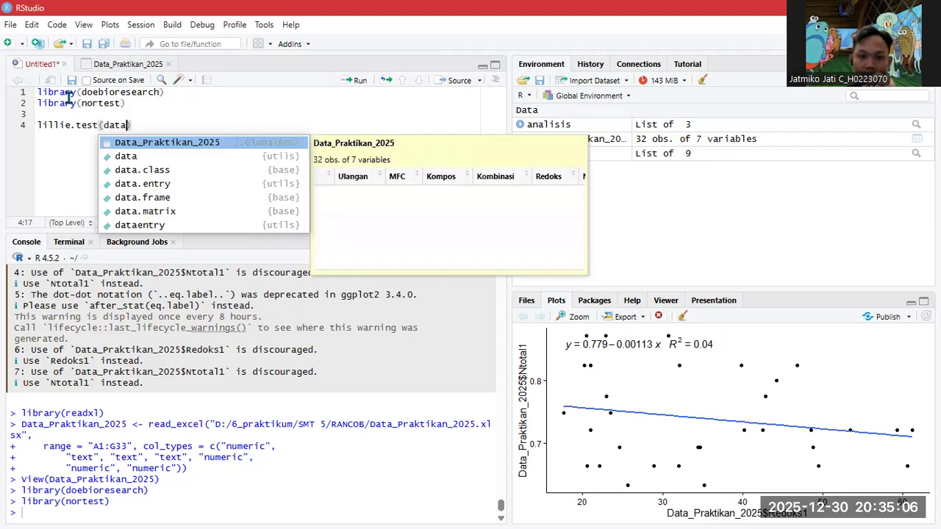
{"action": "key", "text": "Tab"}
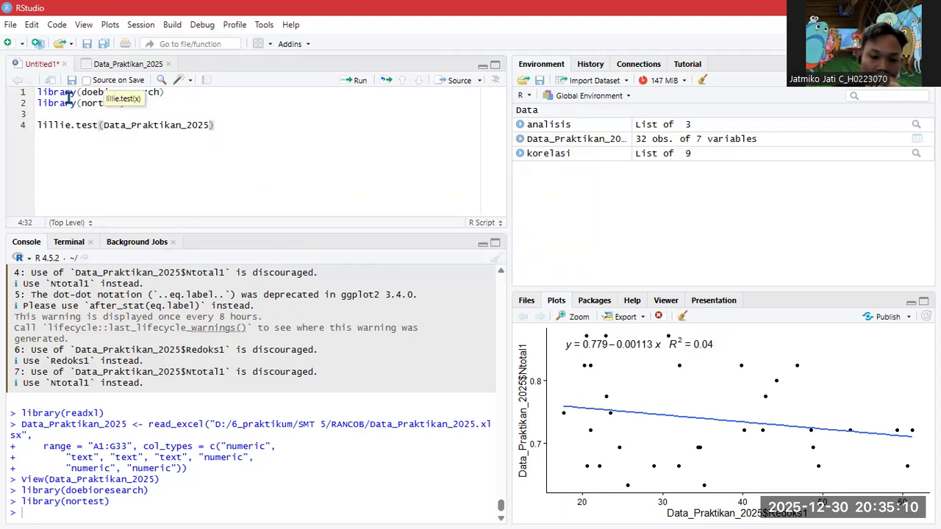
{"action": "type", "text": "$"}
{"action": "key", "text": "Down"}
{"action": "key", "text": "Down"}
{"action": "key", "text": "Down"}
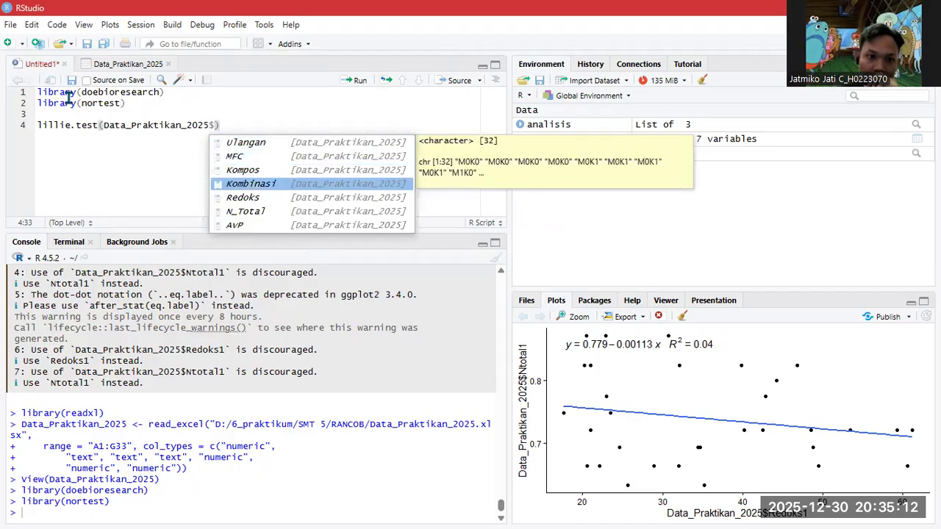
{"action": "key", "text": "Down"}
{"action": "key", "text": "Return"}
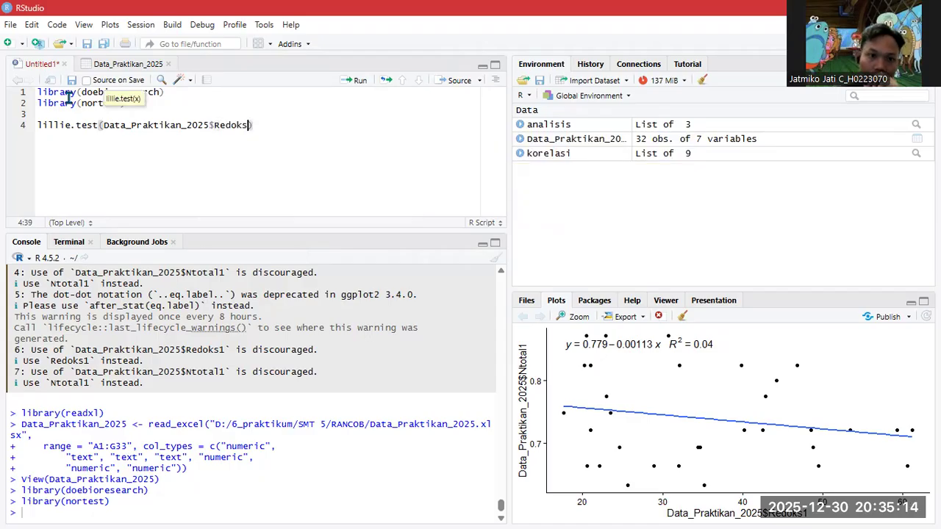
{"action": "key", "text": "End"}
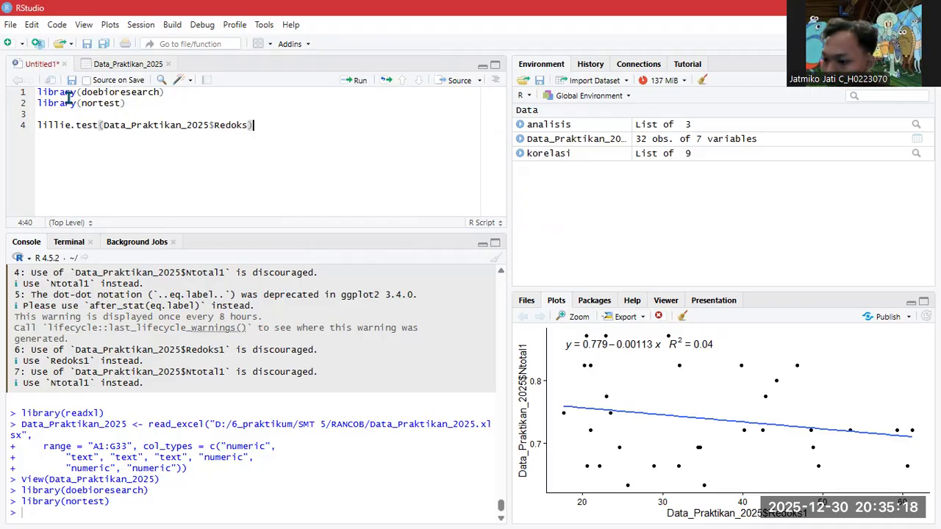
{"action": "key", "text": "Return"}
- Add lillie.test(Data_Praktikan_2025$N_Total) on the next line
{"action": "type", "text": "lilli"}
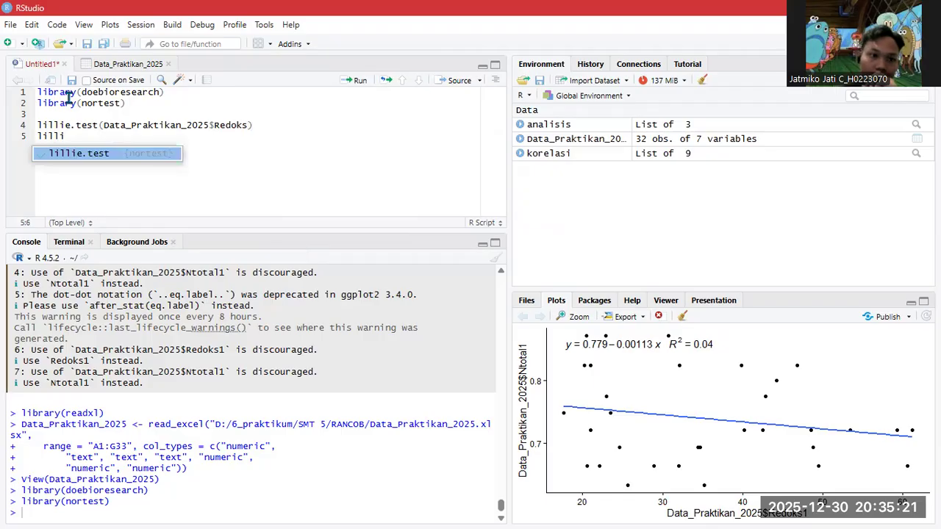
{"action": "key", "text": "Return"}
{"action": "type", "text": "dat"}
{"action": "key", "text": "Return"}
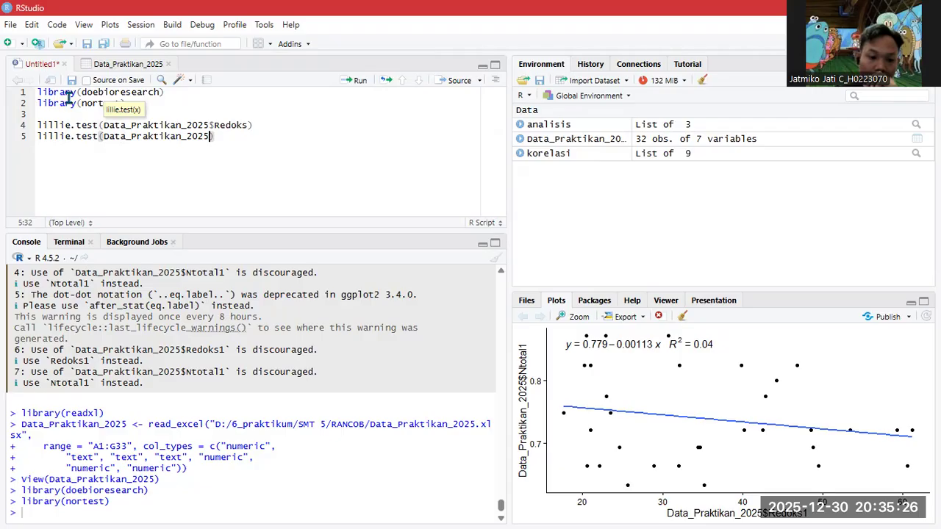
{"action": "type", "text": "$"}
{"action": "key", "text": "Down"}
{"action": "key", "text": "Down"}
{"action": "key", "text": "Down"}
{"action": "key", "text": "Down"}
{"action": "key", "text": "Down"}
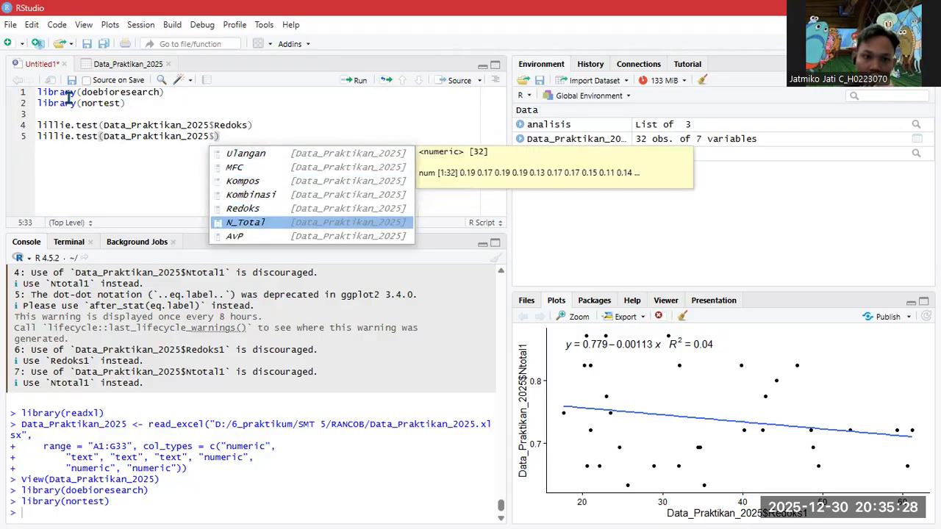
{"action": "key", "text": "Return"}
{"action": "key", "text": "End"}
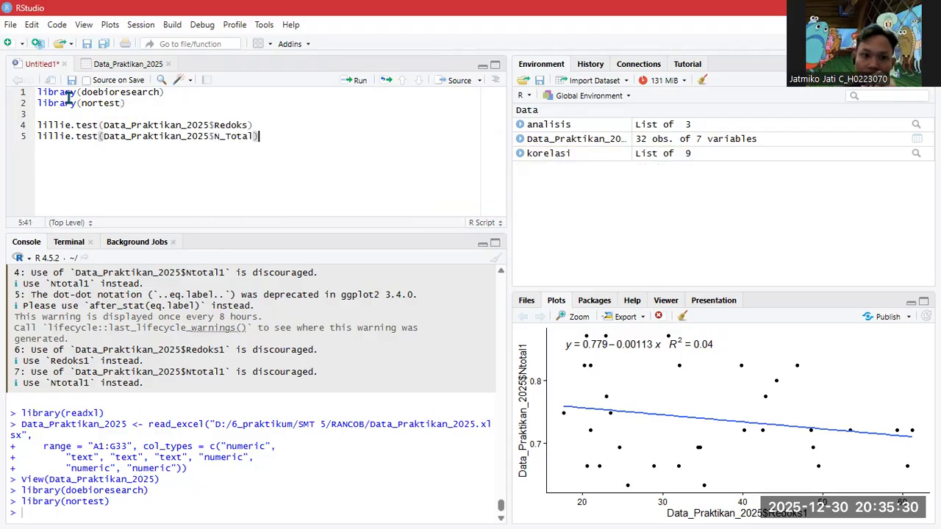
{"action": "key", "text": "Return"}
- Add lillie.test(Data_Praktikan_2025$AvP) as the third line and select all three test lines
{"action": "type", "text": "lillie"}
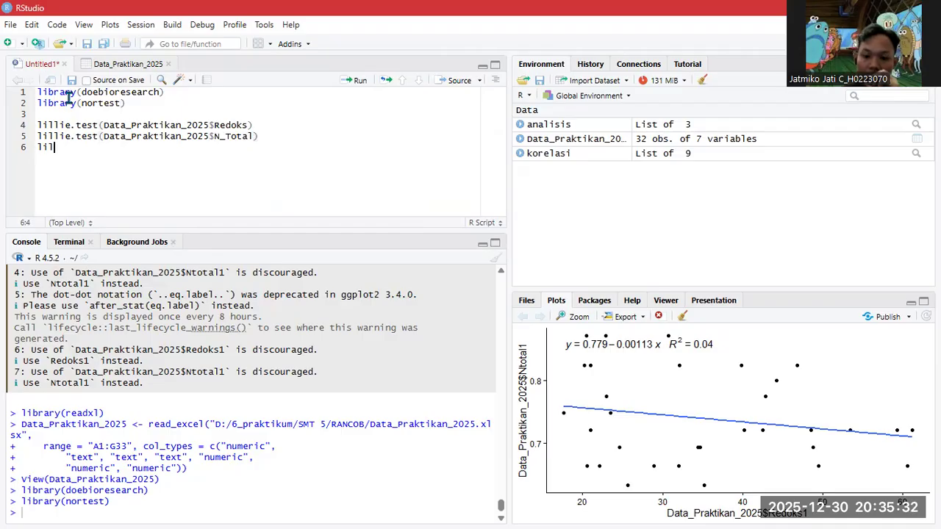
{"action": "key", "text": "Return"}
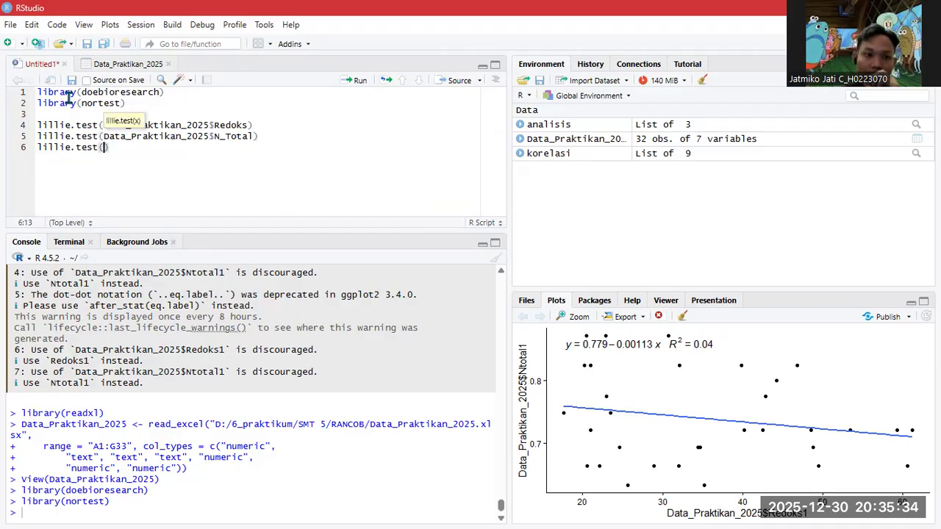
{"action": "type", "text": "data"}
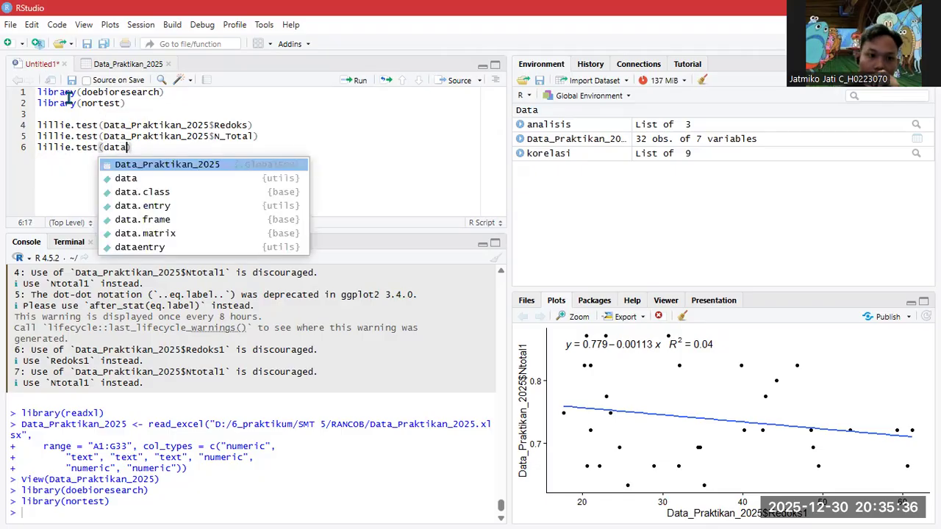
{"action": "key", "text": "Return"}
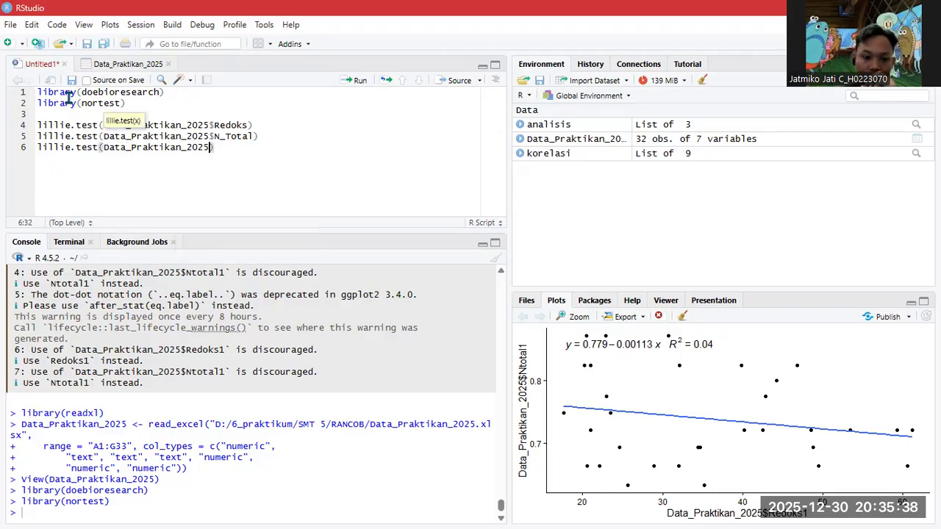
{"action": "type", "text": "$"}
{"action": "key", "text": "Down"}
{"action": "key", "text": "Down"}
{"action": "key", "text": "Down"}
{"action": "key", "text": "Down"}
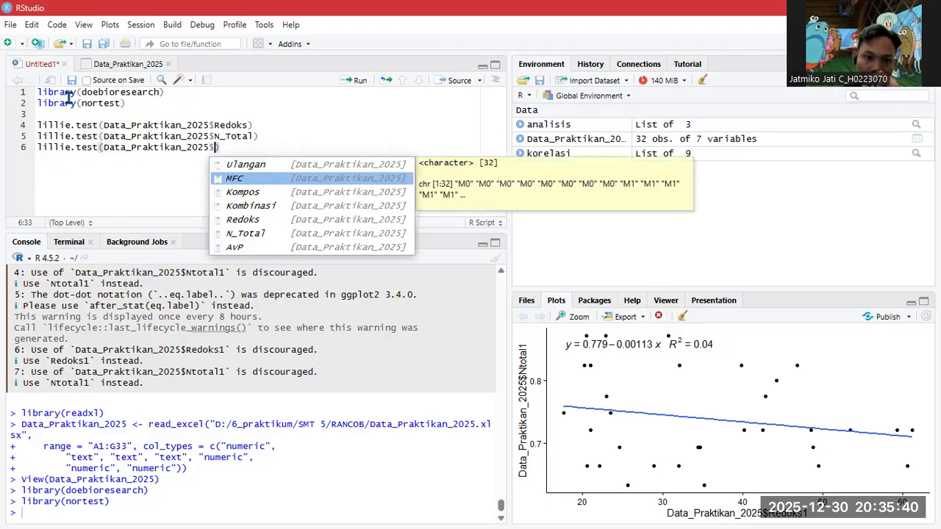
{"action": "key", "text": "Down"}
{"action": "key", "text": "Down"}
{"action": "key", "text": "Return"}
{"action": "type", "text": ")"}
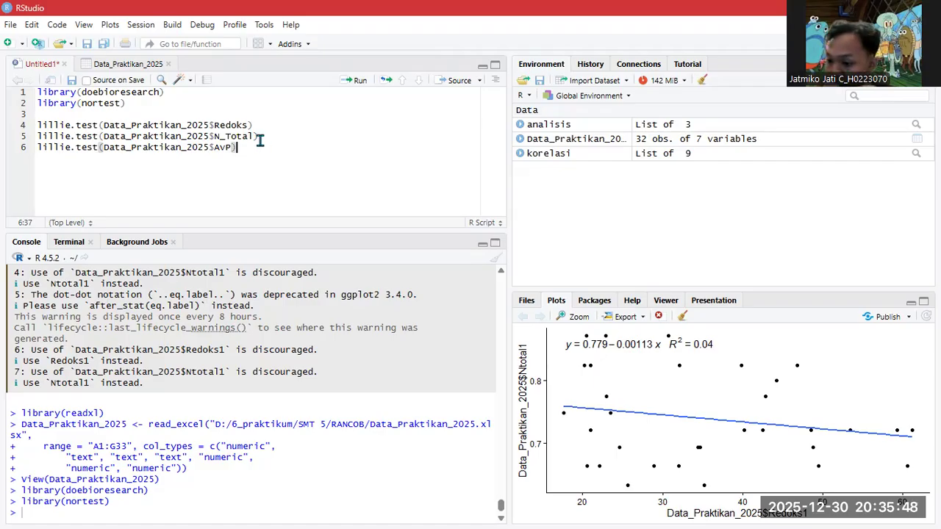
{"action": "left_click_drag", "start_coordinate": [245, 150], "coordinate": [33, 128]}
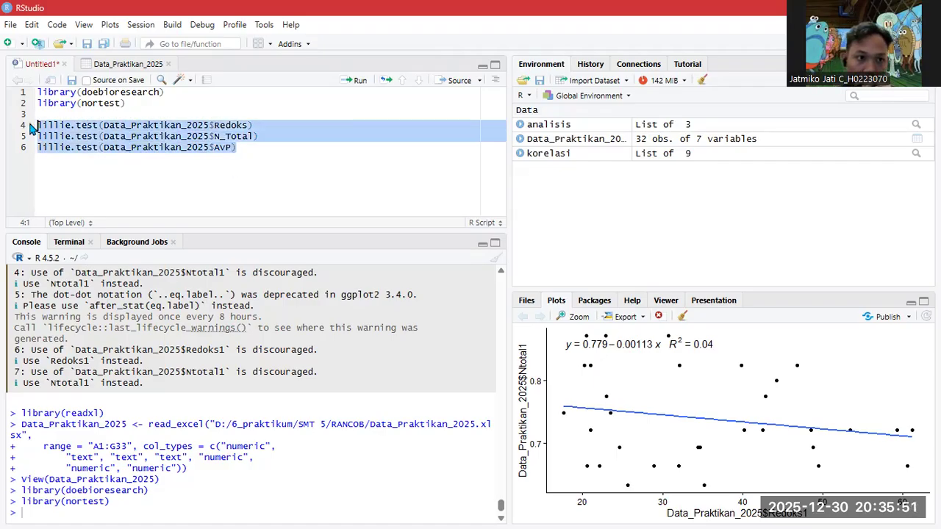
- Run the selected Lilliefors tests and review Redoks, N_Total and AvP D and p-values in the console
{"action": "left_click", "coordinate": [346, 81]}
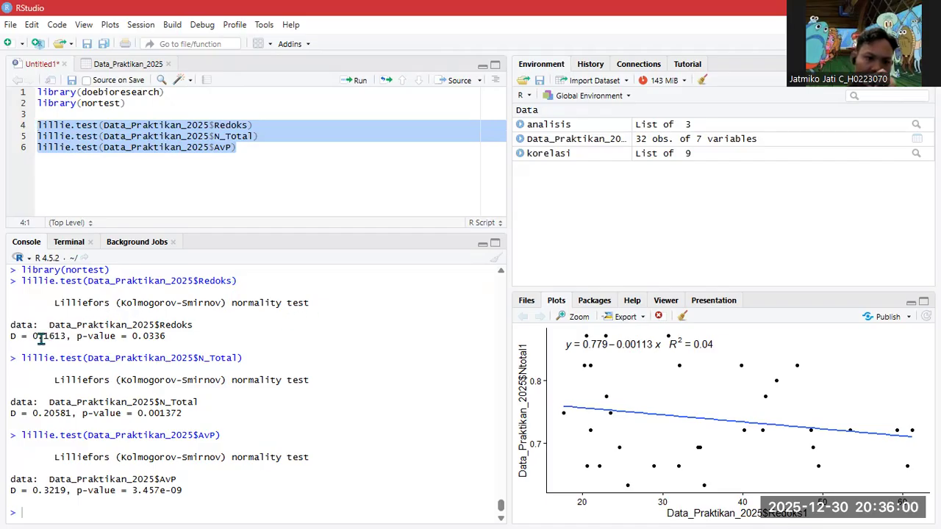
{"action": "scroll", "coordinate": [78, 313], "scroll_direction": "up", "scroll_amount": 2}
{"action": "scroll", "coordinate": [78, 313], "scroll_direction": "down", "scroll_amount": 2}
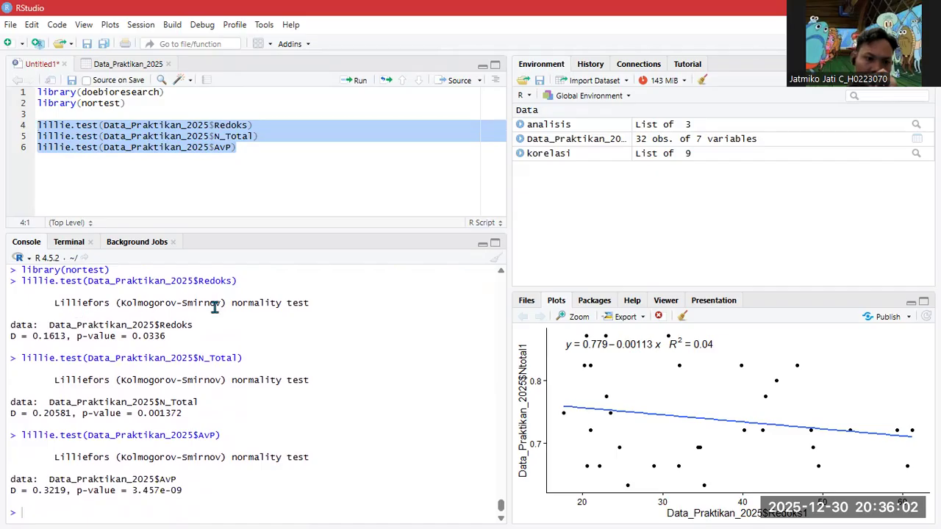
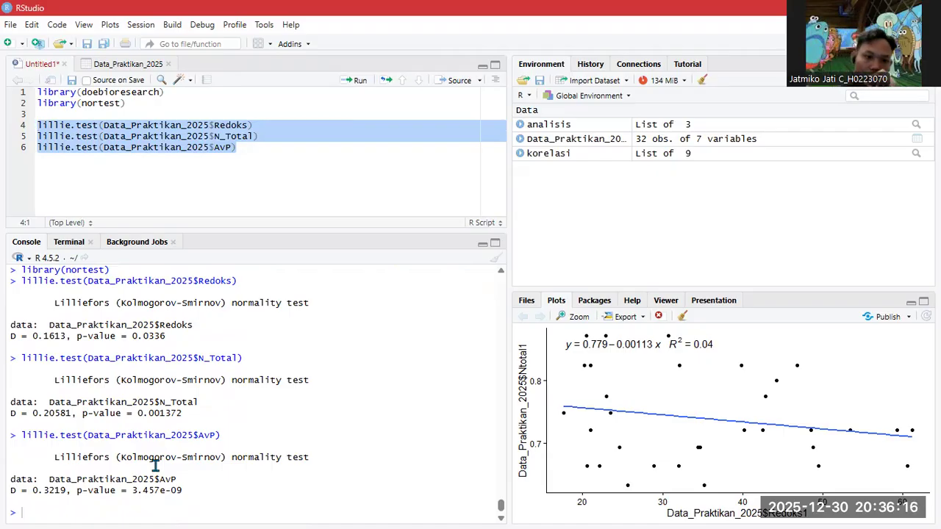
- Add two blank lines below the three lillie.test lines in the script
{"action": "left_click", "coordinate": [274, 152]}
{"action": "key", "text": "Return"}
{"action": "key", "text": "Return"}
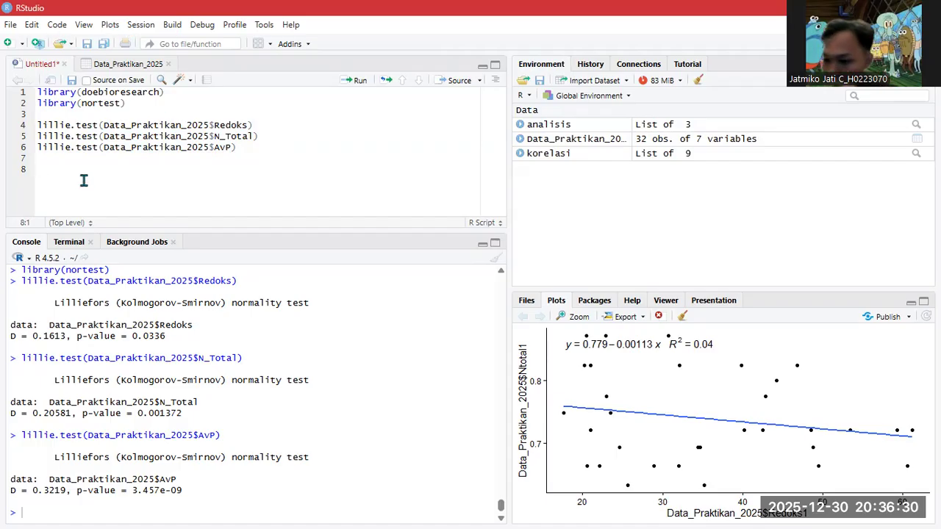
- Write line 8: Data_Praktikan_2025$redoks1<-2*sqrt(Data_Praktikan_2025$Redoks)
{"action": "type", "text": "data"}
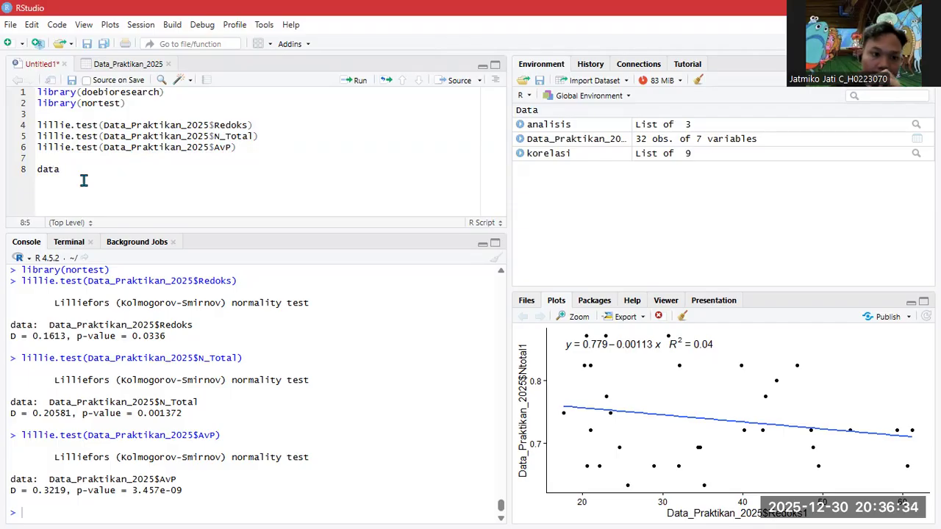
{"action": "left_click", "coordinate": [84, 186]}
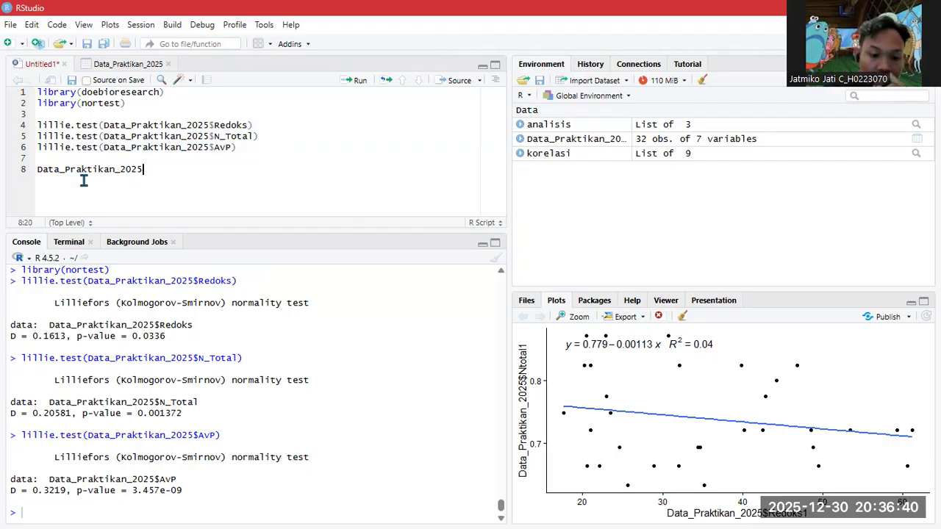
{"action": "type", "text": "$"}
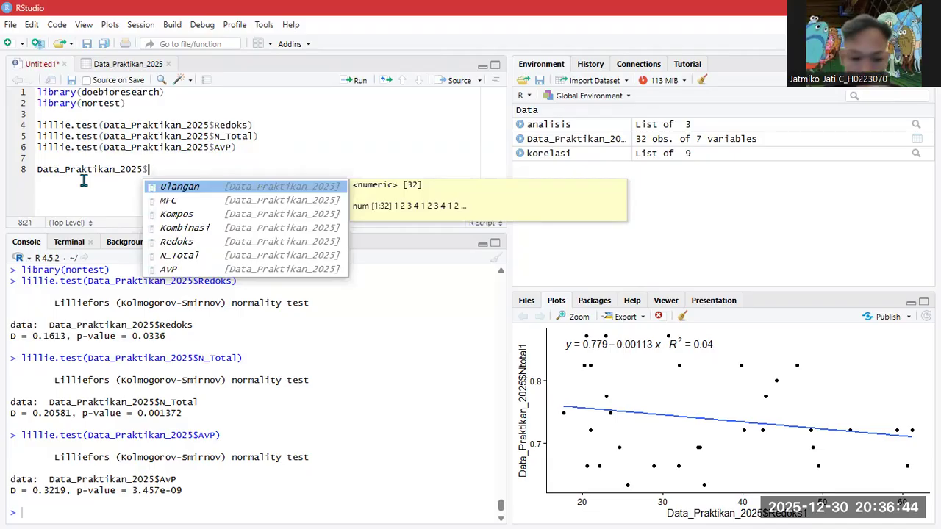
{"action": "type", "text": "redoks1"}
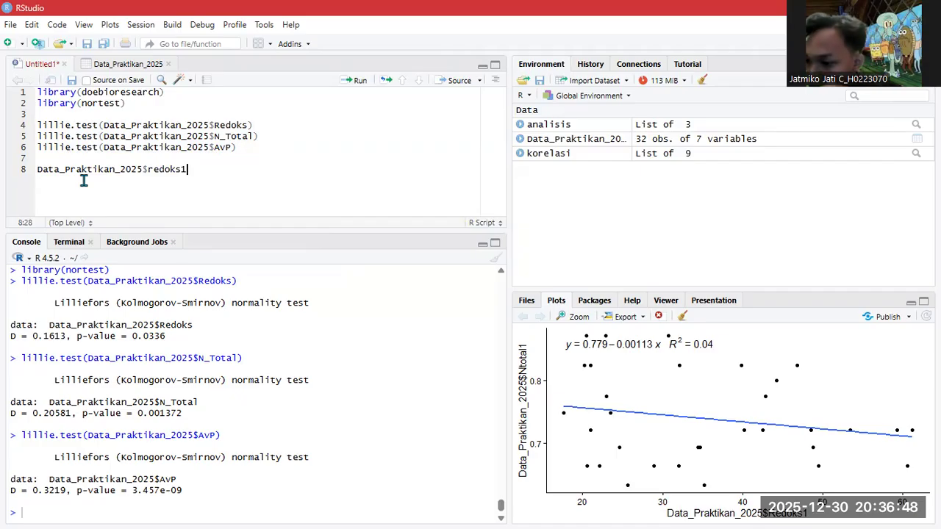
{"action": "type", "text": "<"}
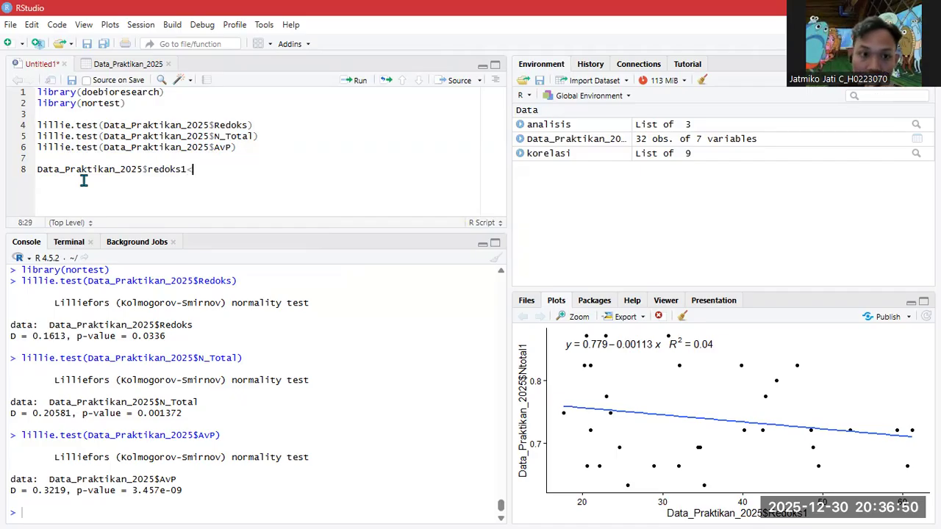
{"action": "type", "text": "-"}
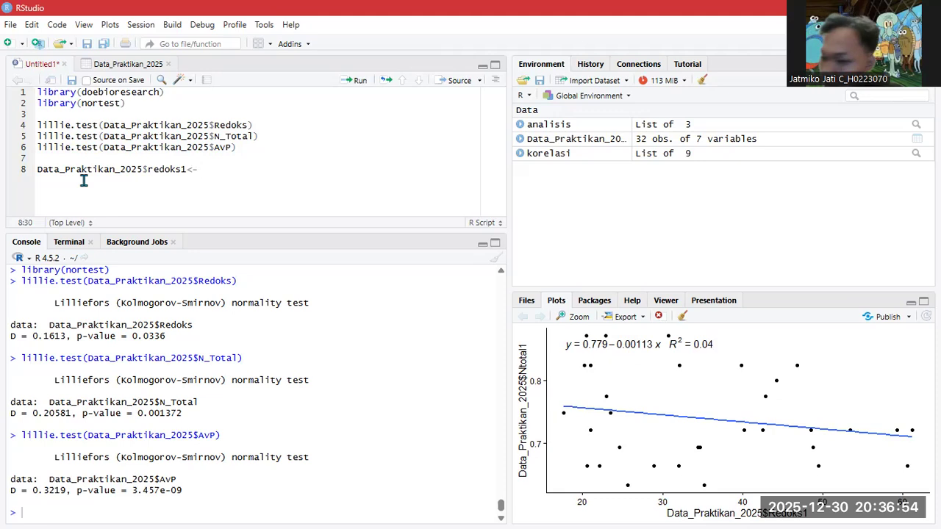
{"action": "type", "text": "2"}
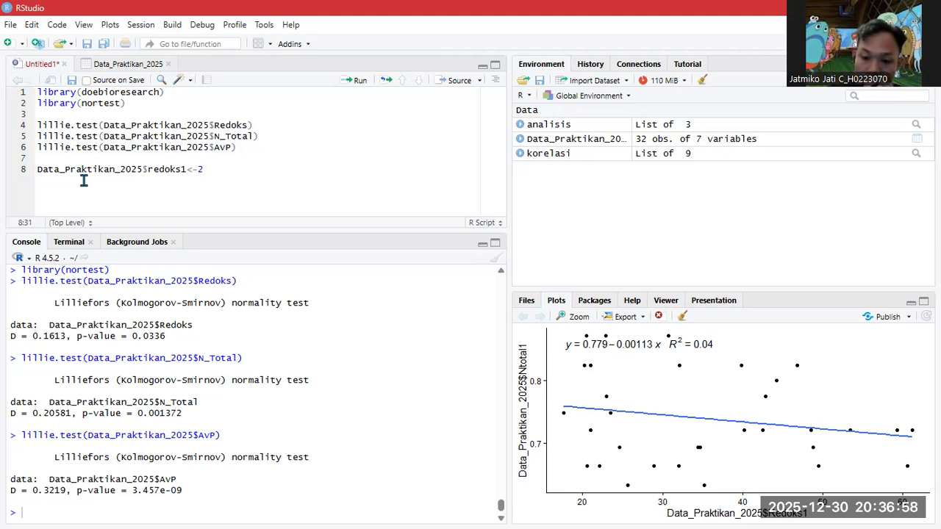
{"action": "type", "text": "*"}
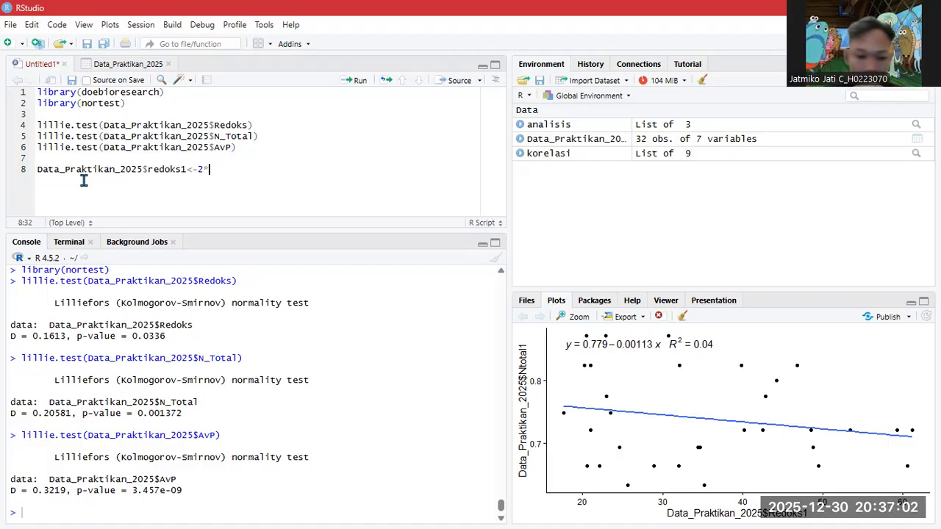
{"action": "type", "text": "s"}
{"action": "type", "text": "qrt"}
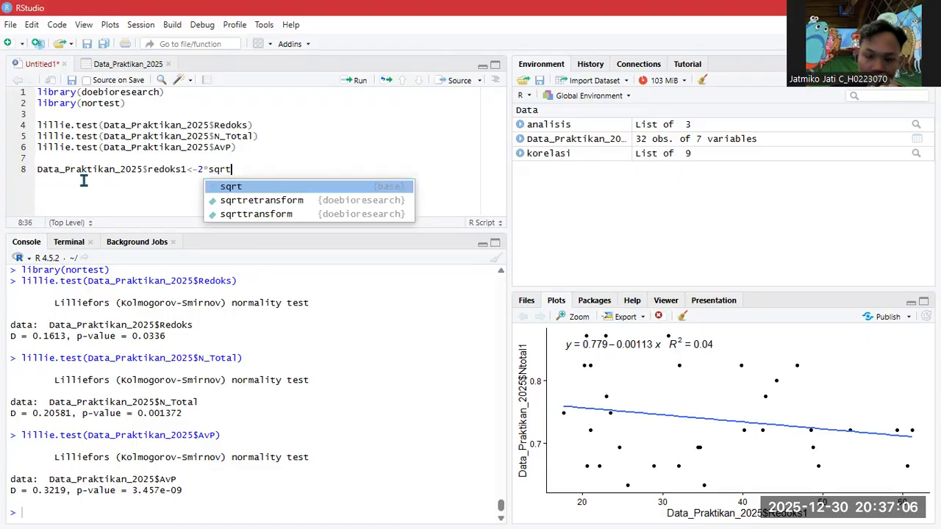
{"action": "key", "text": "Tab"}
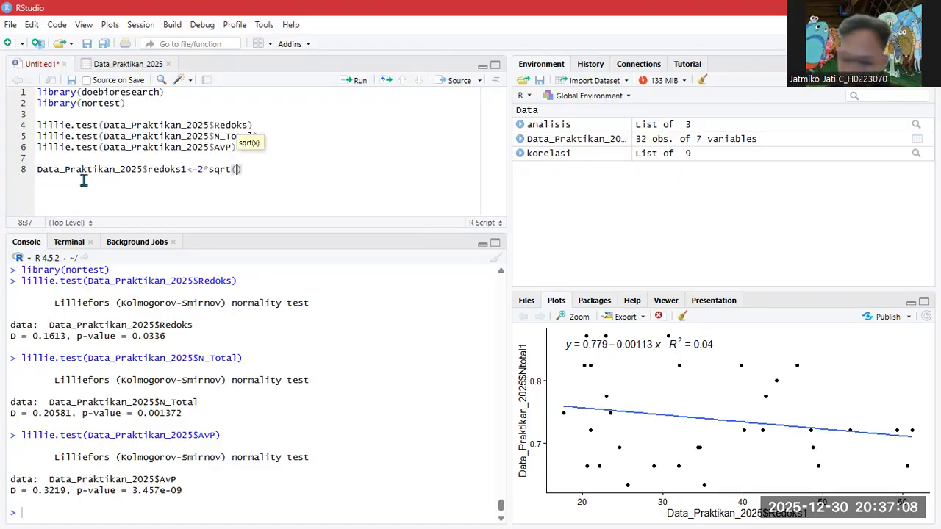
{"action": "type", "text": "data"}
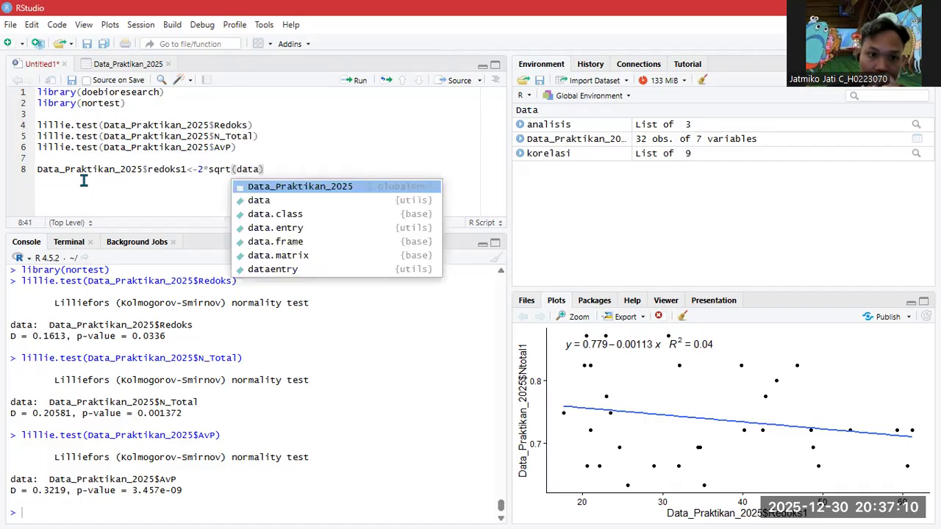
{"action": "key", "text": "Tab"}
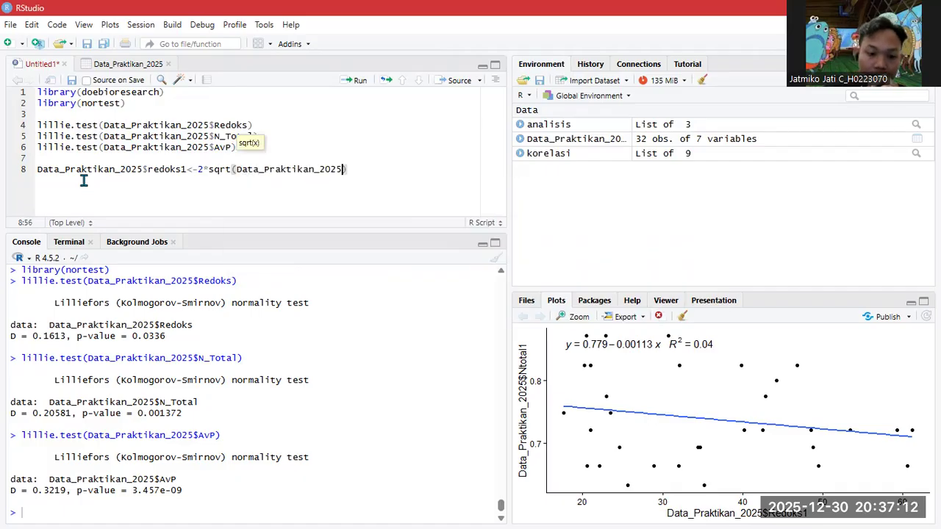
{"action": "type", "text": "$"}
{"action": "key", "text": "Down"}
{"action": "key", "text": "Down"}
{"action": "key", "text": "Down"}
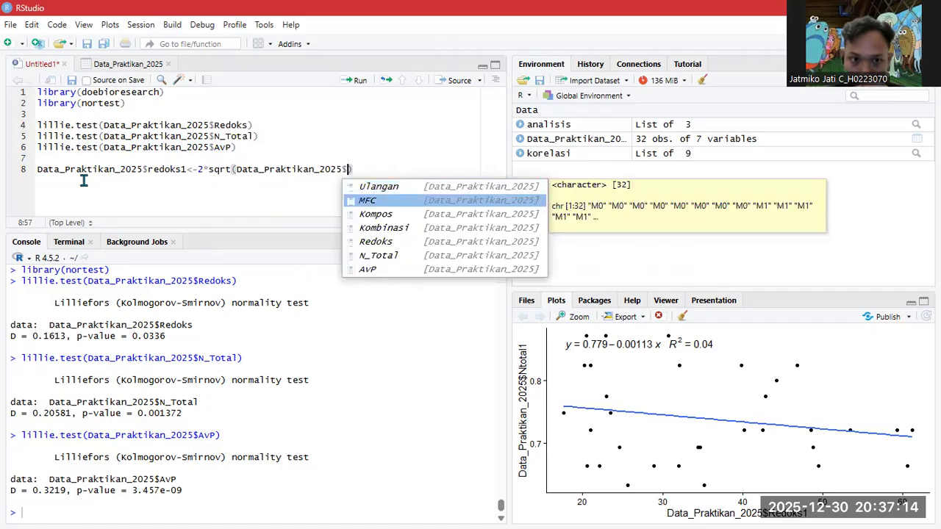
{"action": "key", "text": "Down"}
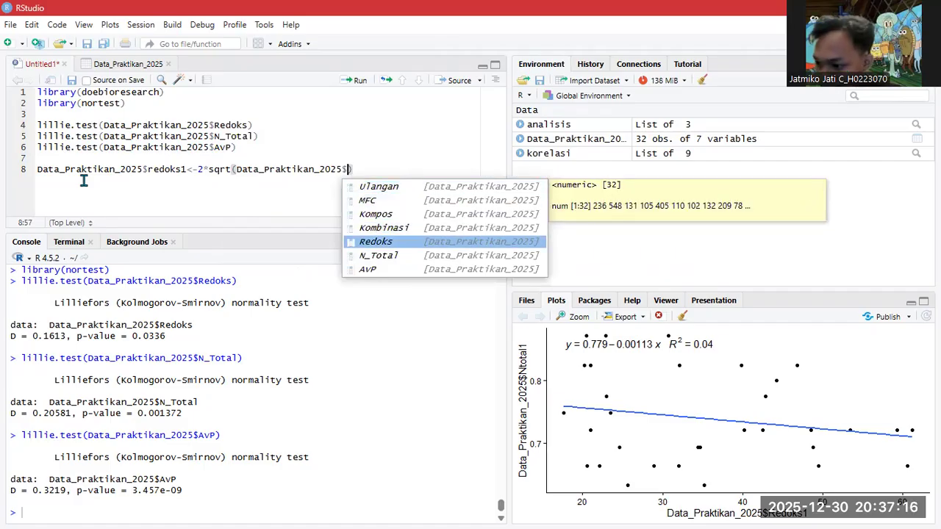
{"action": "key", "text": "Tab"}
{"action": "type", "text": ")"}
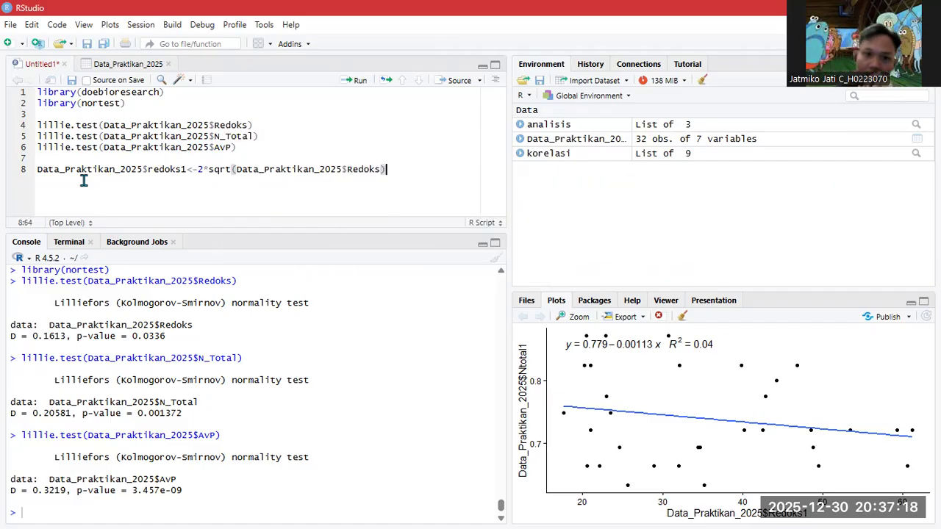
{"action": "key", "text": "Return"}
- Write line 9: Data_Praktikan_2025$Ntotal1<-2*sqrt(Data_Praktikan_2025$N_Total)
{"action": "type", "text": "data"}
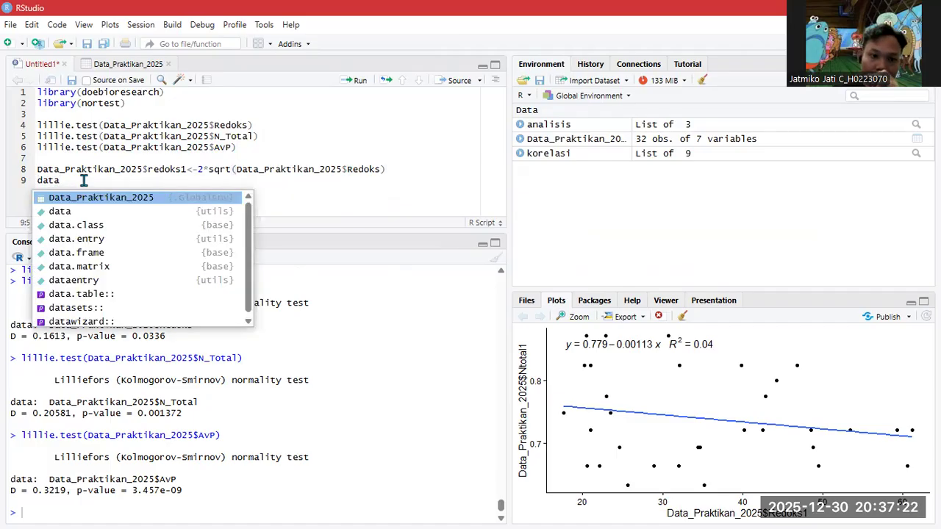
{"action": "key", "text": "Tab"}
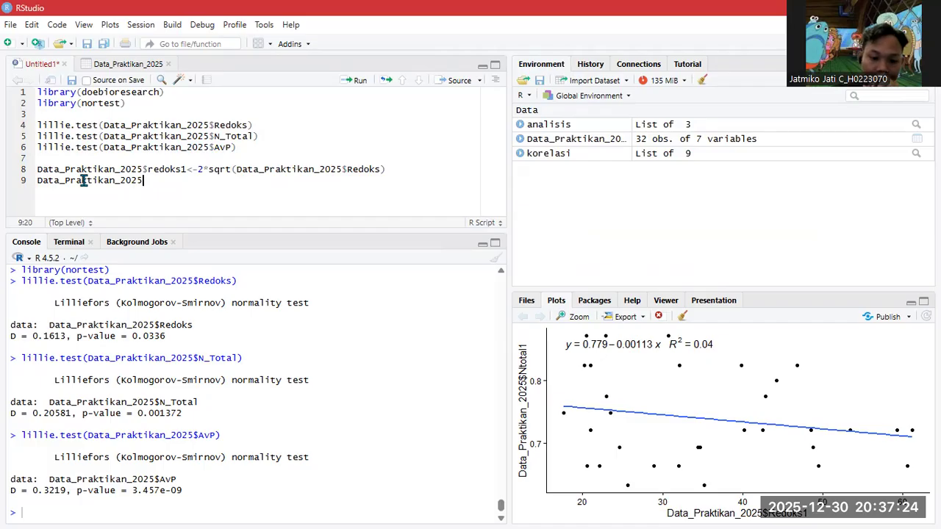
{"action": "type", "text": "$"}
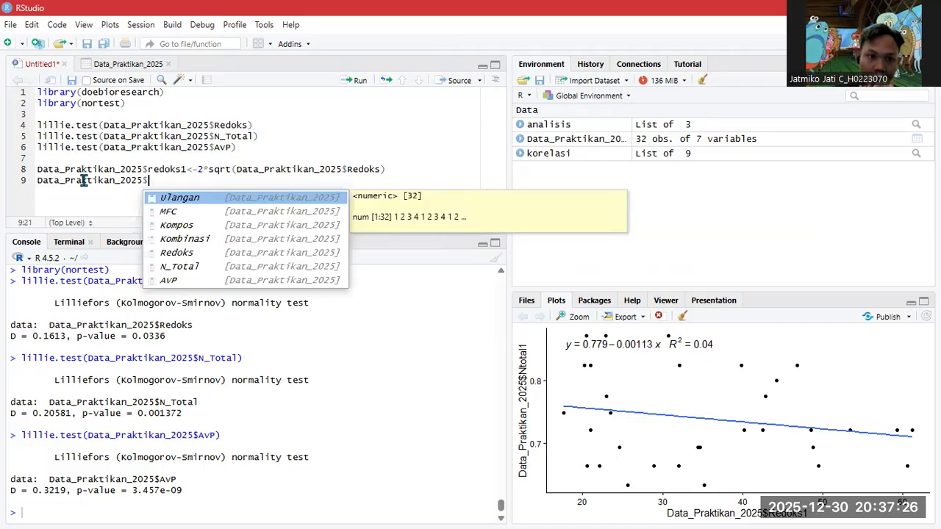
{"action": "type", "text": "n"}
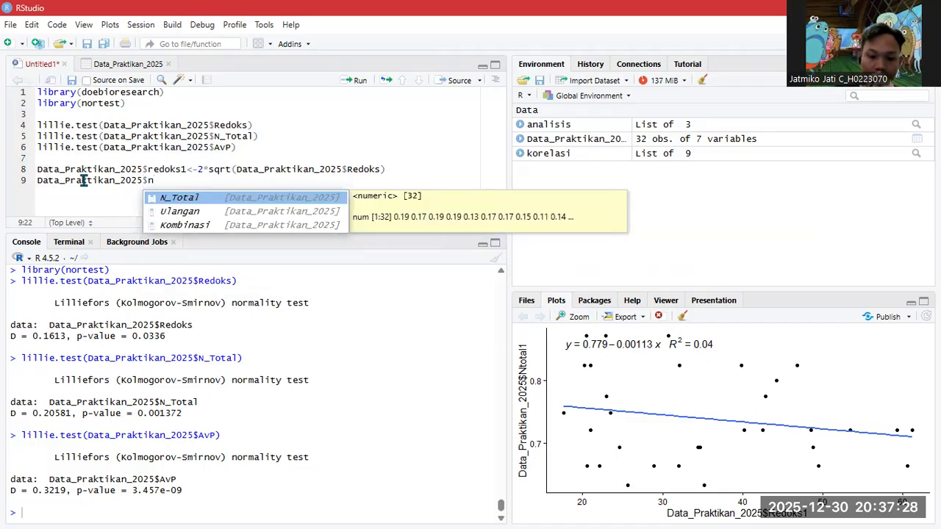
{"action": "key", "text": "BackSpace"}
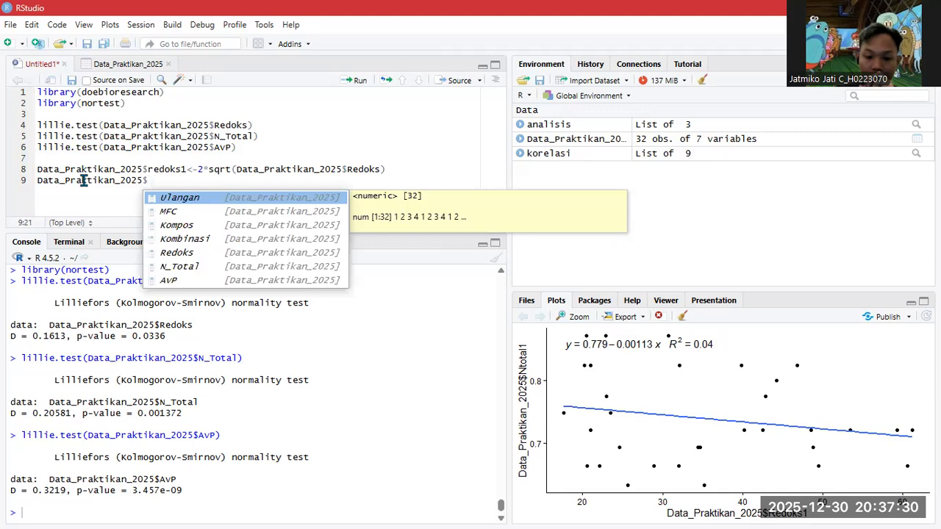
{"action": "type", "text": "Nt"}
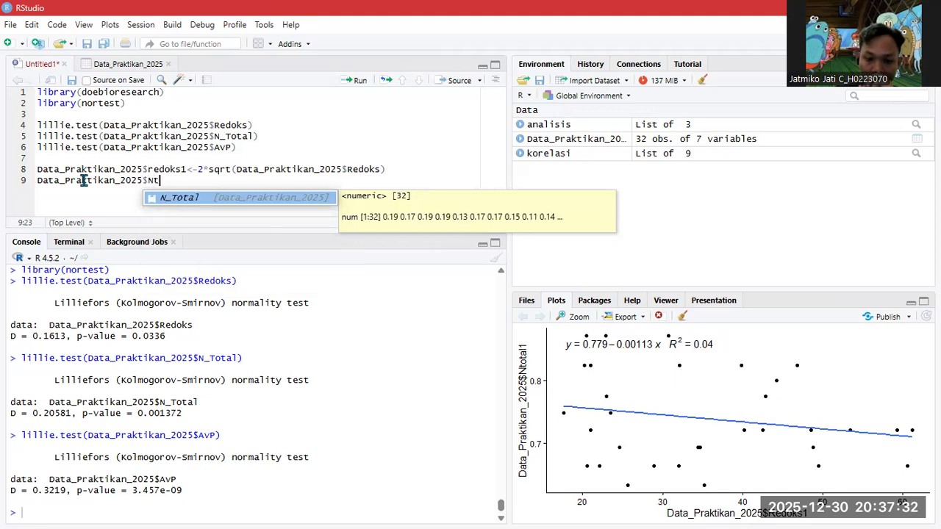
{"action": "type", "text": "otal1"}
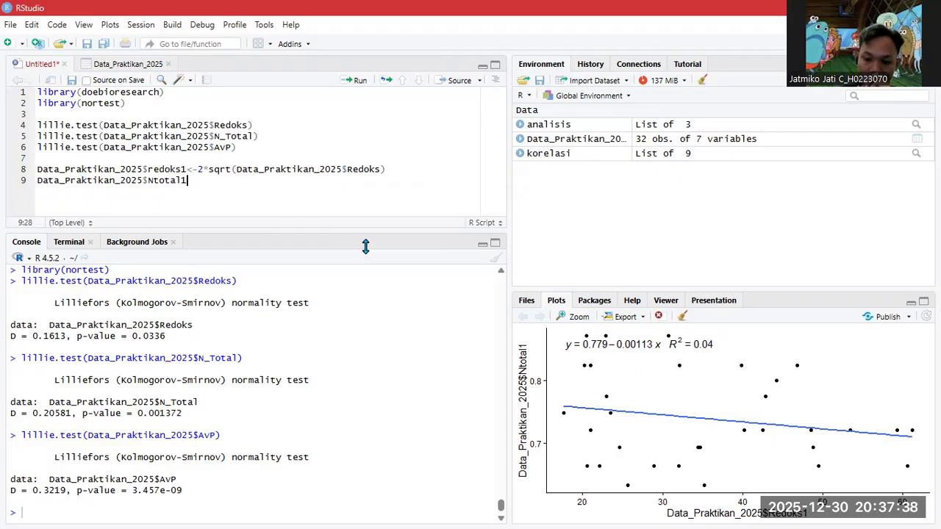
{"action": "type", "text": "<-2"}
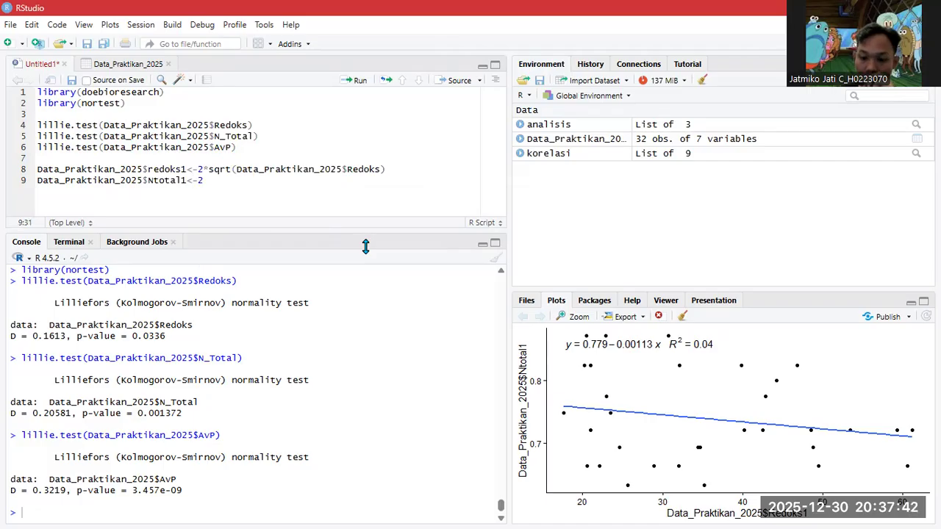
{"action": "type", "text": "*s"}
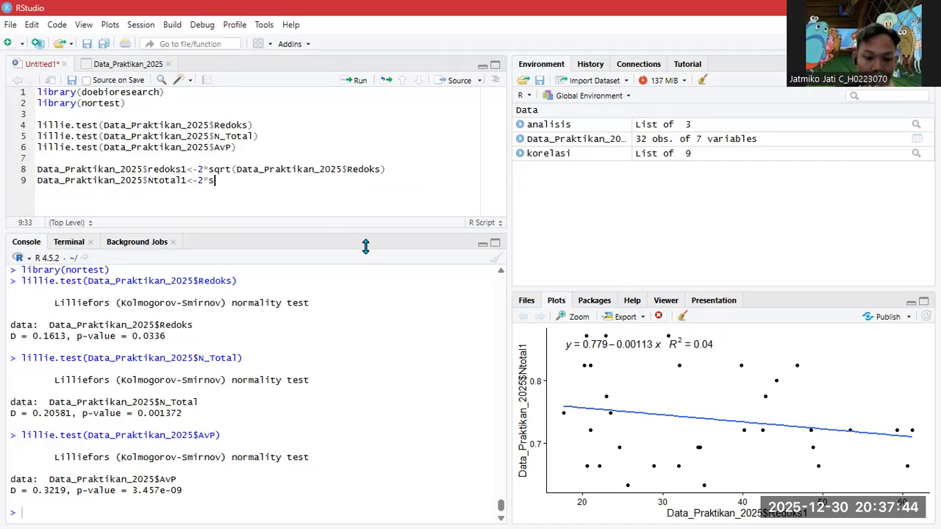
{"action": "type", "text": "qrt"}
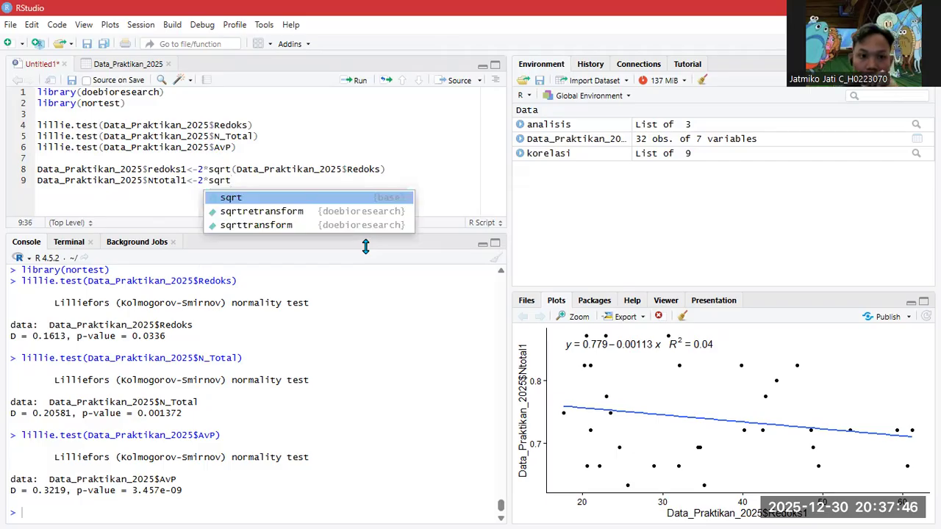
{"action": "type", "text": "("}
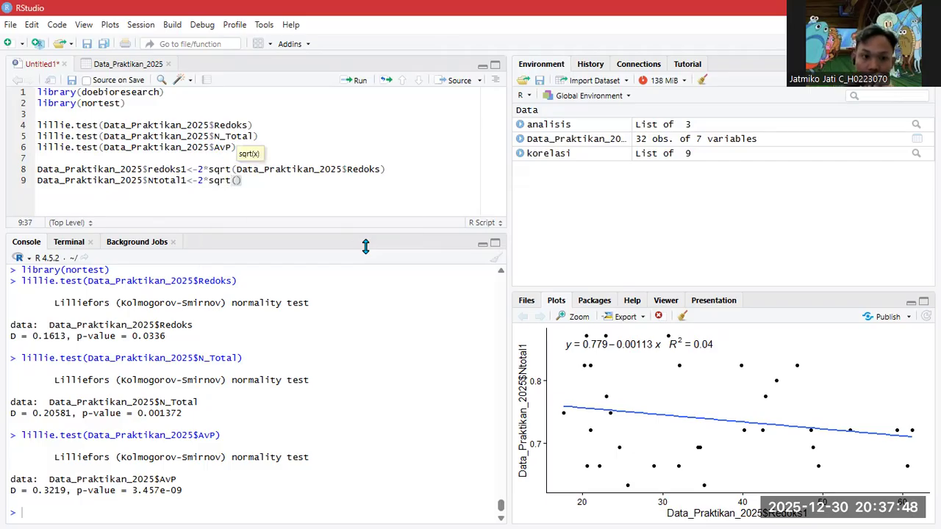
{"action": "type", "text": "data"}
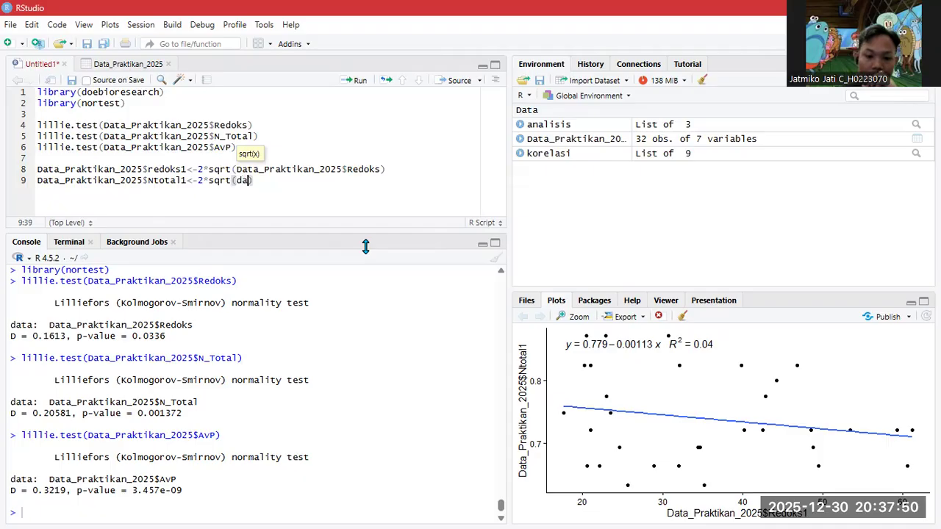
{"action": "key", "text": "Return"}
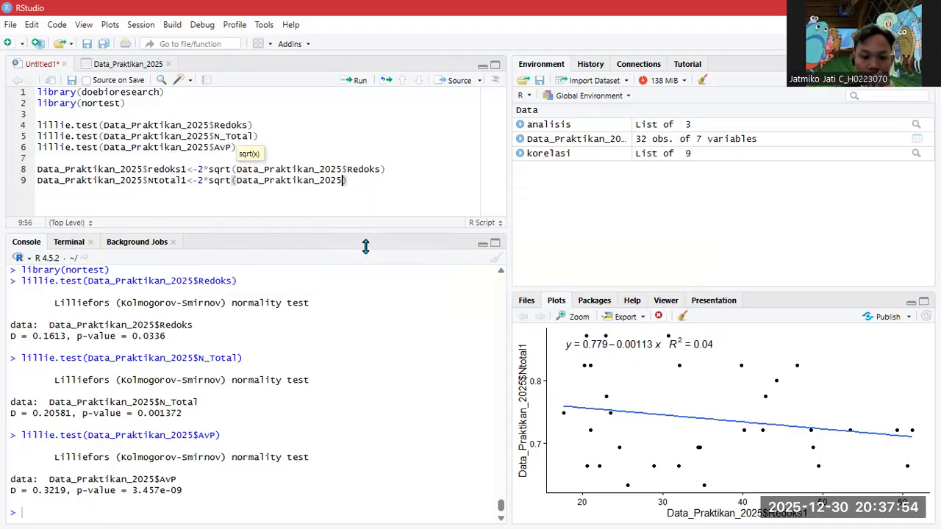
{"action": "type", "text": "$"}
{"action": "key", "text": "Down"}
{"action": "key", "text": "Down"}
{"action": "key", "text": "Down"}
{"action": "key", "text": "Down"}
{"action": "key", "text": "Down"}
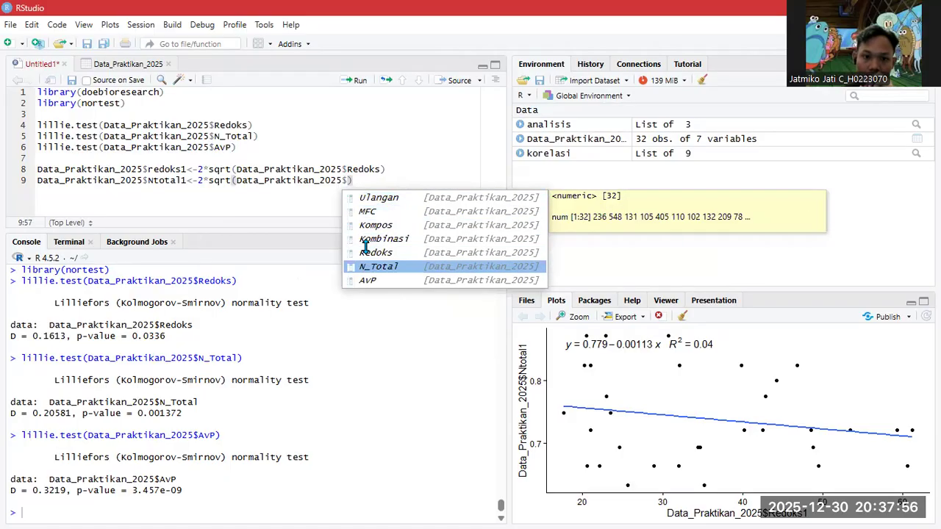
{"action": "key", "text": "Return"}
{"action": "key", "text": "End"}
{"action": "key", "text": "Return"}
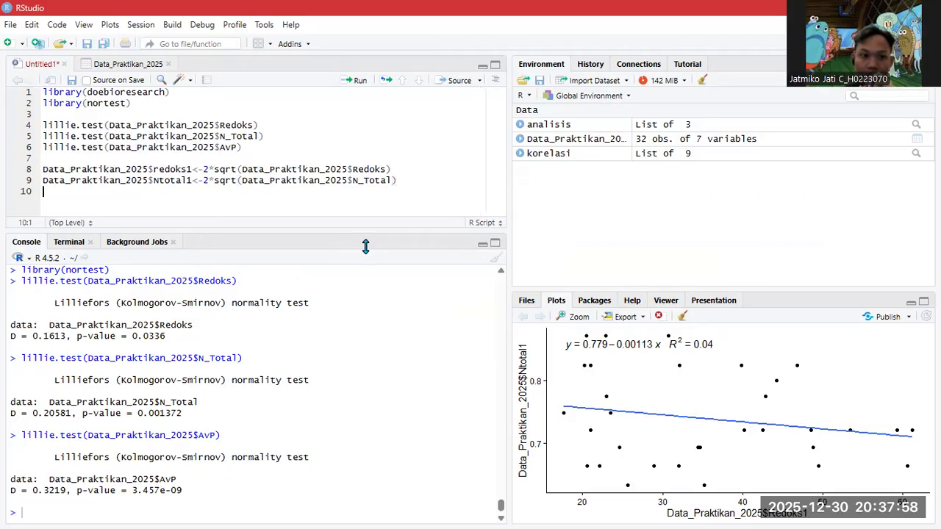
- Write line 10: Data_Praktikan_2025$AvP1<-2*sqrt(Data_Praktikan_2025$AvP)
{"action": "type", "text": "data"}
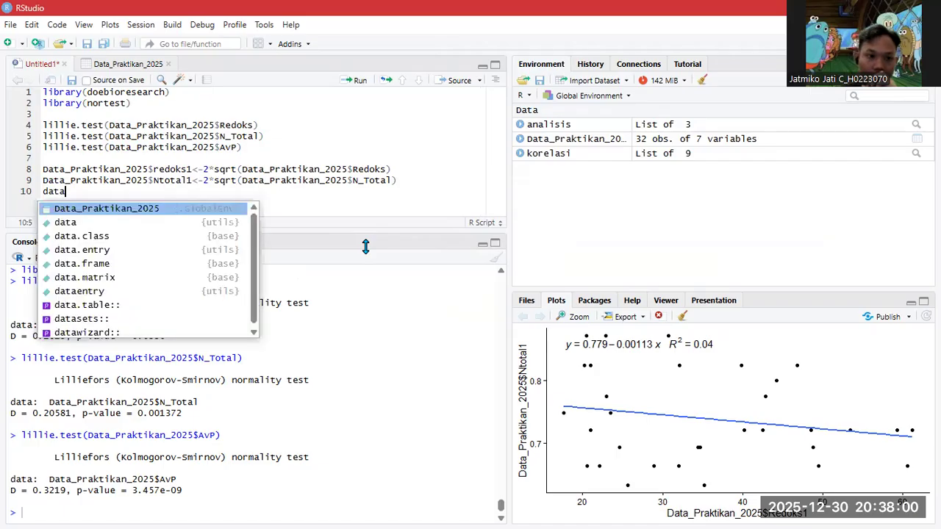
{"action": "key", "text": "Return"}
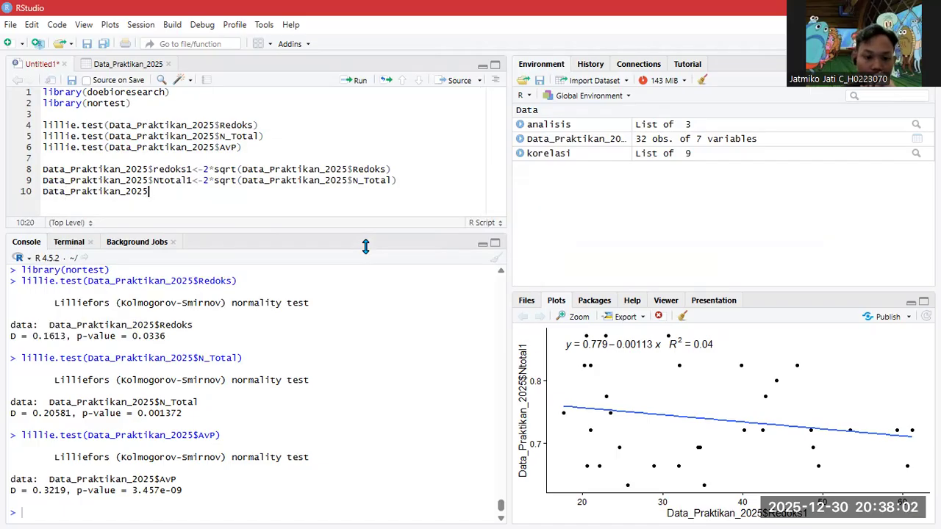
{"action": "type", "text": "$"}
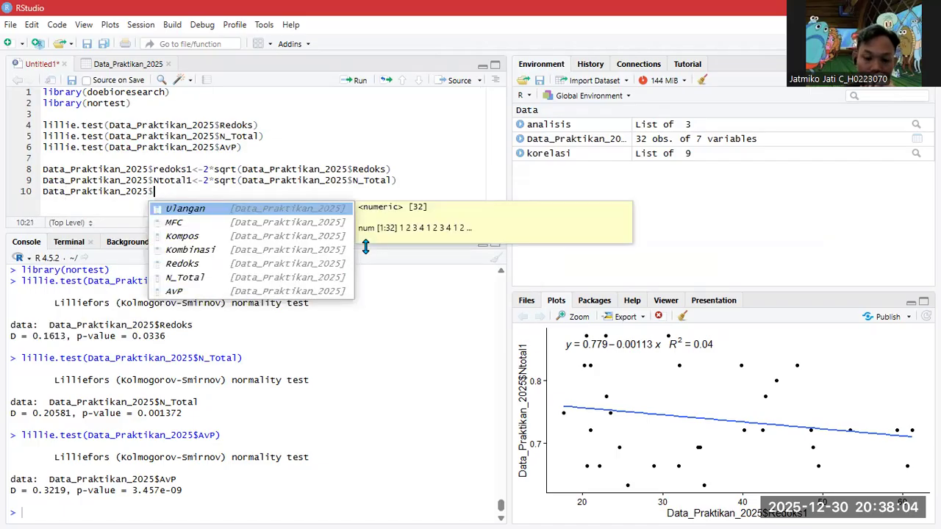
{"action": "type", "text": "Av"}
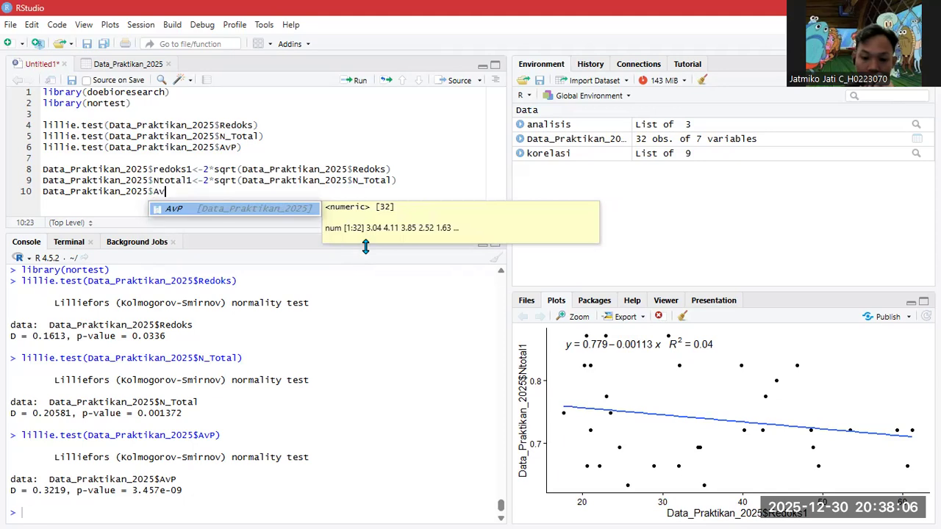
{"action": "type", "text": "P1"}
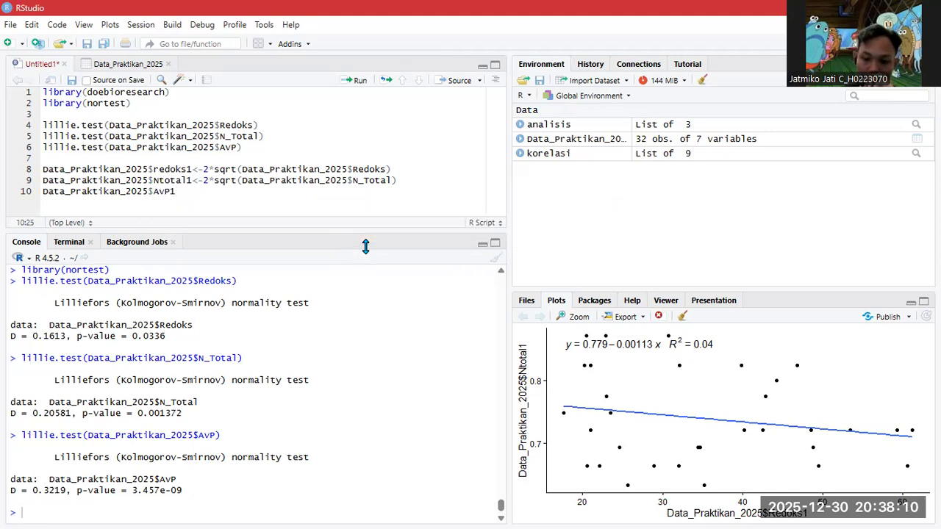
{"action": "type", "text": "<-"}
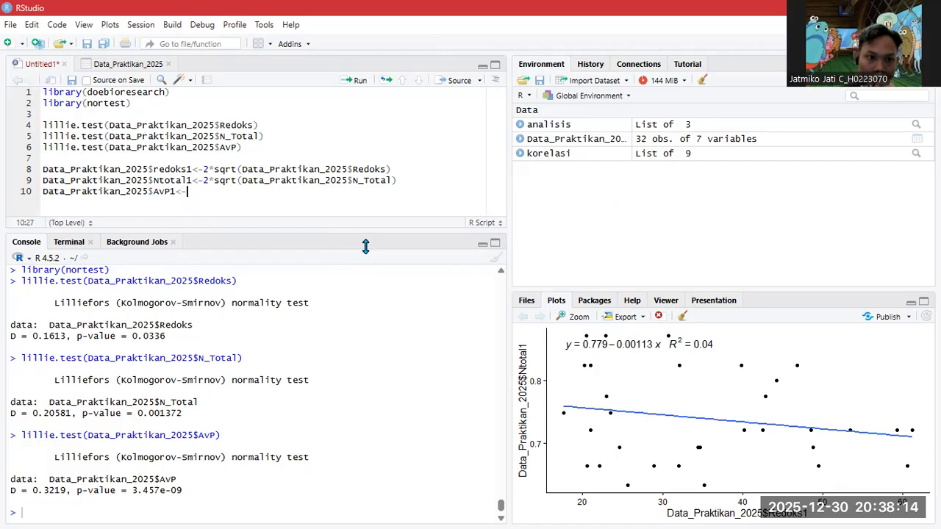
{"action": "type", "text": "2"}
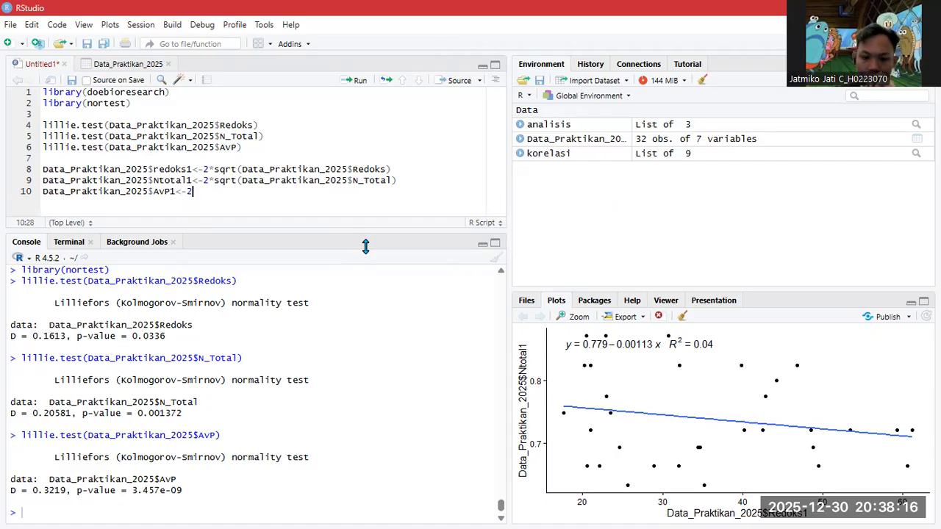
{"action": "type", "text": "*"}
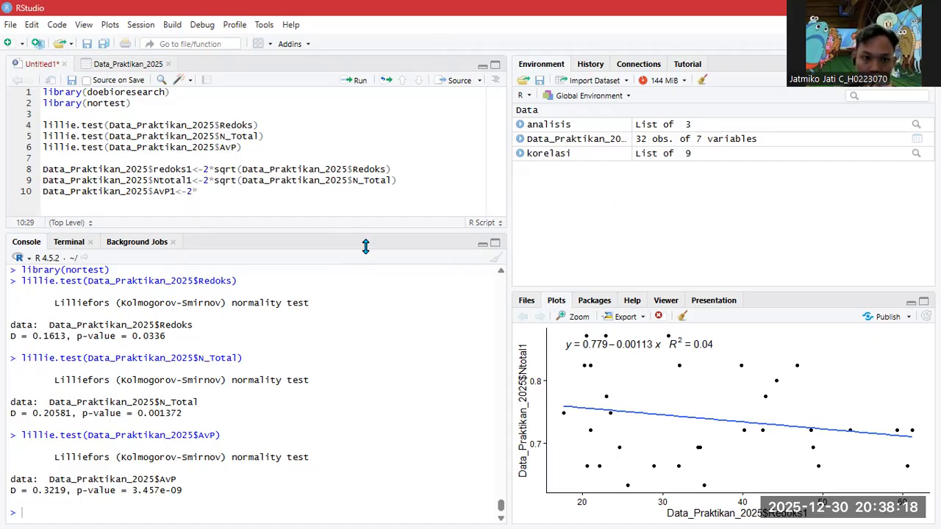
{"action": "type", "text": "sqrt"}
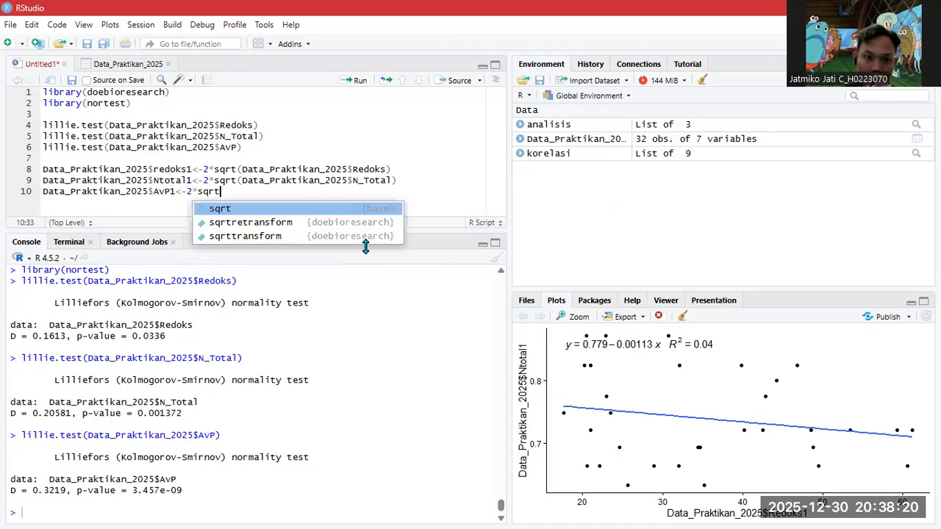
{"action": "type", "text": "(data"}
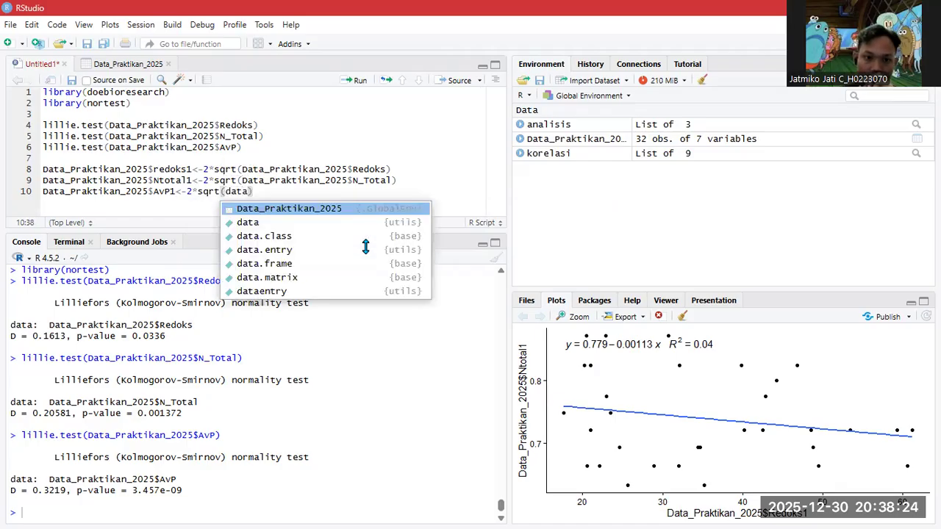
{"action": "key", "text": "Tab"}
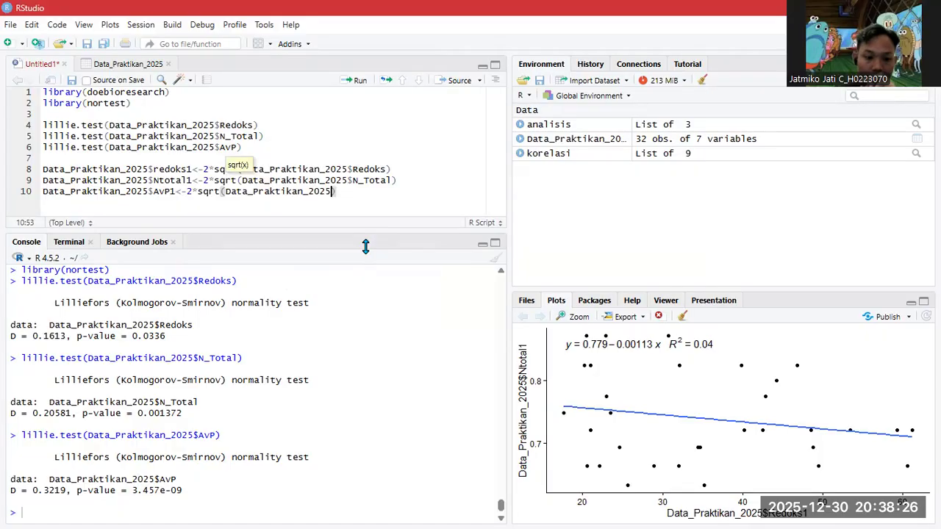
{"action": "type", "text": "$"}
{"action": "key", "text": "Down"}
{"action": "key", "text": "Down"}
{"action": "key", "text": "Down"}
{"action": "key", "text": "Down"}
{"action": "key", "text": "Down"}
{"action": "key", "text": "Down"}
{"action": "key", "text": "Tab"}
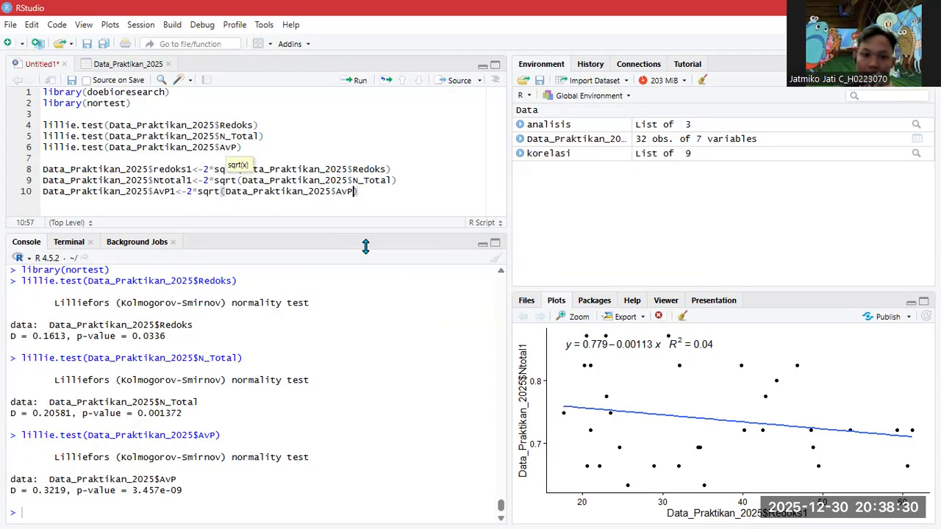
- Run lines 8–10 and check the new redoks1, Ntotal1 and AvP1 columns in the data view
{"action": "left_click_drag", "start_coordinate": [364, 193], "coordinate": [41, 171]}
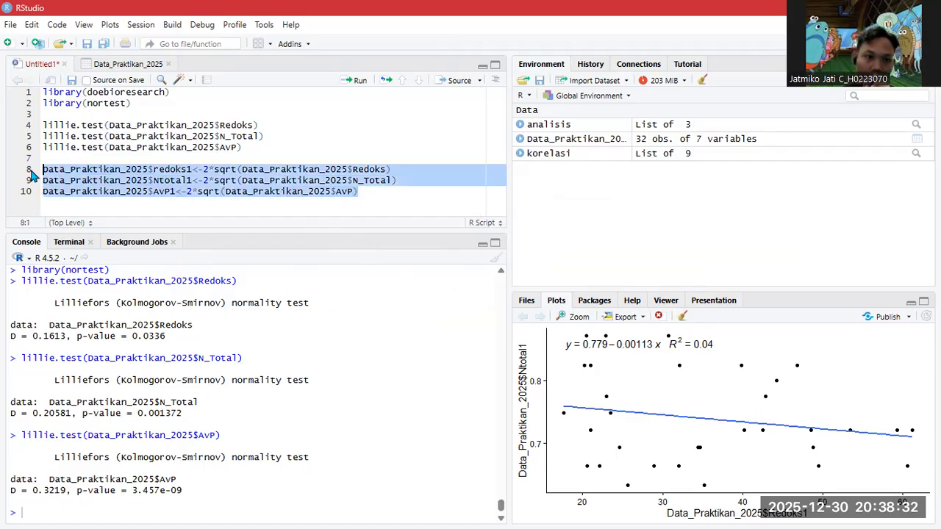
{"action": "left_click", "coordinate": [356, 81]}
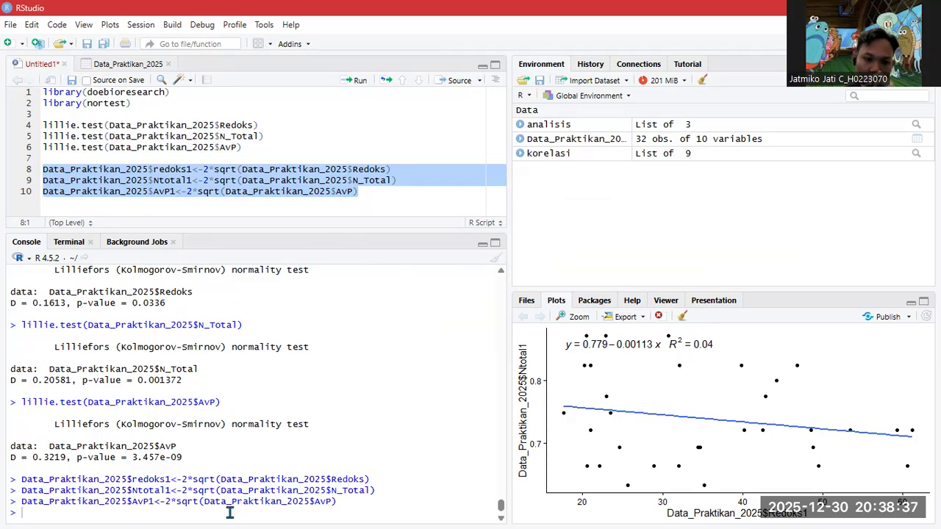
{"action": "left_click", "coordinate": [133, 66]}
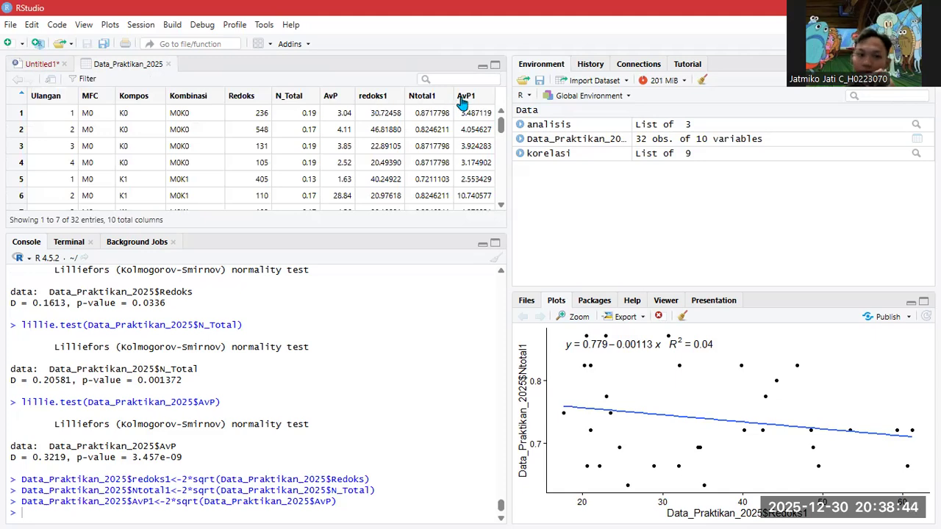
{"action": "left_click", "coordinate": [42, 65]}
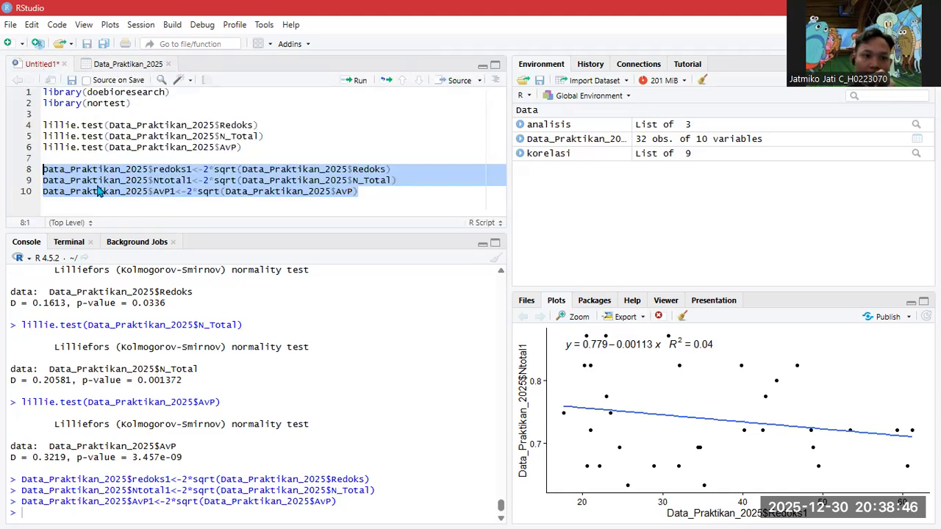
{"action": "left_click", "coordinate": [364, 193]}
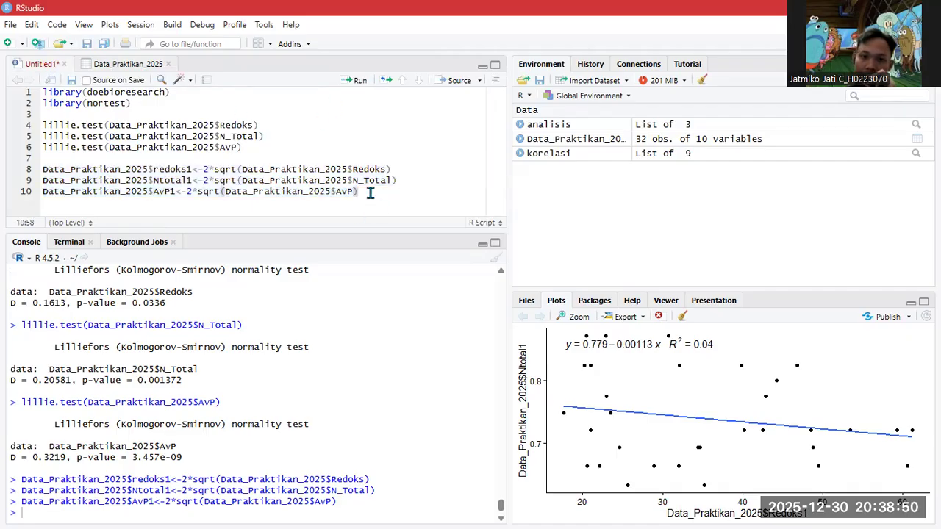
- Add lillie.test(Data_Praktikan_2025$redoks1) on line 12
{"action": "key", "text": "Return"}
{"action": "key", "text": "Return"}
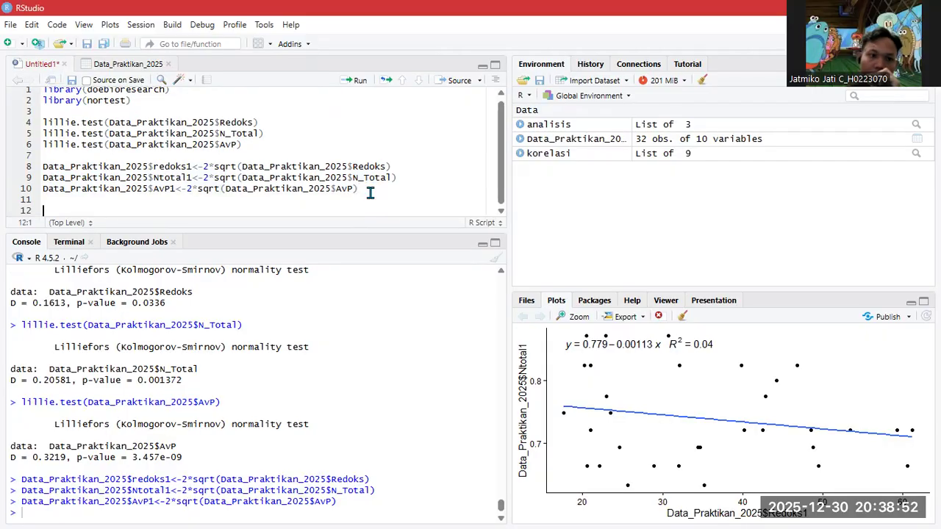
{"action": "type", "text": "lilli"}
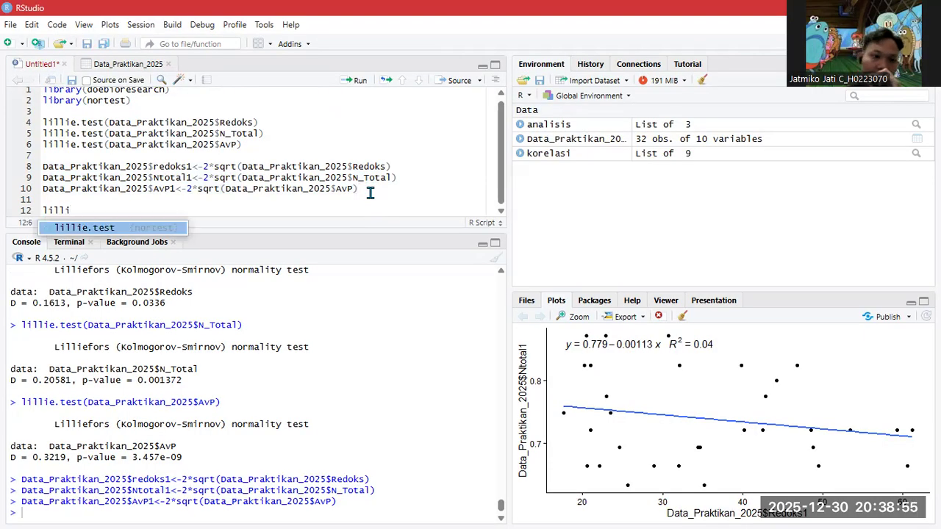
{"action": "left_click", "coordinate": [113, 229]}
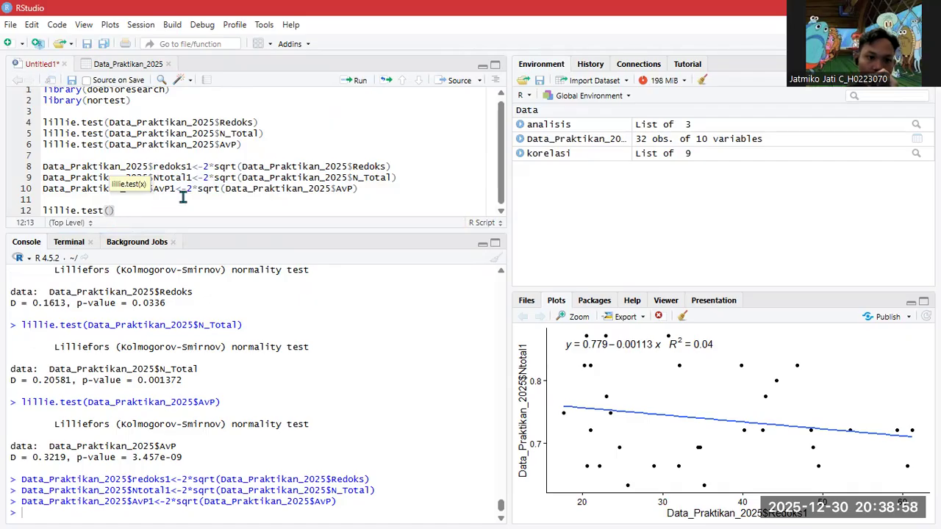
{"action": "type", "text": "dat"}
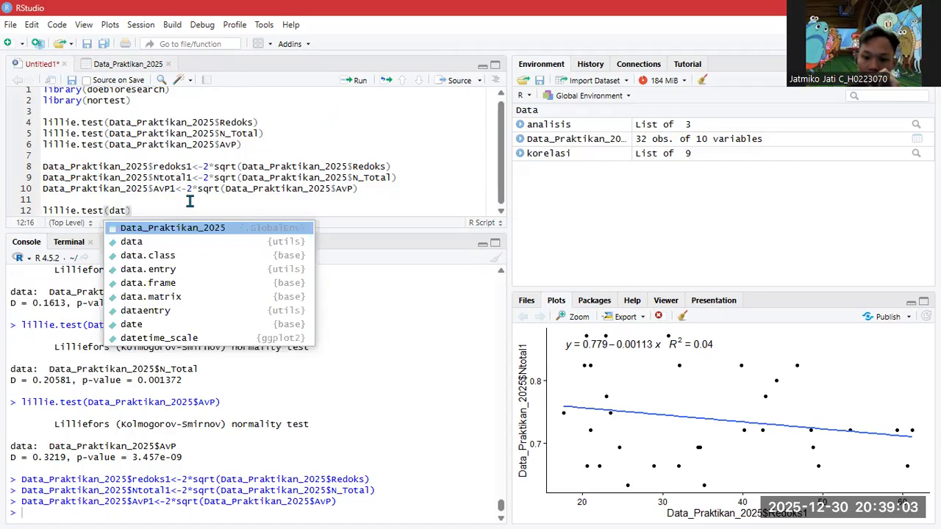
{"action": "key", "text": "Return"}
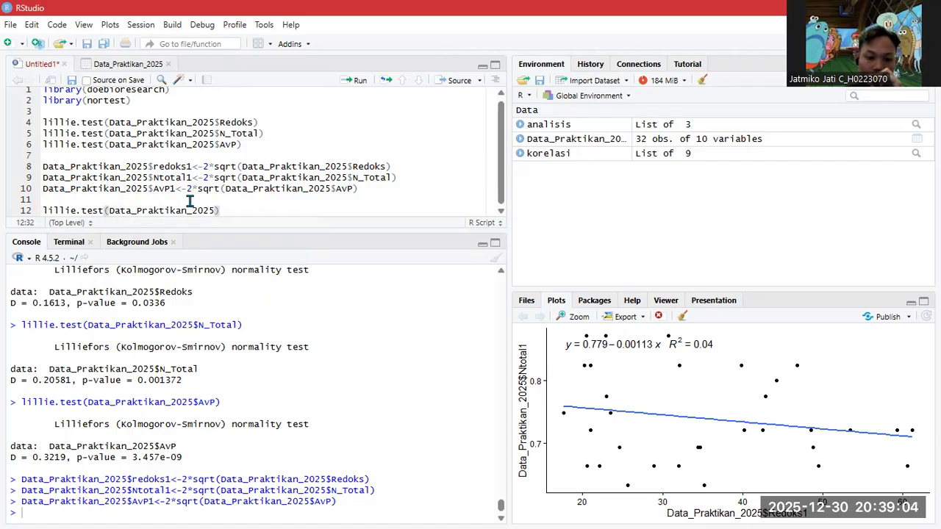
{"action": "type", "text": "$"}
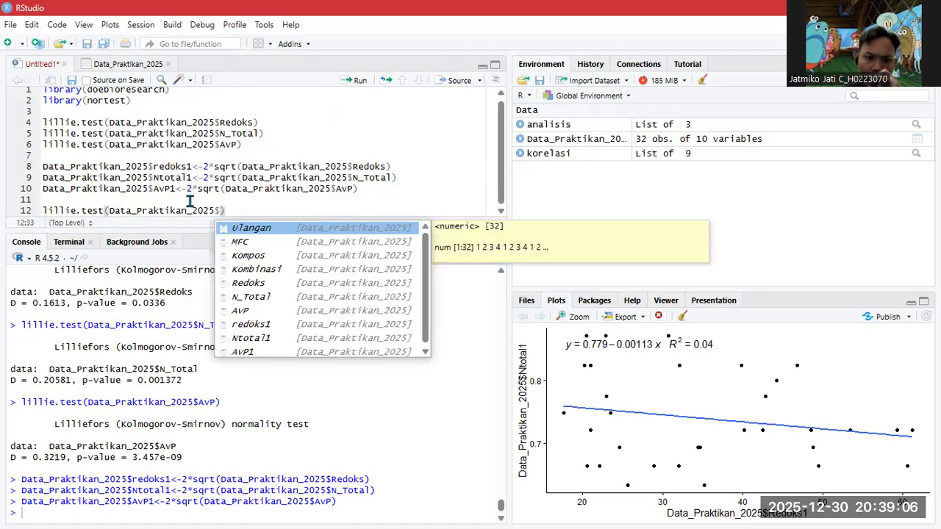
{"action": "key", "text": "Down"}
{"action": "key", "text": "Down"}
{"action": "key", "text": "Down"}
{"action": "key", "text": "Down"}
{"action": "key", "text": "Down"}
{"action": "key", "text": "Down"}
{"action": "key", "text": "Down"}
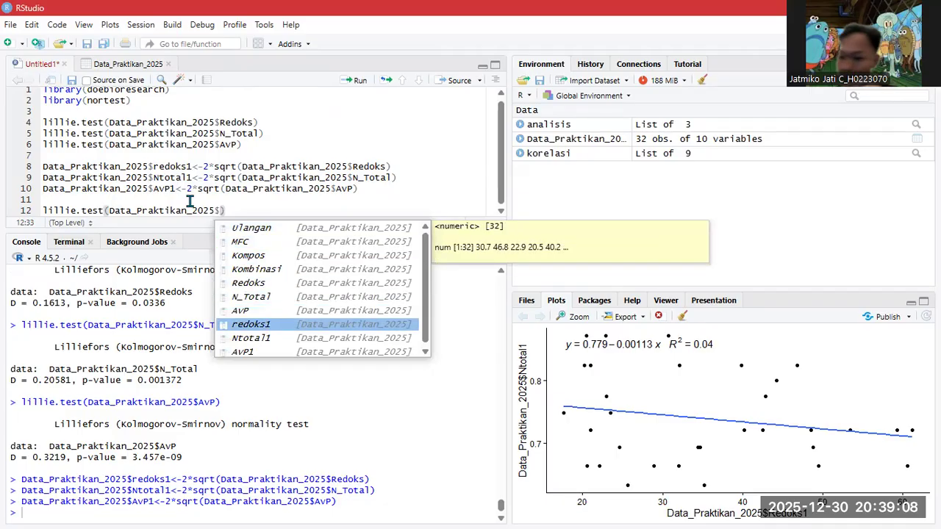
{"action": "key", "text": "Return"}
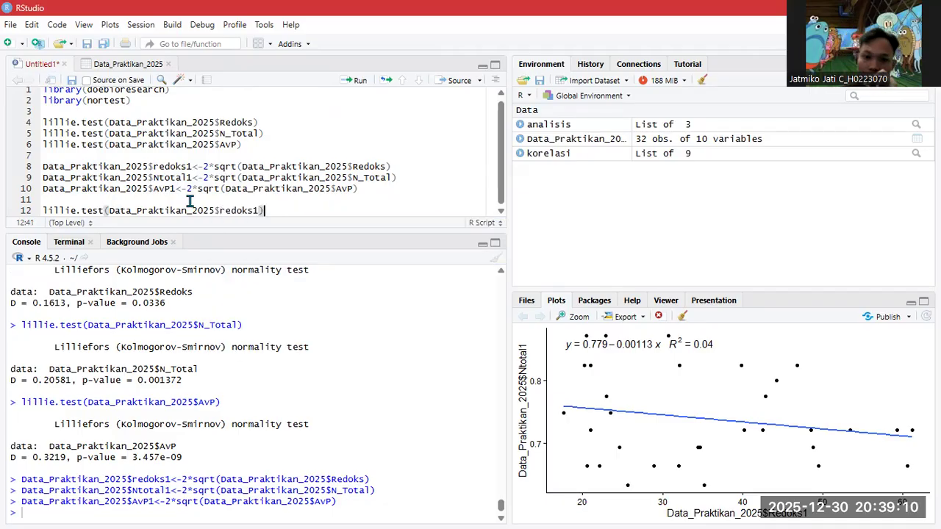
{"action": "key", "text": "Return"}
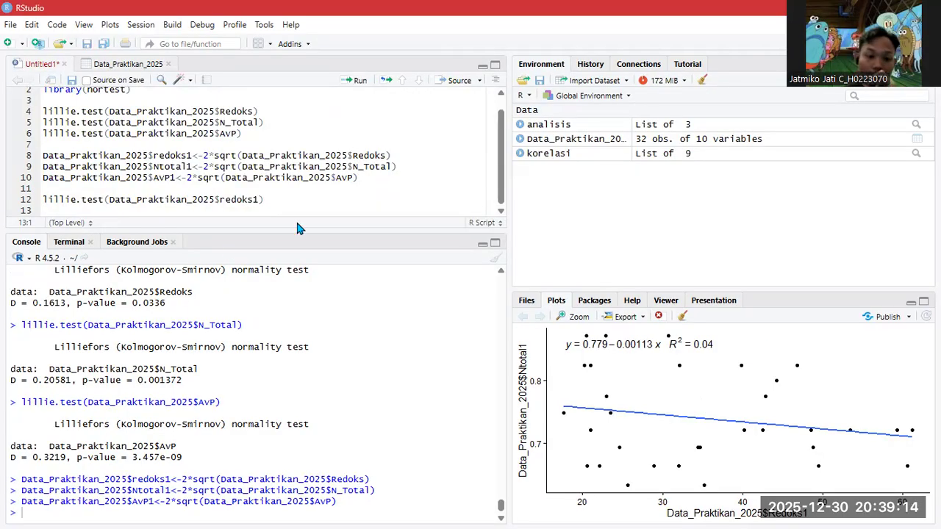
- Add lillie.test(Data_Praktikan_2025$Ntotal1) on line 13
{"action": "type", "text": "lill"}
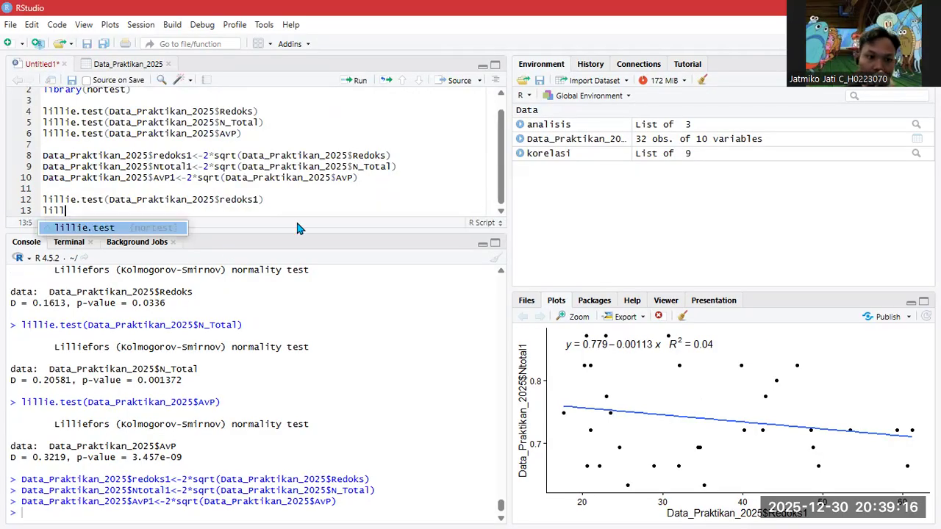
{"action": "key", "text": "Tab"}
{"action": "type", "text": "data"}
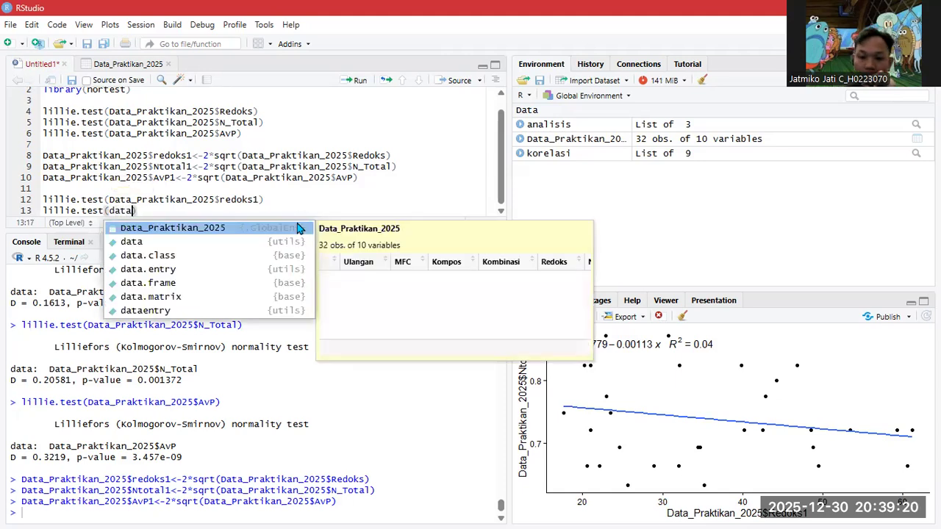
{"action": "key", "text": "Tab"}
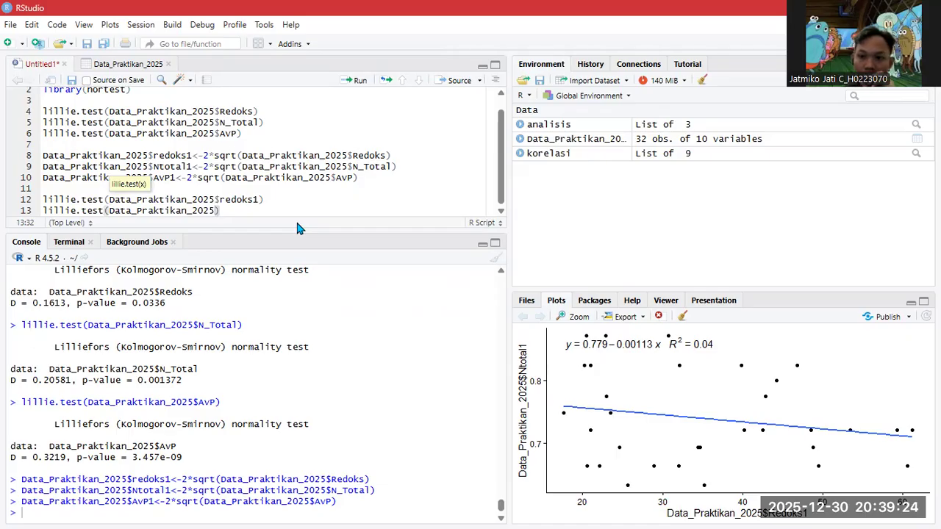
{"action": "type", "text": "$"}
{"action": "key", "text": "Down"}
{"action": "key", "text": "Down"}
{"action": "key", "text": "Down"}
{"action": "key", "text": "Down"}
{"action": "key", "text": "Down"}
{"action": "key", "text": "Down"}
{"action": "key", "text": "Down"}
{"action": "key", "text": "Down"}
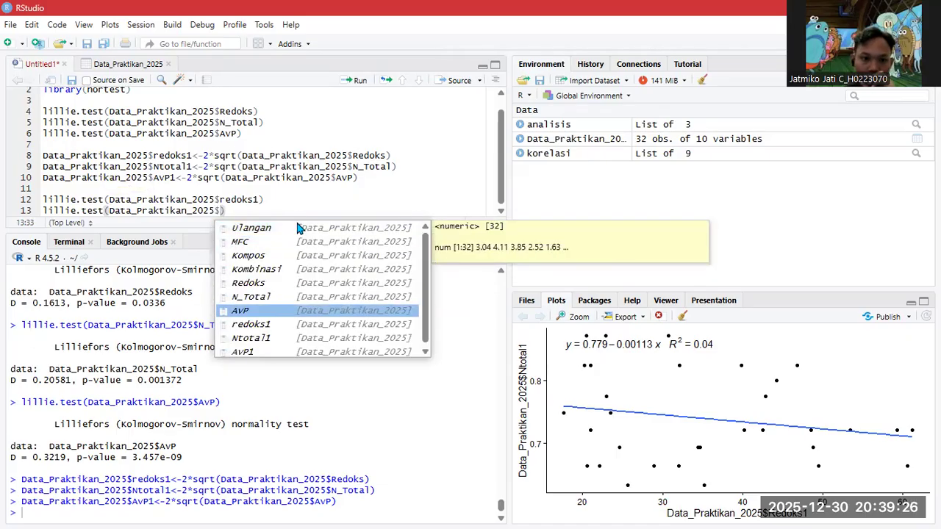
{"action": "key", "text": "Tab"}
{"action": "type", "text": ")"}
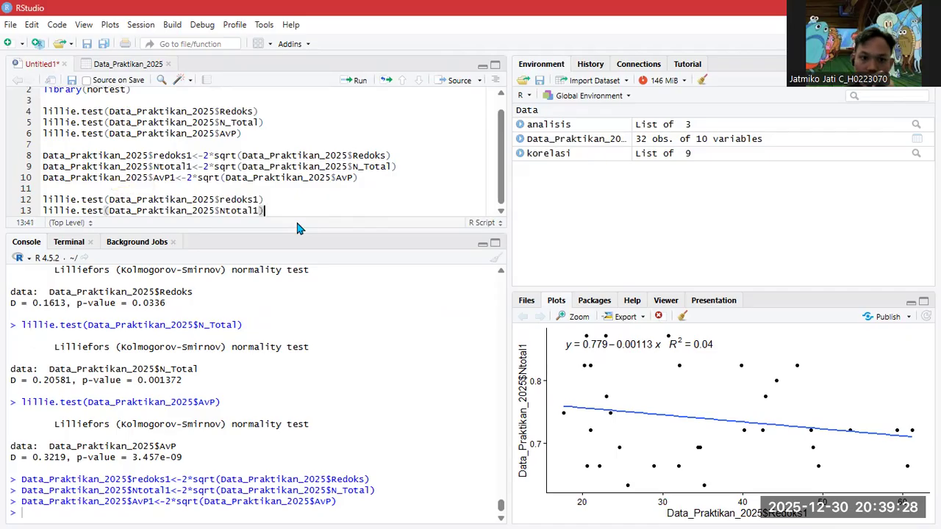
{"action": "key", "text": "Return"}
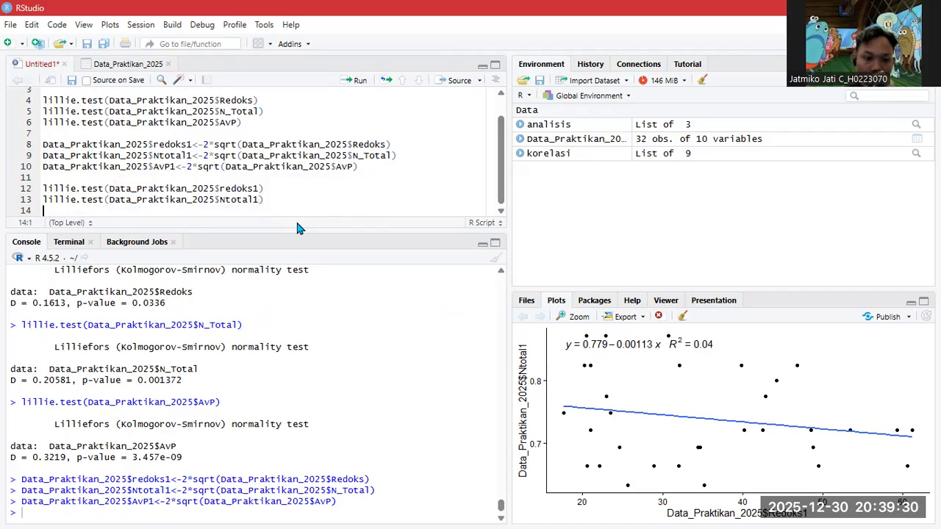
- Add lillie.test(Data_Praktikan_2025$AvP1) on line 14 and select lines 12–14
{"action": "type", "text": "lill"}
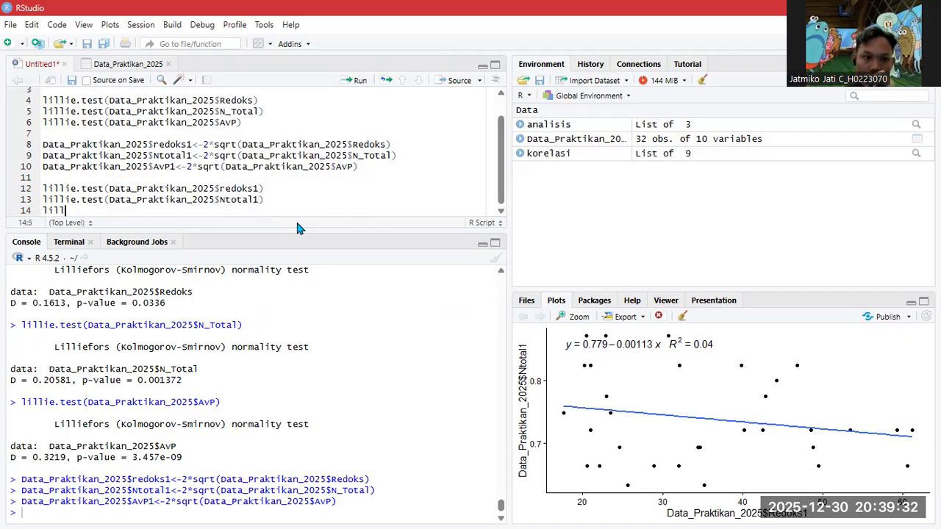
{"action": "type", "text": "ie.test(data"}
{"action": "key", "text": "Tab"}
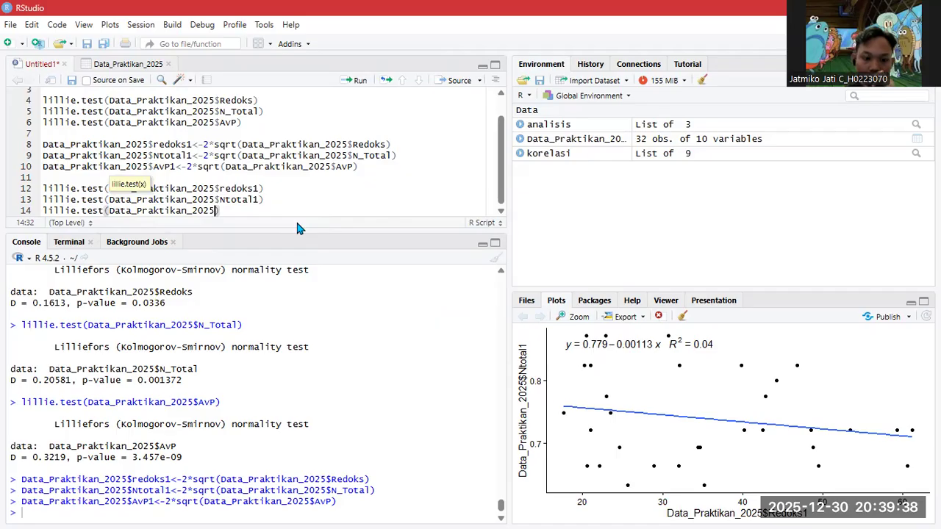
{"action": "type", "text": "$"}
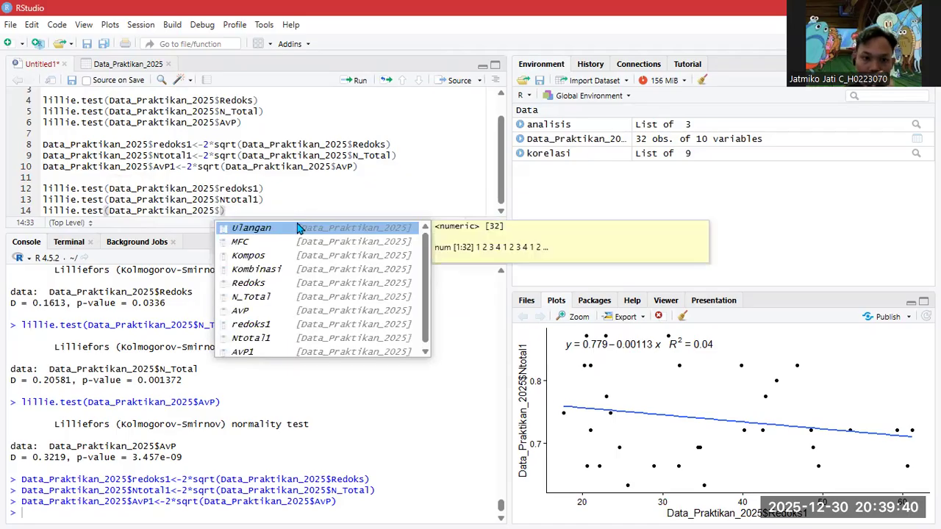
{"action": "key", "text": "Down"}
{"action": "key", "text": "Down"}
{"action": "key", "text": "Down"}
{"action": "key", "text": "Down"}
{"action": "key", "text": "Down"}
{"action": "key", "text": "Down"}
{"action": "key", "text": "Down"}
{"action": "key", "text": "Down"}
{"action": "key", "text": "Down"}
{"action": "key", "text": "Return"}
{"action": "key", "text": "Right"}
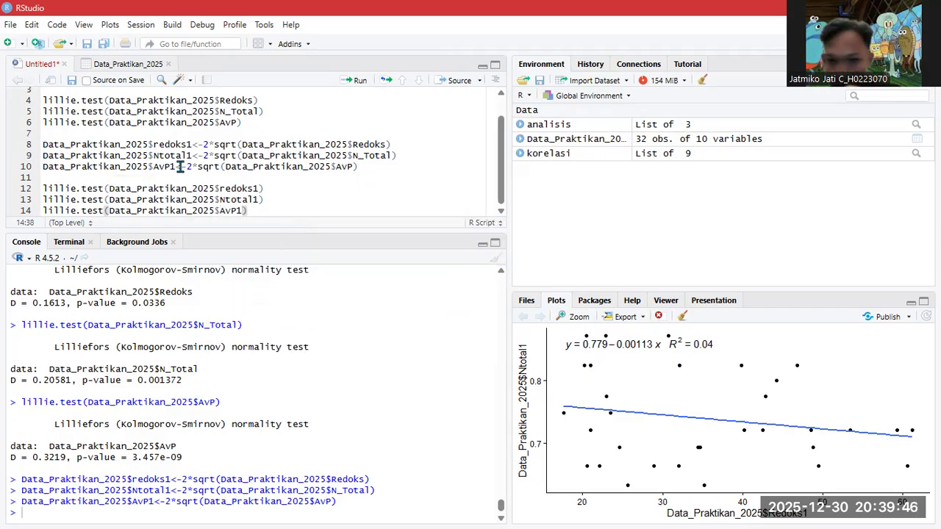
{"action": "left_click_drag", "start_coordinate": [248, 210], "coordinate": [40, 189]}
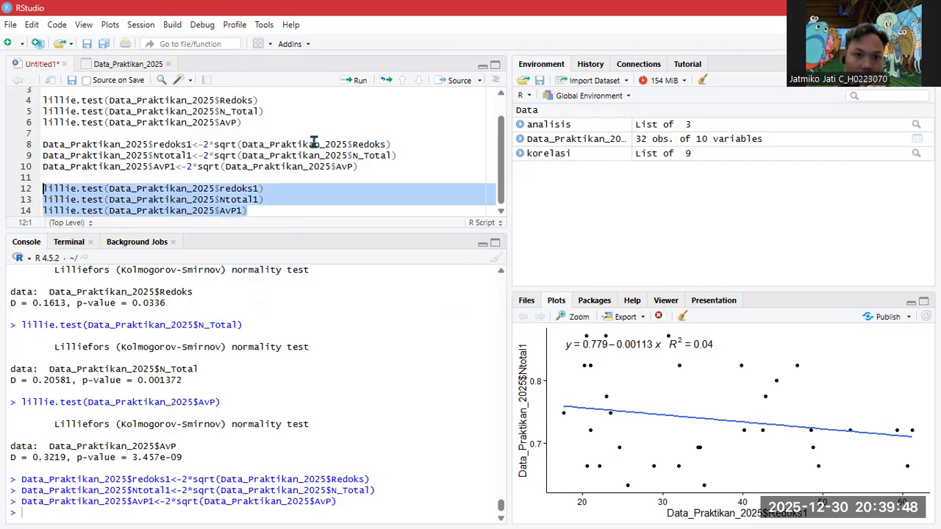
- Run the transformed-column Lilliefors tests (p = 0.1122, 0.004431, 0.0003496) and add blank lines below
{"action": "left_click", "coordinate": [358, 79]}
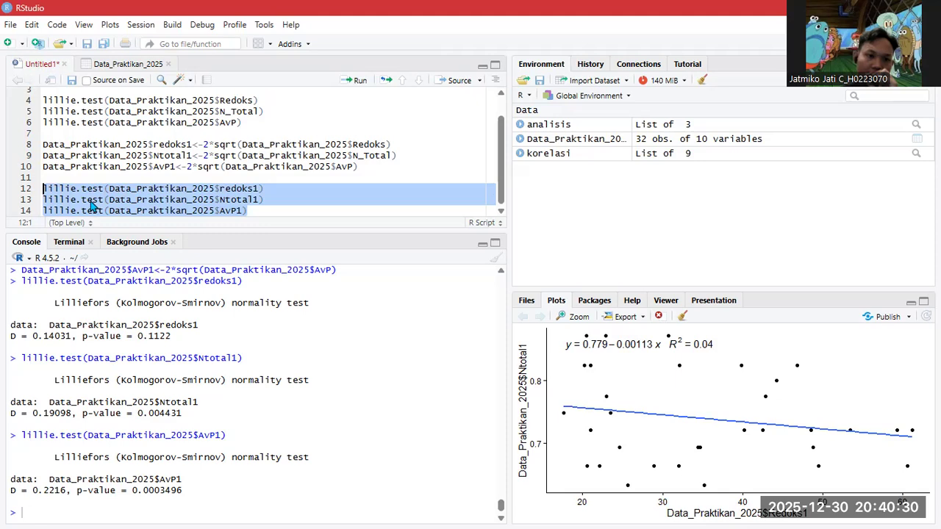
{"action": "left_click", "coordinate": [275, 210]}
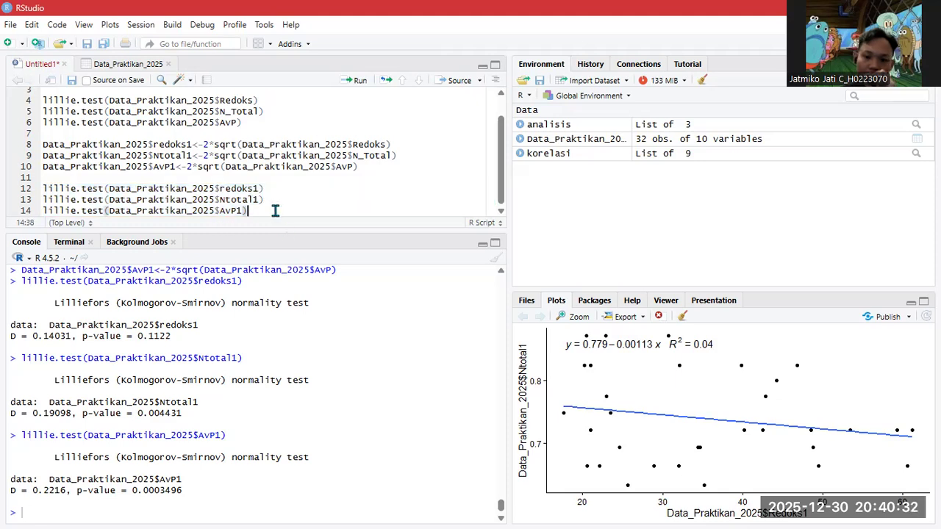
{"action": "key", "text": "Return"}
{"action": "key", "text": "Return"}
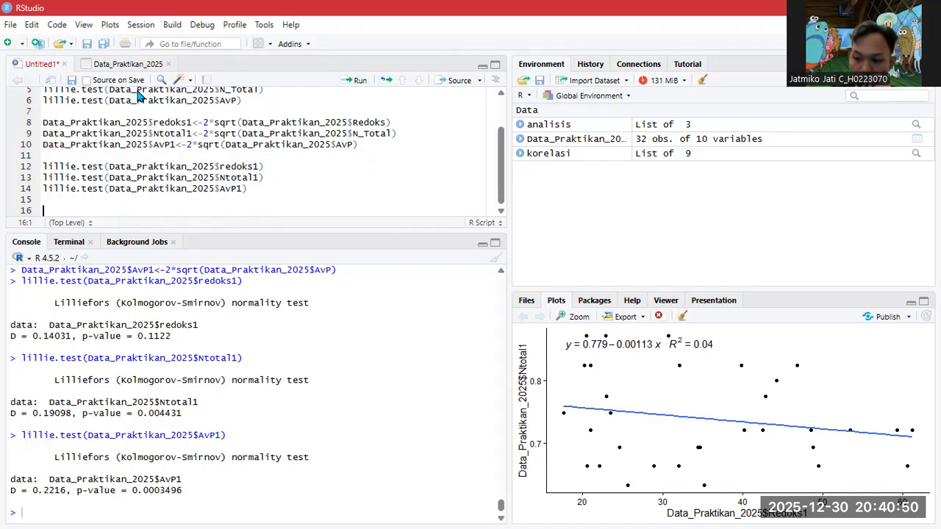
- Add kruskal.test(Ntotal1~MFC, data = Data_Praktikan_2025) on line 16
{"action": "type", "text": "rus"}
{"action": "key", "text": "Tab"}
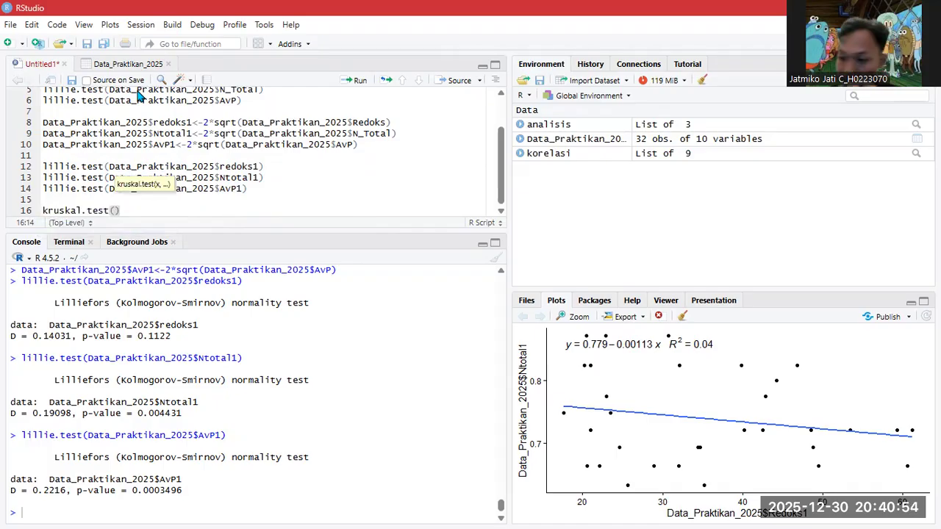
{"action": "type", "text": "ntot"}
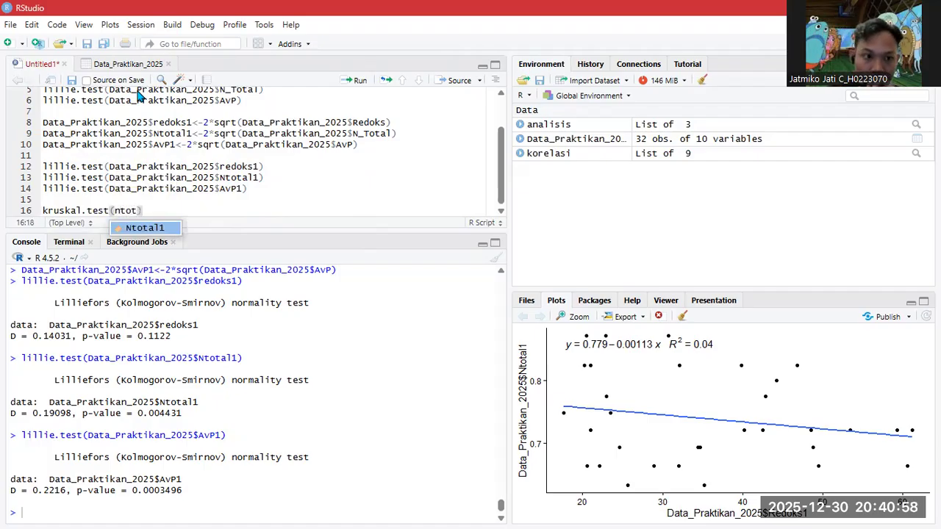
{"action": "key", "text": "Tab"}
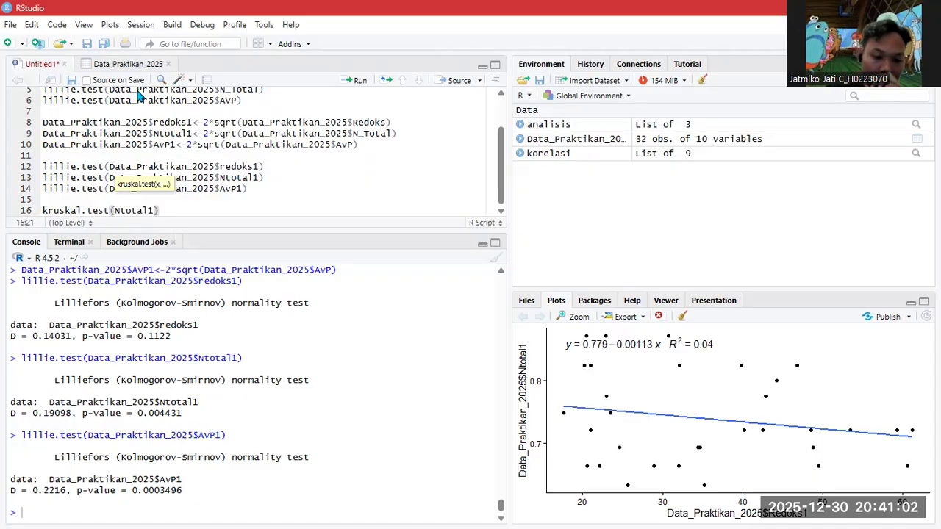
{"action": "type", "text": "~"}
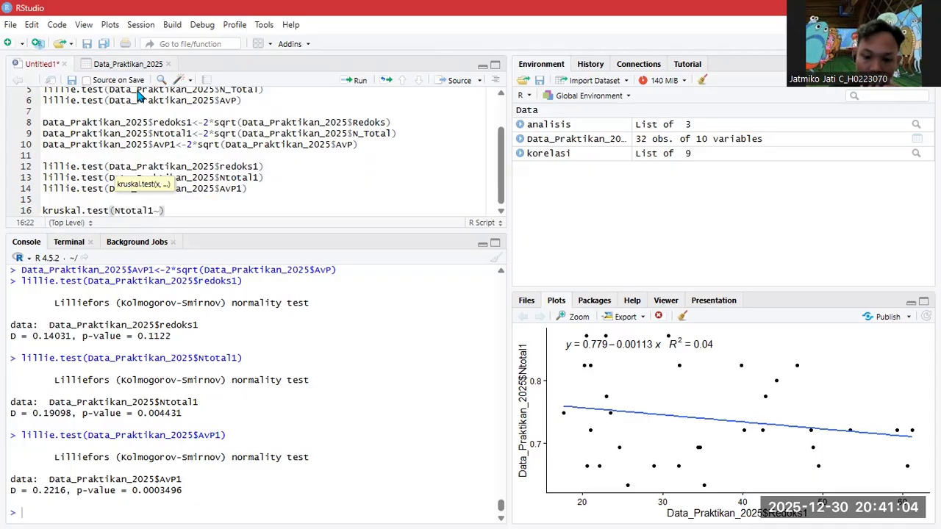
{"action": "type", "text": "MFC"}
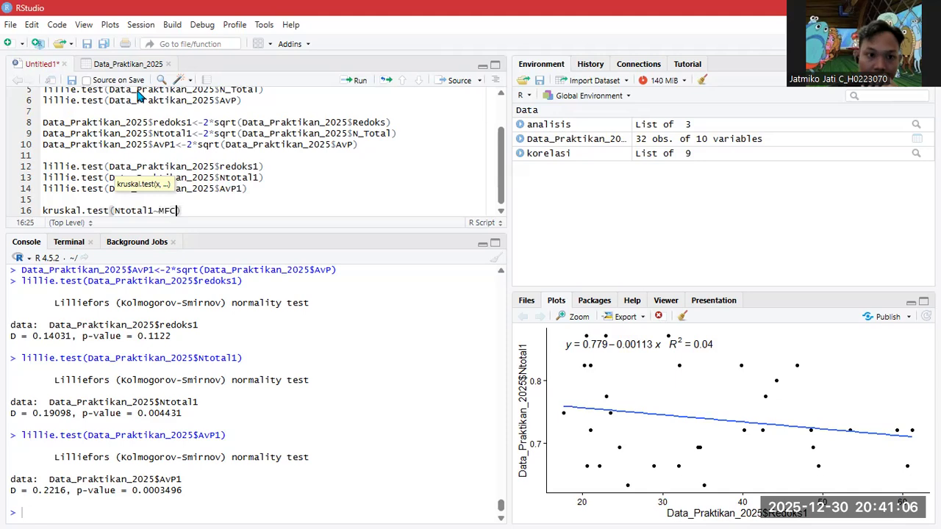
{"action": "type", "text": ",data"}
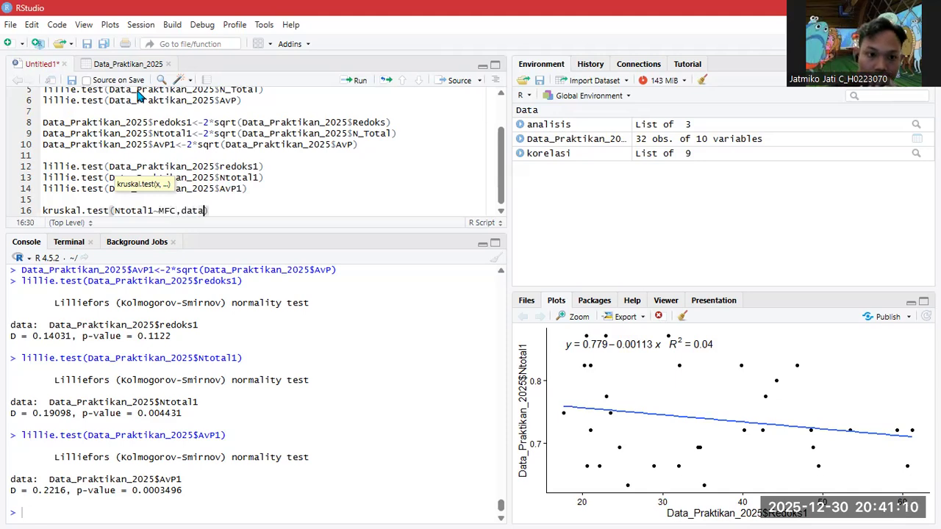
{"action": "key", "text": "Tab"}
{"action": "type", "text": "data"}
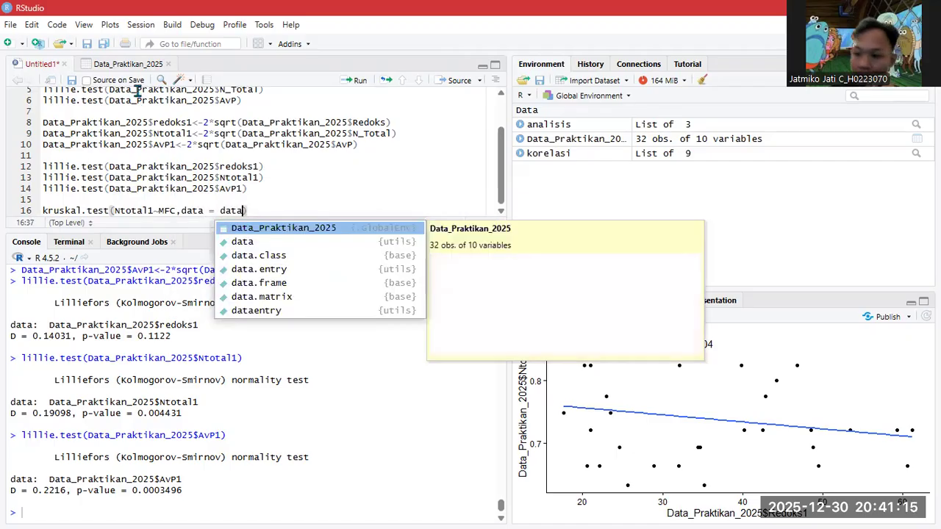
{"action": "key", "text": "Tab"}
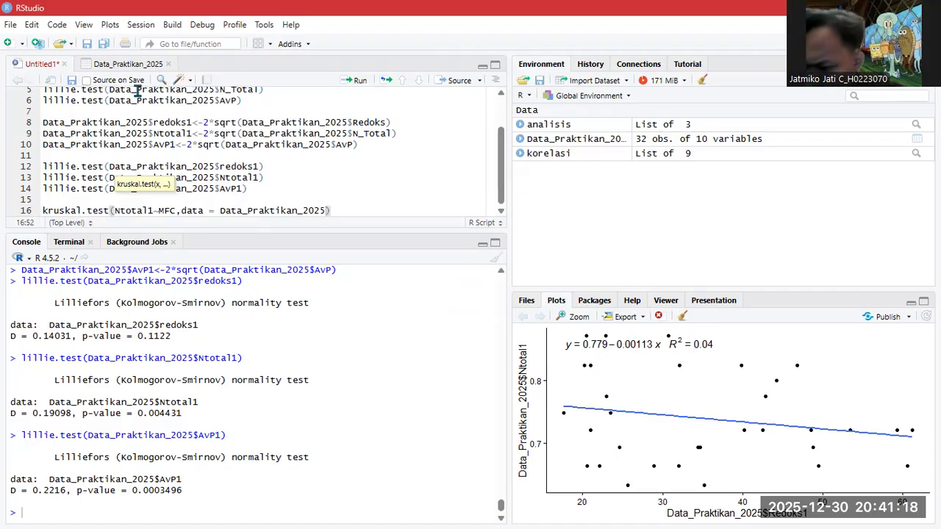
{"action": "type", "text": ")"}
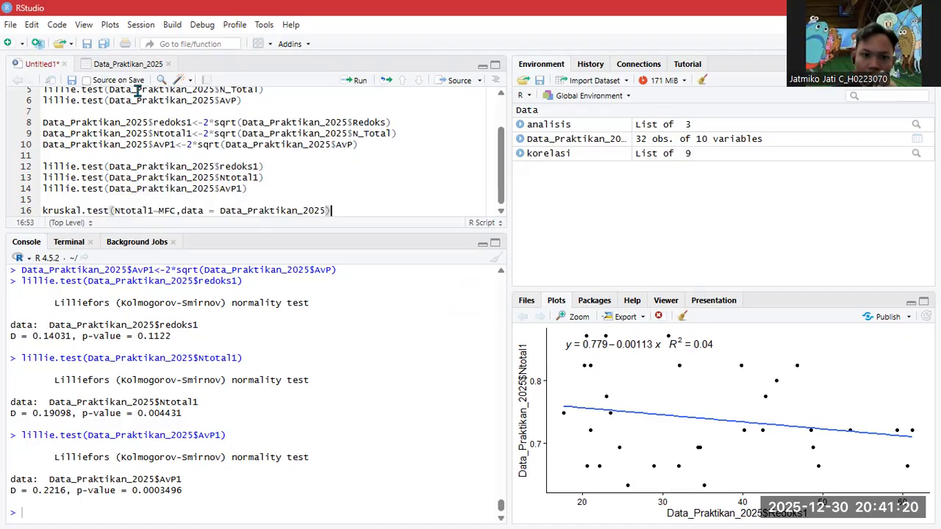
{"action": "key", "text": "Return"}
- Add kruskal.test(Ntotal1~Kompos, data = Data_Praktikan_2025) on line 17
{"action": "type", "text": "krus"}
{"action": "key", "text": "Tab"}
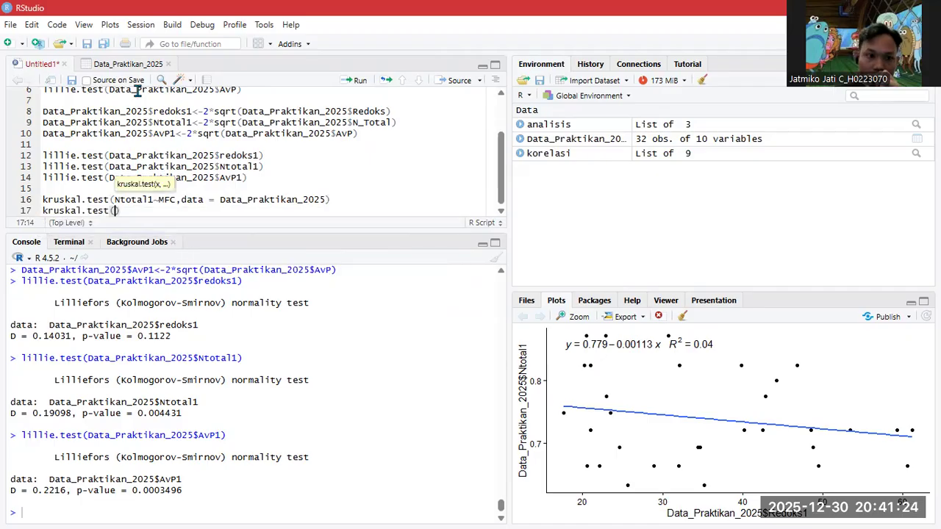
{"action": "type", "text": "Ntotal1"}
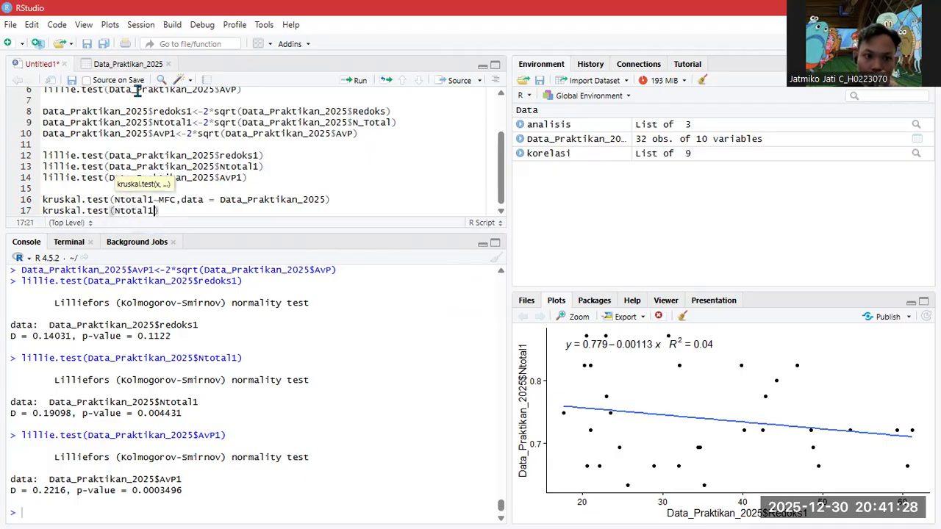
{"action": "type", "text": "~"}
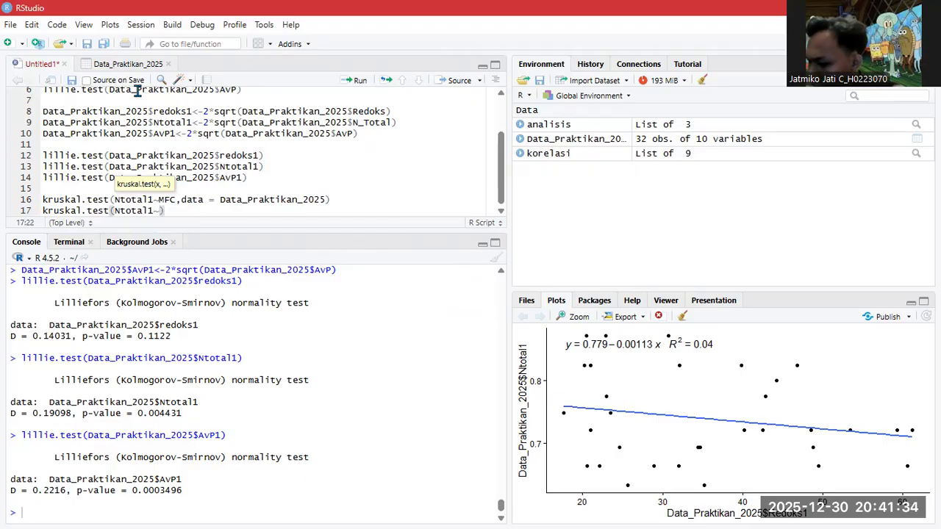
{"action": "type", "text": "Kompos"}
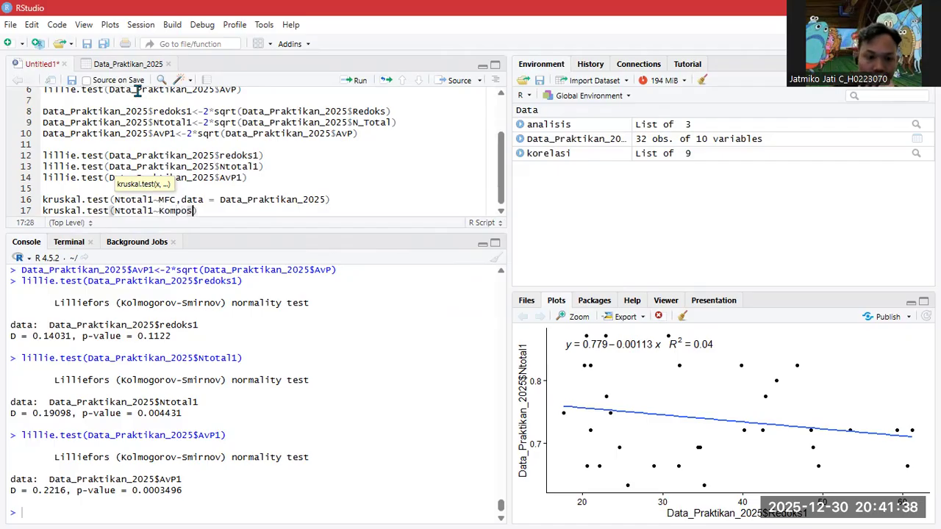
{"action": "type", "text": ",data"}
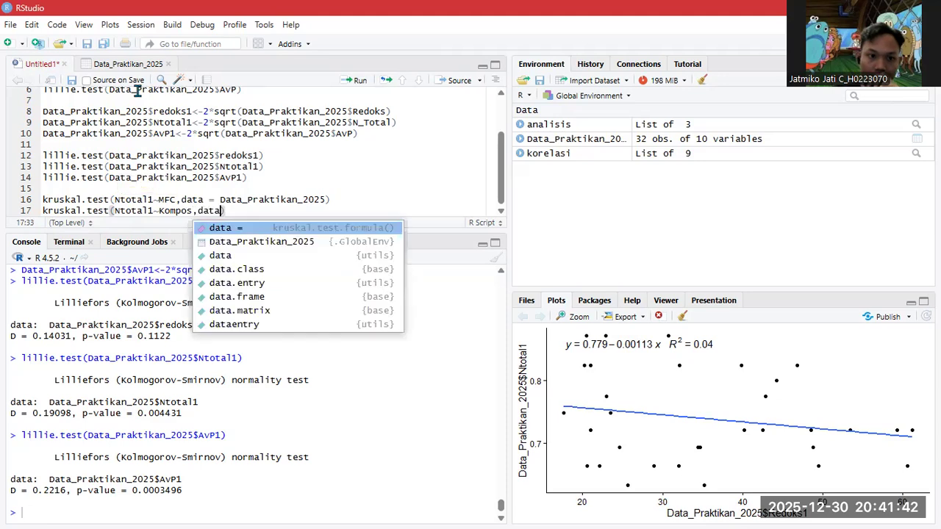
{"action": "key", "text": "Tab"}
{"action": "type", "text": "Data"}
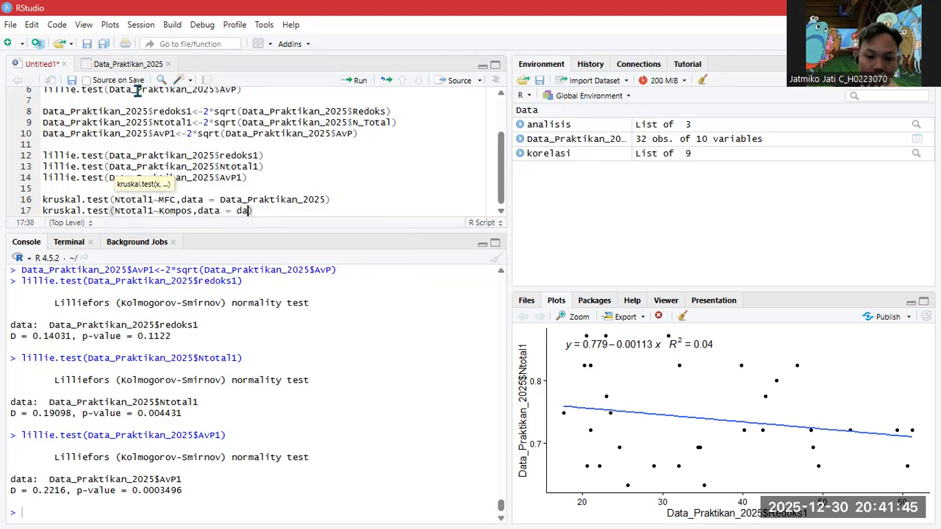
{"action": "key", "text": "Tab"}
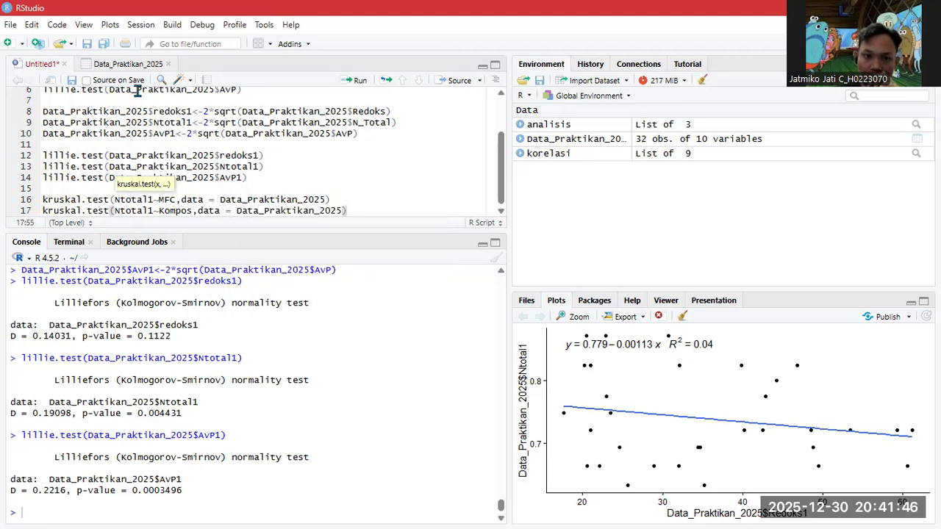
{"action": "key", "text": "Return"}
- Add kruskal.test(Ntotal1~Kombinasi, data = Data_Praktikan_2025) on line 18 and select lines 16–18
{"action": "type", "text": "krusk"}
{"action": "key", "text": "Tab"}
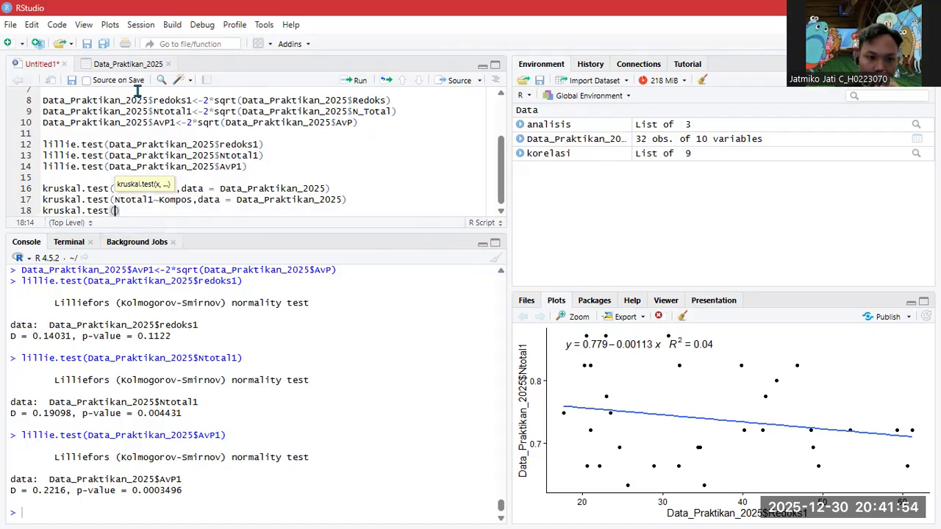
{"action": "type", "text": "nto"}
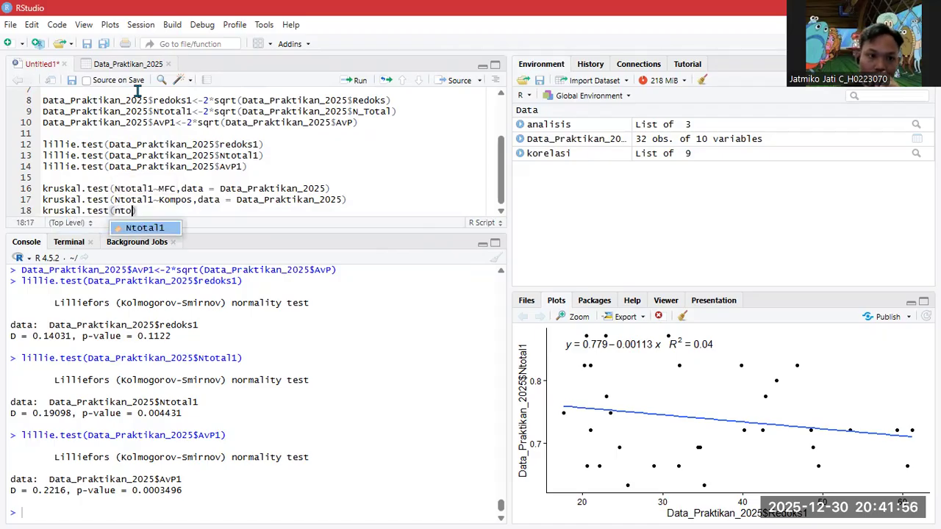
{"action": "key", "text": "Tab"}
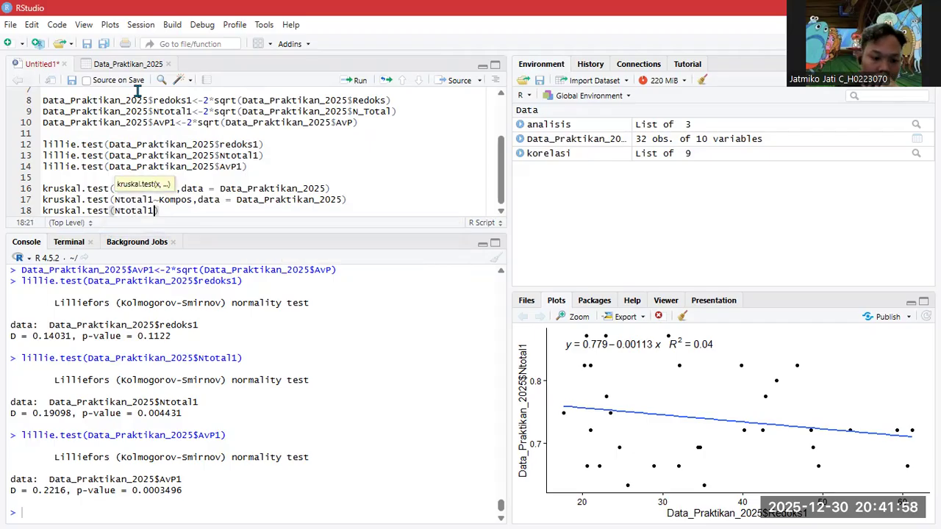
{"action": "type", "text": "~"}
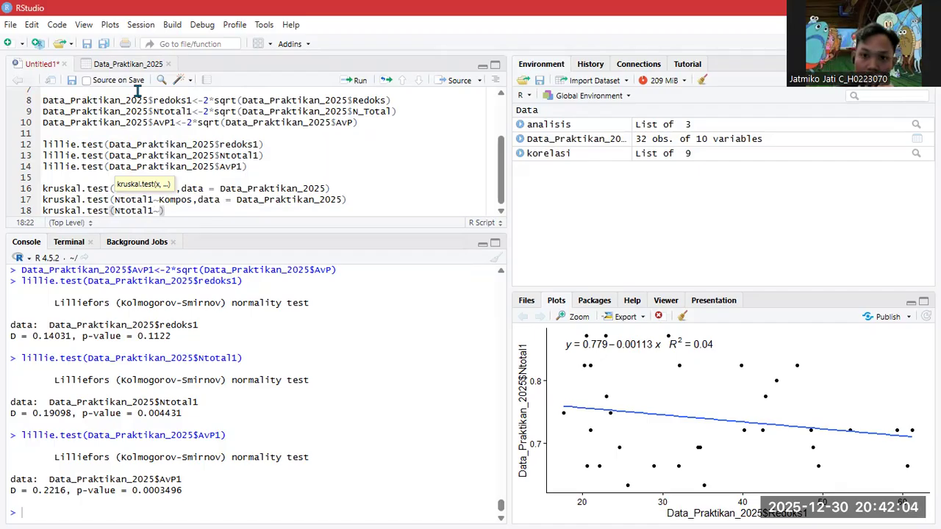
{"action": "type", "text": "Kombina"}
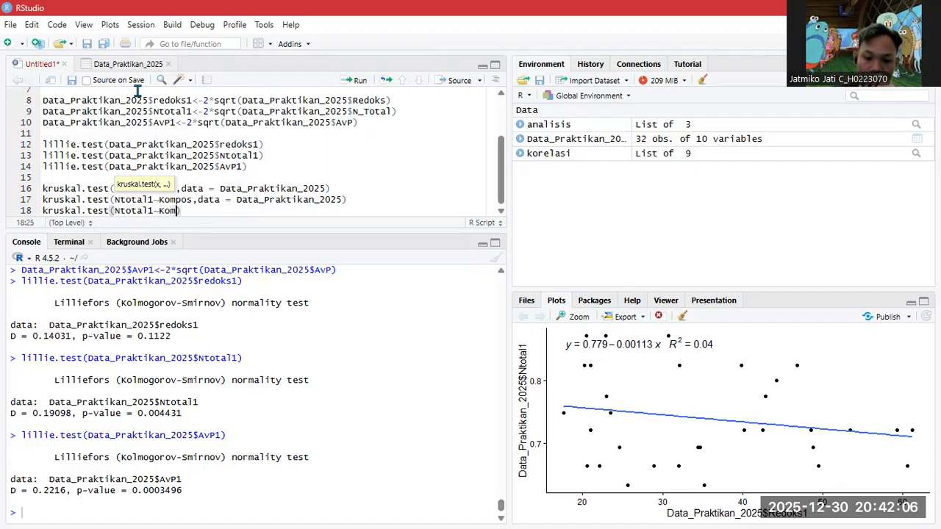
{"action": "type", "text": "si"}
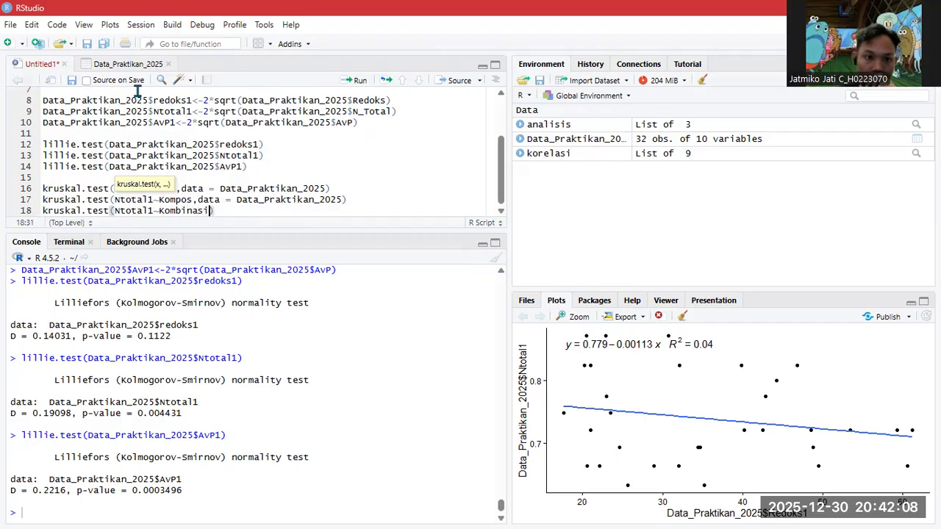
{"action": "type", "text": ",data"}
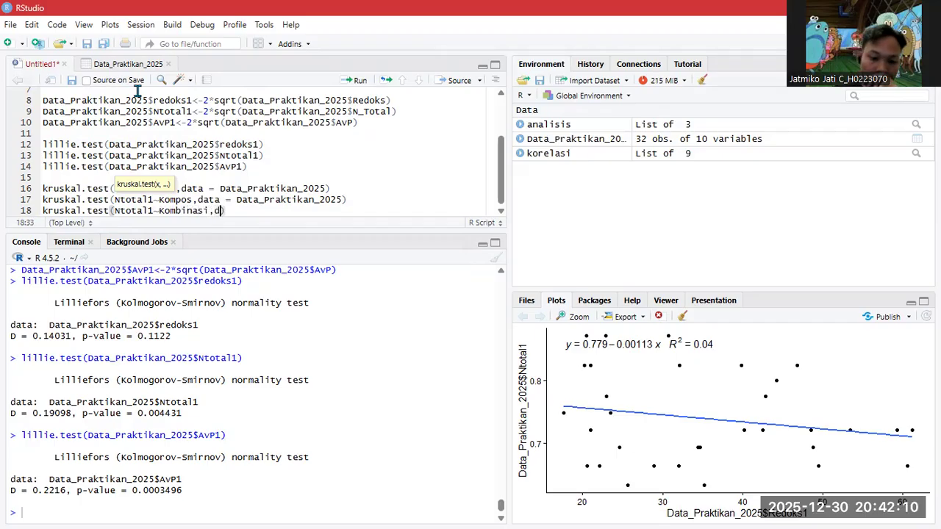
{"action": "key", "text": "Return"}
{"action": "type", "text": "data"}
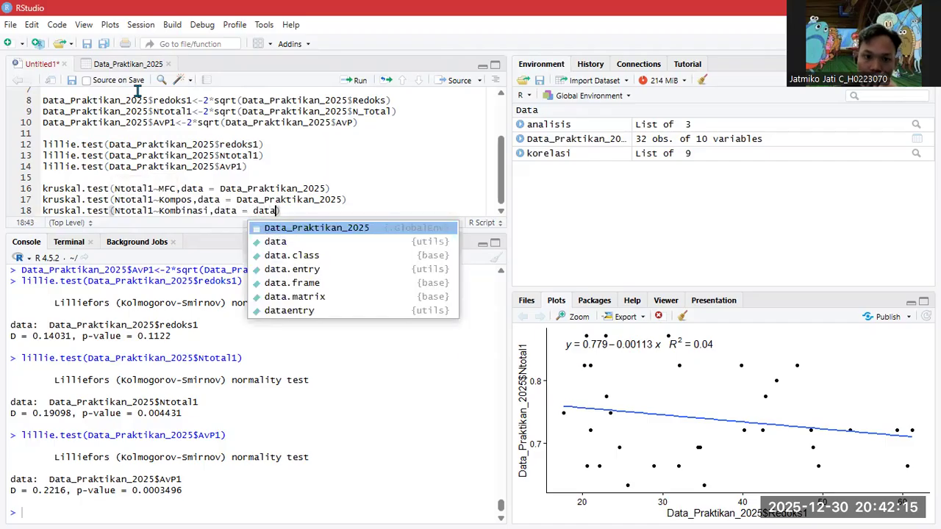
{"action": "key", "text": "Return"}
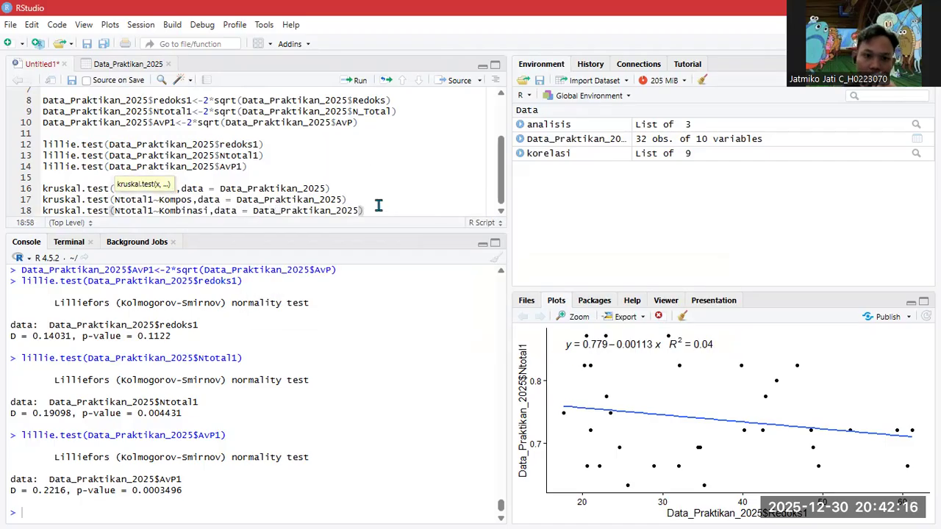
{"action": "type", "text": ")"}
{"action": "left_click_drag", "start_coordinate": [365, 210], "coordinate": [41, 193]}
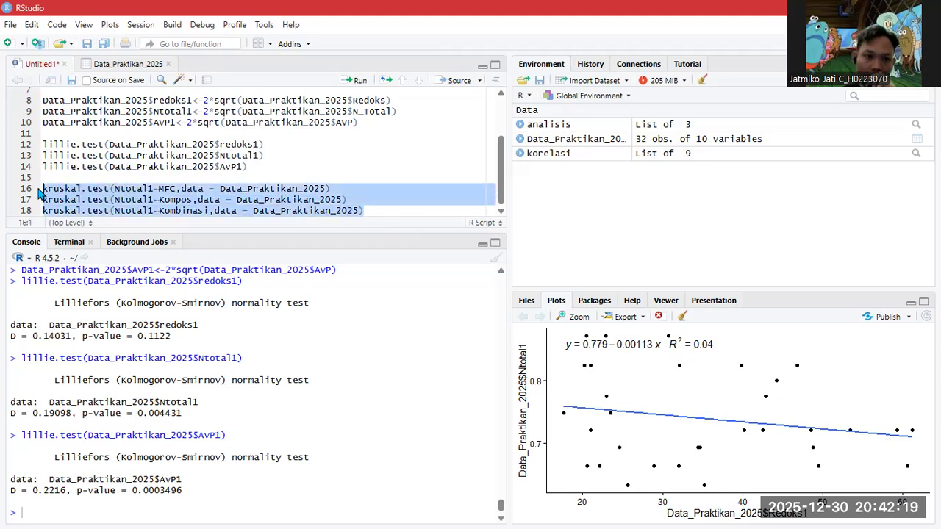
- Run the Ntotal1 Kruskal-Wallis tests (MFC 0.002339, Kompos 0.661, Kombinasi 0.01245) and select them for copying
{"action": "left_click", "coordinate": [358, 81]}
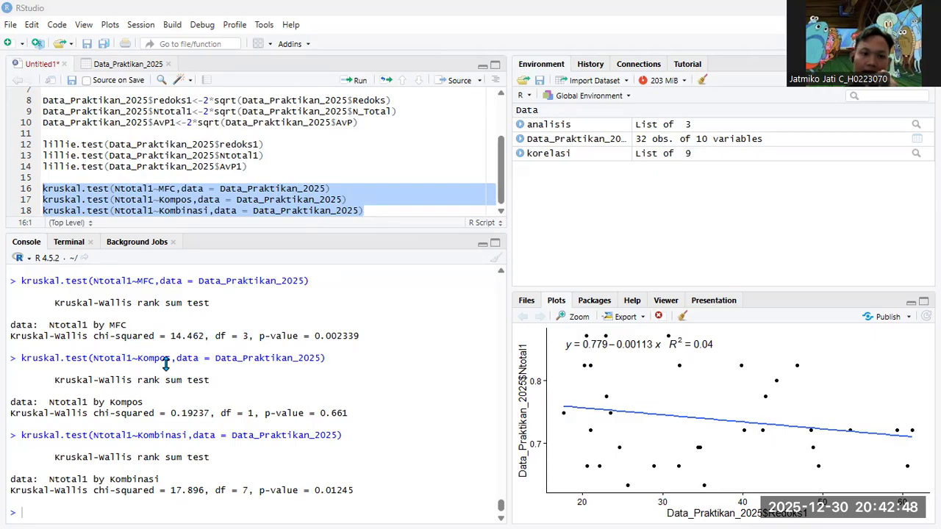
{"action": "left_click", "coordinate": [379, 210]}
{"action": "key", "text": "Return"}
{"action": "key", "text": "Return"}
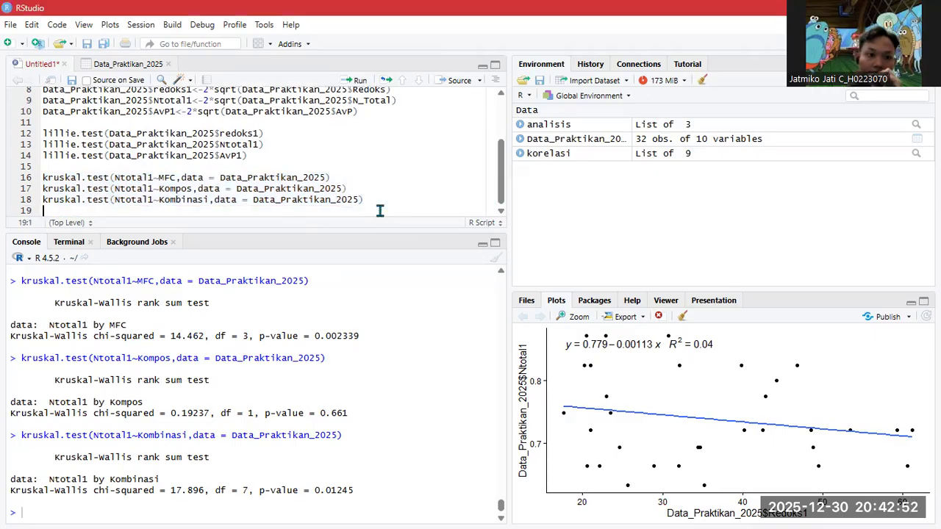
{"action": "left_click_drag", "start_coordinate": [43, 166], "coordinate": [374, 194]}
{"action": "key", "text": "ctrl+c"}
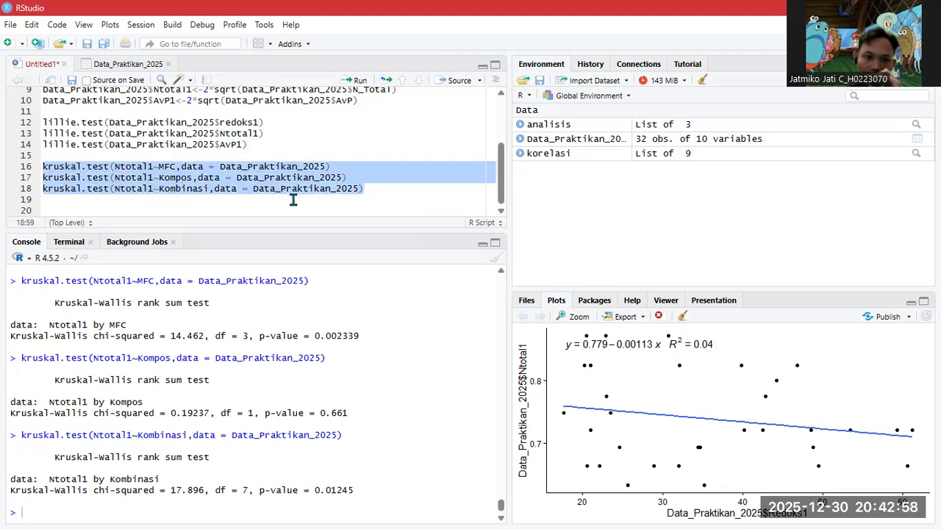
- Paste the three Kruskal-Wallis tests at lines 20–22 and change line 20's response to AvP1
{"action": "left_click", "coordinate": [213, 205]}
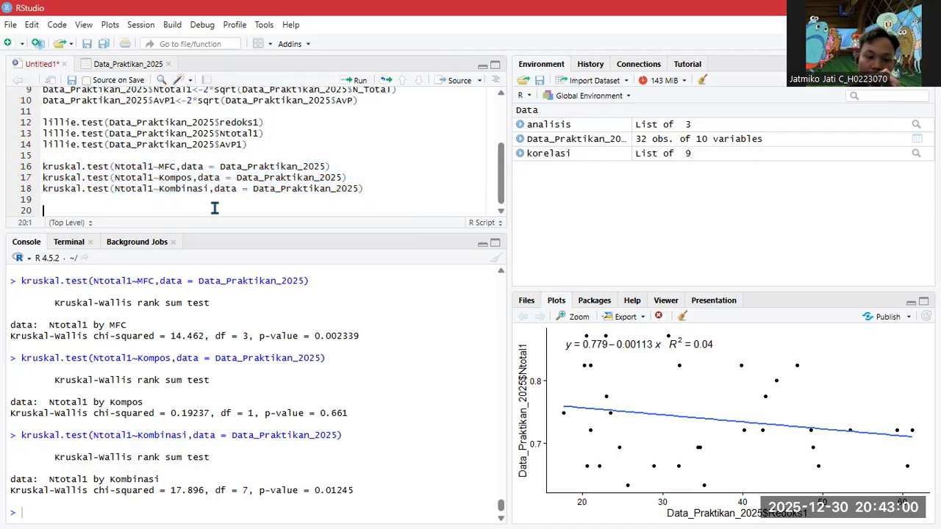
{"action": "key", "text": "ctrl+v"}
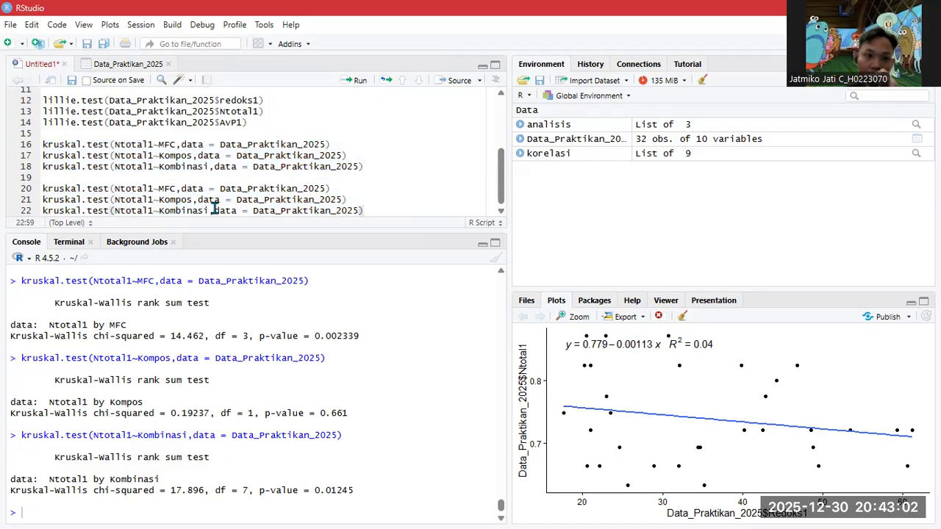
{"action": "double_click", "coordinate": [138, 190]}
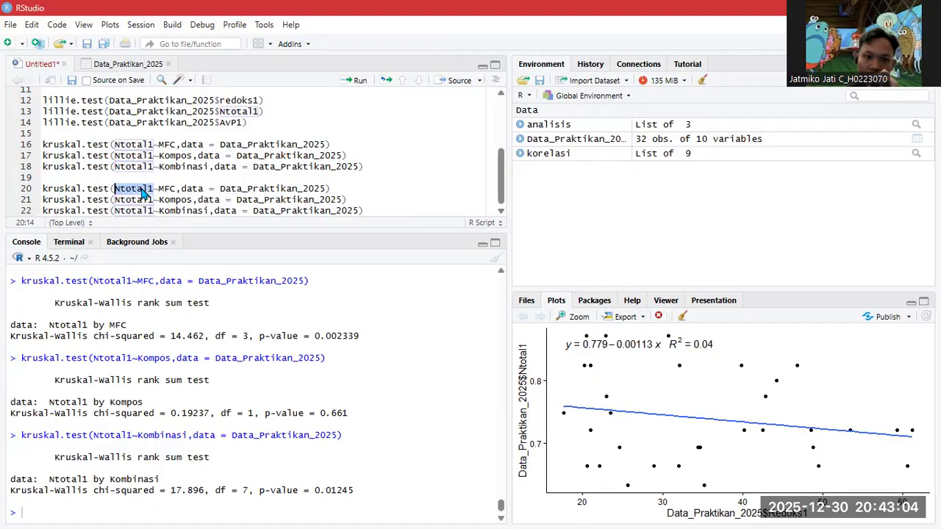
{"action": "key", "text": "BackSpace"}
{"action": "type", "text": "avp"}
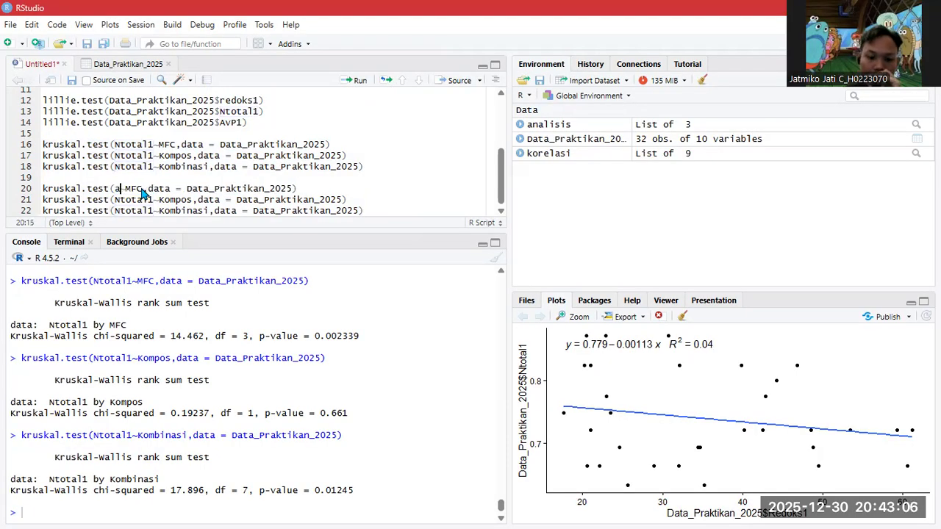
{"action": "key", "text": "Tab"}
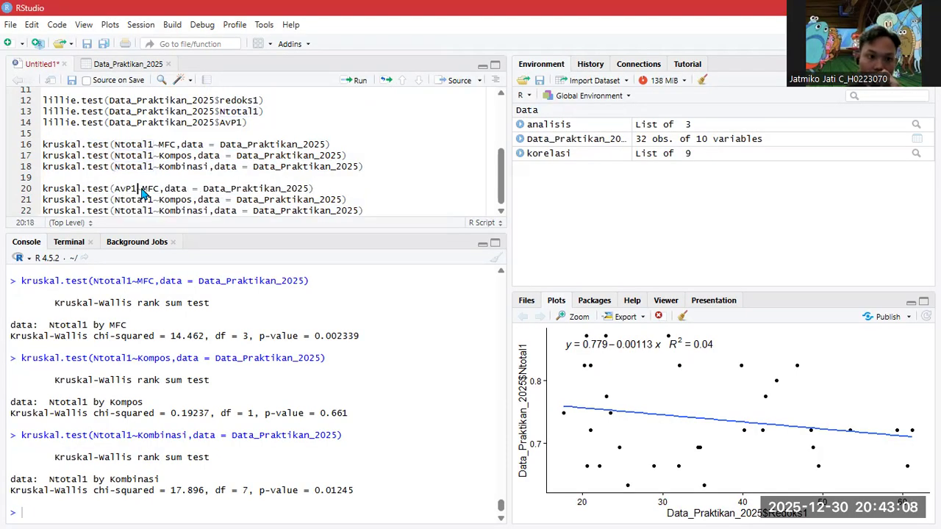
- Change lines 21–22 to AvP1 and run the AvP1 tests (p = 0.2837, 0.4737, 0.5993)
{"action": "double_click", "coordinate": [127, 200]}
{"action": "key", "text": "BackSpace"}
{"action": "type", "text": "avp"}
{"action": "key", "text": "Tab"}
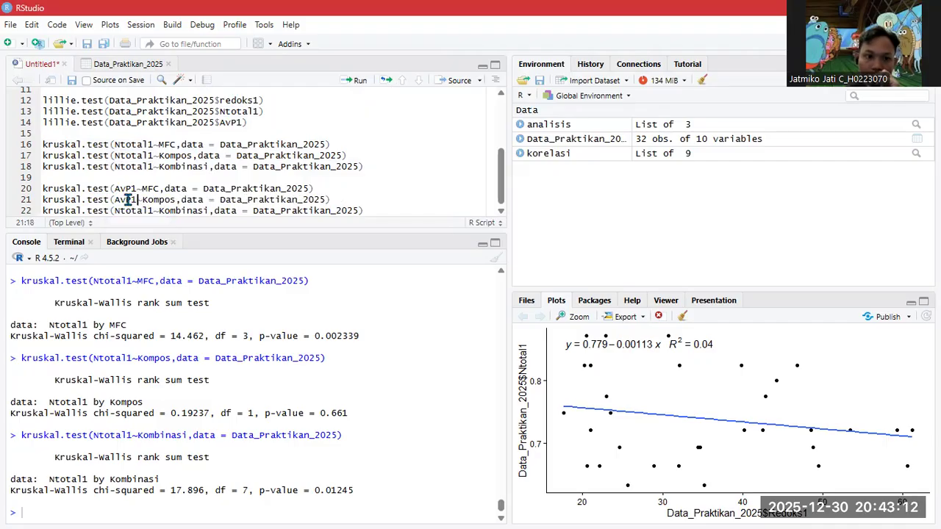
{"action": "double_click", "coordinate": [126, 211]}
{"action": "type", "text": "avp1"}
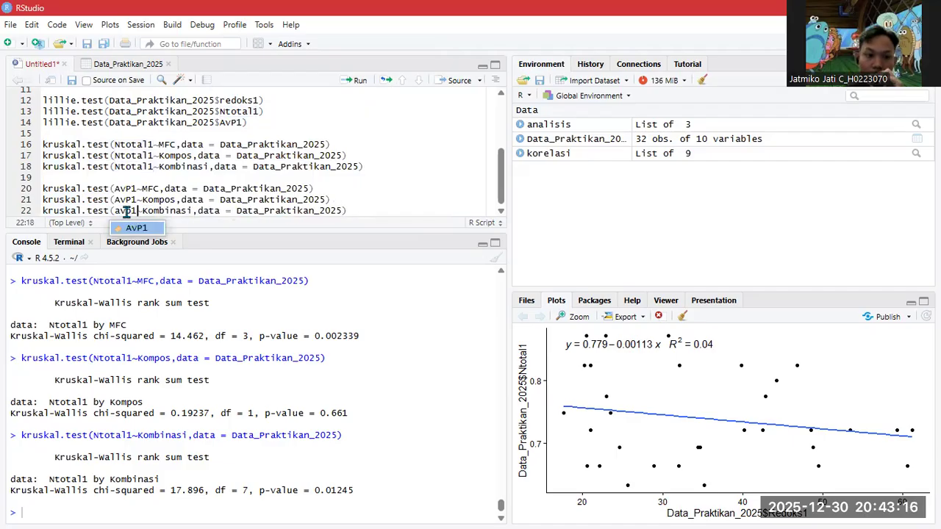
{"action": "key", "text": "Tab"}
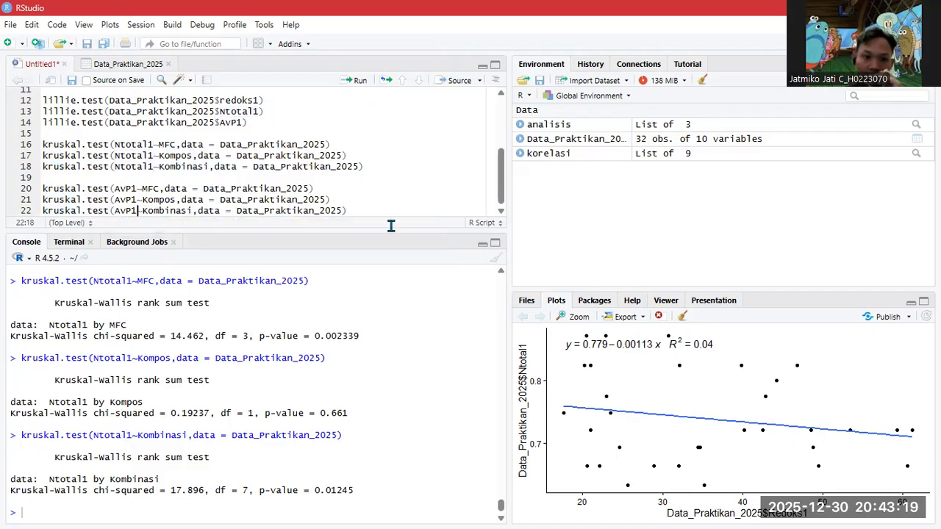
{"action": "left_click_drag", "start_coordinate": [355, 209], "coordinate": [47, 185]}
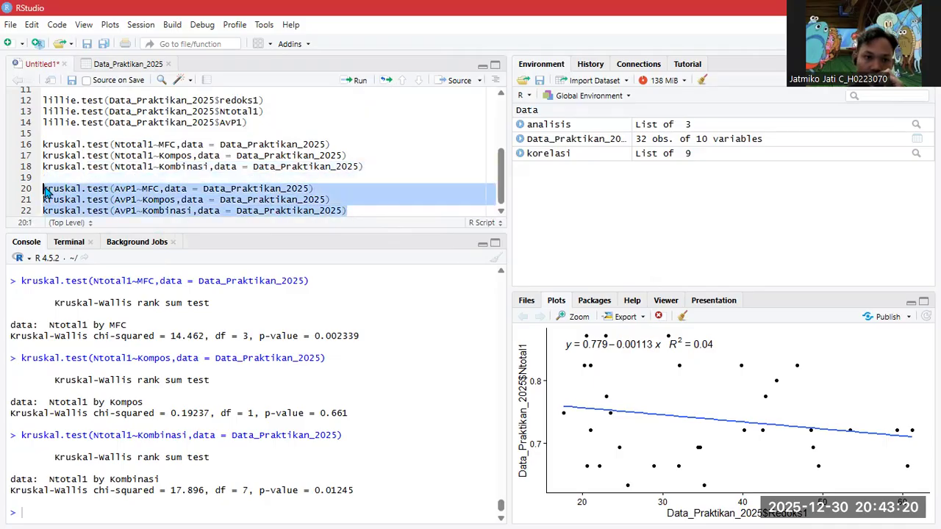
{"action": "left_click", "coordinate": [347, 80]}
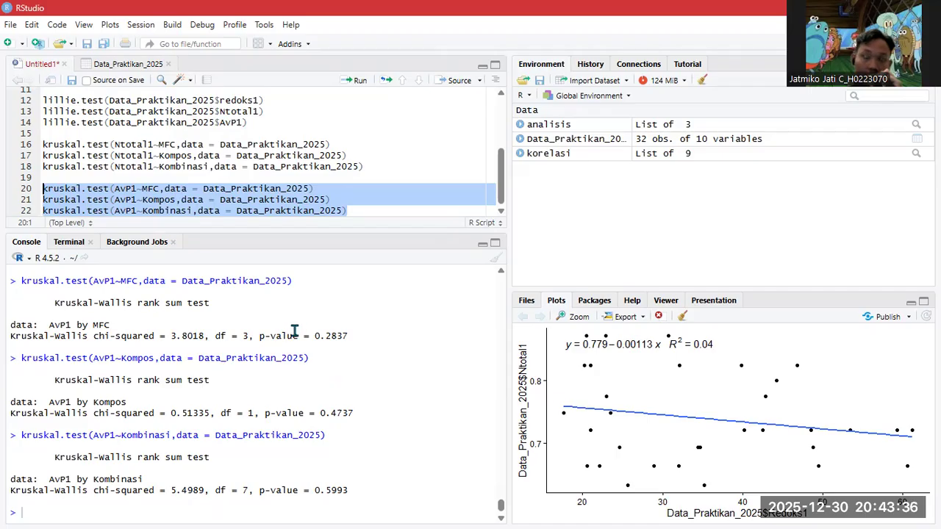
- Review the AvP1 Kruskal-Wallis console output and add blank lines below line 22
{"action": "scroll", "coordinate": [297, 377], "scroll_direction": "up", "scroll_amount": 2}
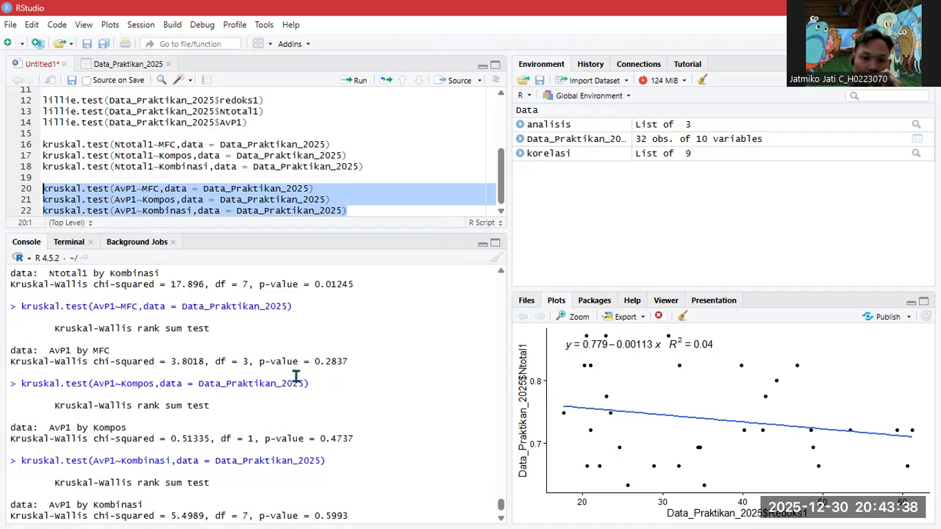
{"action": "scroll", "coordinate": [297, 376], "scroll_direction": "up", "scroll_amount": 4}
{"action": "scroll", "coordinate": [289, 370], "scroll_direction": "down", "scroll_amount": 6}
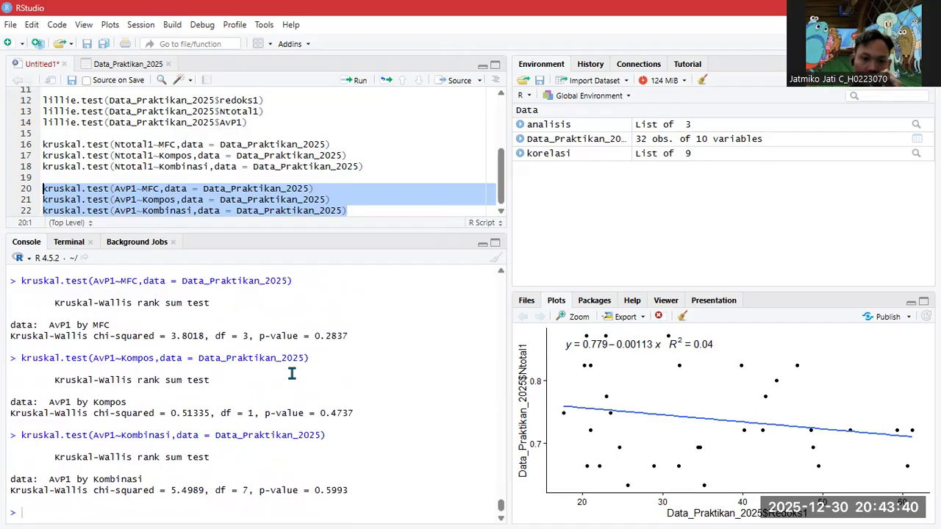
{"action": "left_click", "coordinate": [381, 211]}
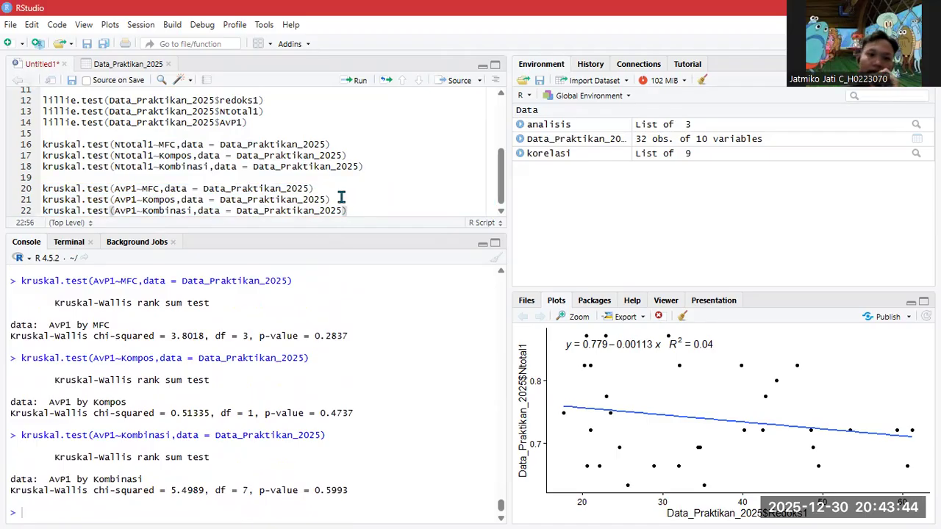
{"action": "key", "text": "Return"}
{"action": "key", "text": "Return"}
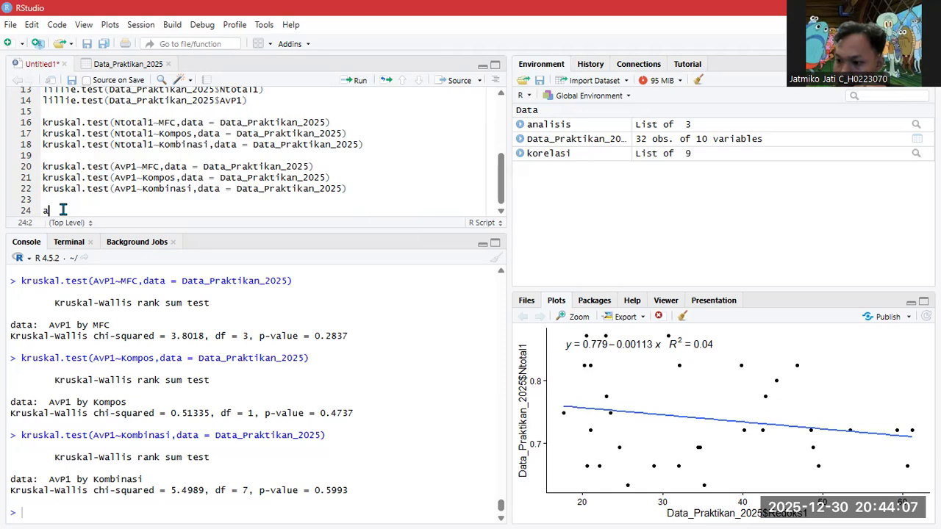
- Start line 24 as analisis<-frbd2fact(Data_Praktikan_2025[ using autocomplete for the function and dataset
{"action": "type", "text": "isis"}
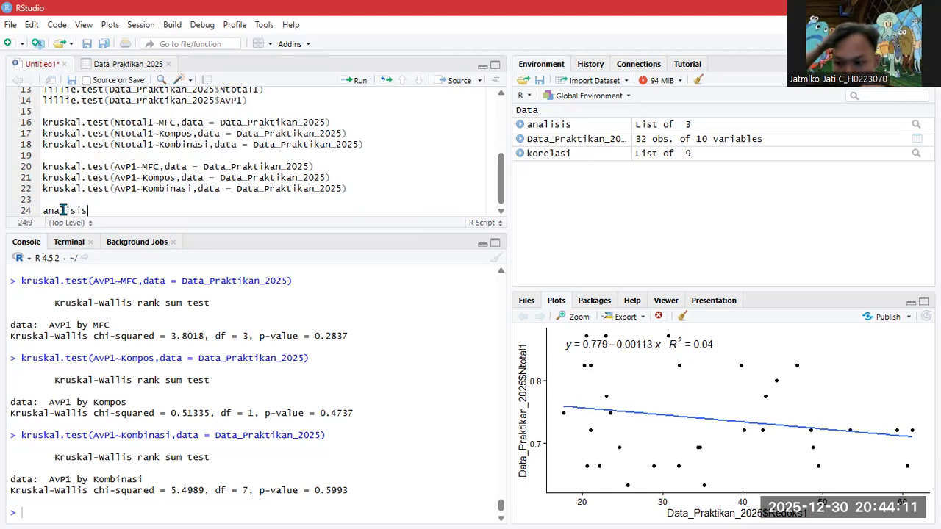
{"action": "type", "text": "<-"}
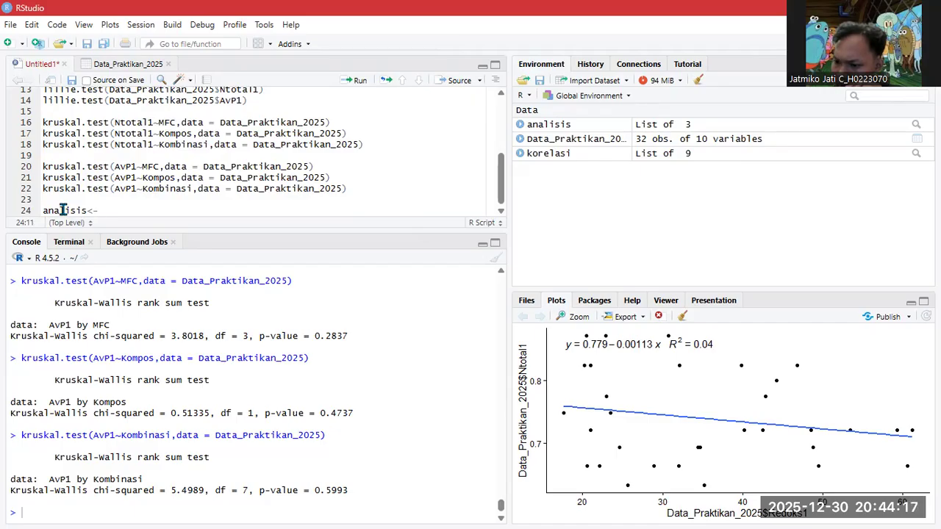
{"action": "type", "text": "frb"}
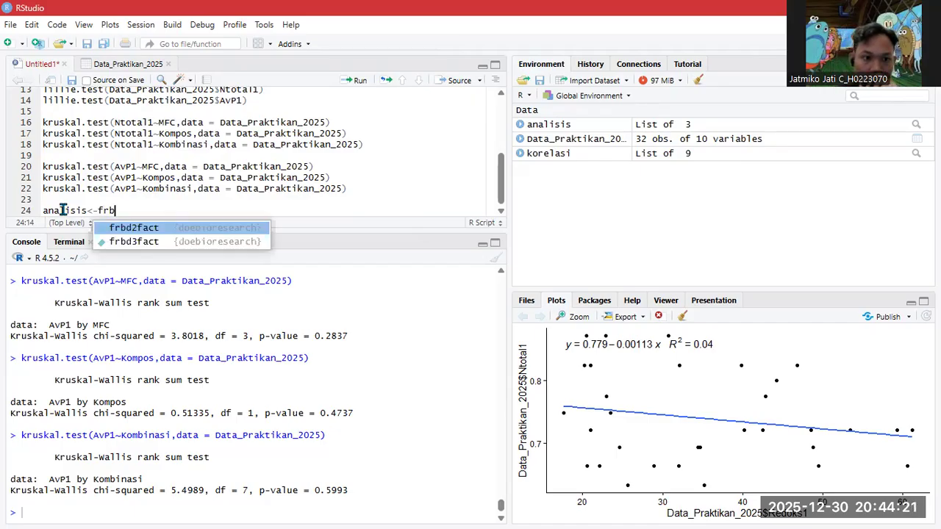
{"action": "key", "text": "Return"}
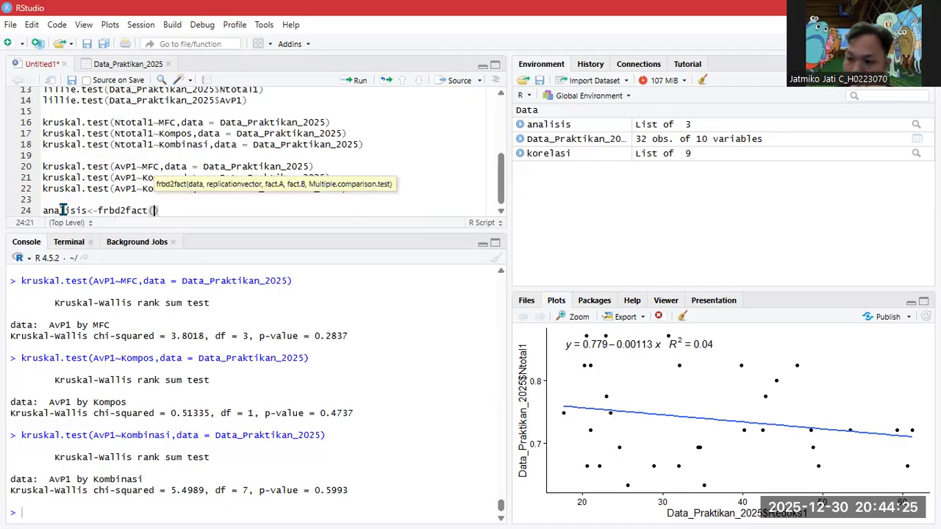
{"action": "type", "text": "data"}
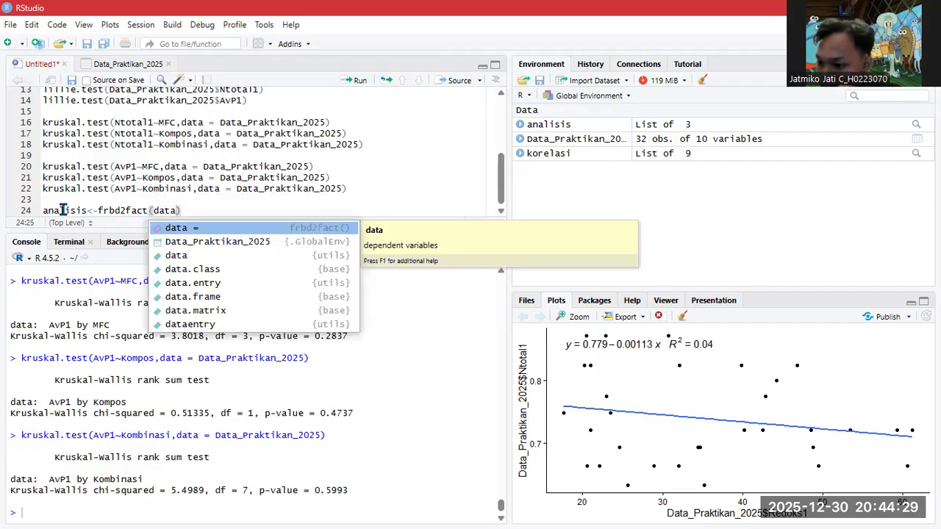
{"action": "key", "text": "Down"}
{"action": "key", "text": "Return"}
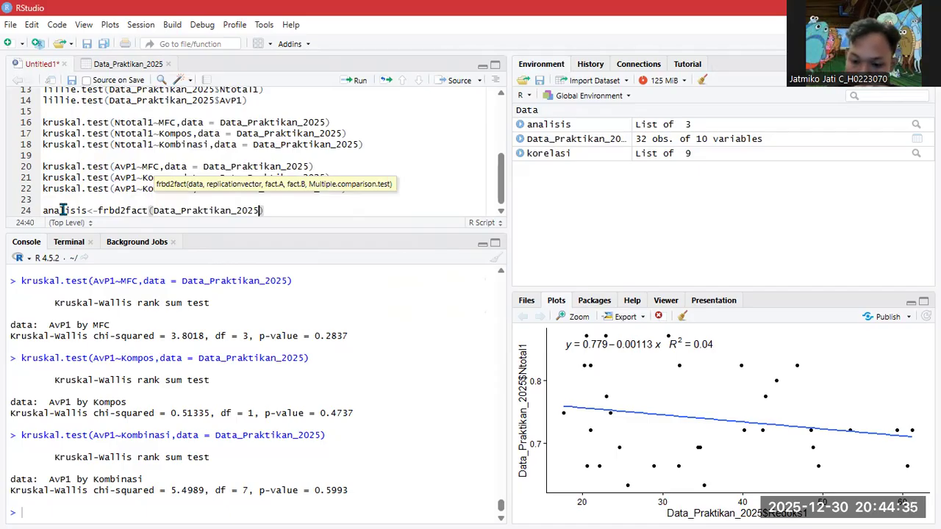
{"action": "type", "text": "["}
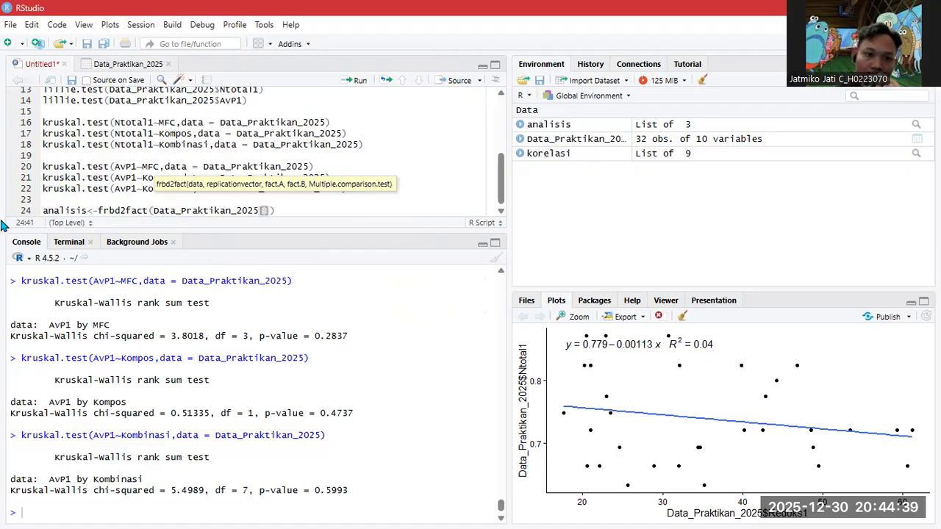
- Check the dataset's column positions, then add columns 8:10 and Data_Praktikan_2025$Ulangan as replication
{"action": "left_click", "coordinate": [128, 65]}
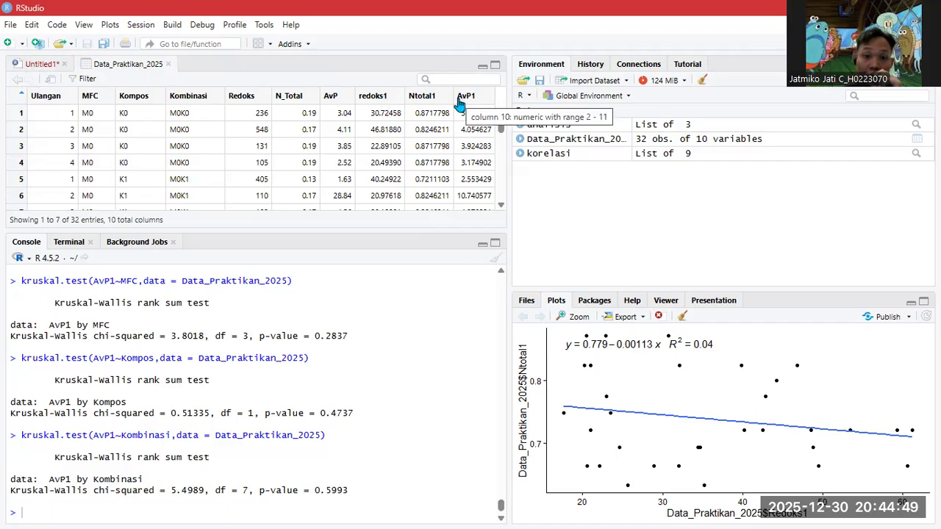
{"action": "left_click", "coordinate": [48, 64]}
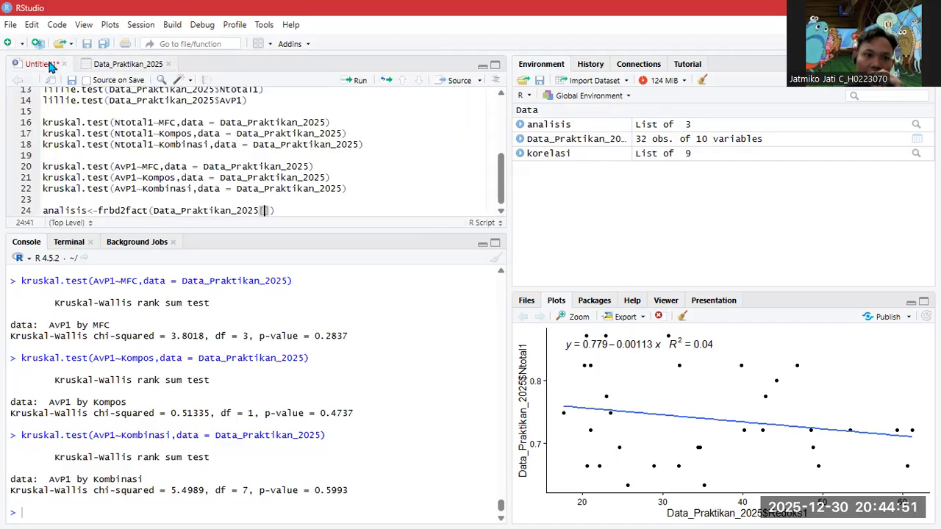
{"action": "type", "text": "8"}
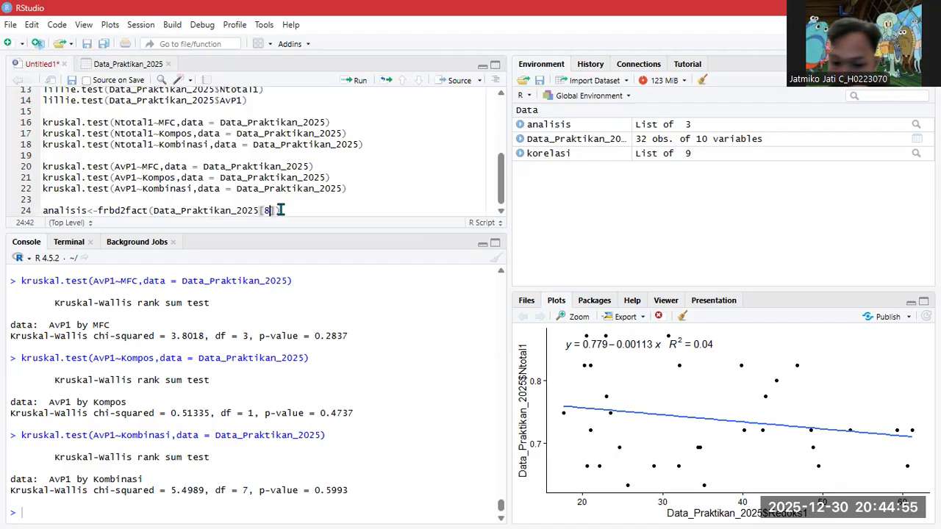
{"action": "type", "text": ":10]"}
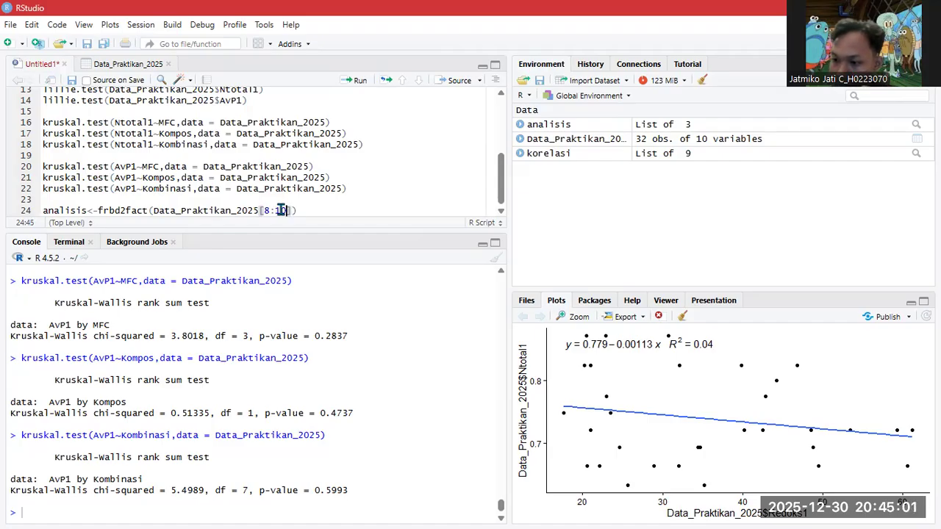
{"action": "type", "text": ","}
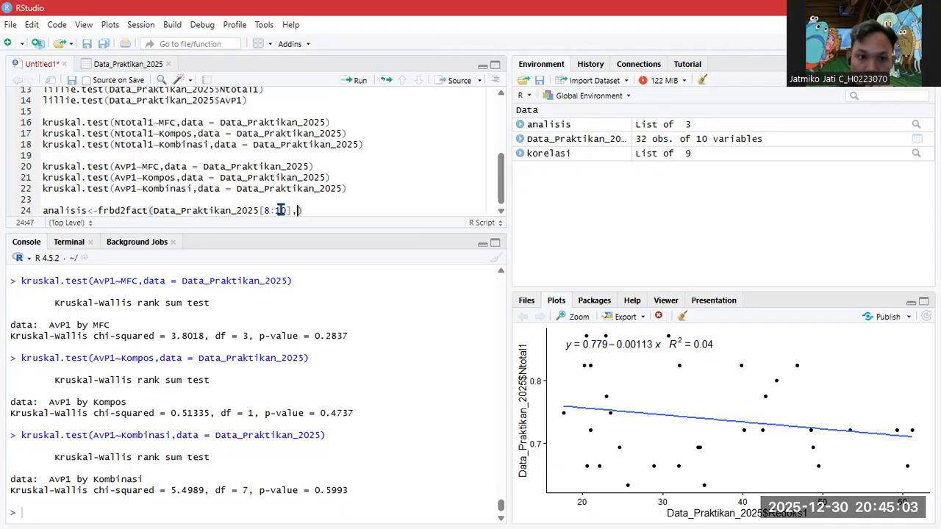
{"action": "type", "text": "data"}
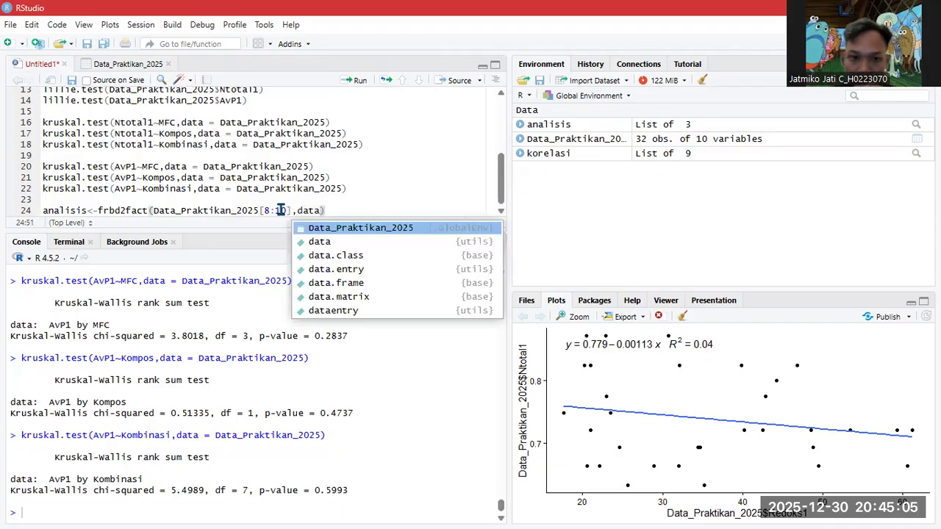
{"action": "key", "text": "Tab"}
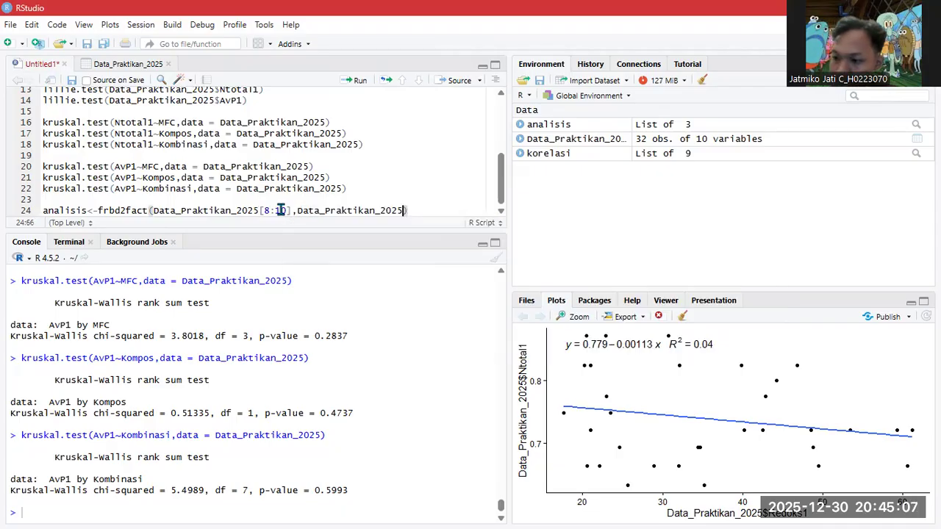
{"action": "type", "text": "$"}
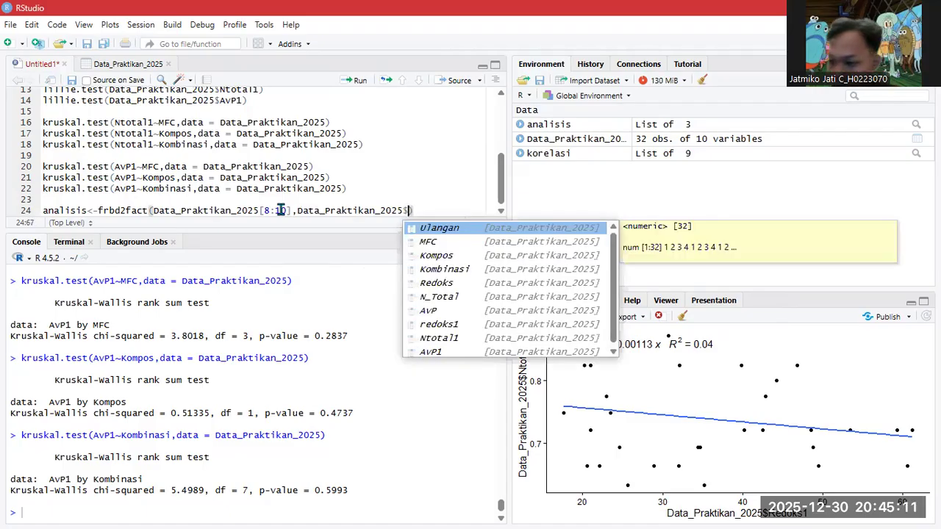
{"action": "key", "text": "Tab"}
- Add Data_Praktikan_2025$MFC as factor A in the frbd2fact call
{"action": "type", "text": ",data"}
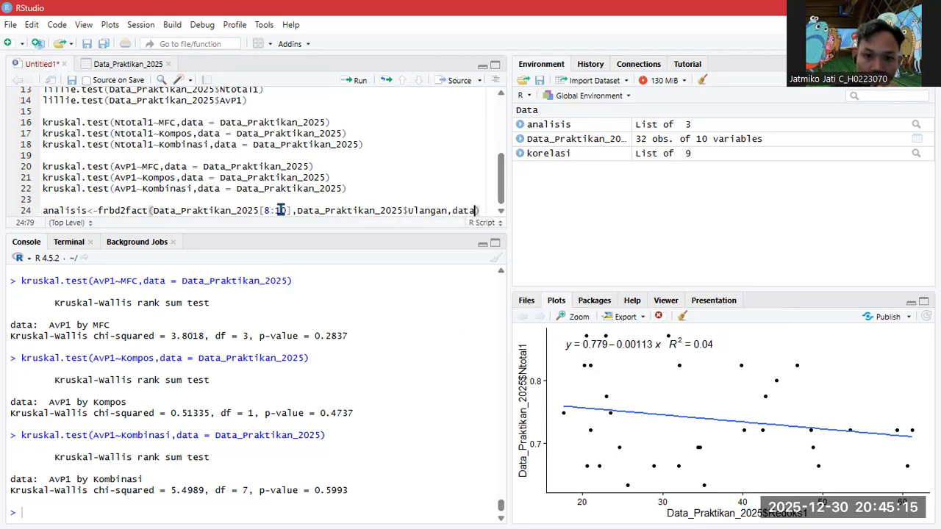
{"action": "key", "text": "BackSpace"}
{"action": "key", "text": "BackSpace"}
{"action": "key", "text": "Tab"}
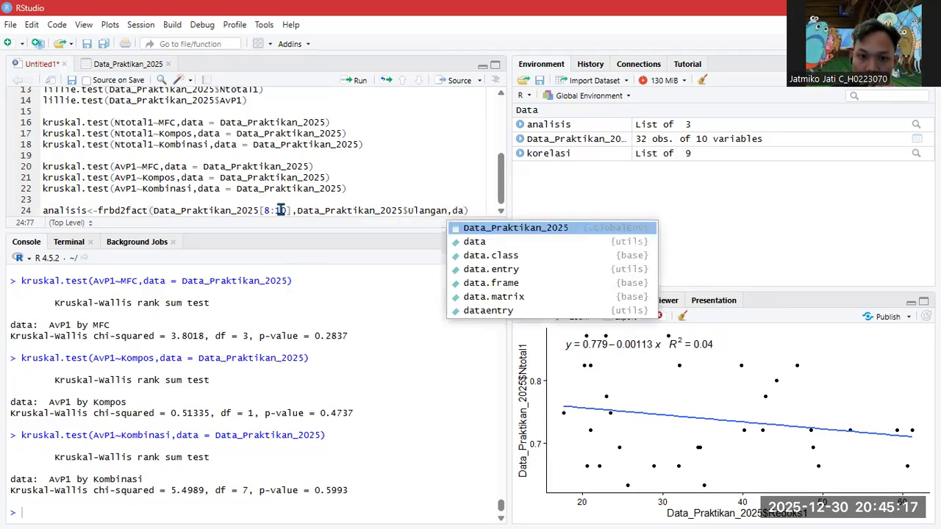
{"action": "key", "text": "Tab"}
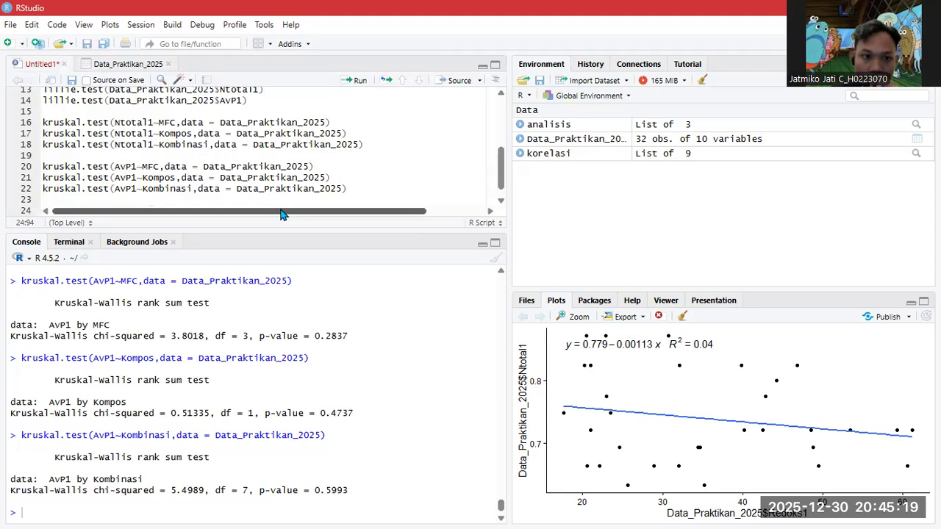
{"action": "scroll", "coordinate": [330, 183], "scroll_direction": "down", "scroll_amount": 1}
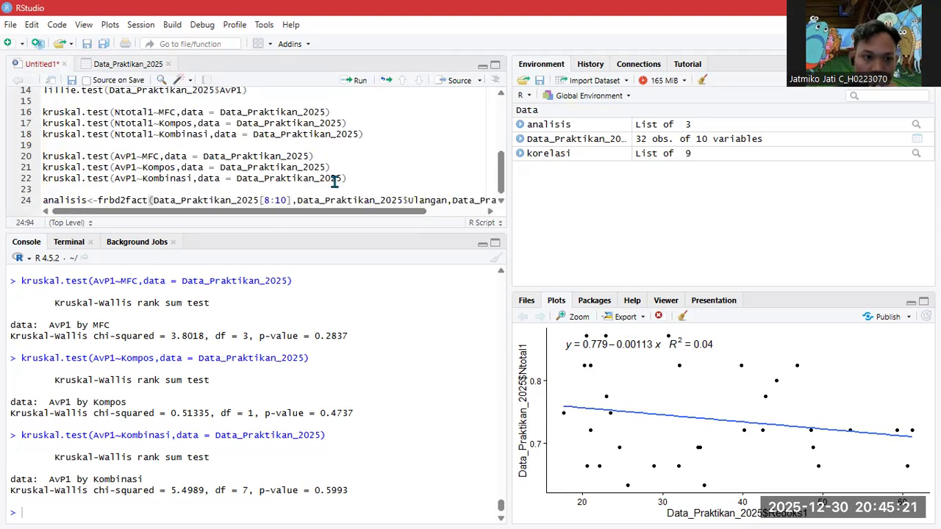
{"action": "scroll", "coordinate": [334, 182], "scroll_direction": "right", "scroll_amount": 2}
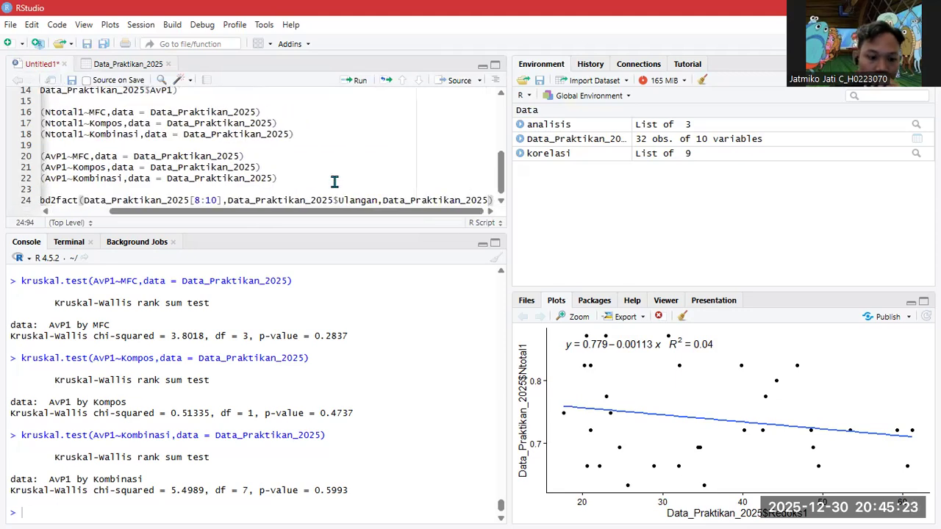
{"action": "type", "text": "$"}
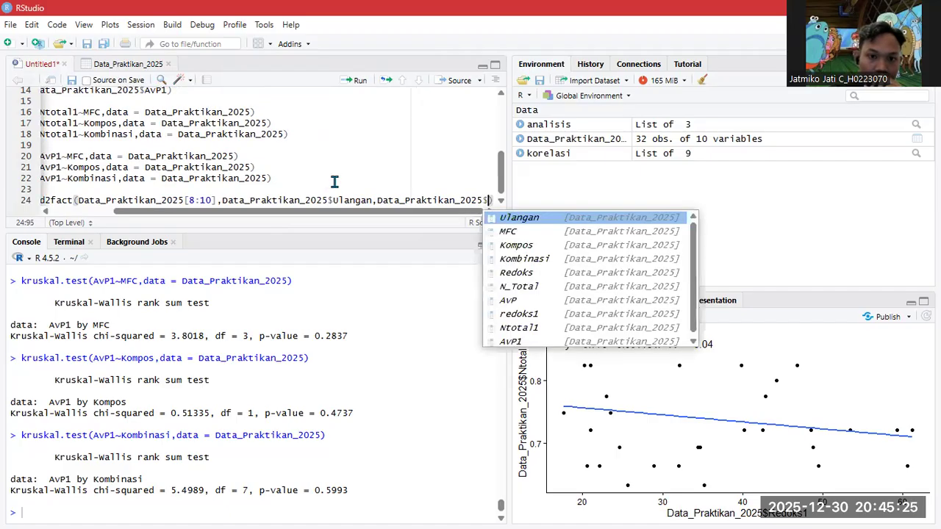
{"action": "key", "text": "Down"}
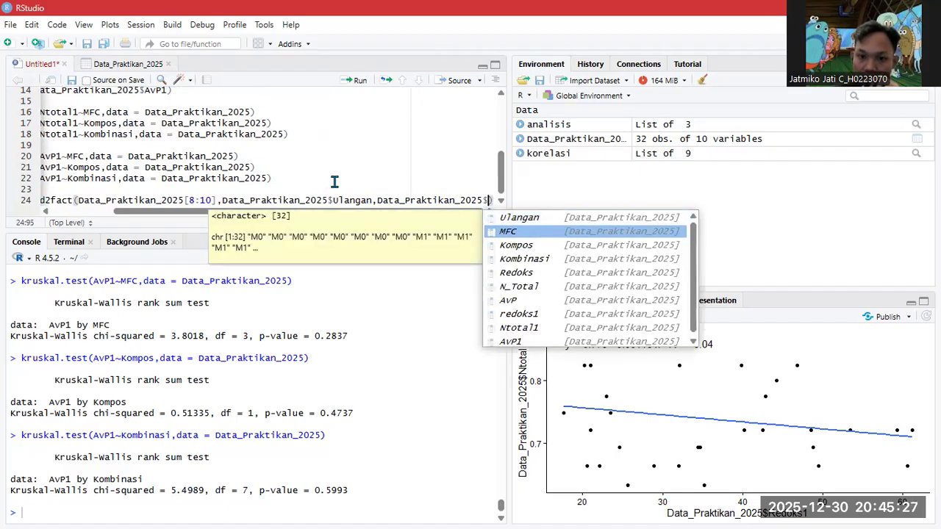
{"action": "key", "text": "Return"}
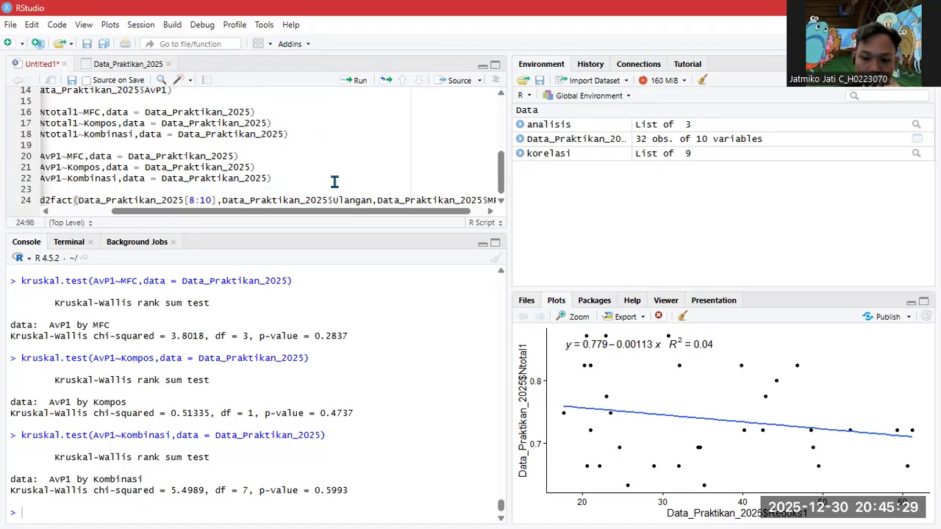
- Add Data_Praktikan_2025$Kompos as factor B and final argument 1, then run line 24
{"action": "type", "text": ","}
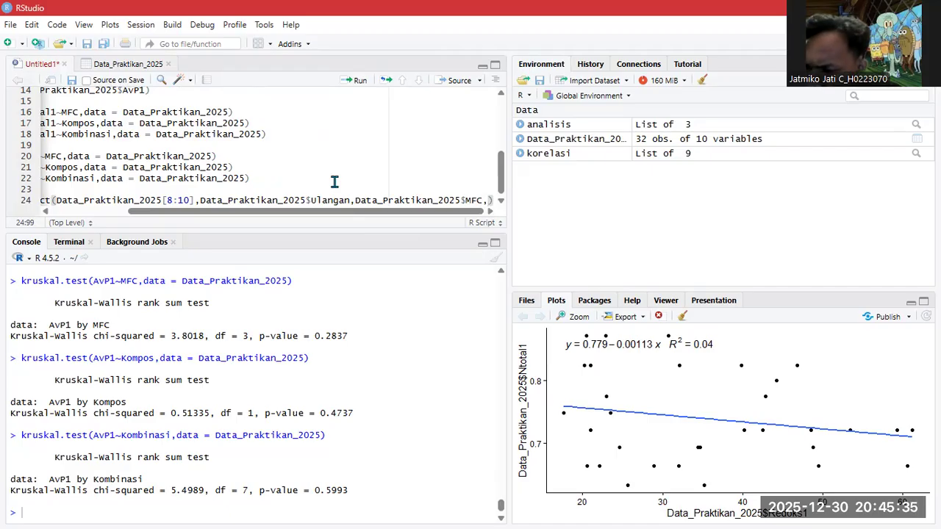
{"action": "type", "text": "data"}
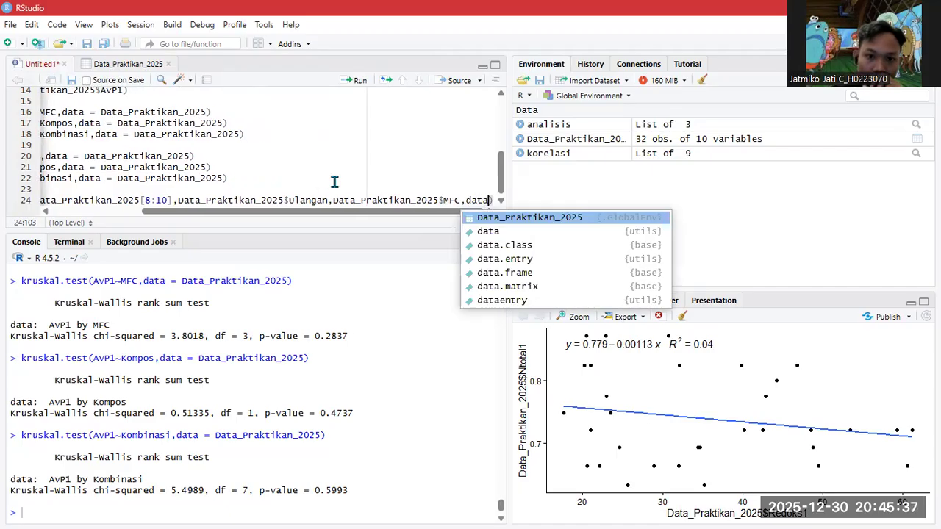
{"action": "key", "text": "Tab"}
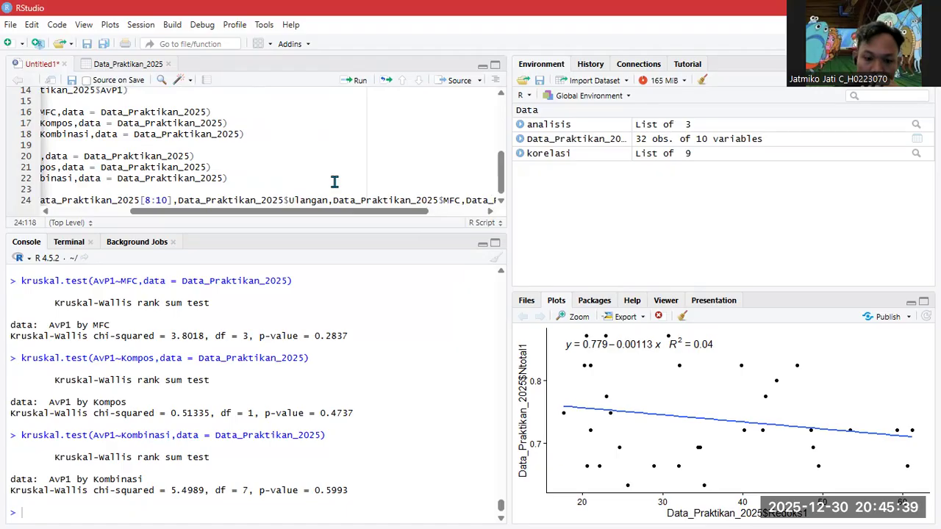
{"action": "type", "text": "$"}
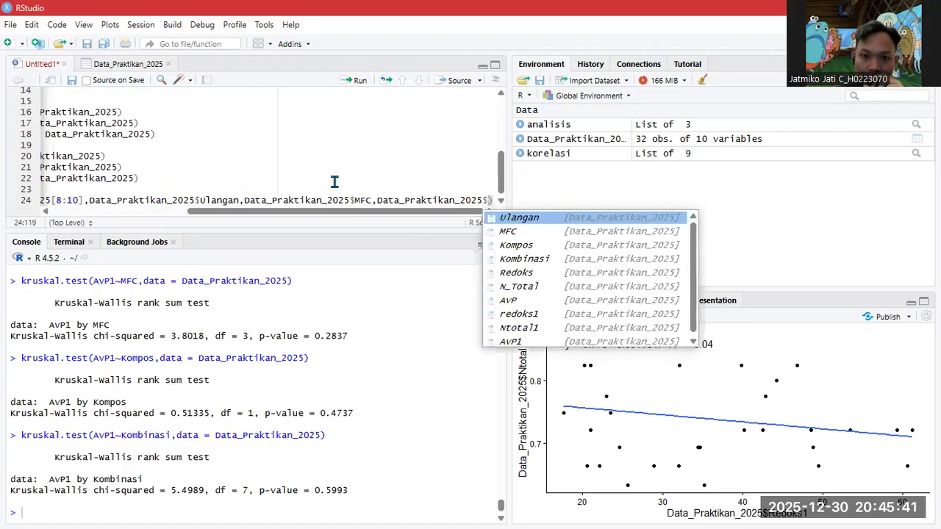
{"action": "key", "text": "Down"}
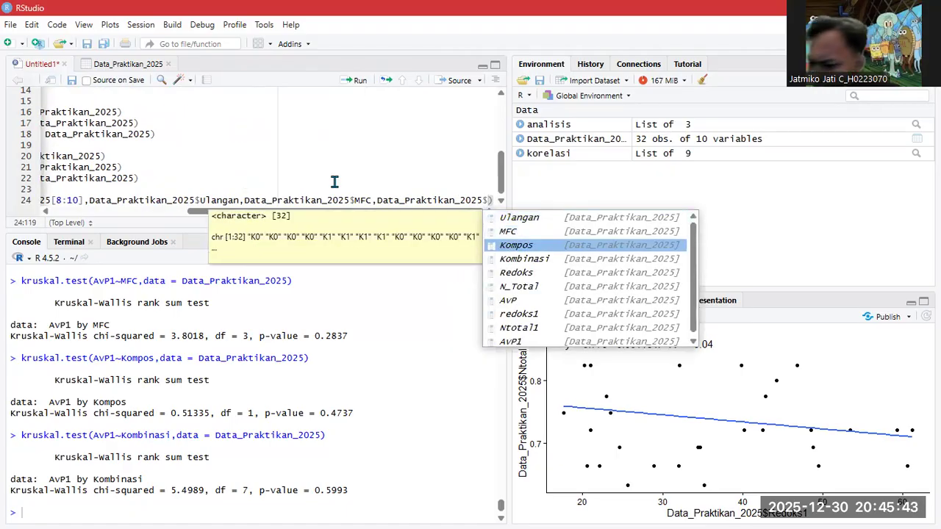
{"action": "key", "text": "Tab"}
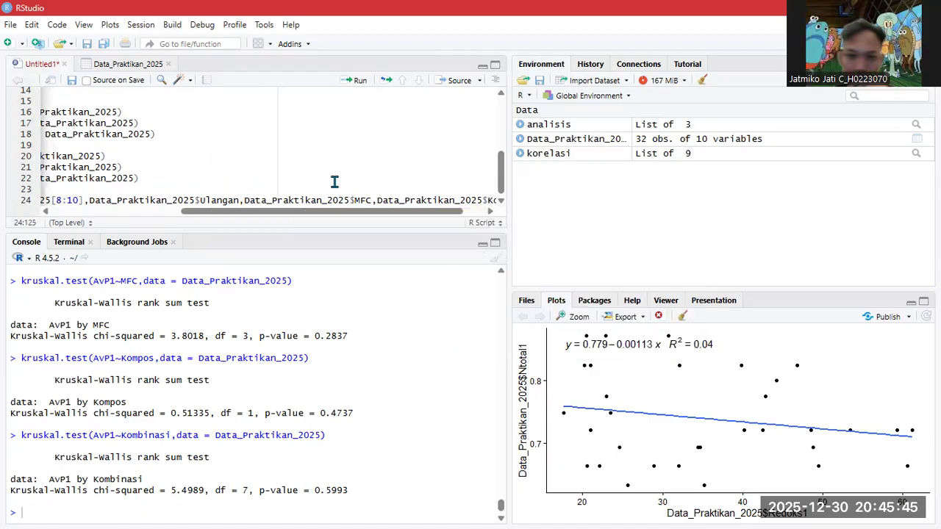
{"action": "type", "text": ")"}
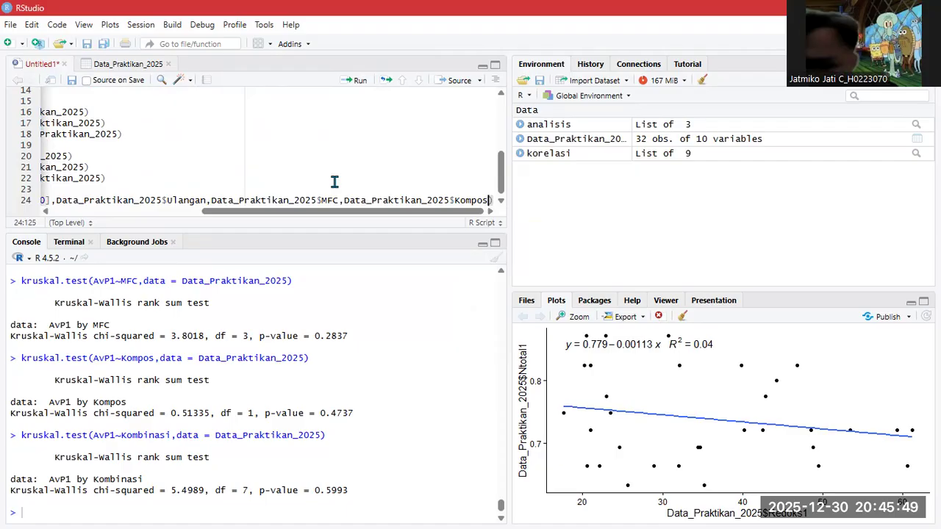
{"action": "type", "text": ",1"}
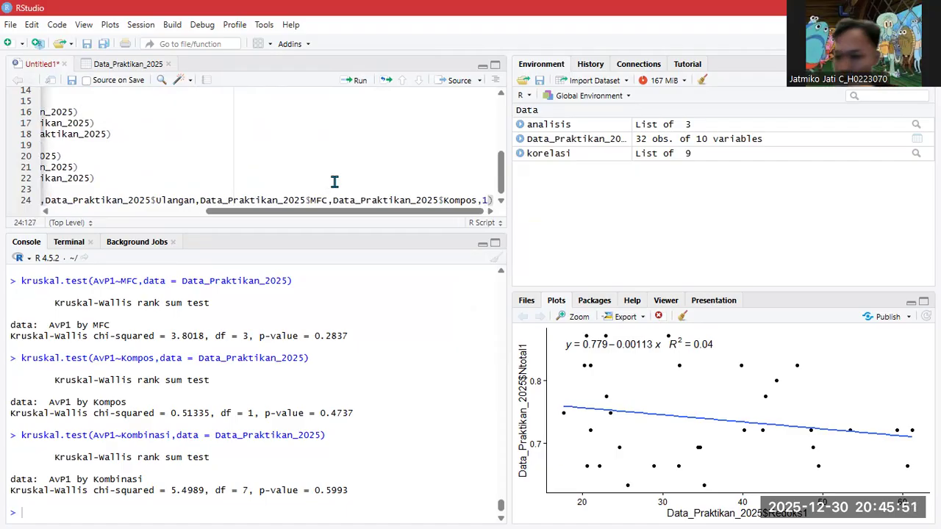
{"action": "key", "text": "Right"}
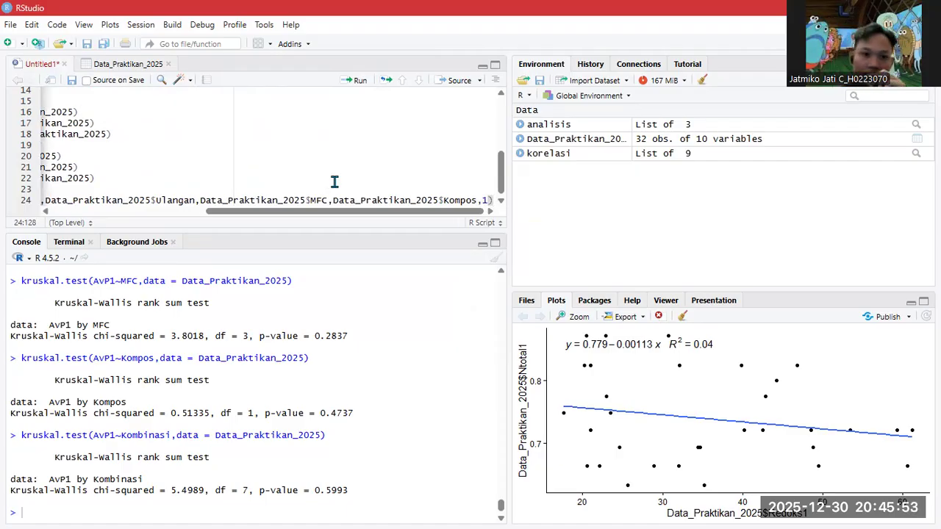
{"action": "left_click", "coordinate": [356, 80]}
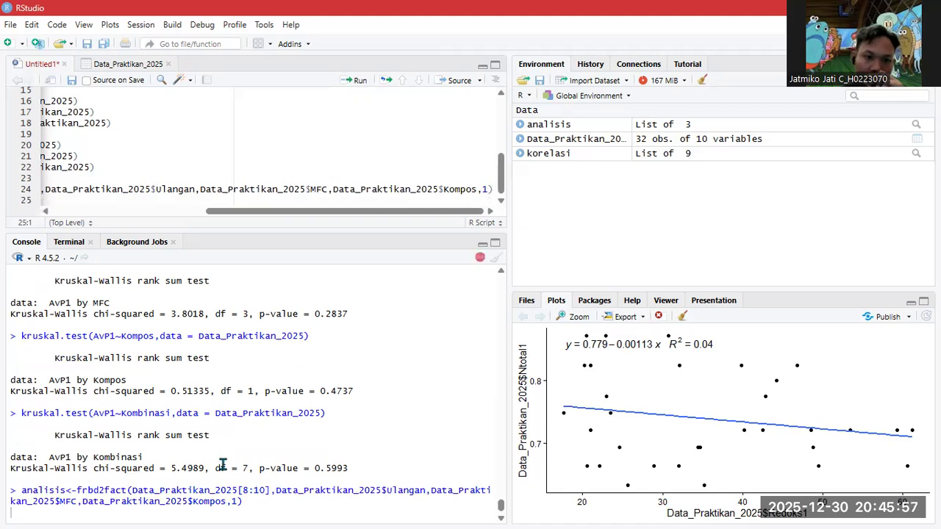
- Run print(analisis) on line 25 to show ANOVA tables and grouping letters for redoks1, Ntotal1, AvP1
{"action": "left_click", "coordinate": [83, 211]}
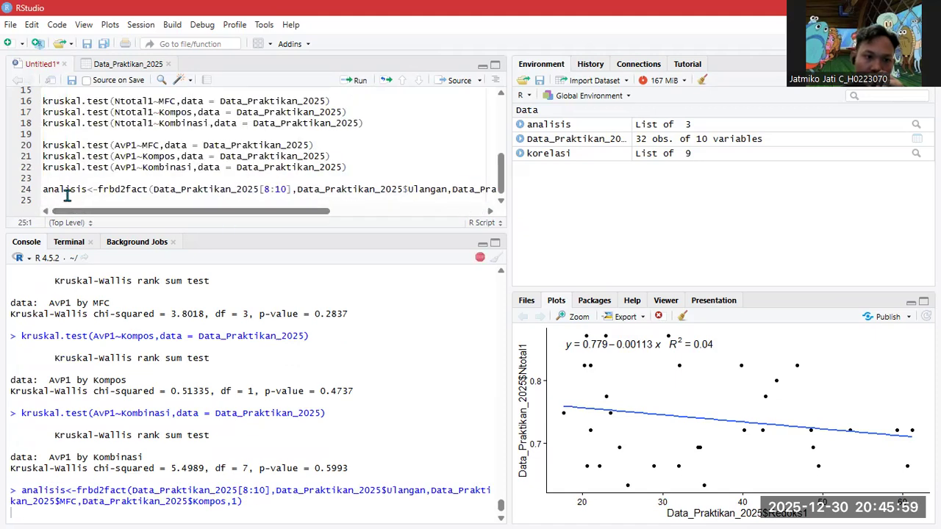
{"action": "type", "text": "print"}
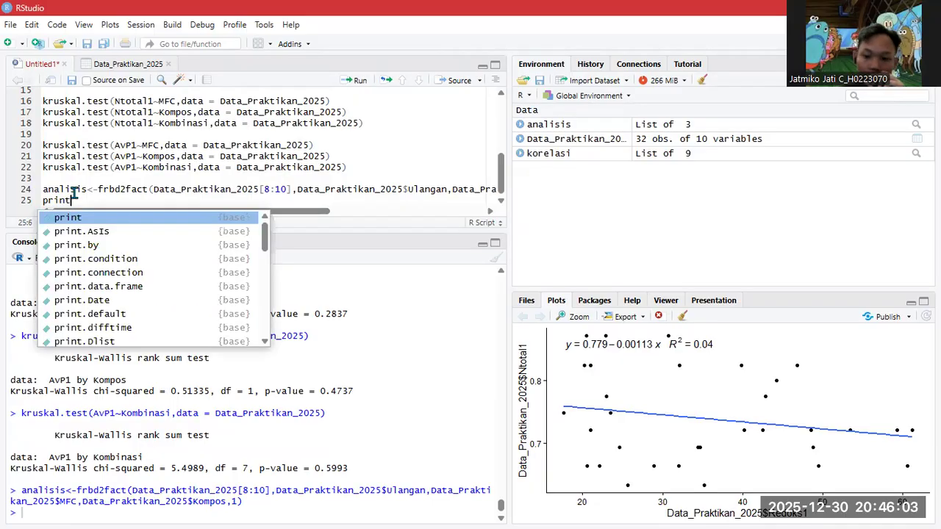
{"action": "type", "text": "(analisis"}
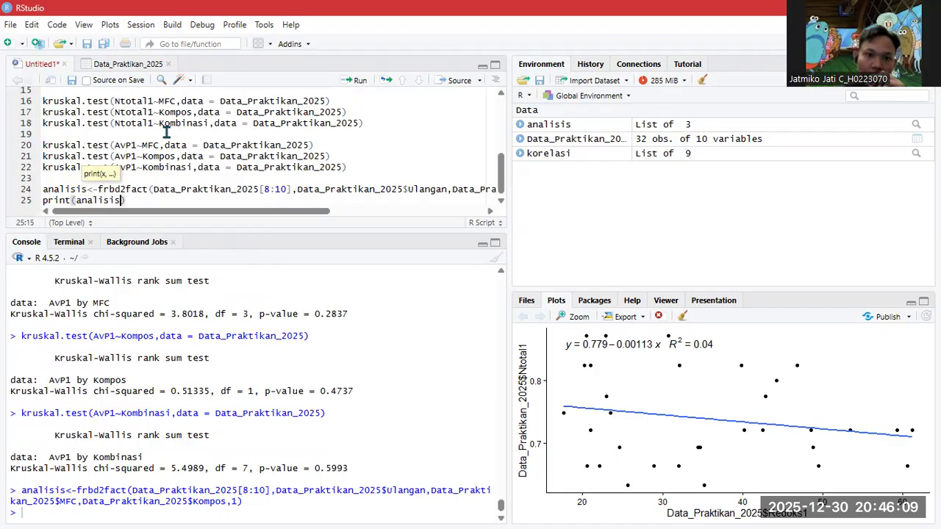
{"action": "left_click", "coordinate": [103, 200]}
{"action": "left_click", "coordinate": [358, 80]}
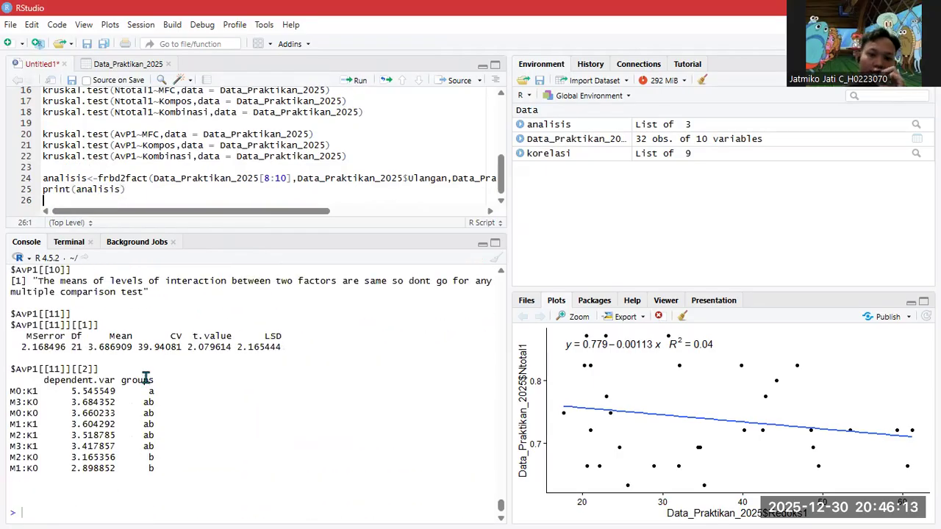
{"action": "scroll", "coordinate": [168, 393], "scroll_direction": "up", "scroll_amount": 10}
{"action": "scroll", "coordinate": [169, 393], "scroll_direction": "up", "scroll_amount": 2}
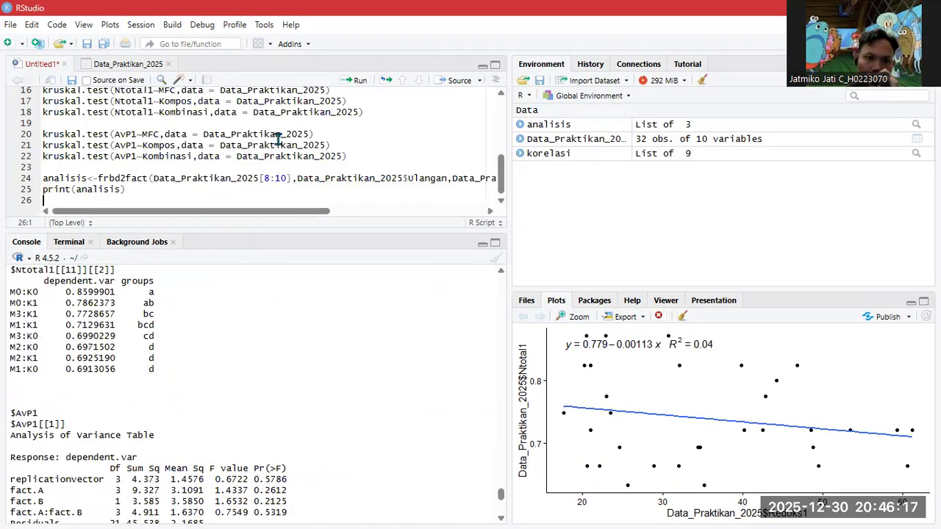
{"action": "scroll", "coordinate": [130, 301], "scroll_direction": "up", "scroll_amount": 6}
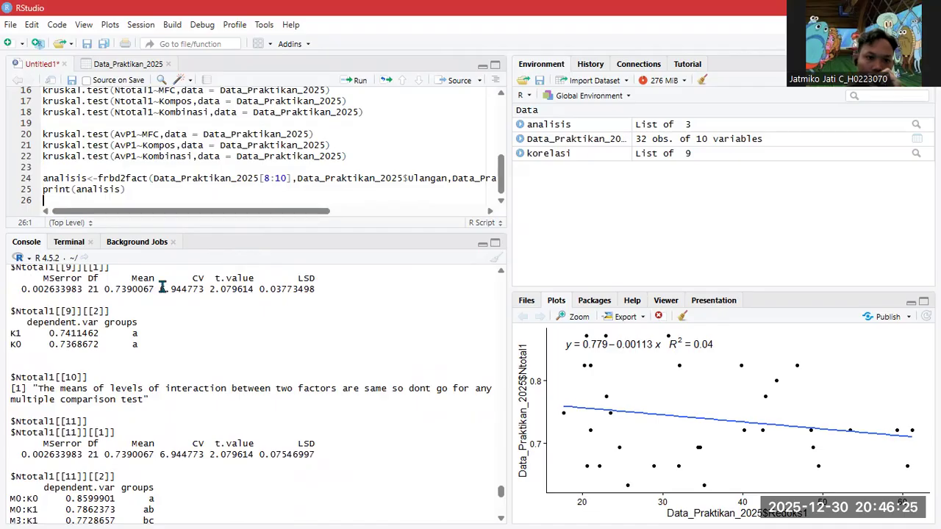
{"action": "scroll", "coordinate": [169, 339], "scroll_direction": "up", "scroll_amount": 6}
{"action": "scroll", "coordinate": [187, 313], "scroll_direction": "up", "scroll_amount": 2}
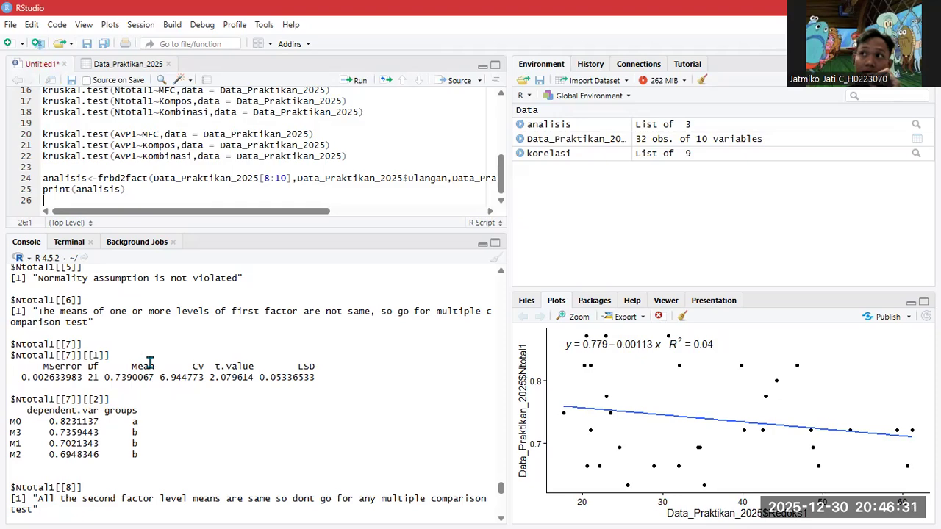
{"action": "scroll", "coordinate": [150, 373], "scroll_direction": "up", "scroll_amount": 12}
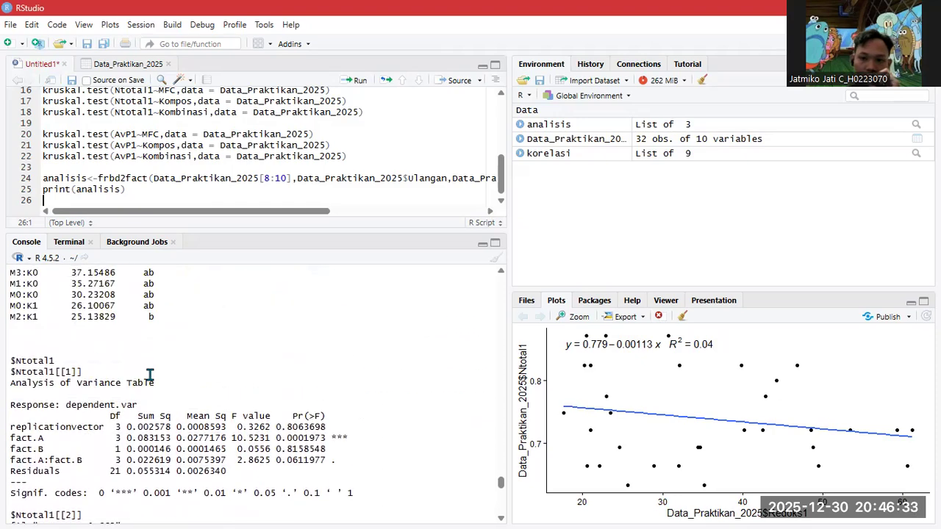
{"action": "scroll", "coordinate": [140, 359], "scroll_direction": "up", "scroll_amount": 15}
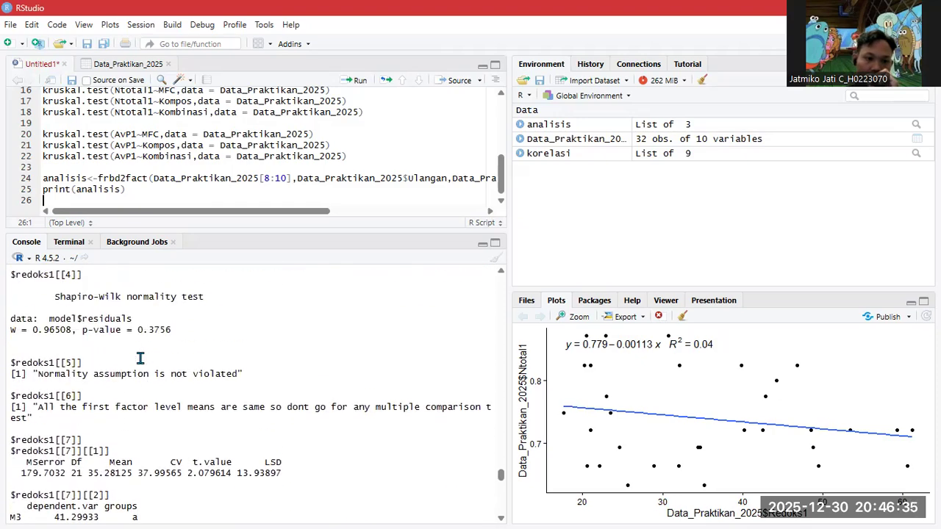
{"action": "scroll", "coordinate": [140, 359], "scroll_direction": "up", "scroll_amount": 4}
{"action": "scroll", "coordinate": [140, 359], "scroll_direction": "down", "scroll_amount": 4}
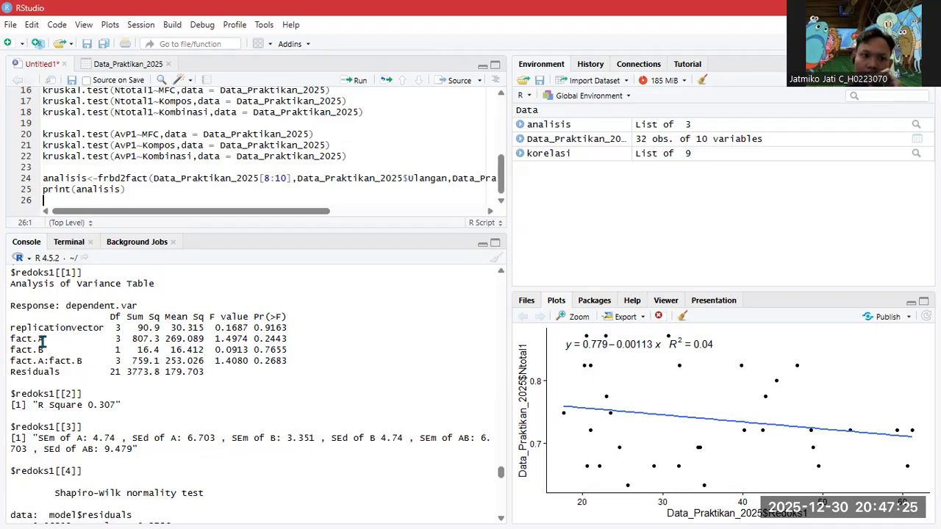
{"action": "left_click", "coordinate": [133, 66]}
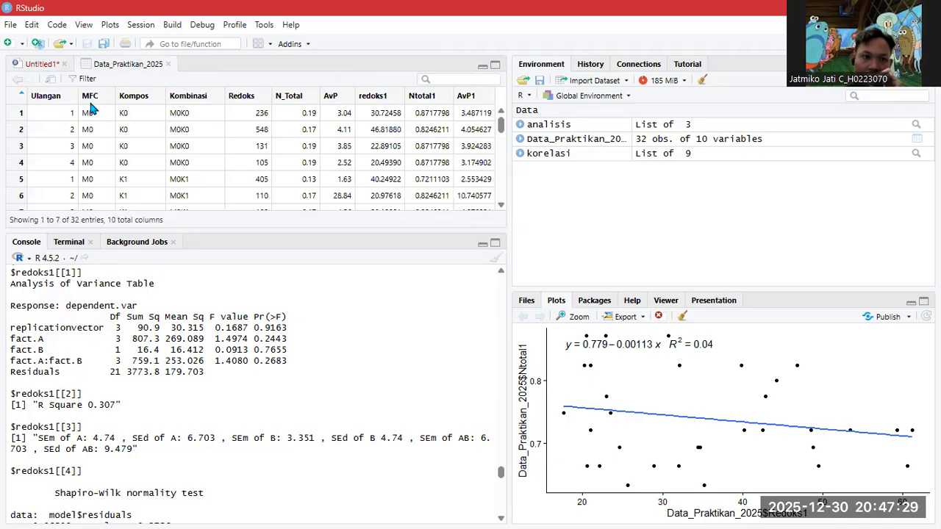
{"action": "left_click", "coordinate": [41, 64]}
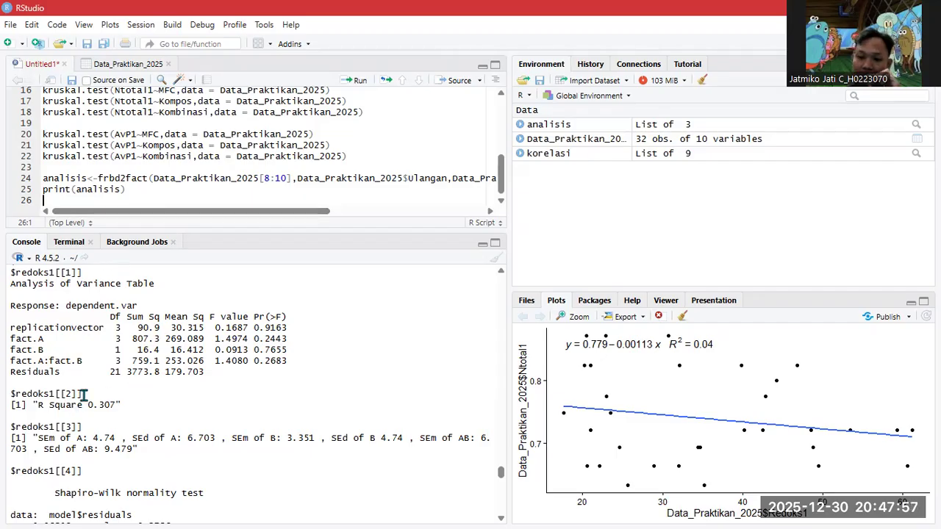
{"action": "scroll", "coordinate": [97, 409], "scroll_direction": "down", "scroll_amount": 2}
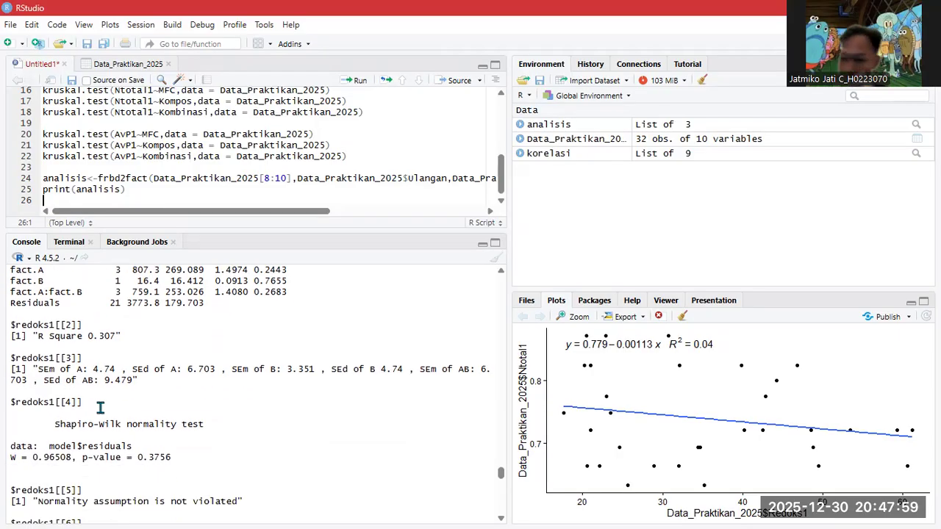
{"action": "scroll", "coordinate": [95, 389], "scroll_direction": "down", "scroll_amount": 2}
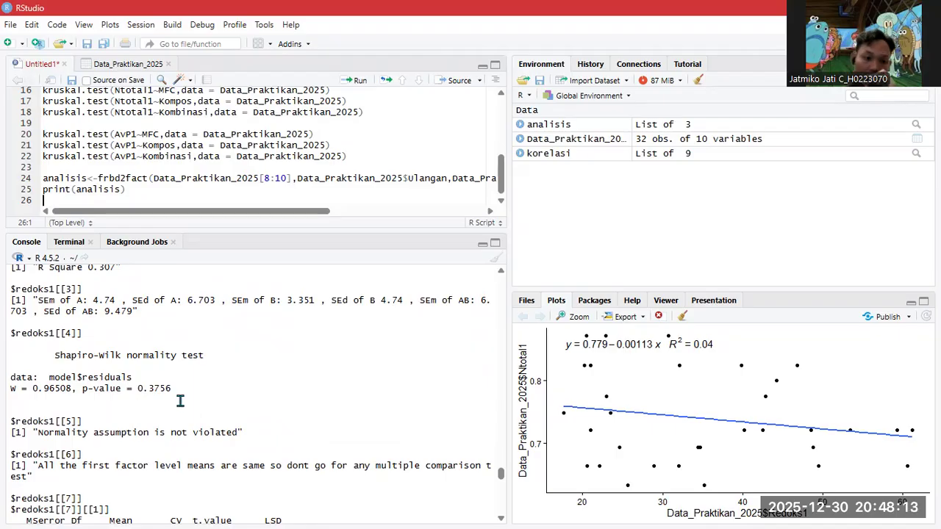
{"action": "scroll", "coordinate": [157, 397], "scroll_direction": "down", "scroll_amount": 4}
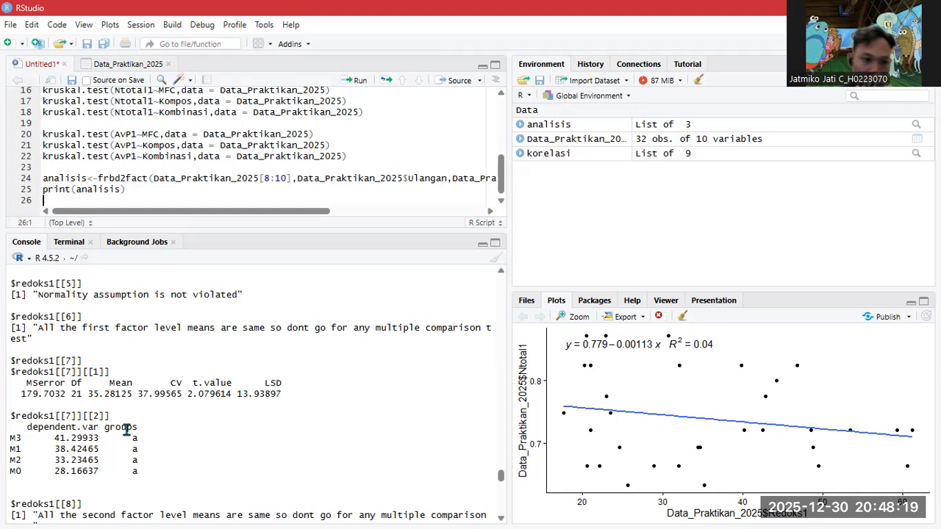
{"action": "scroll", "coordinate": [135, 436], "scroll_direction": "down", "scroll_amount": 2}
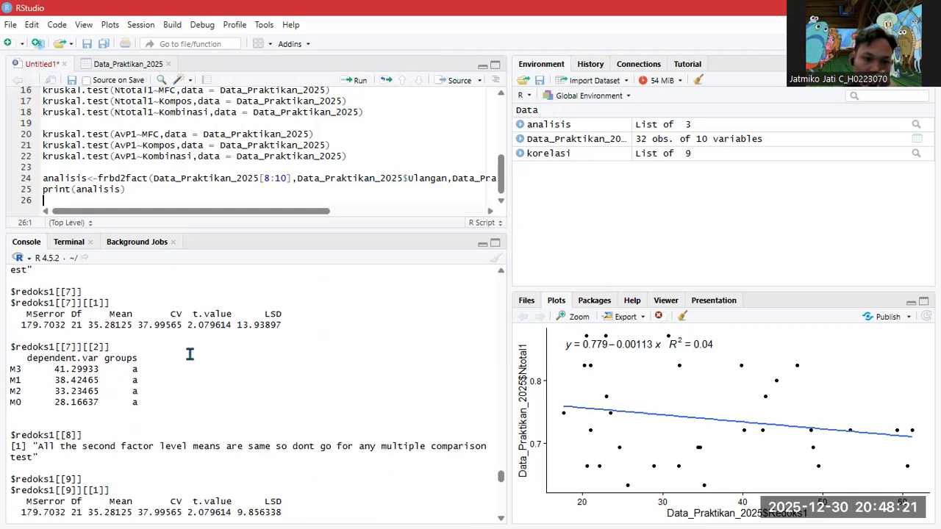
{"action": "scroll", "coordinate": [109, 403], "scroll_direction": "down", "scroll_amount": 2}
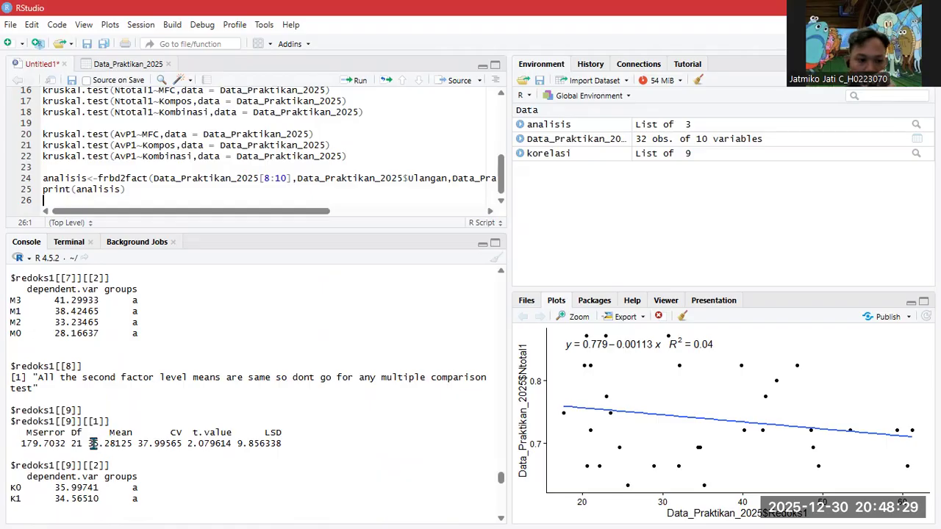
{"action": "scroll", "coordinate": [95, 445], "scroll_direction": "down", "scroll_amount": 2}
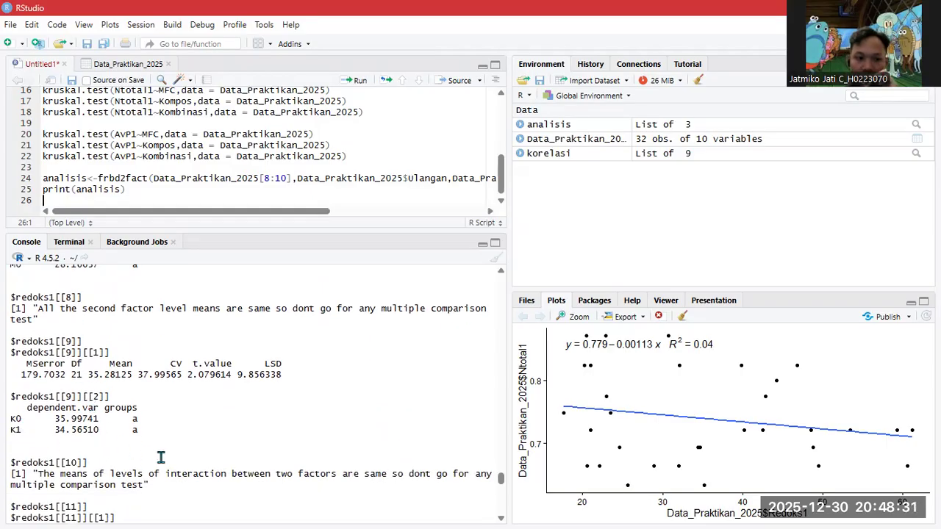
{"action": "scroll", "coordinate": [144, 403], "scroll_direction": "down", "scroll_amount": 1}
{"action": "scroll", "coordinate": [184, 387], "scroll_direction": "down", "scroll_amount": 4}
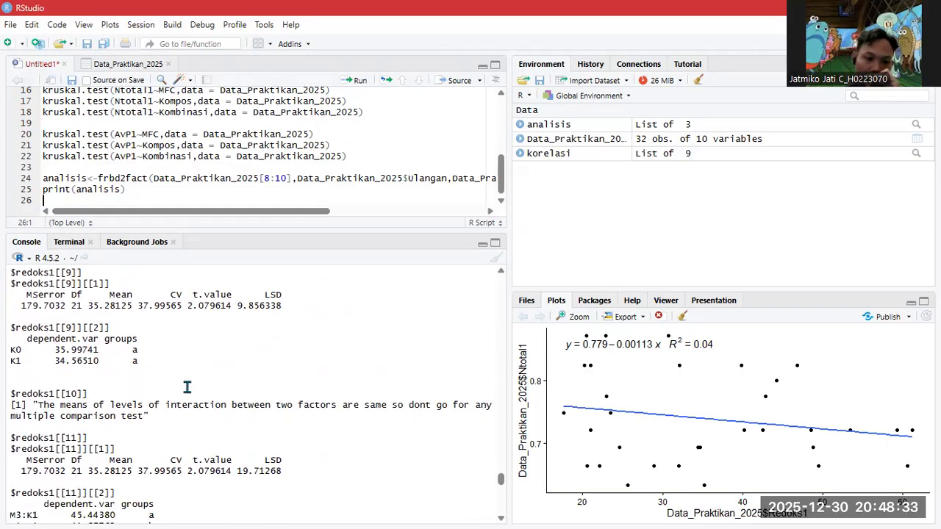
{"action": "scroll", "coordinate": [94, 426], "scroll_direction": "down", "scroll_amount": 2}
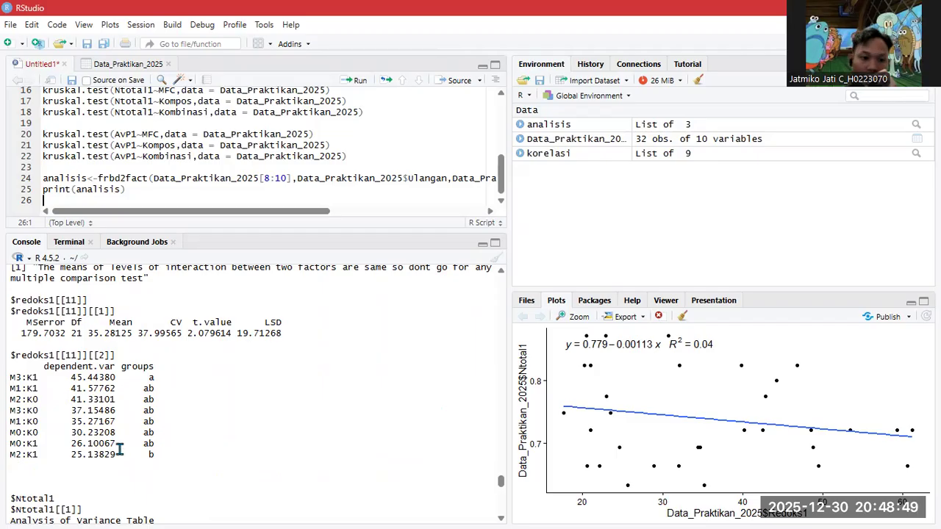
{"action": "scroll", "coordinate": [117, 439], "scroll_direction": "down", "scroll_amount": 2}
{"action": "scroll", "coordinate": [112, 435], "scroll_direction": "down", "scroll_amount": 4}
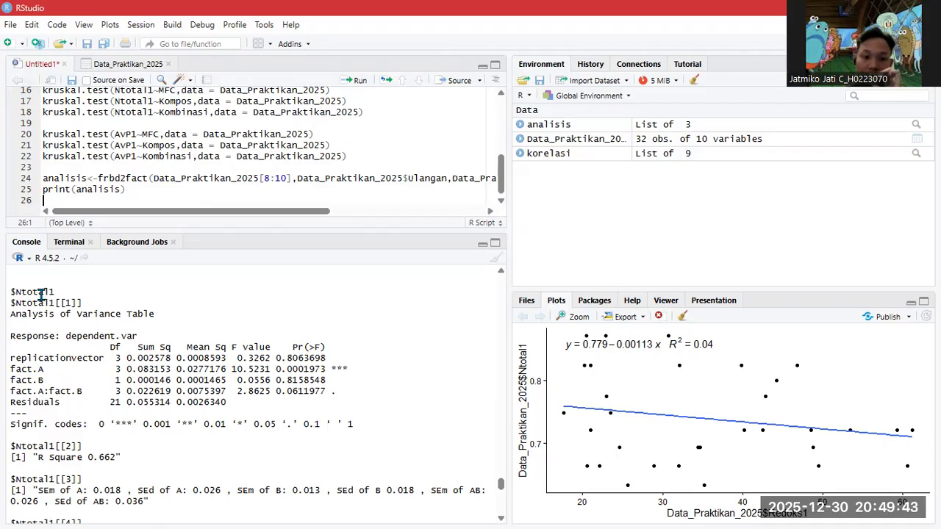
{"action": "scroll", "coordinate": [103, 419], "scroll_direction": "down", "scroll_amount": 4}
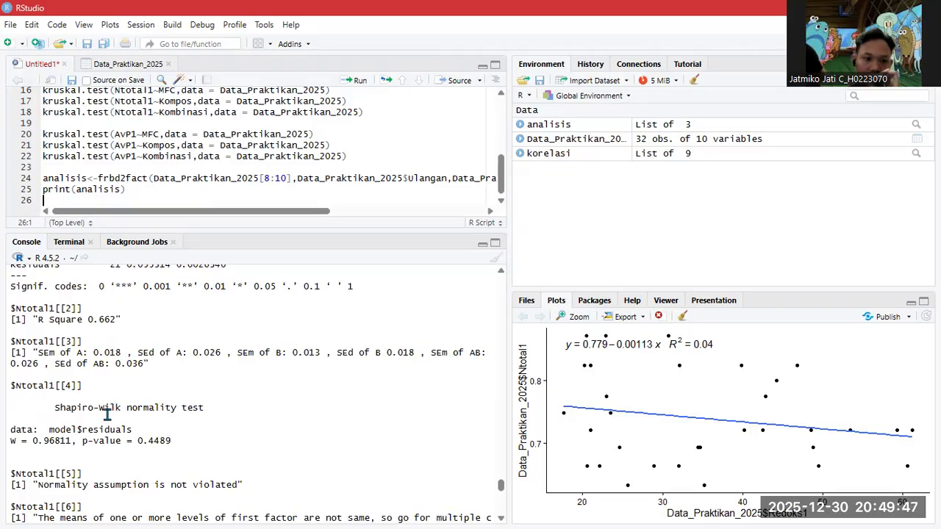
{"action": "scroll", "coordinate": [166, 418], "scroll_direction": "down", "scroll_amount": 2}
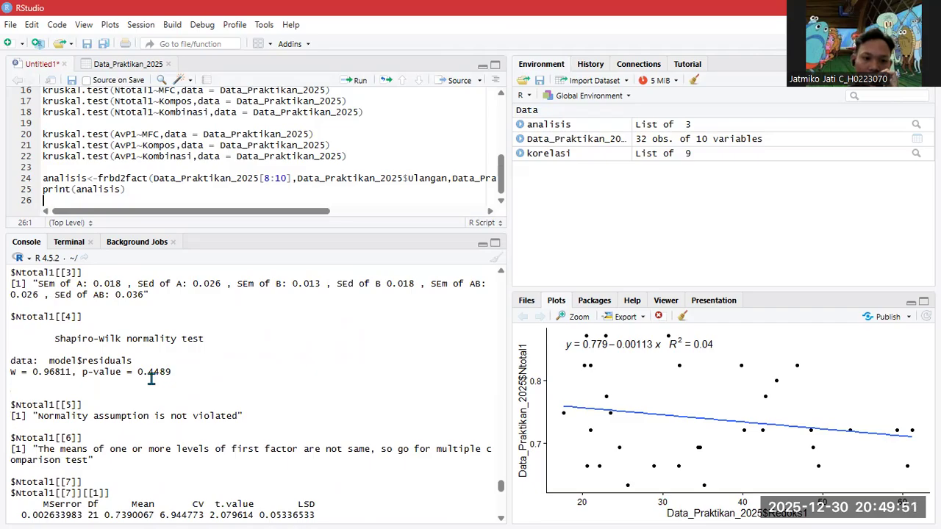
{"action": "scroll", "coordinate": [168, 309], "scroll_direction": "down", "scroll_amount": 3}
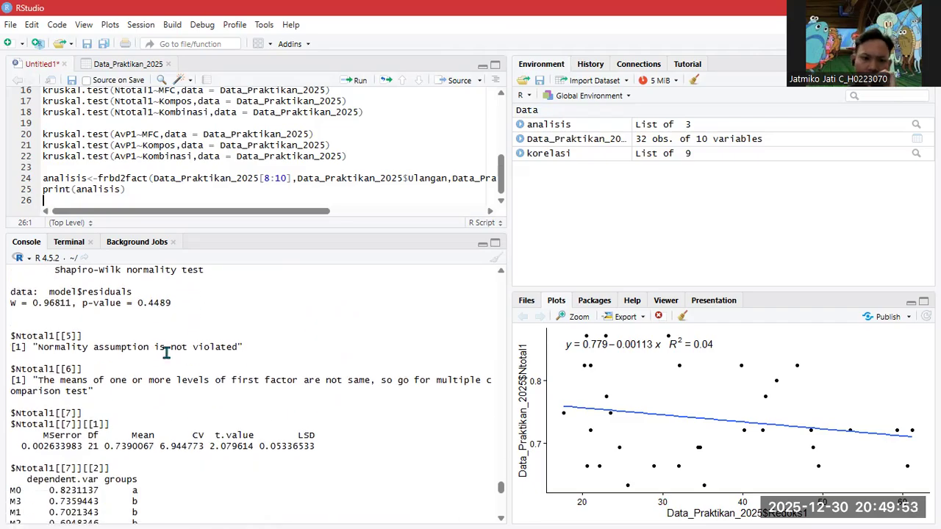
{"action": "scroll", "coordinate": [170, 325], "scroll_direction": "down", "scroll_amount": 1}
{"action": "scroll", "coordinate": [100, 370], "scroll_direction": "down", "scroll_amount": 1}
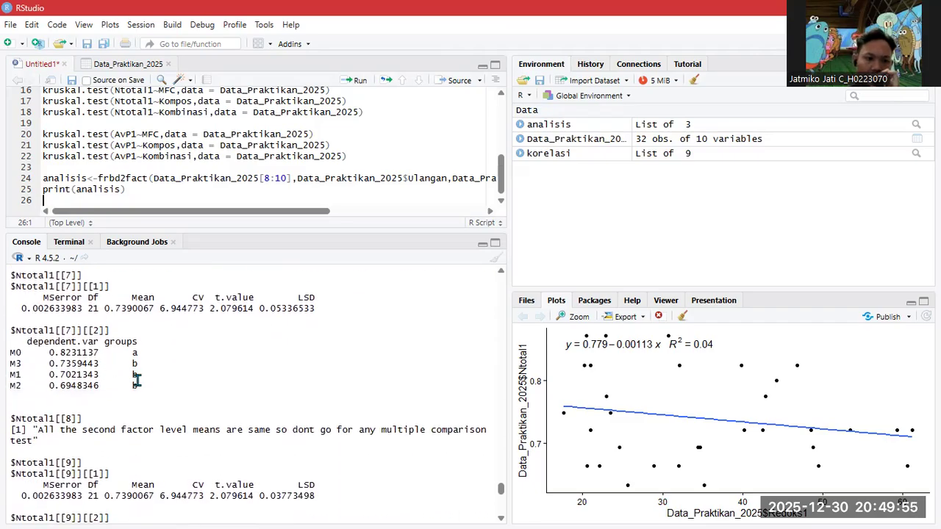
{"action": "scroll", "coordinate": [114, 377], "scroll_direction": "down", "scroll_amount": 2}
{"action": "scroll", "coordinate": [117, 373], "scroll_direction": "up", "scroll_amount": 2}
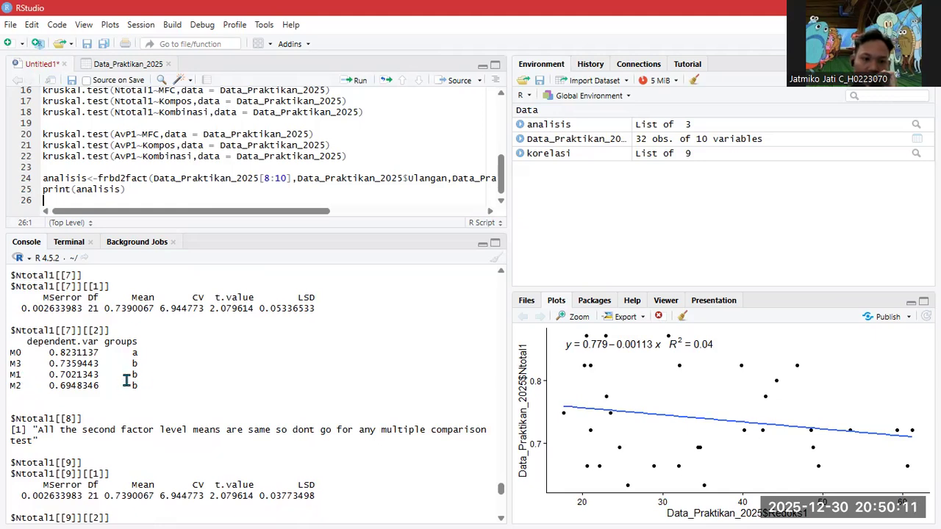
{"action": "scroll", "coordinate": [188, 366], "scroll_direction": "down", "scroll_amount": 4}
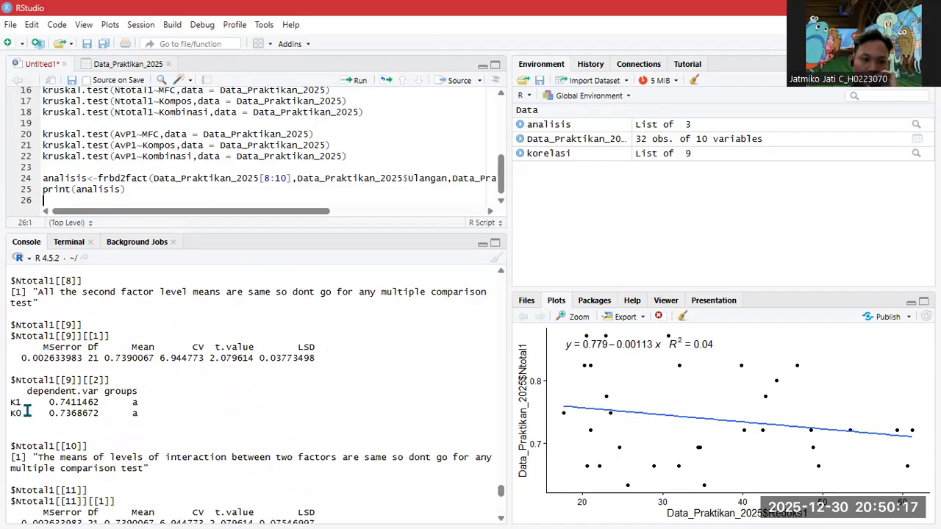
{"action": "scroll", "coordinate": [169, 411], "scroll_direction": "down", "scroll_amount": 2}
{"action": "scroll", "coordinate": [162, 408], "scroll_direction": "down", "scroll_amount": 3}
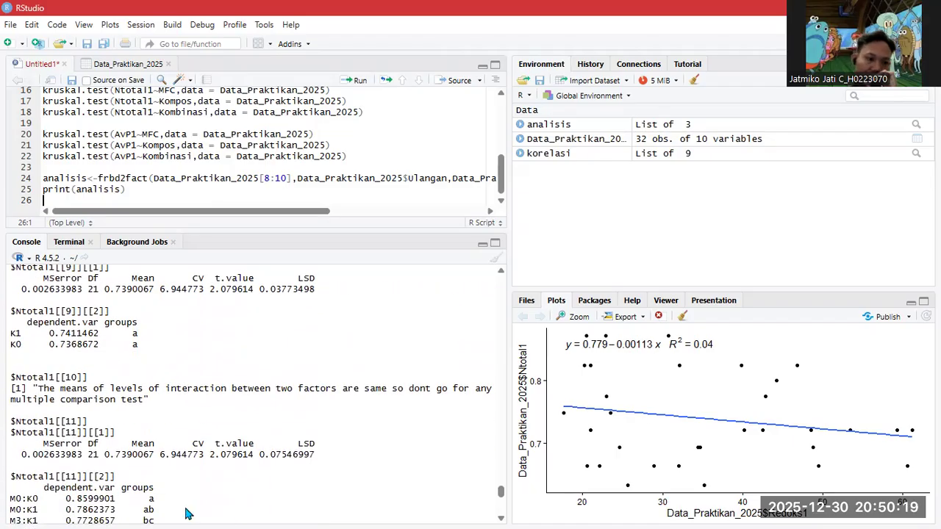
{"action": "scroll", "coordinate": [136, 452], "scroll_direction": "down", "scroll_amount": 2}
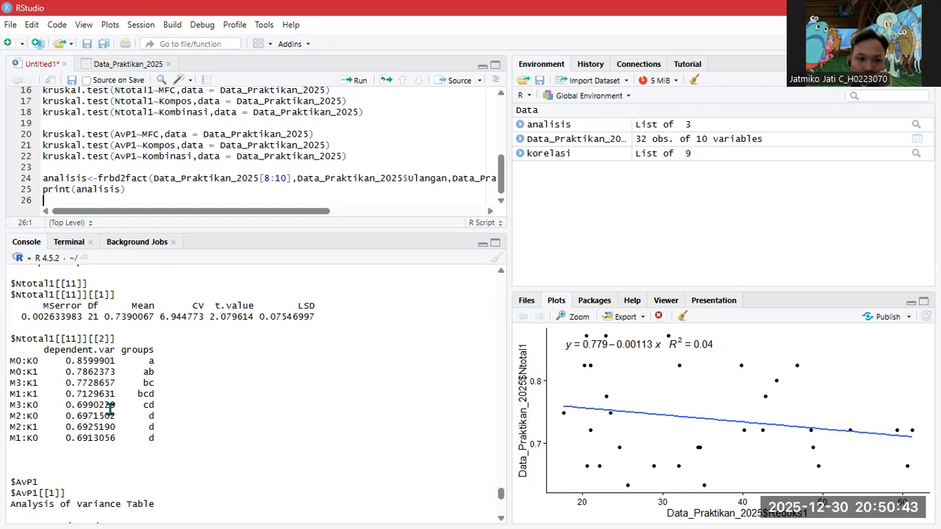
{"action": "scroll", "coordinate": [111, 407], "scroll_direction": "down", "scroll_amount": 2}
{"action": "scroll", "coordinate": [111, 406], "scroll_direction": "down", "scroll_amount": 2}
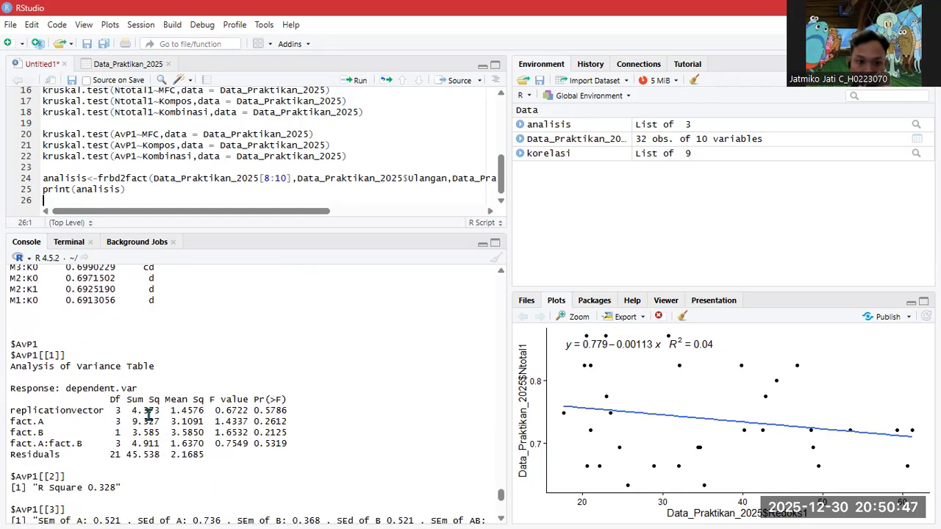
{"action": "scroll", "coordinate": [147, 415], "scroll_direction": "down", "scroll_amount": 2}
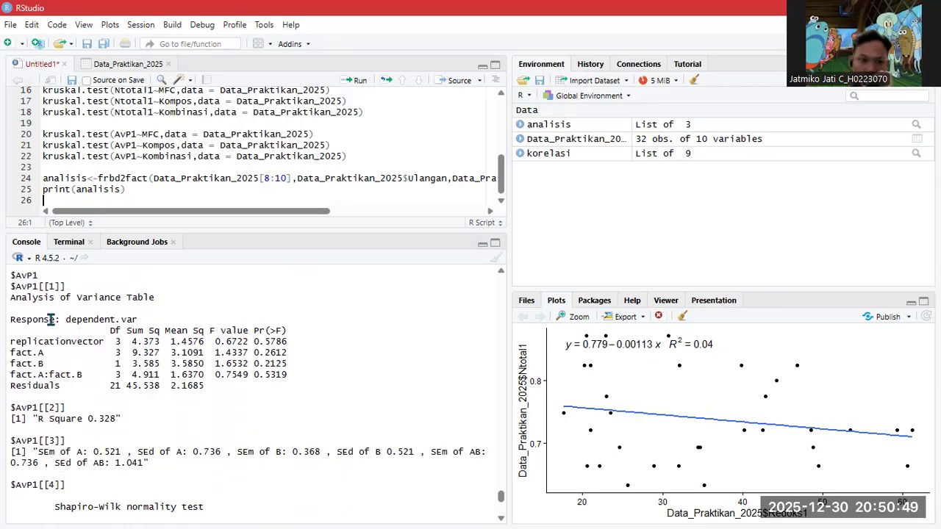
{"action": "scroll", "coordinate": [81, 351], "scroll_direction": "up", "scroll_amount": 2}
{"action": "scroll", "coordinate": [92, 380], "scroll_direction": "down", "scroll_amount": 6}
{"action": "scroll", "coordinate": [95, 379], "scroll_direction": "up", "scroll_amount": 4}
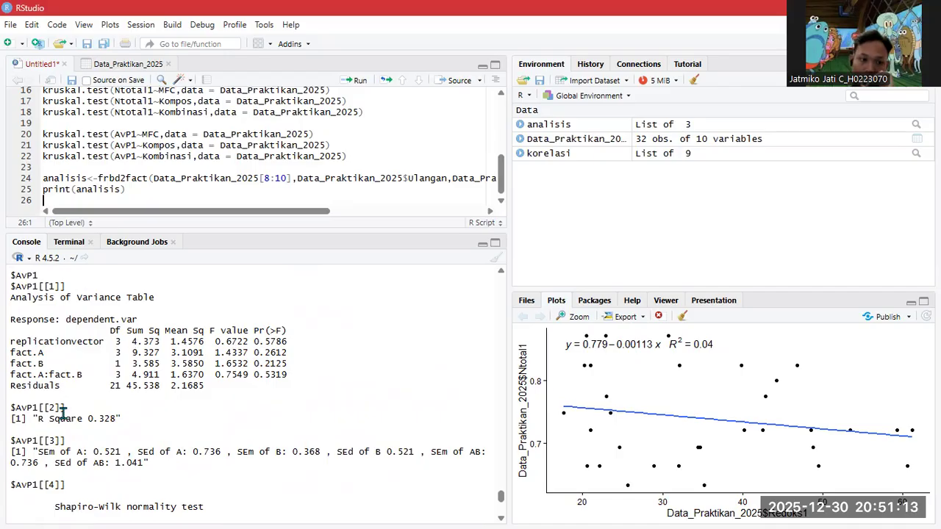
{"action": "scroll", "coordinate": [103, 390], "scroll_direction": "down", "scroll_amount": 4}
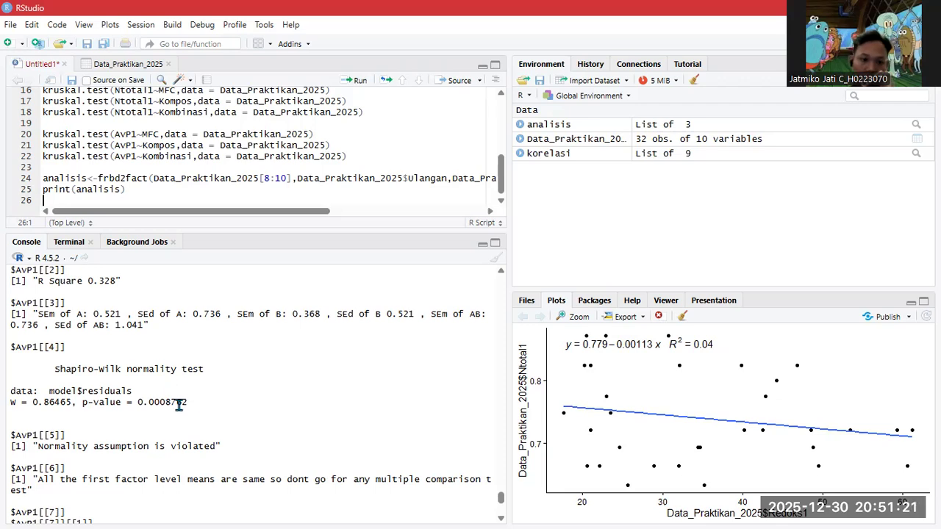
{"action": "scroll", "coordinate": [121, 400], "scroll_direction": "down", "scroll_amount": 4}
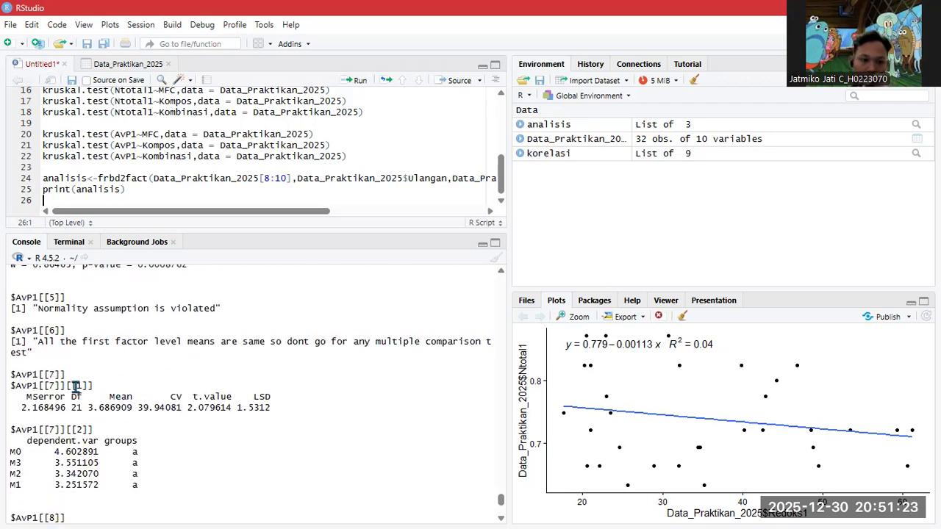
{"action": "scroll", "coordinate": [74, 408], "scroll_direction": "down", "scroll_amount": 2}
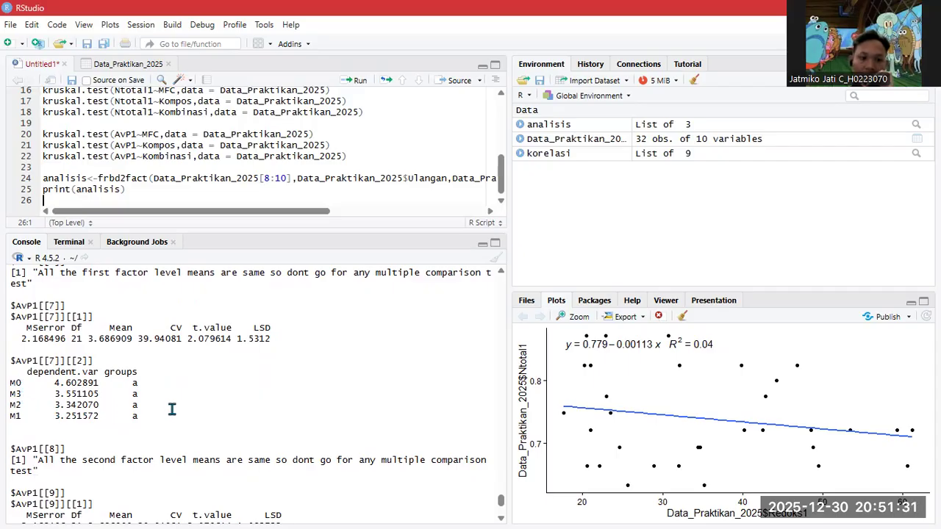
{"action": "scroll", "coordinate": [93, 389], "scroll_direction": "down", "scroll_amount": 3}
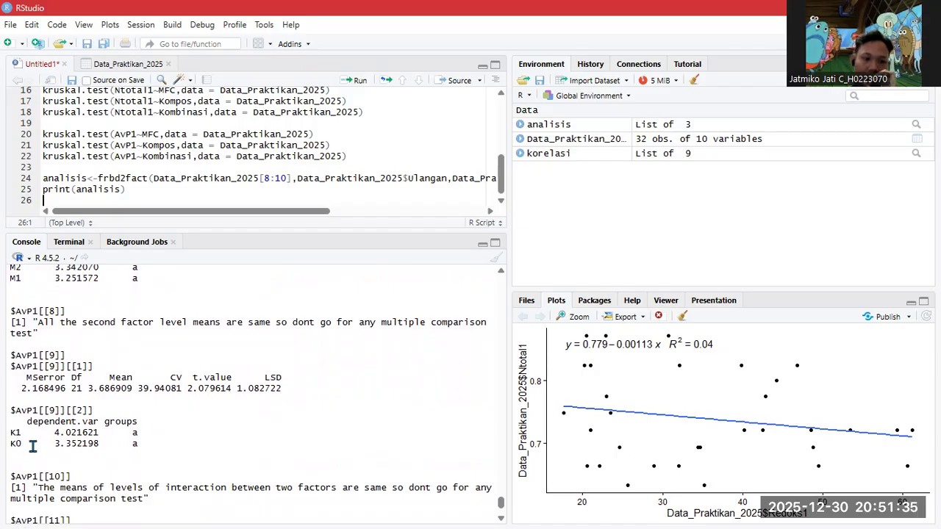
{"action": "scroll", "coordinate": [32, 447], "scroll_direction": "down", "scroll_amount": 5}
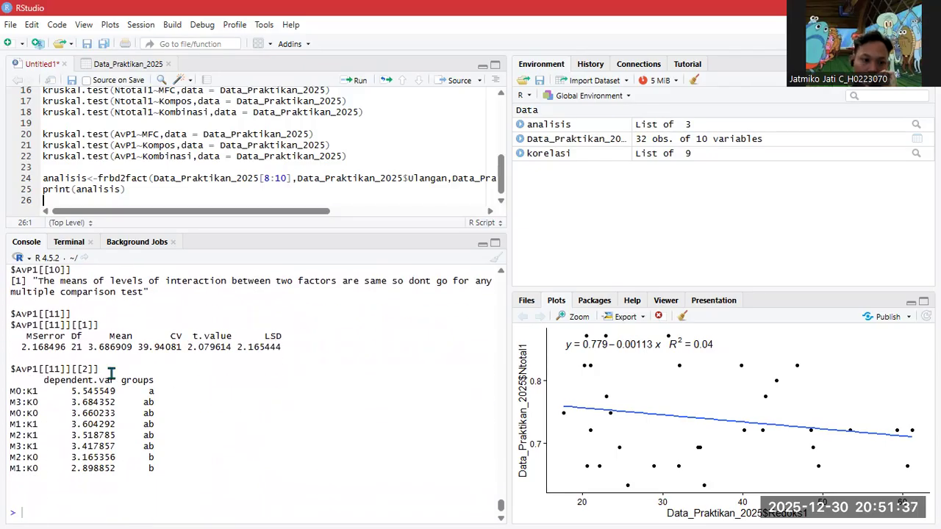
{"action": "scroll", "coordinate": [178, 380], "scroll_direction": "up", "scroll_amount": 7}
{"action": "scroll", "coordinate": [159, 376], "scroll_direction": "down", "scroll_amount": 7}
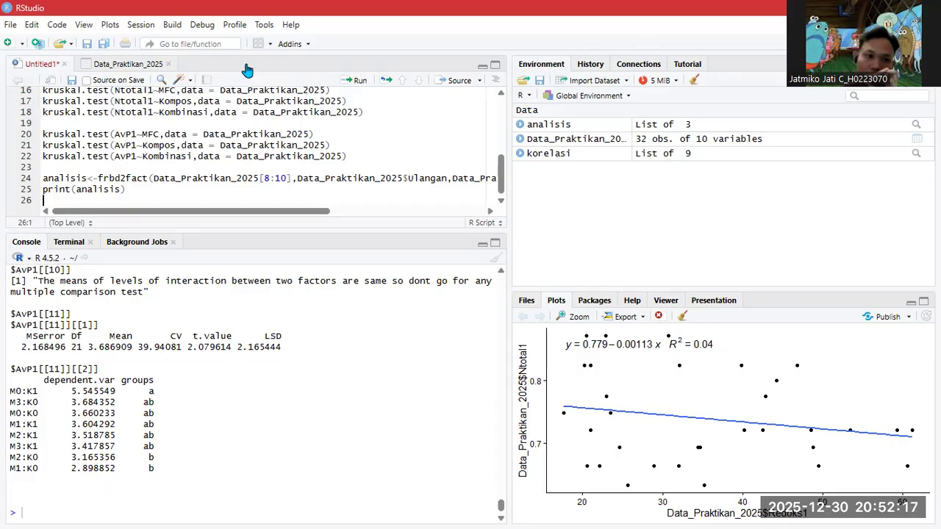
- Write library(FSA) on line 27 and run it to load the FSA package
{"action": "key", "text": "Return"}
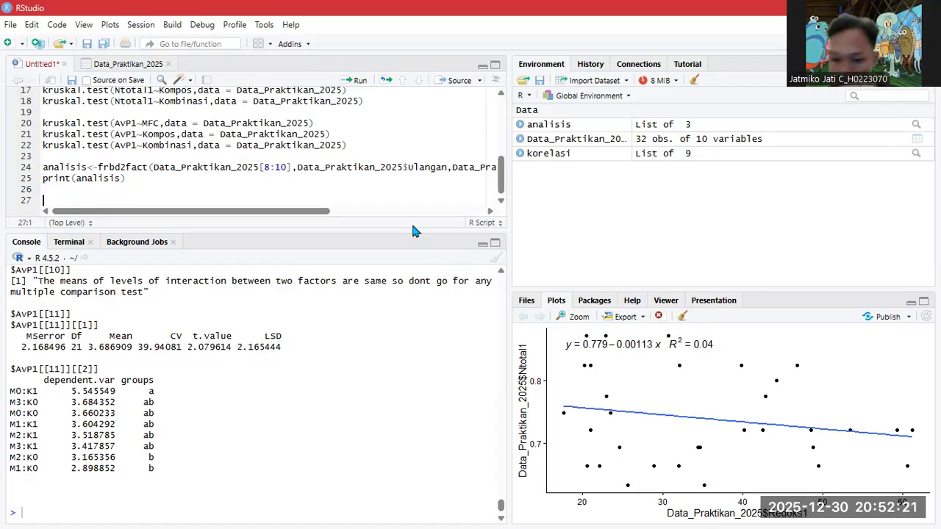
{"action": "type", "text": "library("}
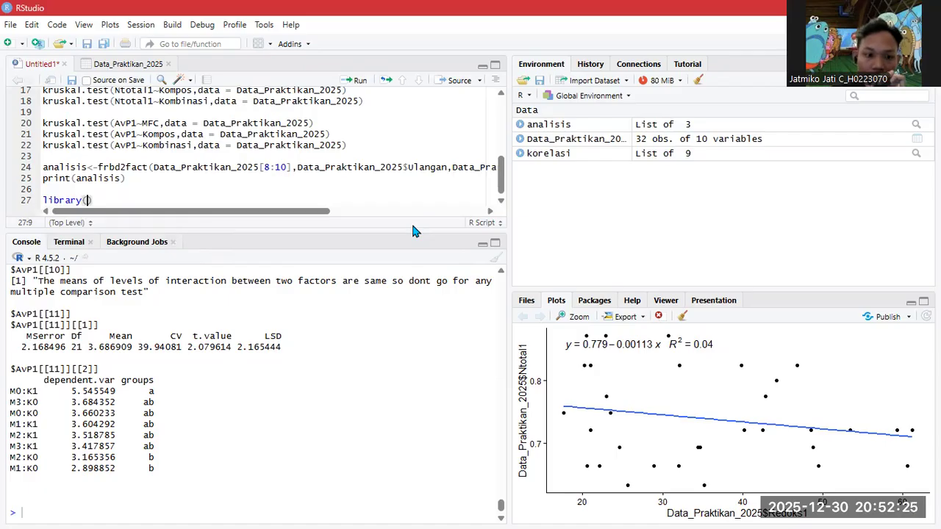
{"action": "type", "text": "fsa"}
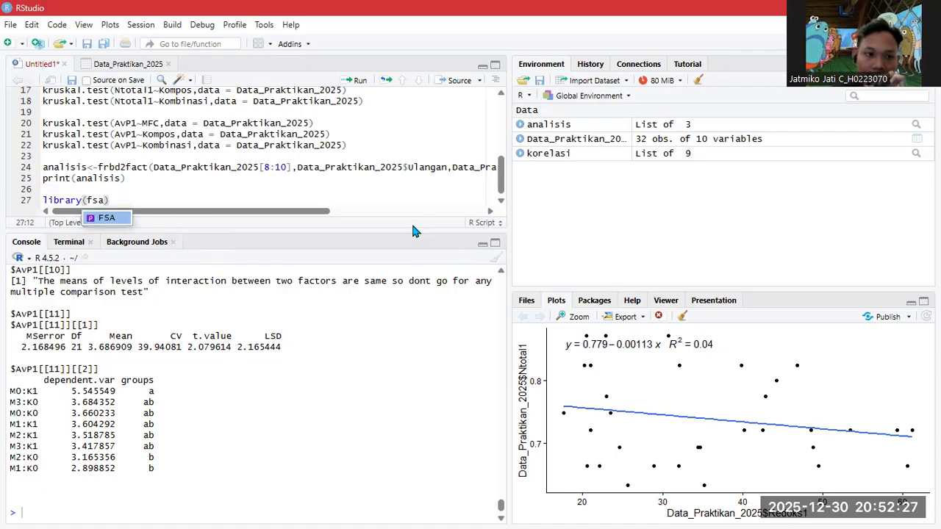
{"action": "key", "text": "Tab"}
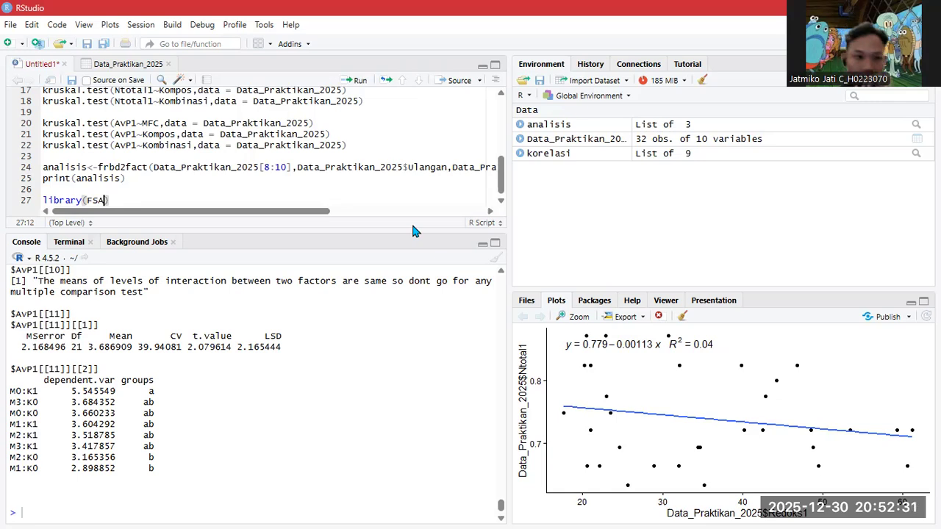
{"action": "left_click", "coordinate": [92, 200]}
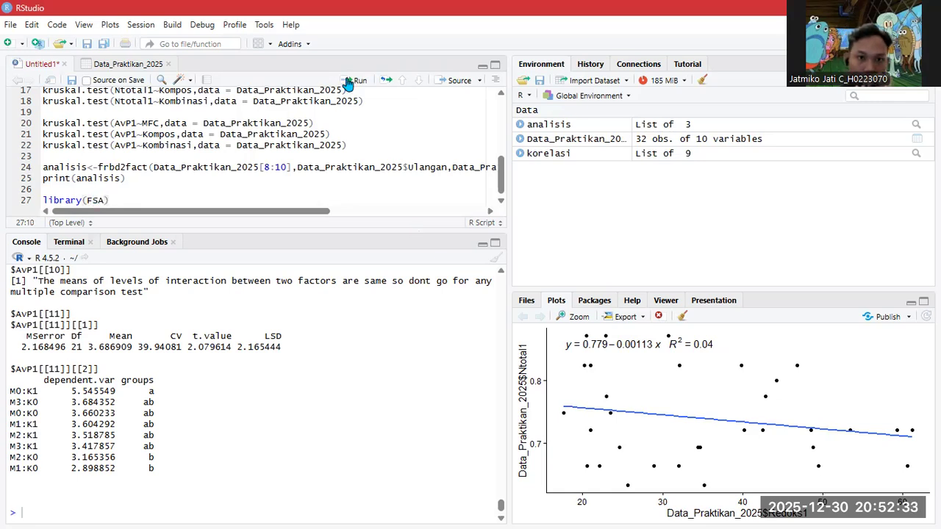
{"action": "left_click", "coordinate": [355, 80]}
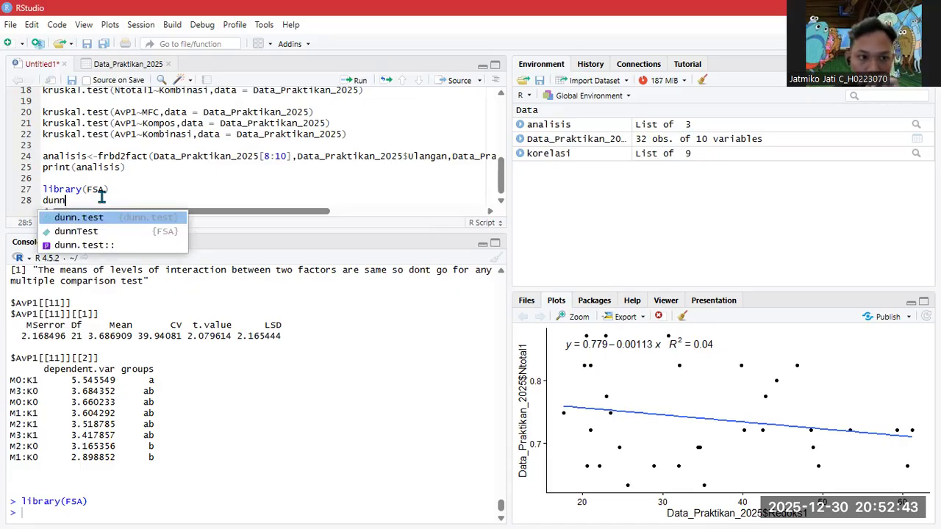
- Insert an empty dunnTest() call from the FSA autocomplete on line 28
{"action": "key", "text": "Down"}
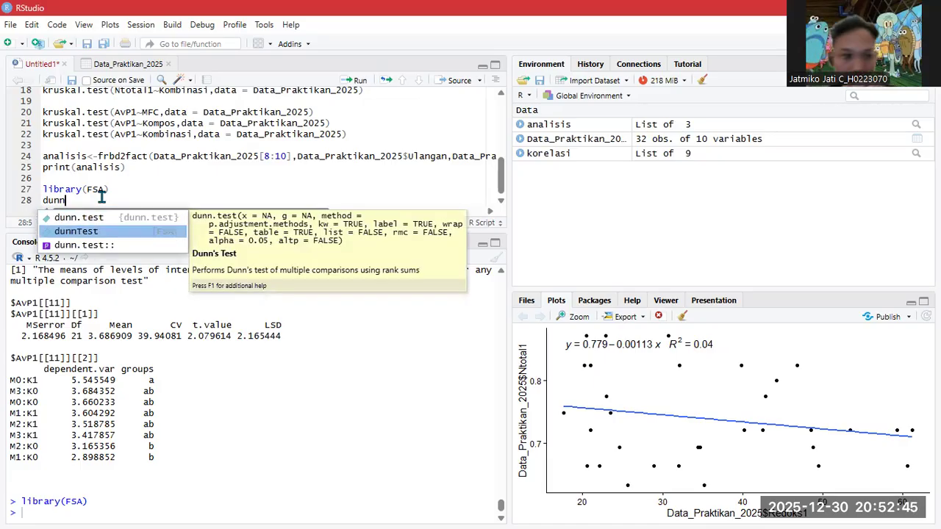
{"action": "key", "text": "Return"}
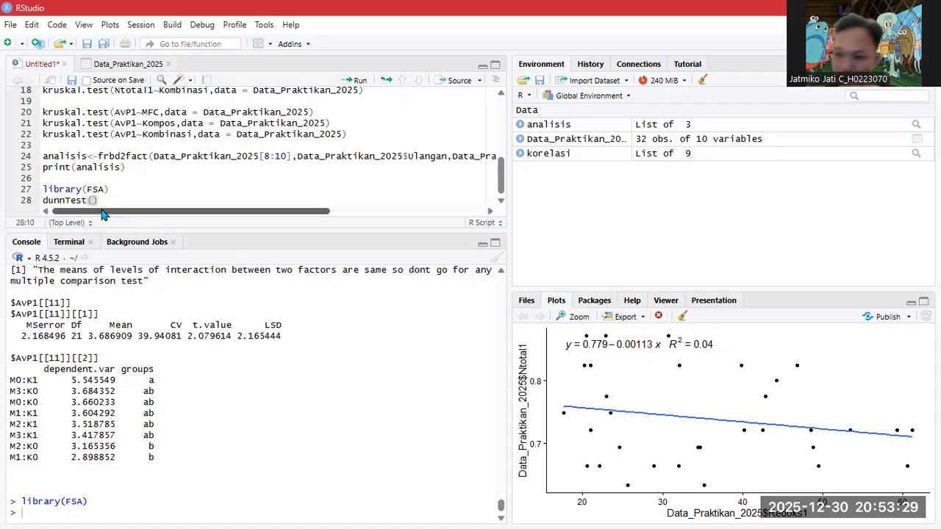
- Fill the dunnTest formula as redoks1~mfc with data = Data_Praktikan_2025
{"action": "type", "text": "redo"}
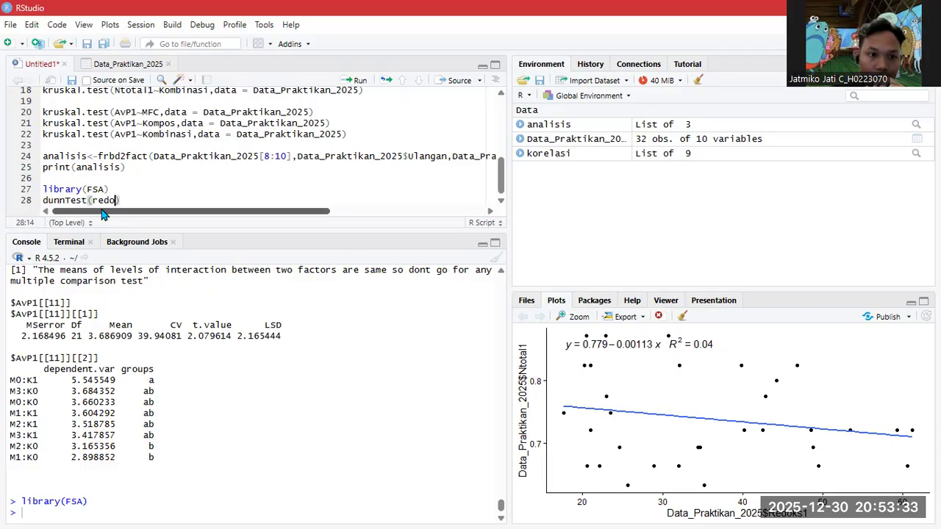
{"action": "type", "text": "k"}
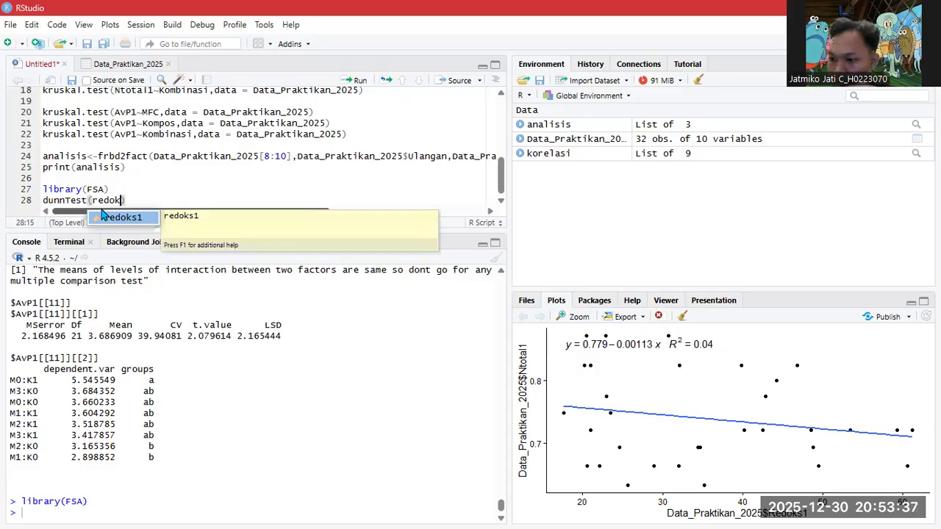
{"action": "key", "text": "Tab"}
{"action": "type", "text": "~"}
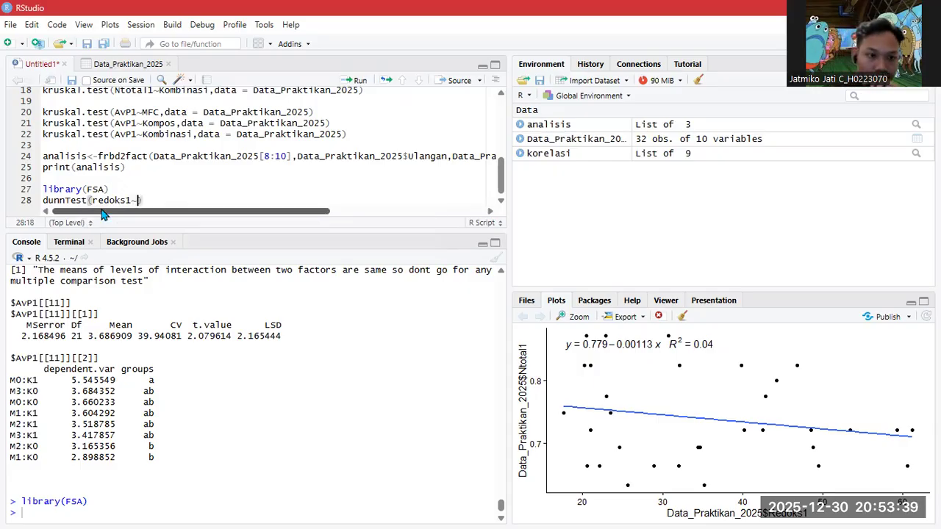
{"action": "type", "text": "mfc"}
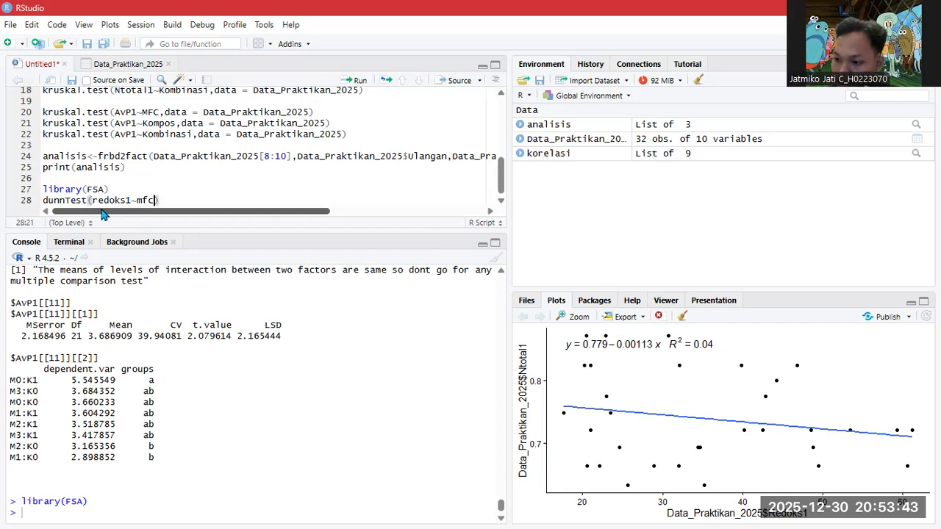
{"action": "type", "text": ",data"}
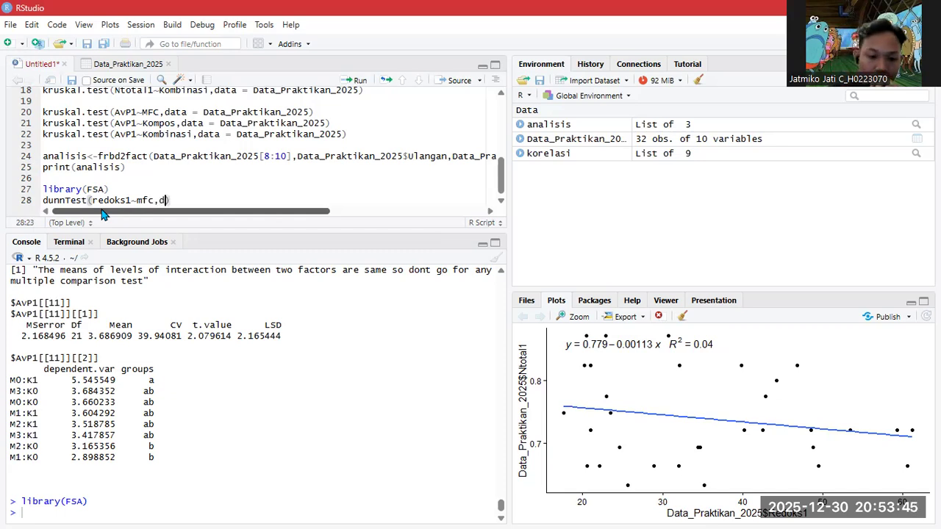
{"action": "key", "text": "Tab"}
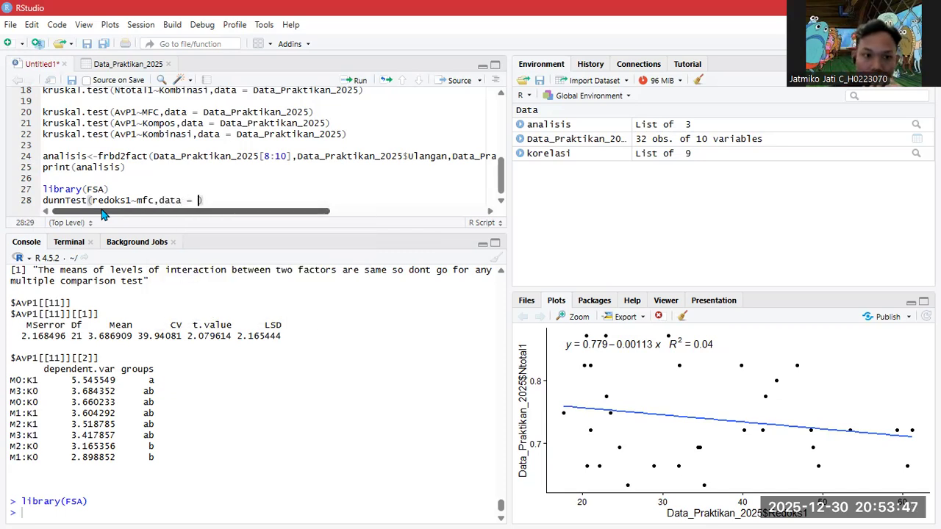
{"action": "type", "text": "Data_Praktikan_2025"}
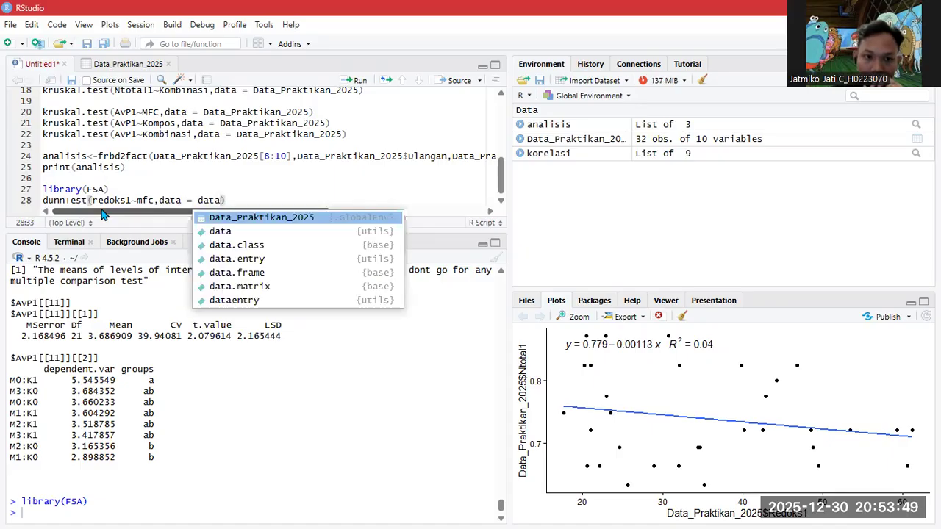
{"action": "key", "text": "Tab"}
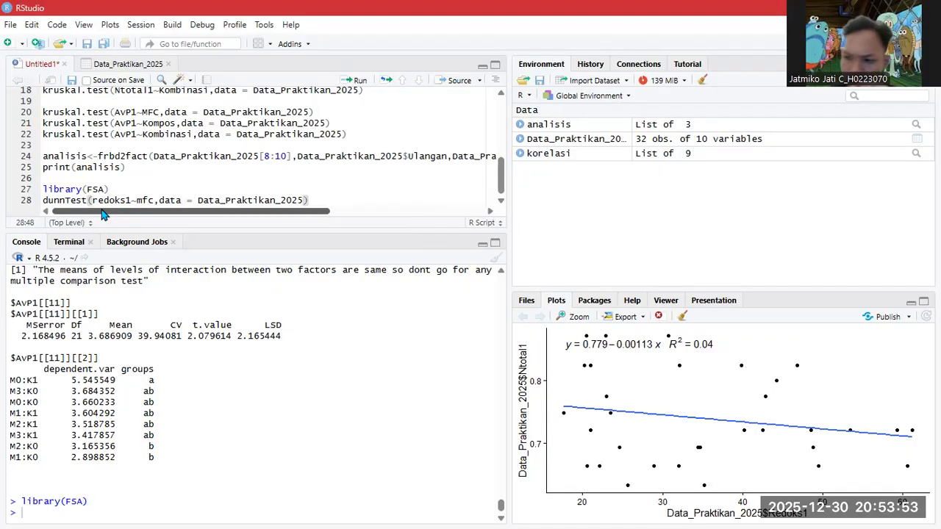
- Add the method = "bonferroni" argument to the line-28 Dunn test
{"action": "type", "text": ",metho"}
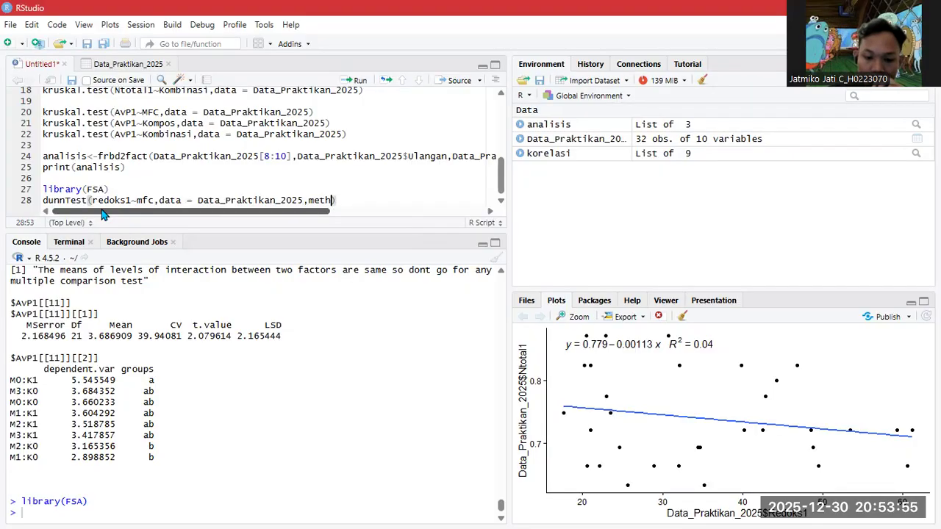
{"action": "type", "text": "d ="}
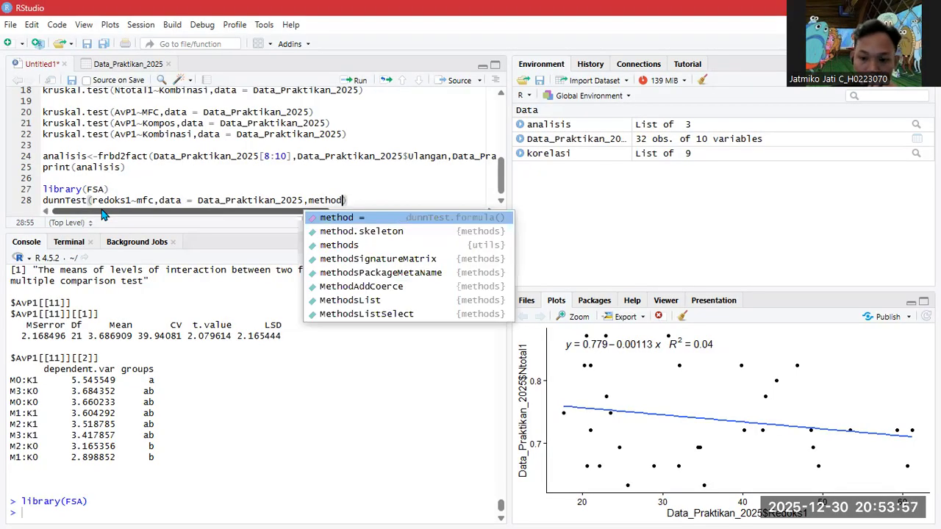
{"action": "key", "text": "Tab"}
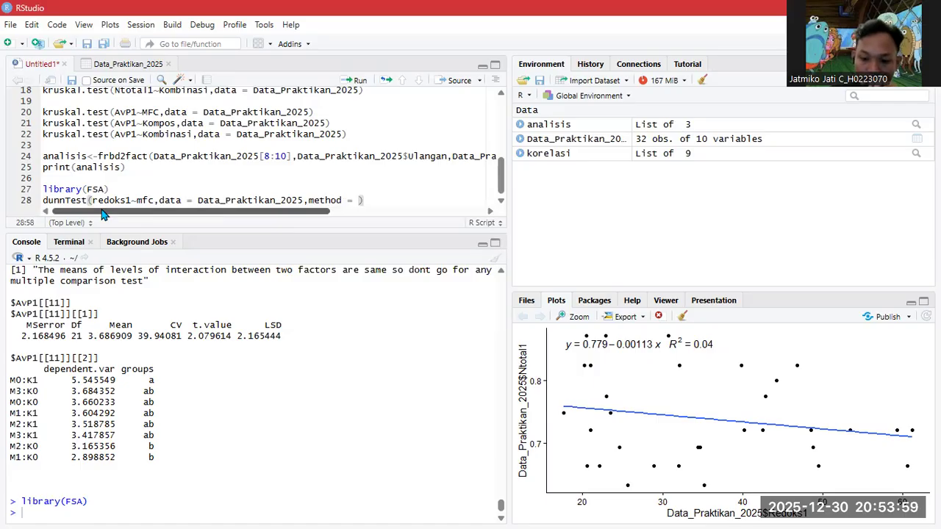
{"action": "key", "text": "Return"}
{"action": "type", "text": "'"}
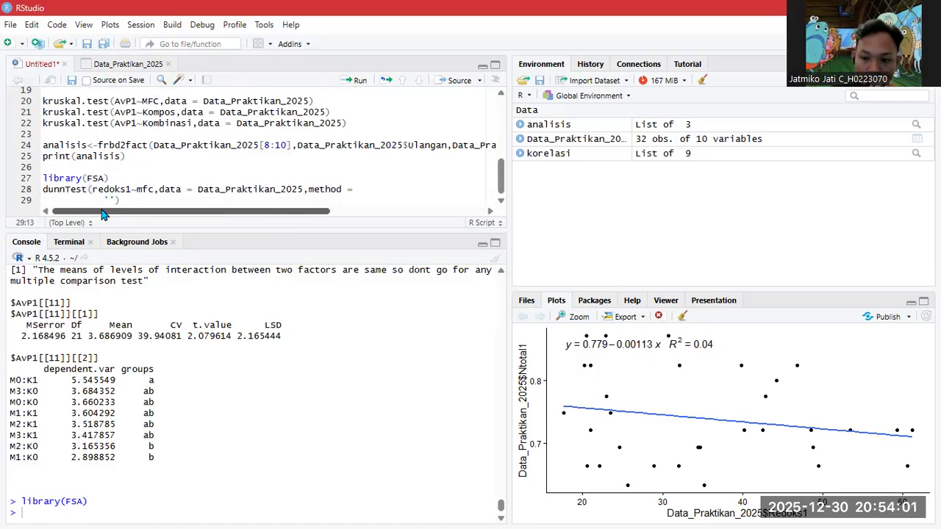
{"action": "key", "text": "BackSpace"}
{"action": "key", "text": "BackSpace"}
{"action": "key", "text": "BackSpace"}
{"action": "key", "text": "BackSpace"}
{"action": "key", "text": "BackSpace"}
{"action": "key", "text": "BackSpace"}
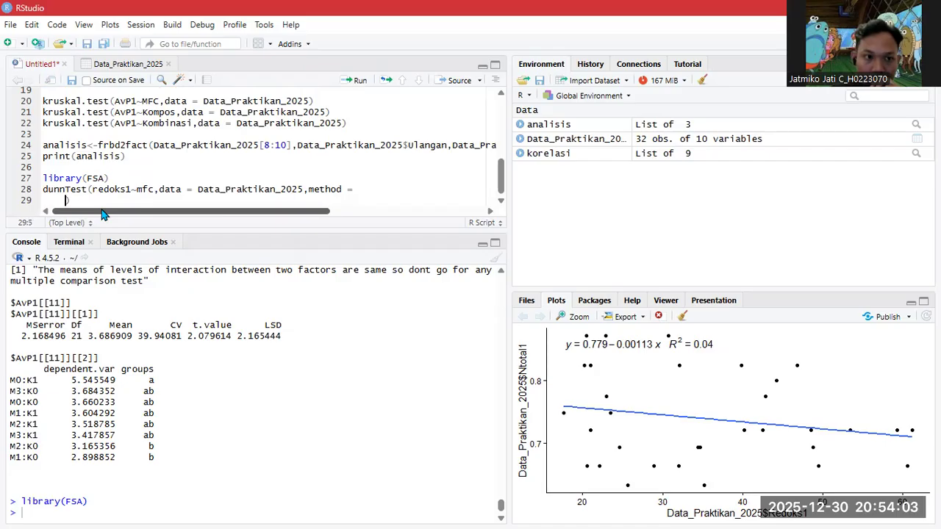
{"action": "key", "text": "BackSpace"}
{"action": "key", "text": "BackSpace"}
{"action": "key", "text": "BackSpace"}
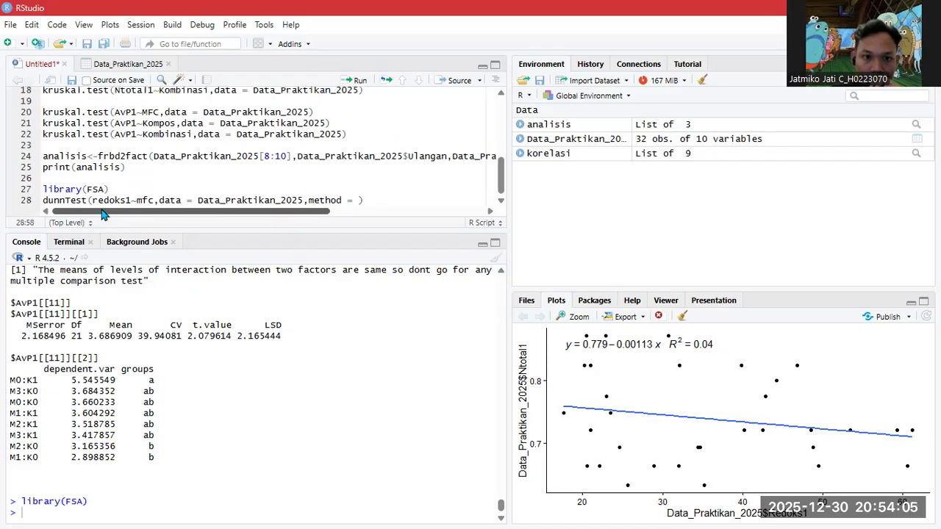
{"action": "type", "text": "\""}
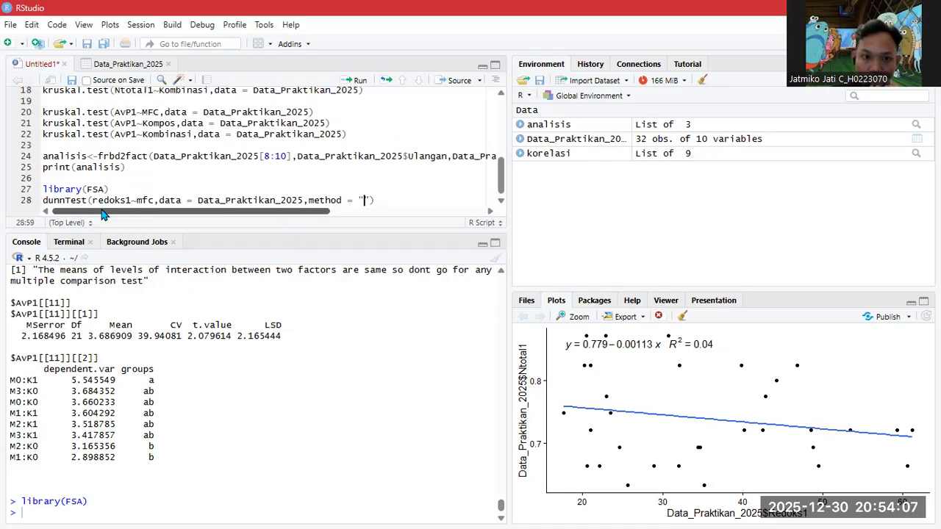
{"action": "type", "text": "bon"}
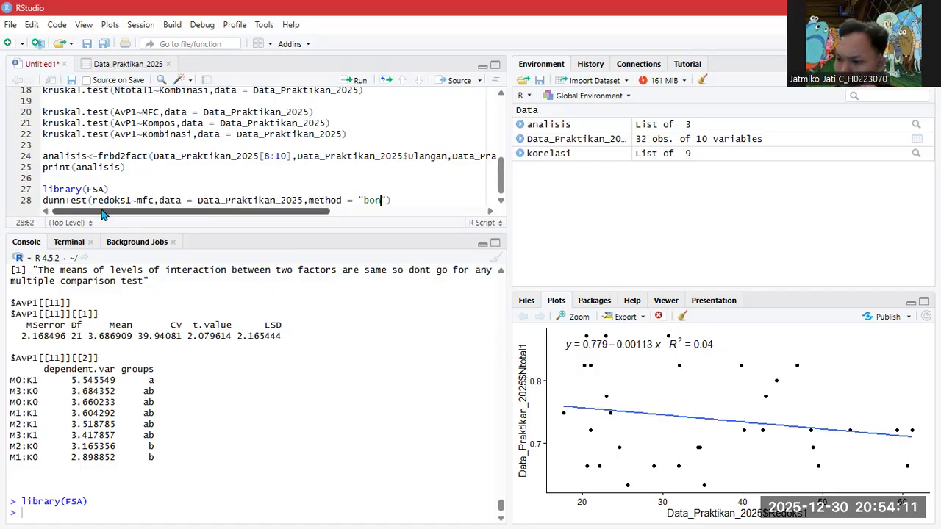
{"action": "type", "text": "ferro"}
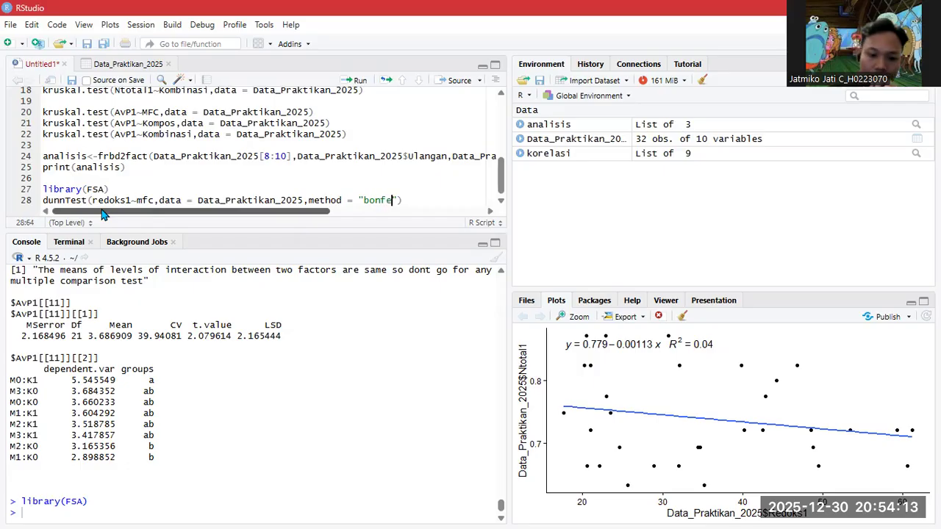
{"action": "type", "text": "ni"}
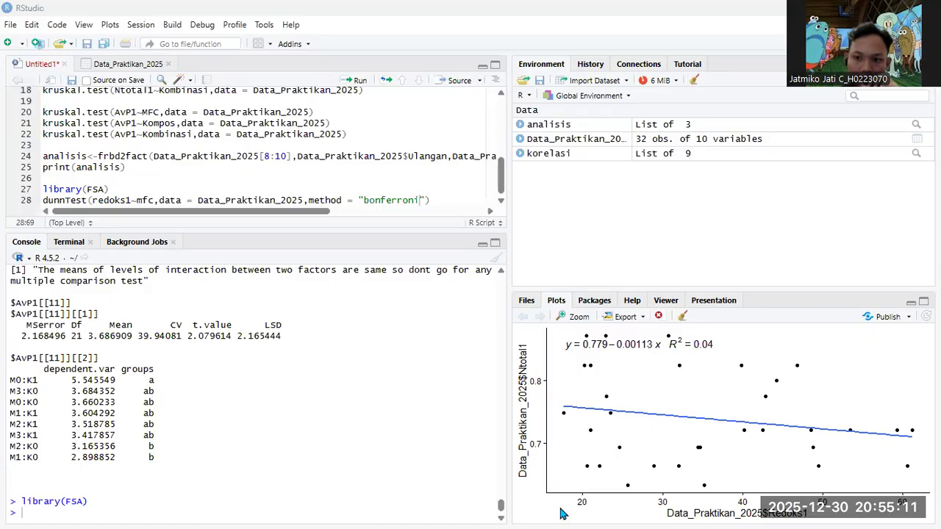
- Copy the line-28 dunnTest call and paste a duplicate onto line 29
{"action": "left_click", "coordinate": [472, 518]}
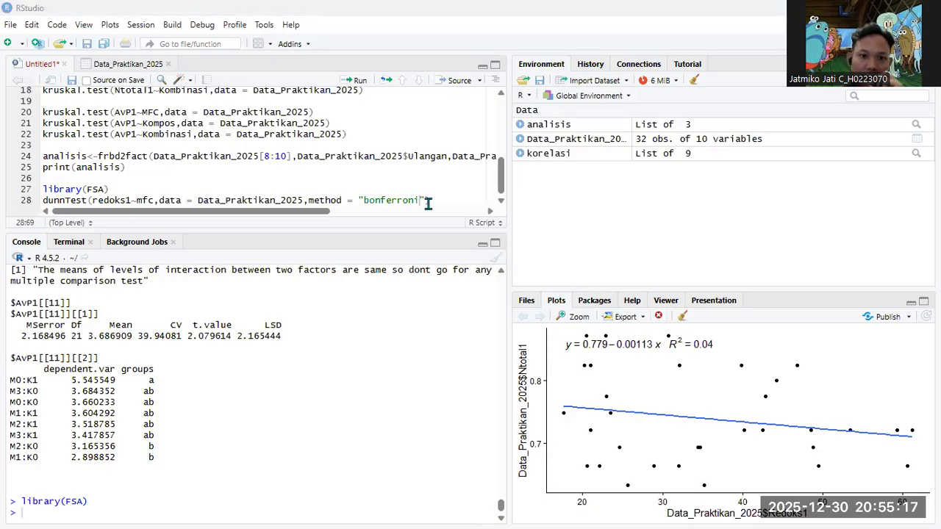
{"action": "left_click_drag", "start_coordinate": [430, 200], "coordinate": [43, 199]}
{"action": "key", "text": "ctrl+c"}
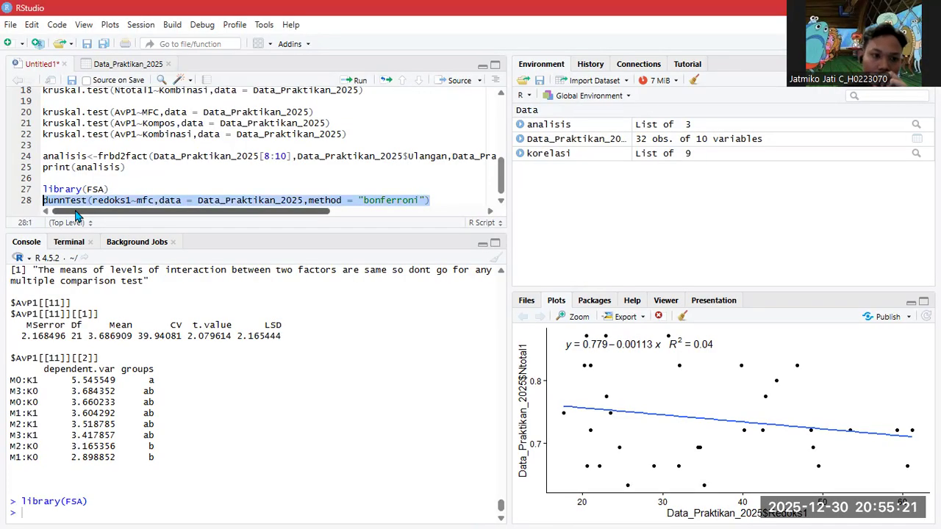
{"action": "scroll", "coordinate": [445, 203], "scroll_direction": "right", "scroll_amount": 5}
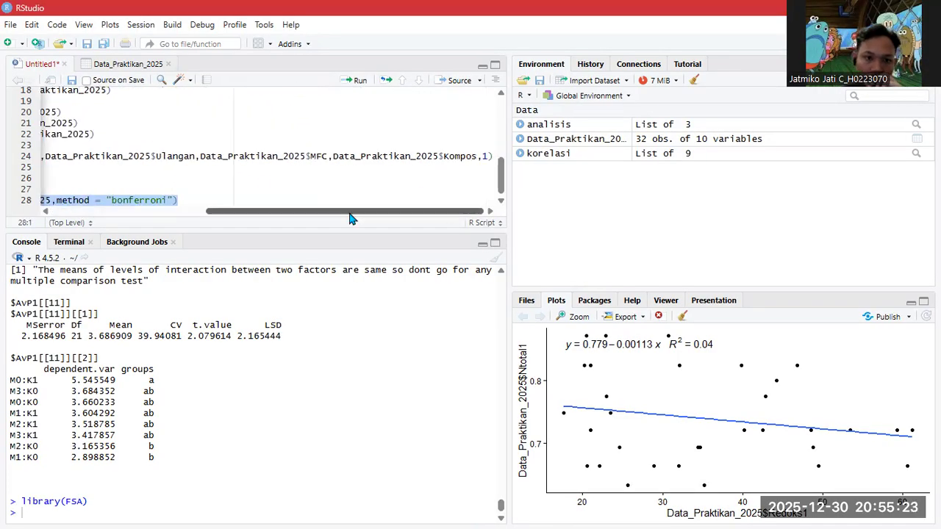
{"action": "scroll", "coordinate": [302, 216], "scroll_direction": "left", "scroll_amount": 5}
{"action": "scroll", "coordinate": [249, 217], "scroll_direction": "left", "scroll_amount": 2}
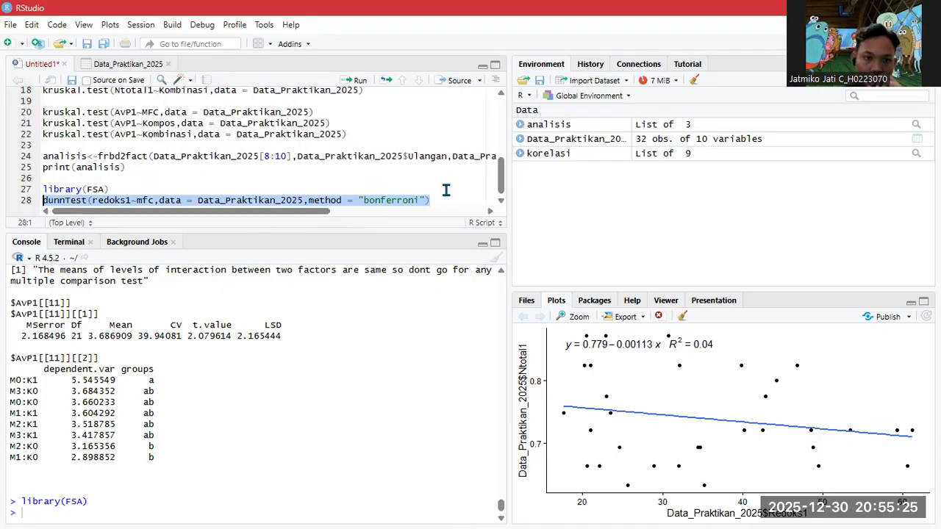
{"action": "left_click", "coordinate": [443, 198]}
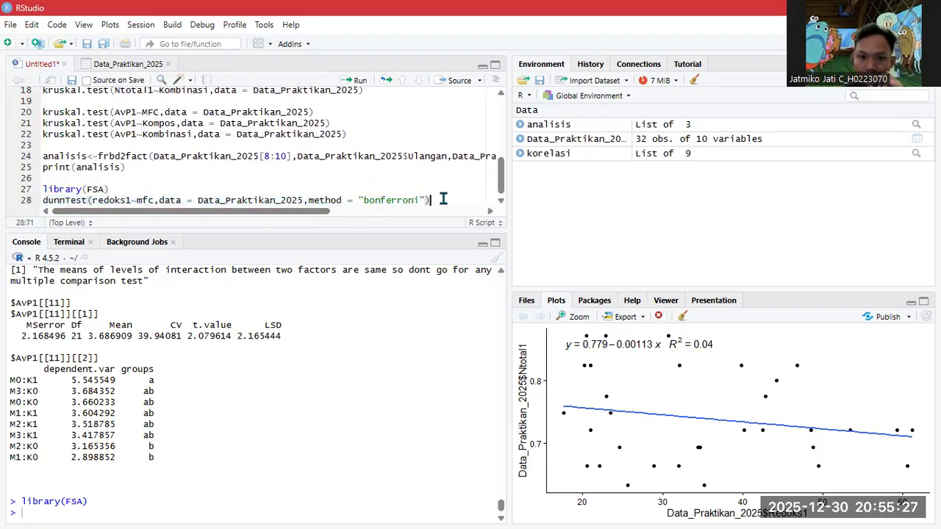
{"action": "key", "text": "Return"}
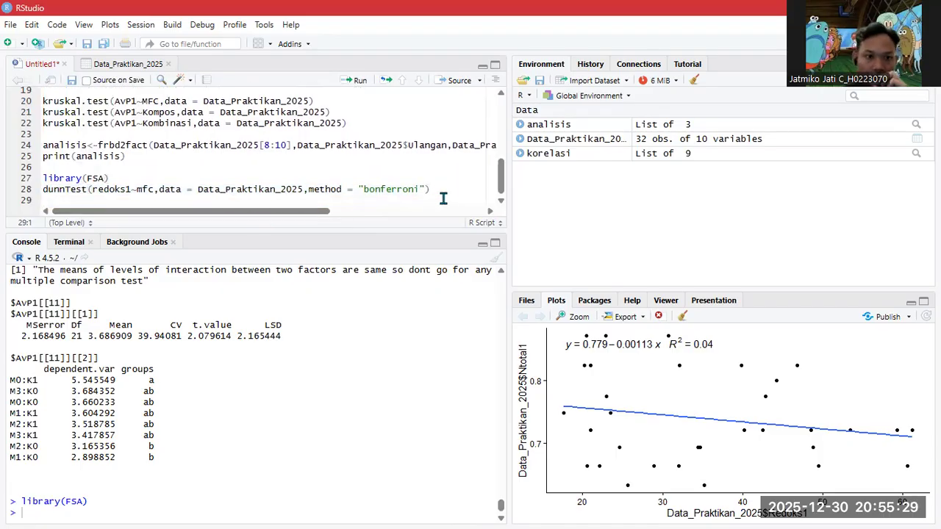
{"action": "key", "text": "ctrl+v"}
- Change the grouping to MFC on line 28 and Kompos on line 29
{"action": "left_click", "coordinate": [67, 200]}
{"action": "double_click", "coordinate": [66, 200]}
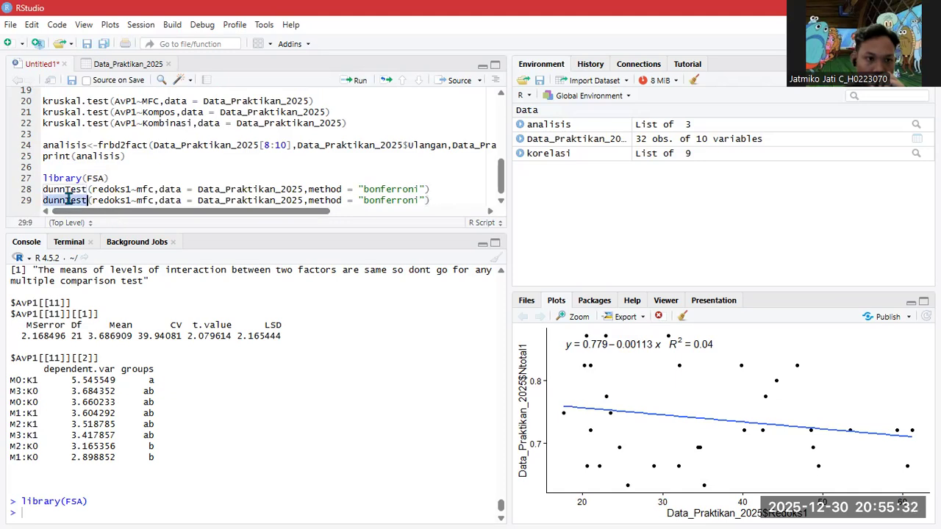
{"action": "double_click", "coordinate": [143, 200]}
{"action": "type", "text": "k"}
{"action": "key", "text": "BackSpace"}
{"action": "left_click", "coordinate": [150, 190]}
{"action": "key", "text": "Delete"}
{"action": "key", "text": "BackSpace"}
{"action": "key", "text": "BackSpace"}
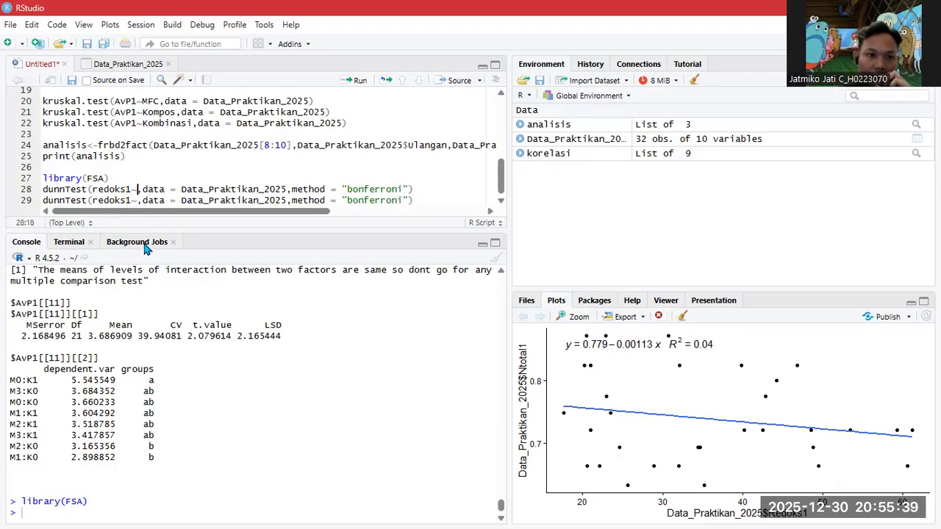
{"action": "type", "text": "MFC"}
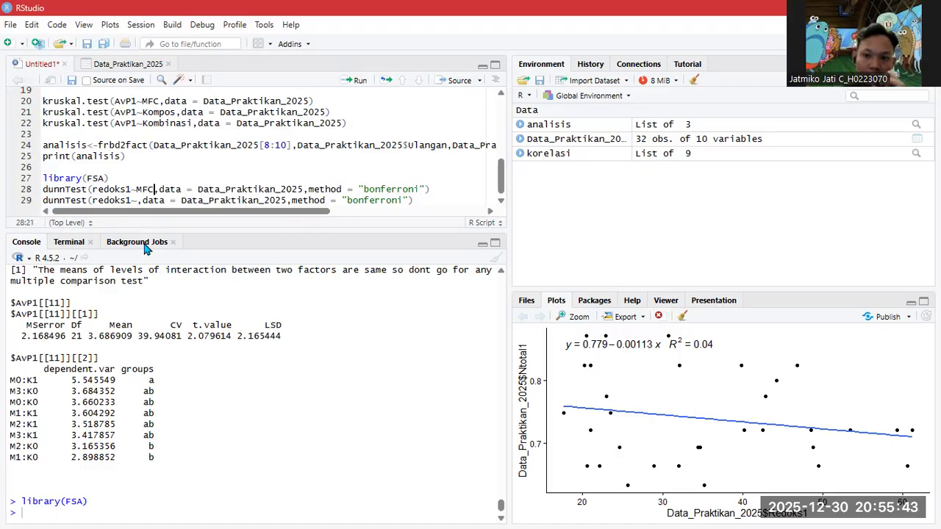
{"action": "left_click", "coordinate": [137, 201]}
{"action": "type", "text": "Kompos"}
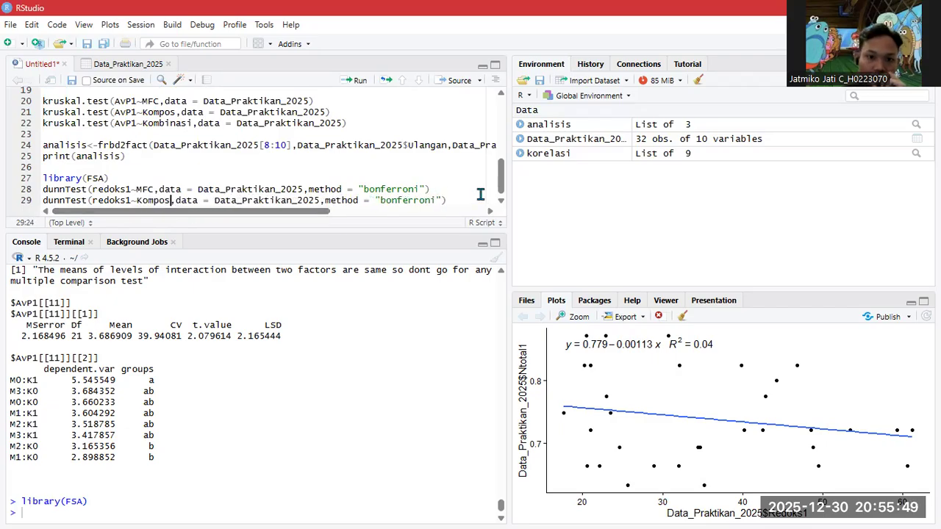
- Paste a third dunnTest copy on line 30 and set its grouping to Kombinasi
{"action": "left_click", "coordinate": [449, 200]}
{"action": "key", "text": "Return"}
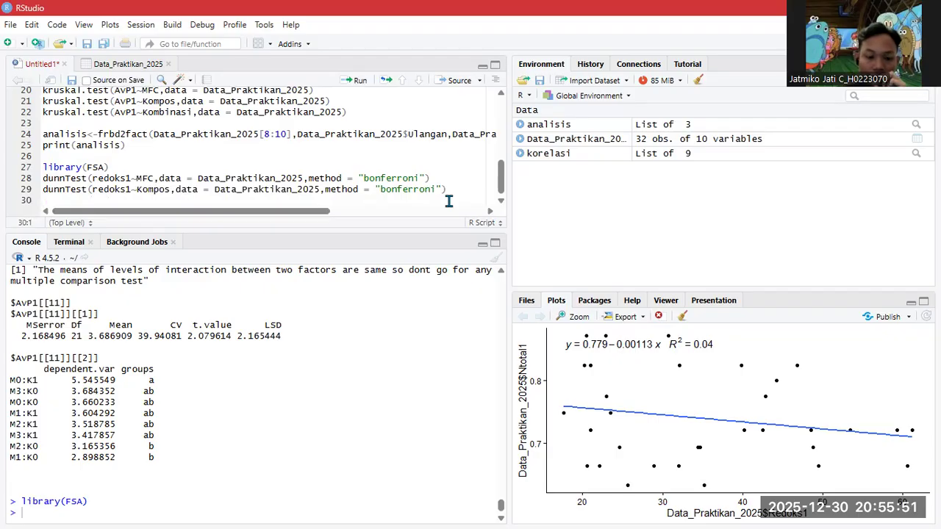
{"action": "key", "text": "ctrl+v"}
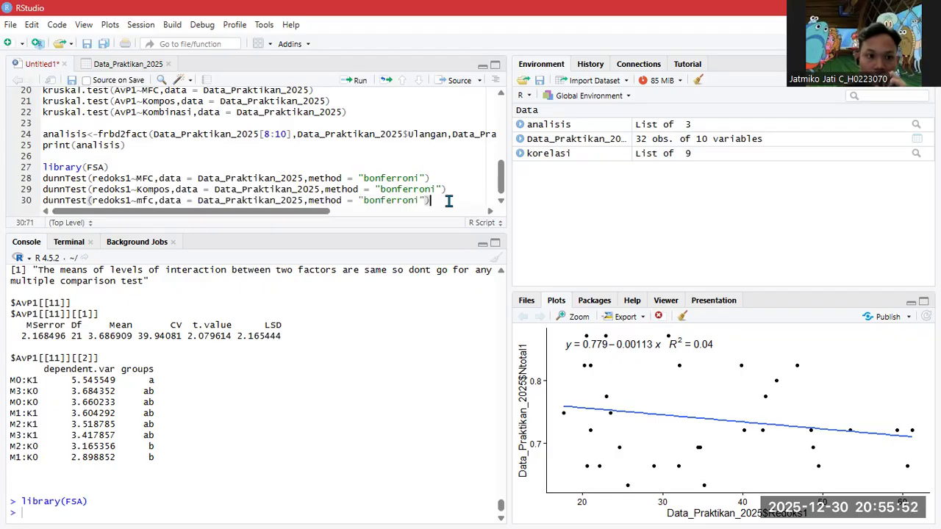
{"action": "double_click", "coordinate": [146, 200]}
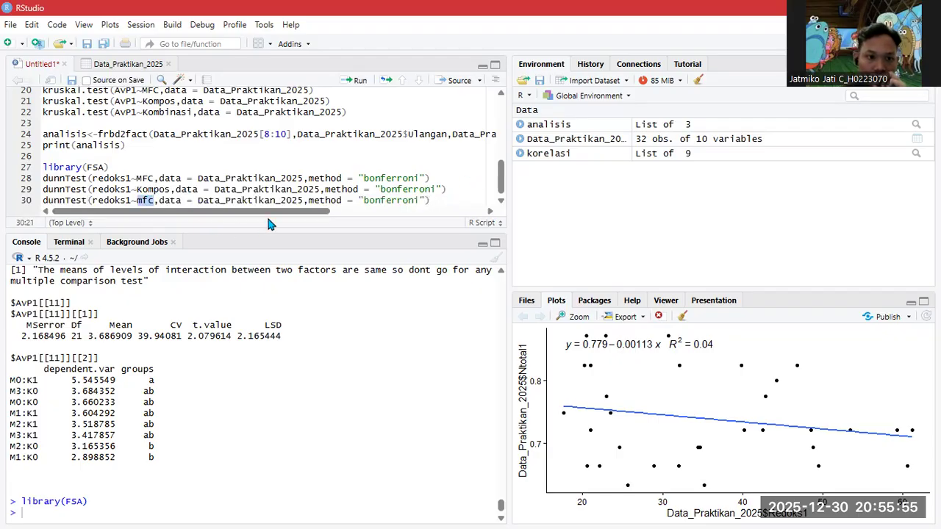
{"action": "key", "text": "BackSpace"}
{"action": "key", "text": "BackSpace"}
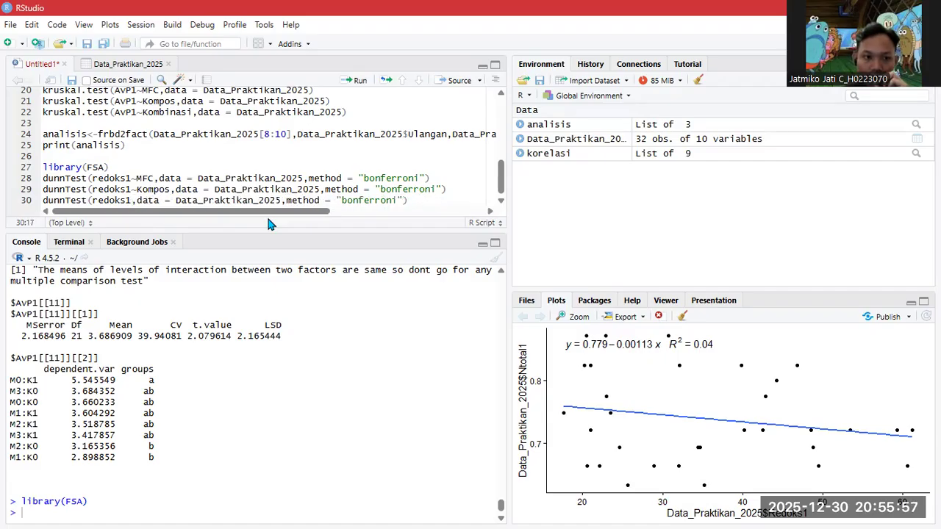
{"action": "type", "text": "~"}
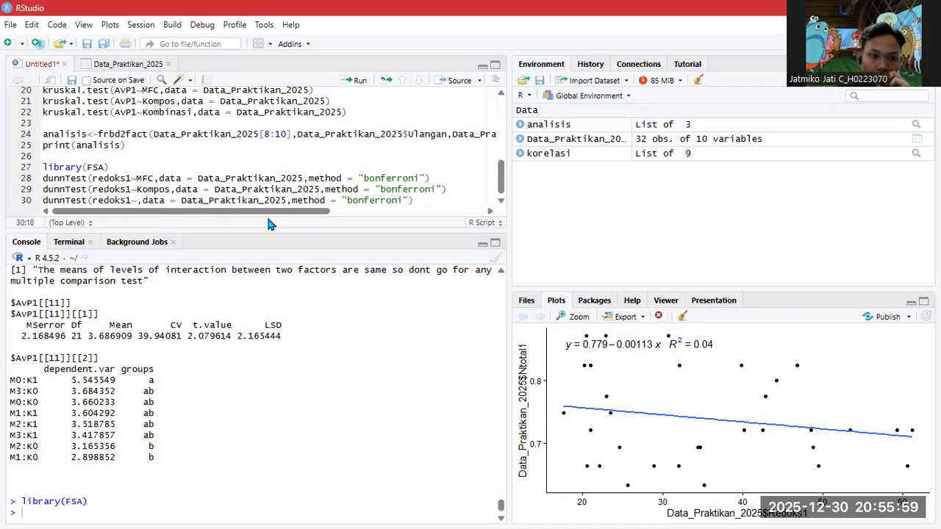
{"action": "type", "text": "Kom"}
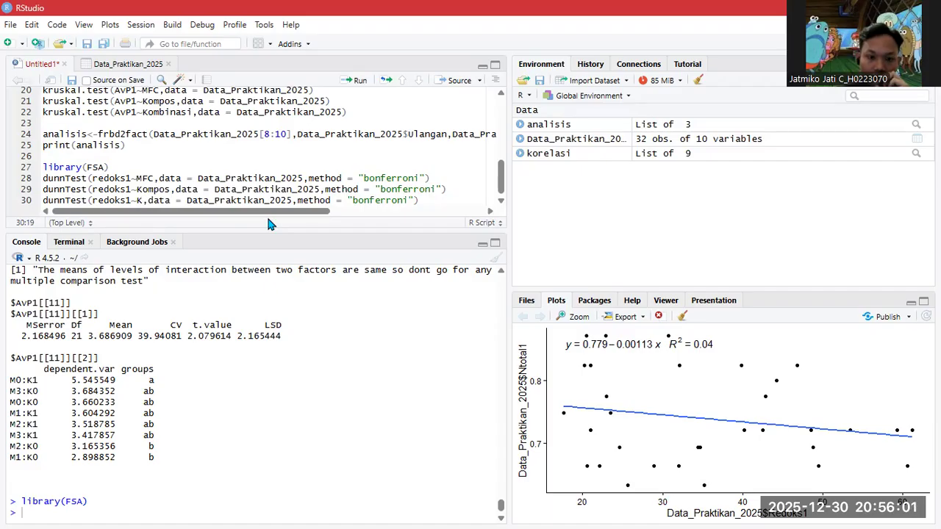
{"action": "type", "text": "binasi"}
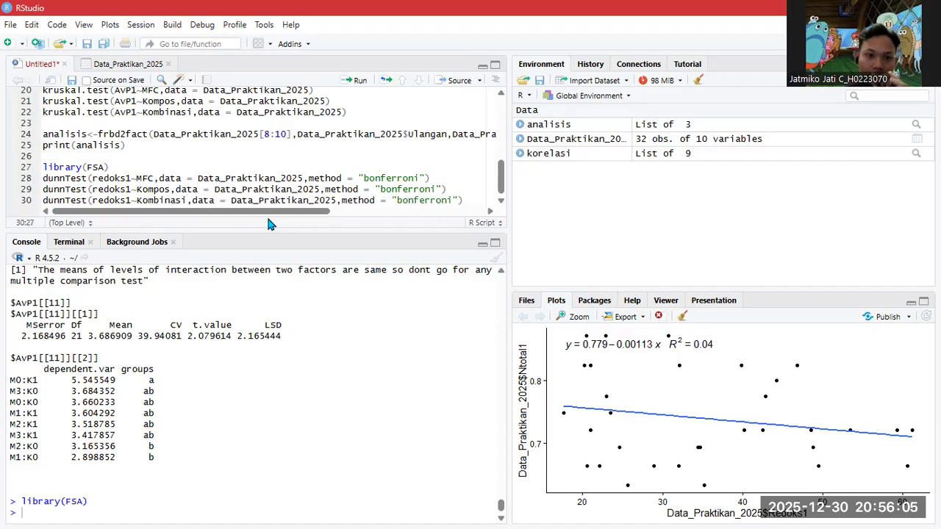
- Paste a copy of the three redoks1 Dunn tests onto line 32
{"action": "left_click", "coordinate": [468, 201]}
{"action": "key", "text": "Return"}
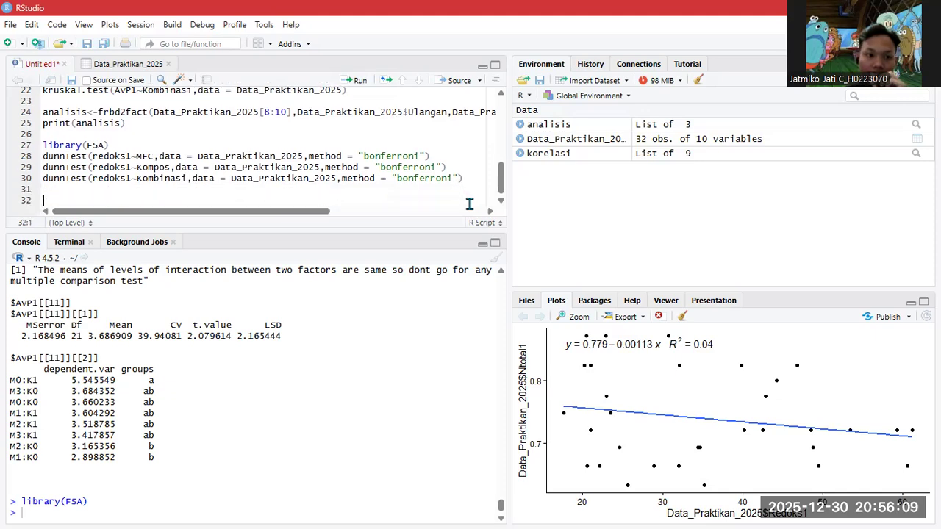
{"action": "left_click_drag", "start_coordinate": [462, 178], "coordinate": [42, 157]}
{"action": "key", "text": "ctrl+c"}
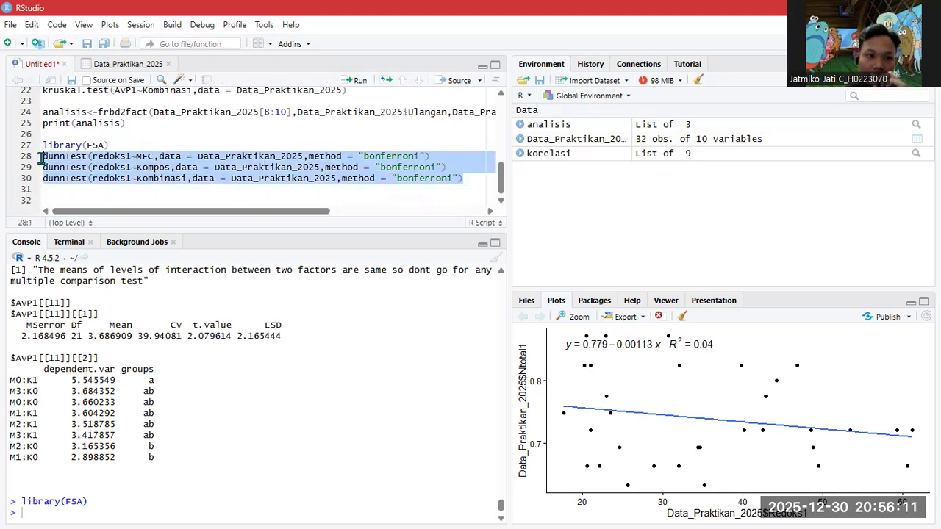
{"action": "left_click", "coordinate": [105, 199]}
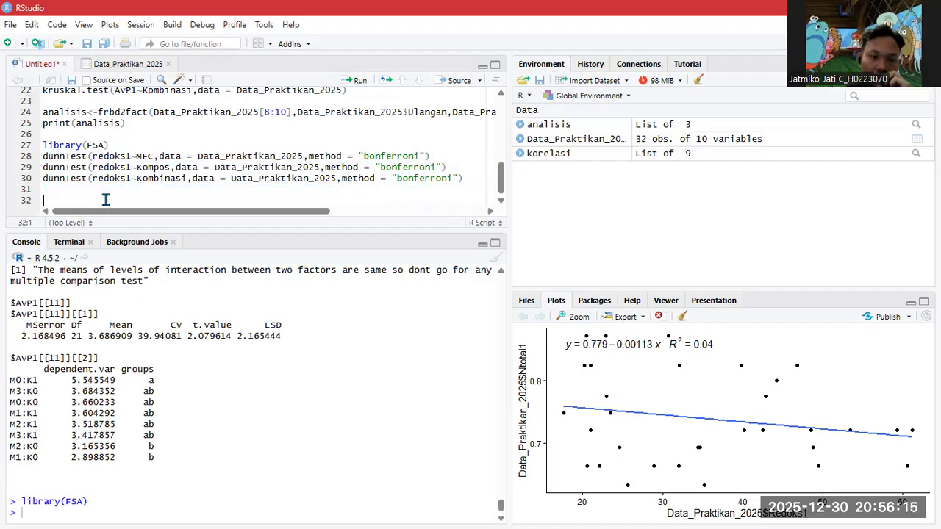
{"action": "key", "text": "ctrl+v"}
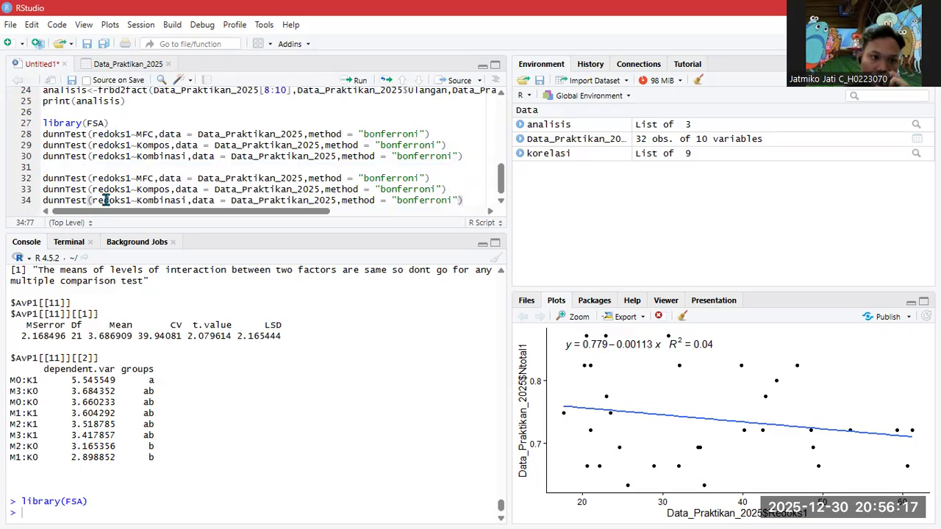
- Replace redoks1 with Ntotal1 on lines 32–34 and add a blank line below
{"action": "double_click", "coordinate": [94, 179]}
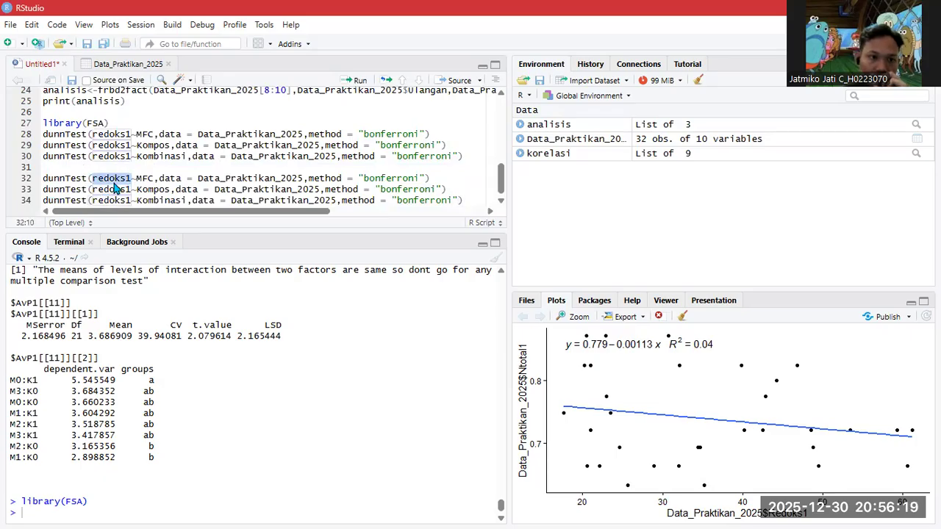
{"action": "type", "text": "nto"}
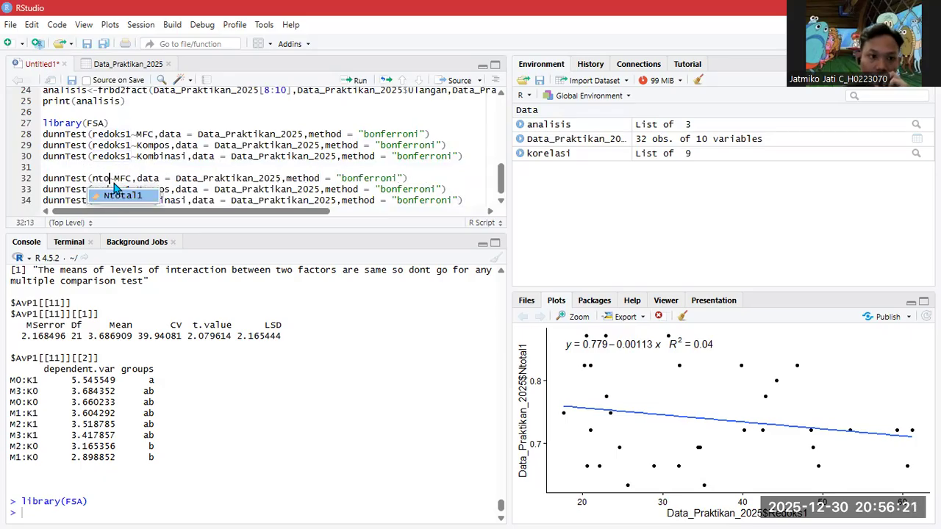
{"action": "key", "text": "Tab"}
{"action": "double_click", "coordinate": [116, 189]}
{"action": "type", "text": "nto"}
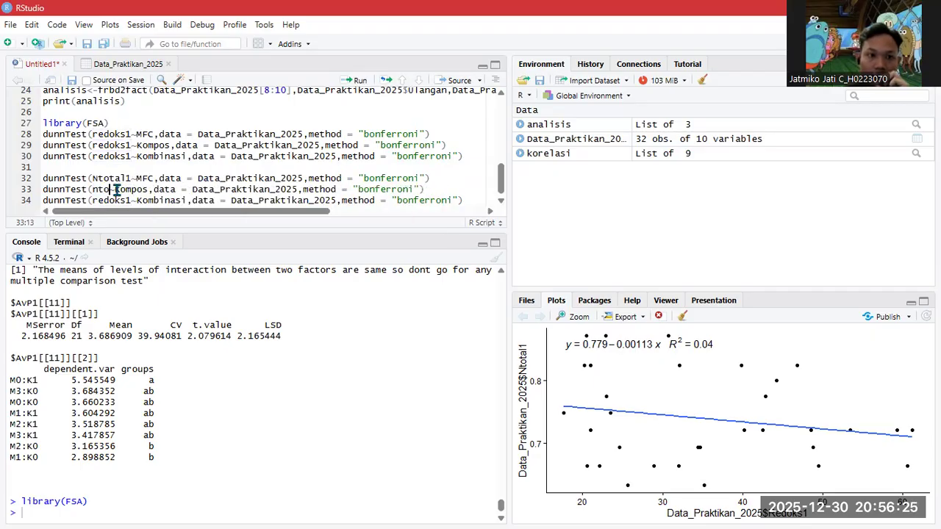
{"action": "key", "text": "Tab"}
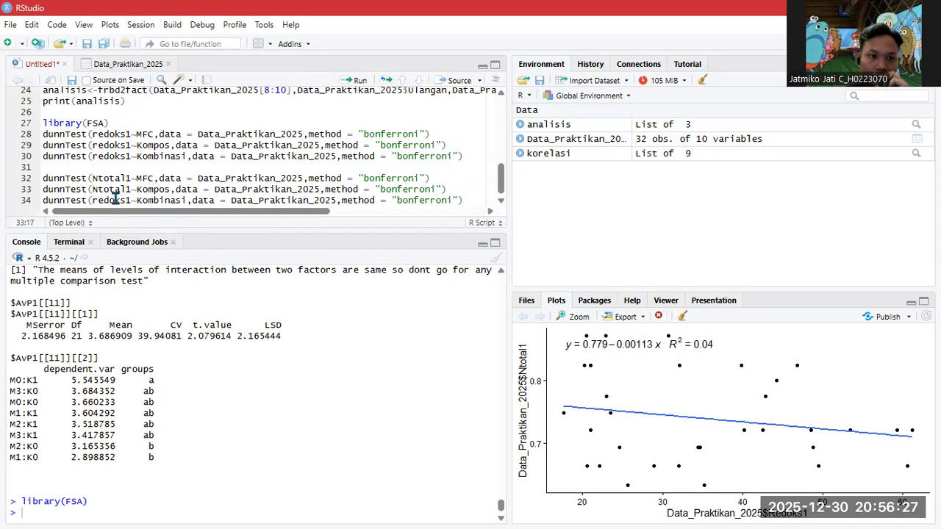
{"action": "double_click", "coordinate": [115, 201]}
{"action": "type", "text": "nto"}
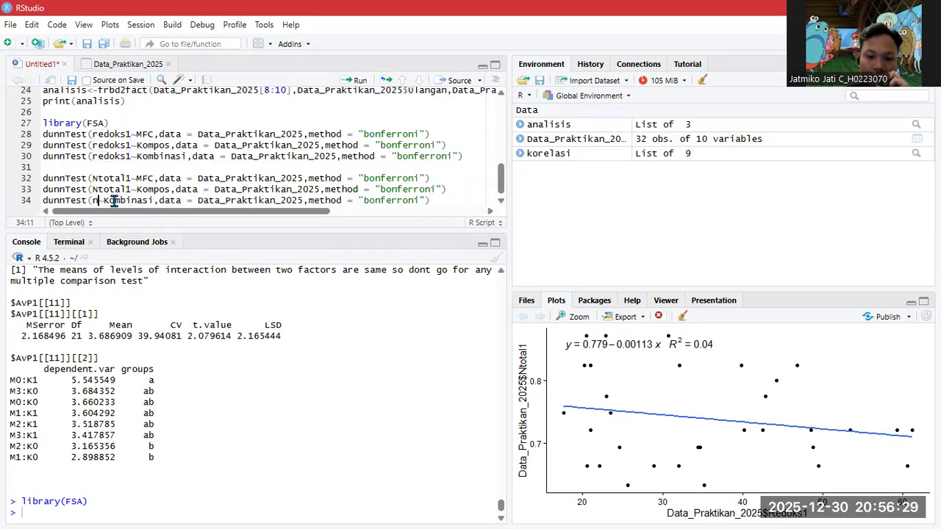
{"action": "key", "text": "Tab"}
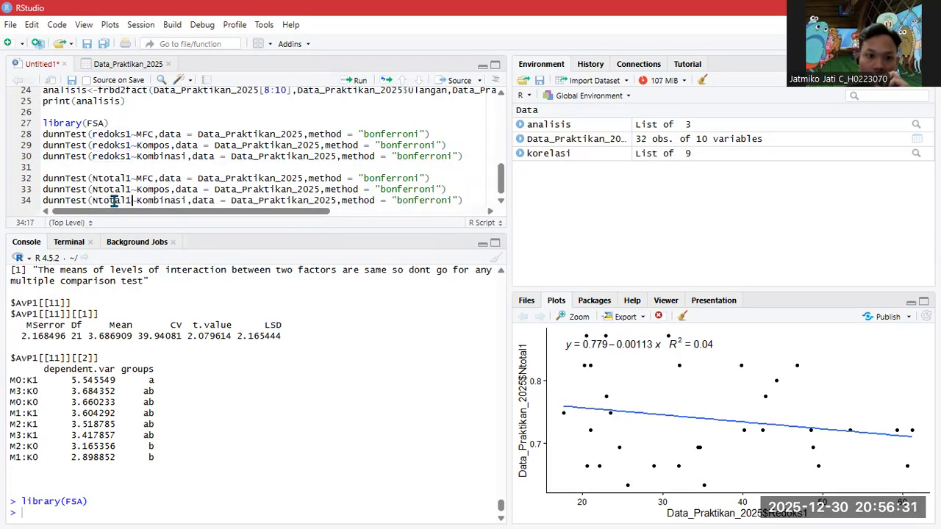
{"action": "left_click", "coordinate": [476, 200]}
{"action": "key", "text": "Return"}
{"action": "key", "text": "Return"}
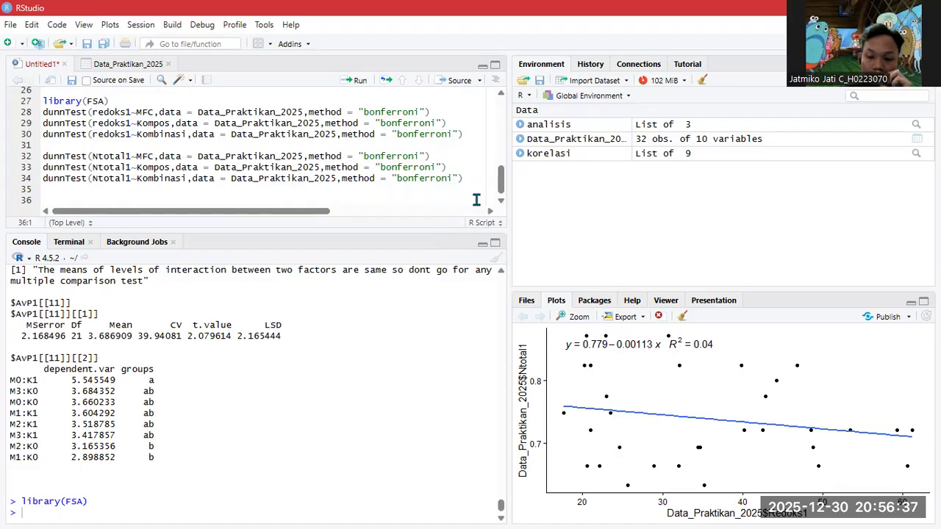
- Remove the blank line, paste the three tests again and switch each response to AvP1
{"action": "key", "text": "BackSpace"}
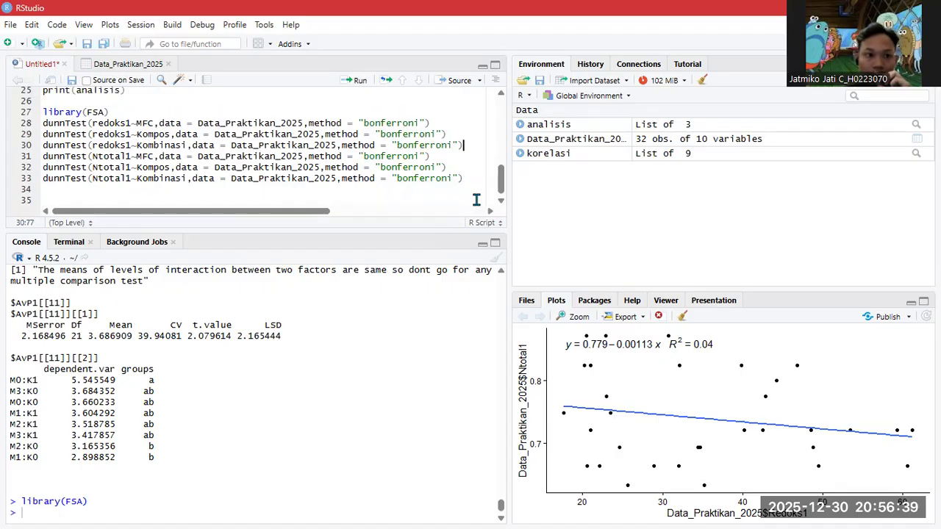
{"action": "left_click", "coordinate": [452, 200]}
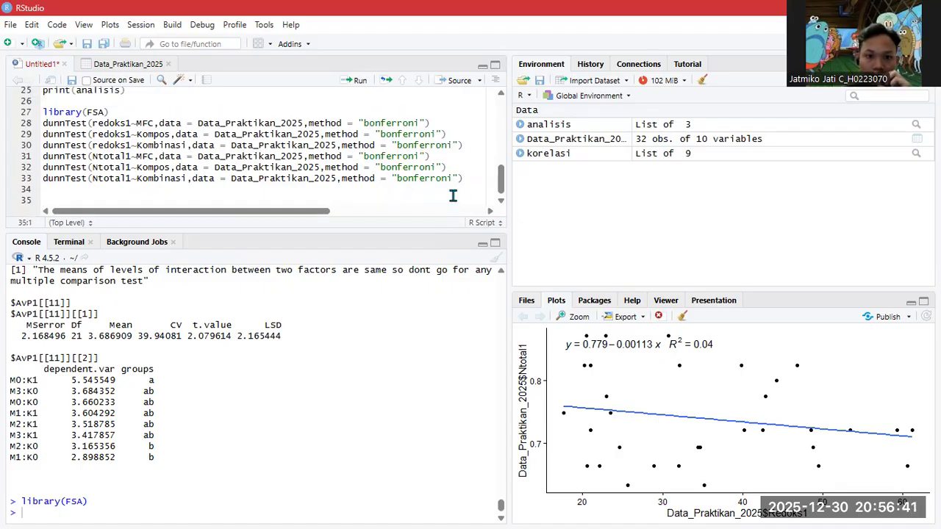
{"action": "type", "text": "dunnTest(redoks1~MFC,data = Data_Praktikan_2025,method = \"bonferroni\") dunnTest(redoks1~Kompos,data = Data_Praktikan_2025,method = \"bonferroni\") dunnTest(redoks1~Kombinasi,data = Data_Praktikan_2025,method = \"bonferroni\")"}
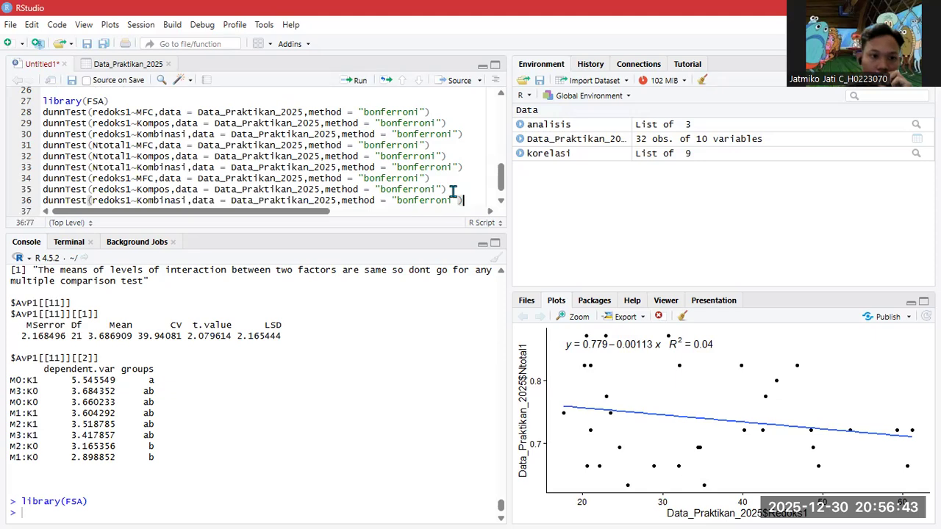
{"action": "double_click", "coordinate": [116, 179]}
{"action": "type", "text": "avp"}
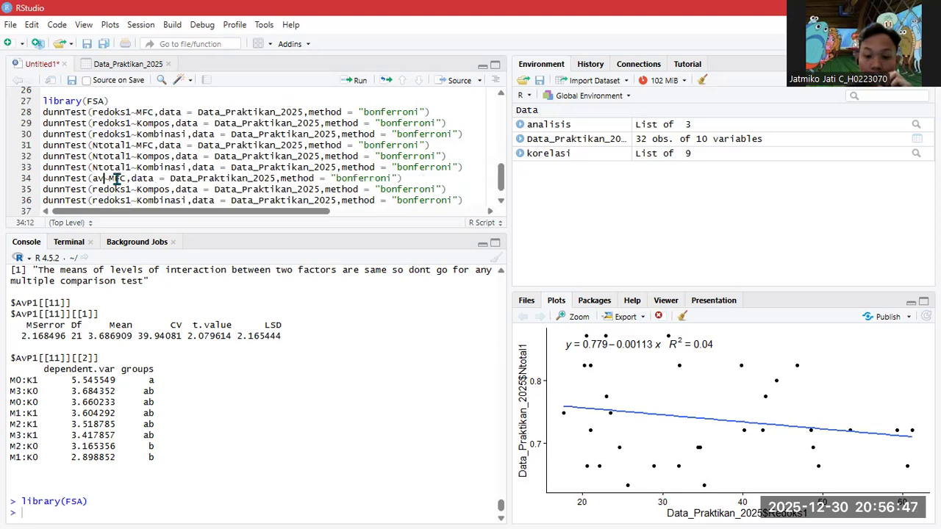
{"action": "key", "text": "Tab"}
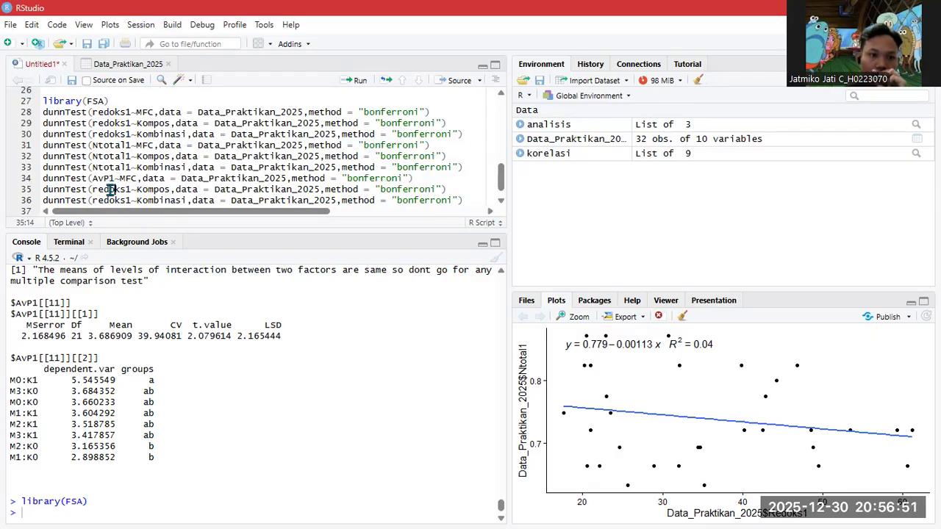
{"action": "double_click", "coordinate": [110, 189]}
{"action": "type", "text": "avp"}
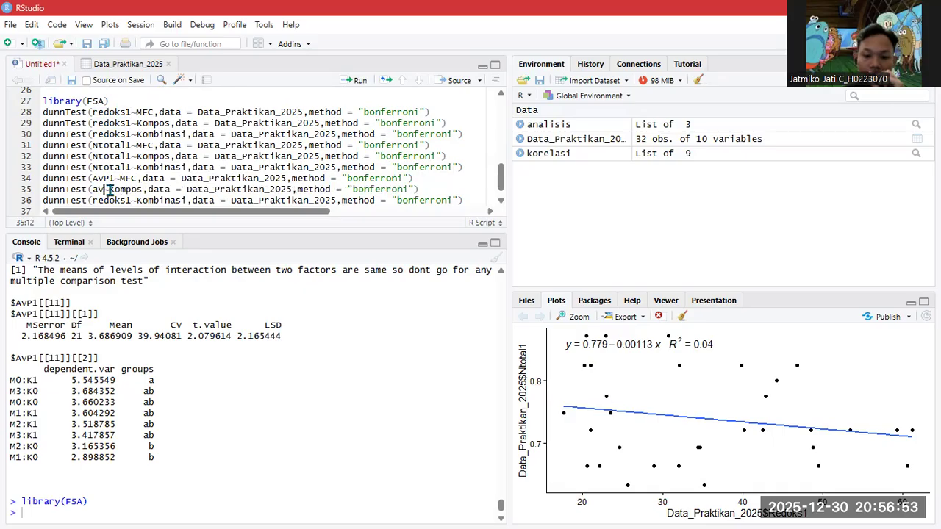
{"action": "key", "text": "Return"}
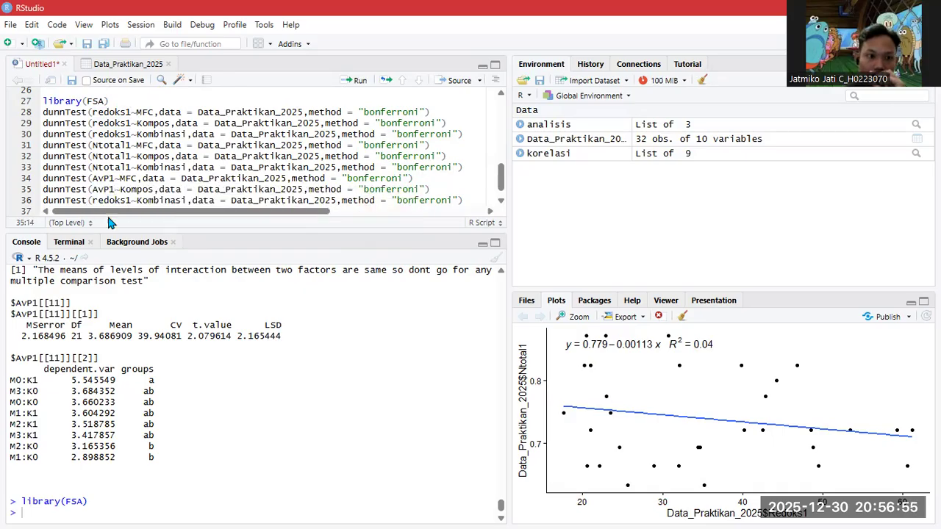
{"action": "double_click", "coordinate": [101, 202]}
{"action": "type", "text": "avp1"}
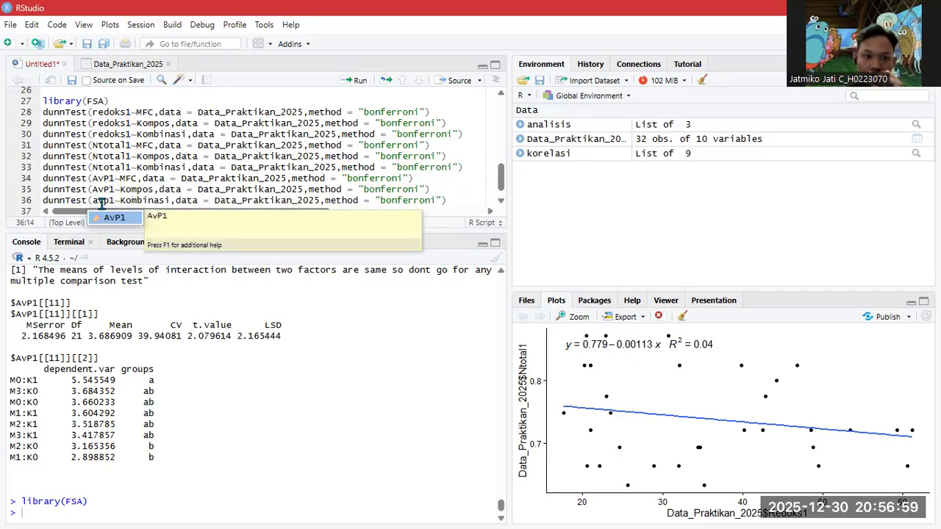
{"action": "key", "text": "Return"}
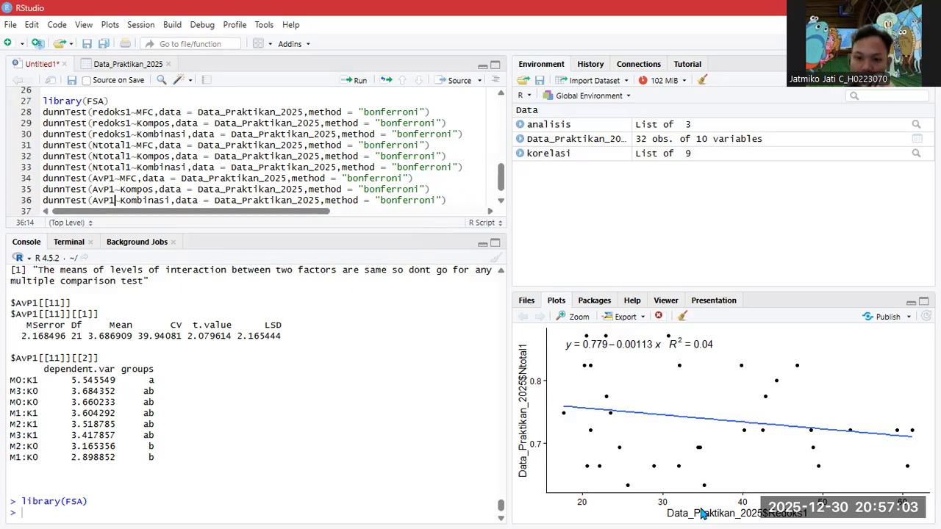
- Run the nine dunnTest lines 28–36 to print their Bonferroni-adjusted comparison tables
{"action": "left_click_drag", "start_coordinate": [459, 200], "coordinate": [41, 112]}
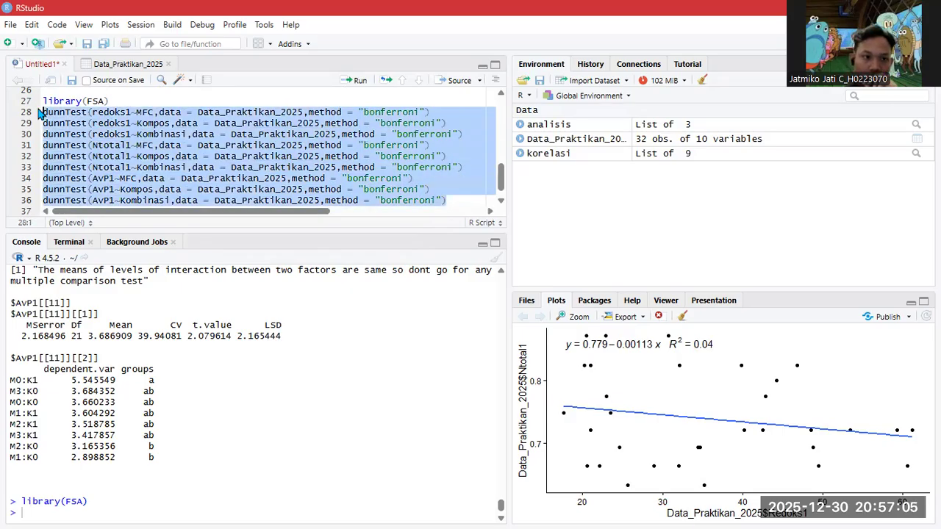
{"action": "left_click", "coordinate": [352, 80]}
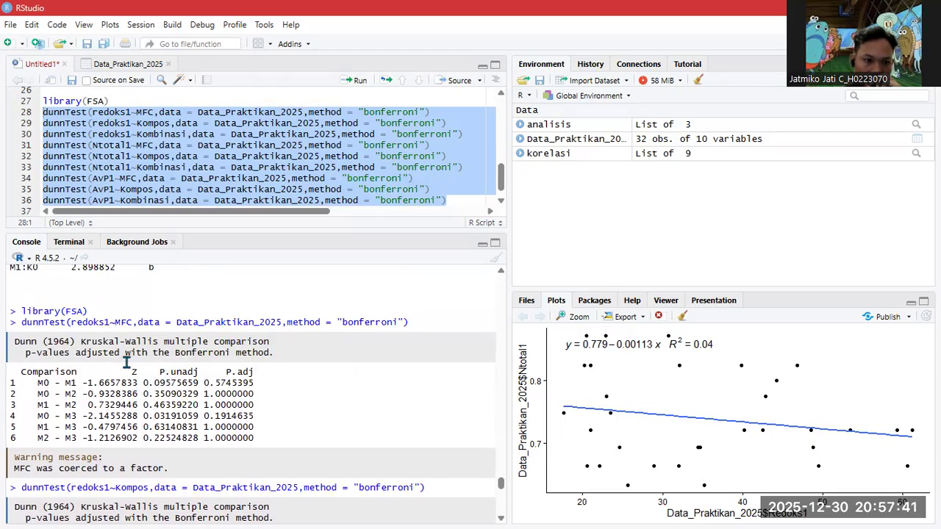
{"action": "scroll", "coordinate": [33, 375], "scroll_direction": "down", "scroll_amount": 3}
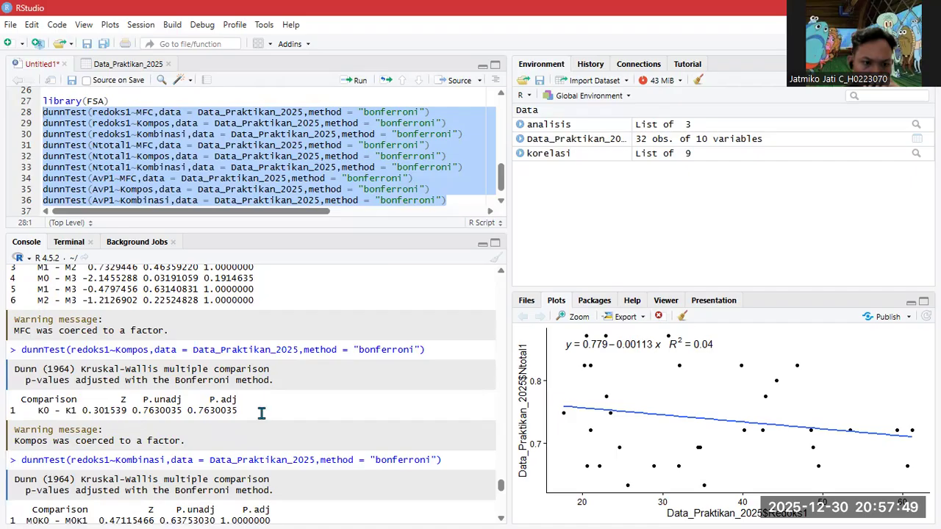
{"action": "scroll", "coordinate": [222, 405], "scroll_direction": "down", "scroll_amount": 2}
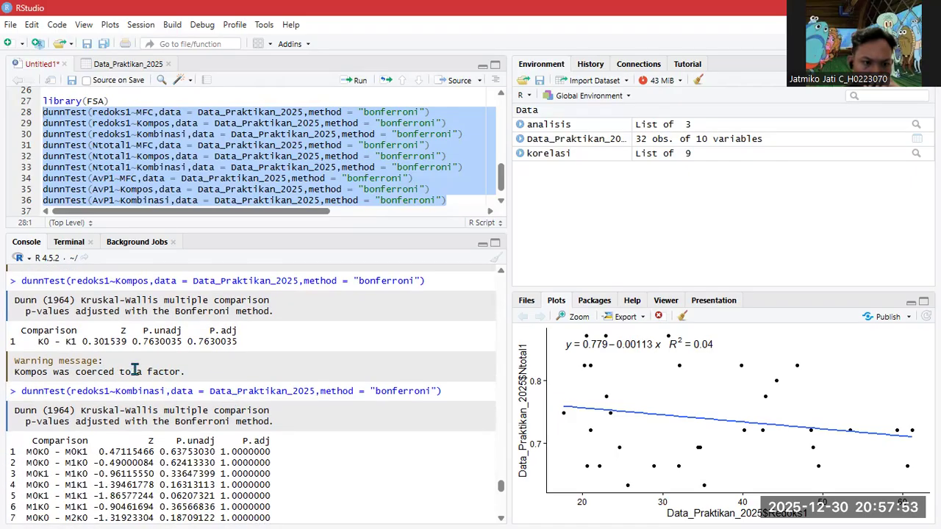
{"action": "scroll", "coordinate": [135, 370], "scroll_direction": "up", "scroll_amount": 6}
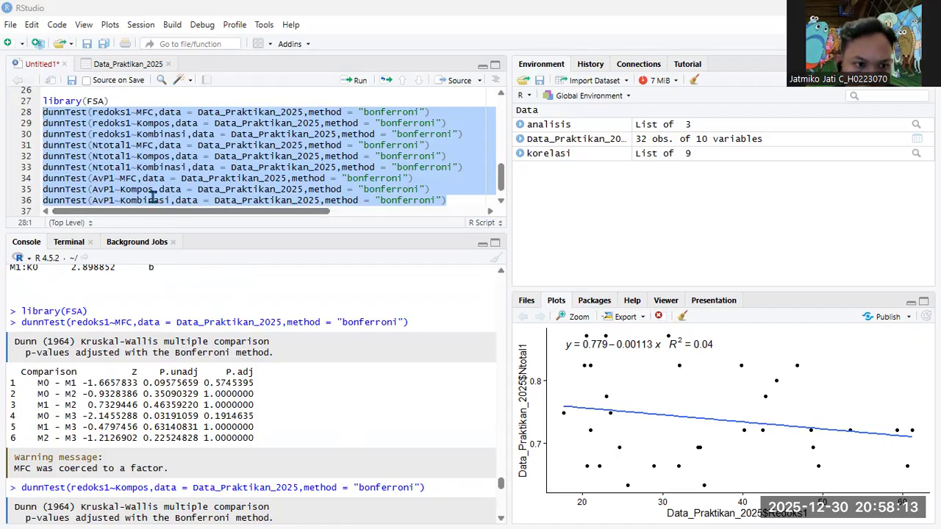
{"action": "left_click", "coordinate": [153, 199]}
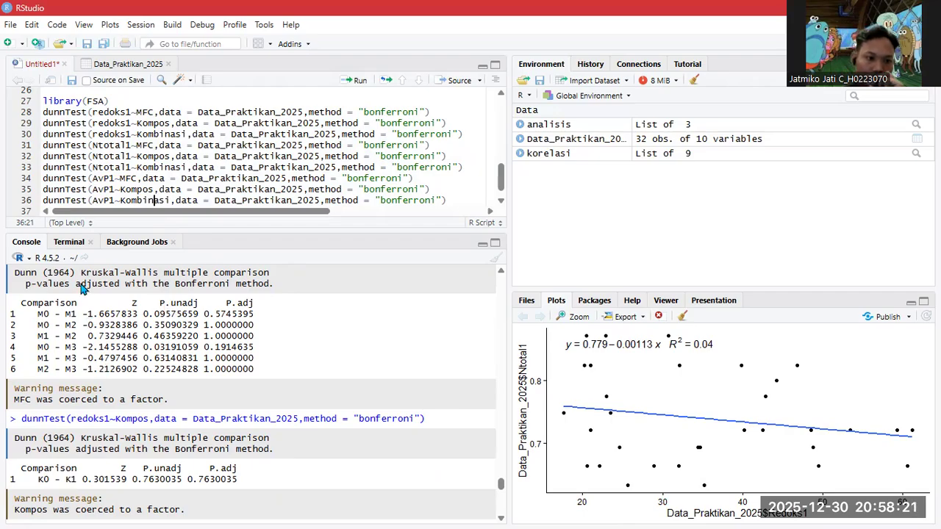
{"action": "scroll", "coordinate": [113, 355], "scroll_direction": "up", "scroll_amount": 1}
{"action": "scroll", "coordinate": [150, 397], "scroll_direction": "up", "scroll_amount": 4}
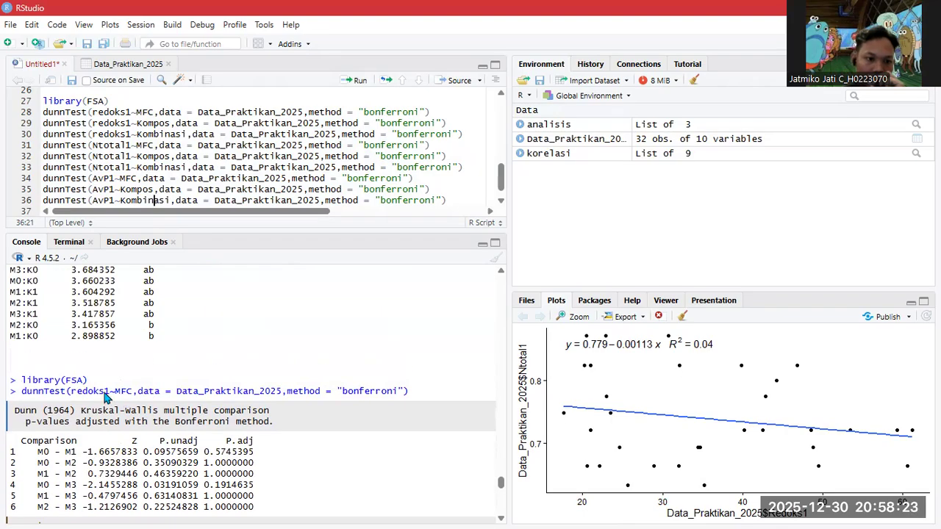
{"action": "scroll", "coordinate": [103, 331], "scroll_direction": "down", "scroll_amount": 2}
{"action": "scroll", "coordinate": [140, 327], "scroll_direction": "down", "scroll_amount": 2}
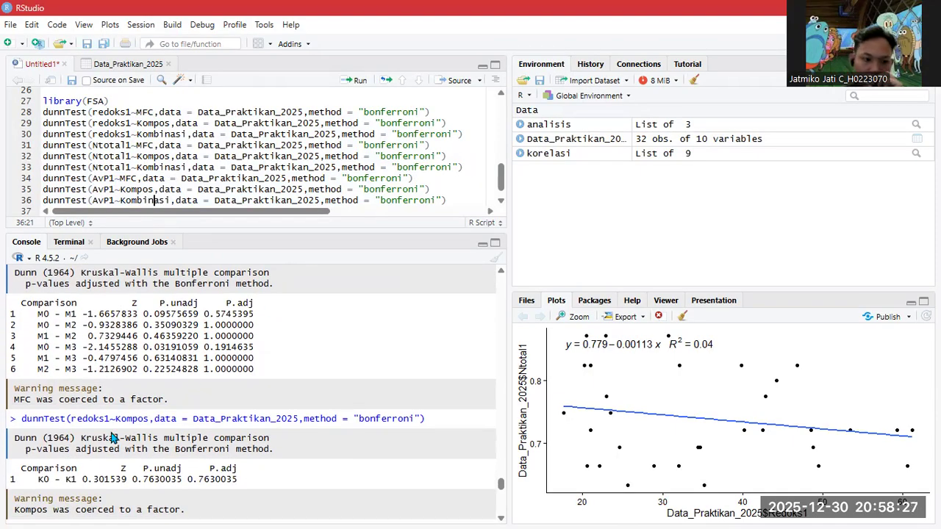
{"action": "scroll", "coordinate": [109, 418], "scroll_direction": "down", "scroll_amount": 2}
{"action": "scroll", "coordinate": [108, 417], "scroll_direction": "up", "scroll_amount": 2}
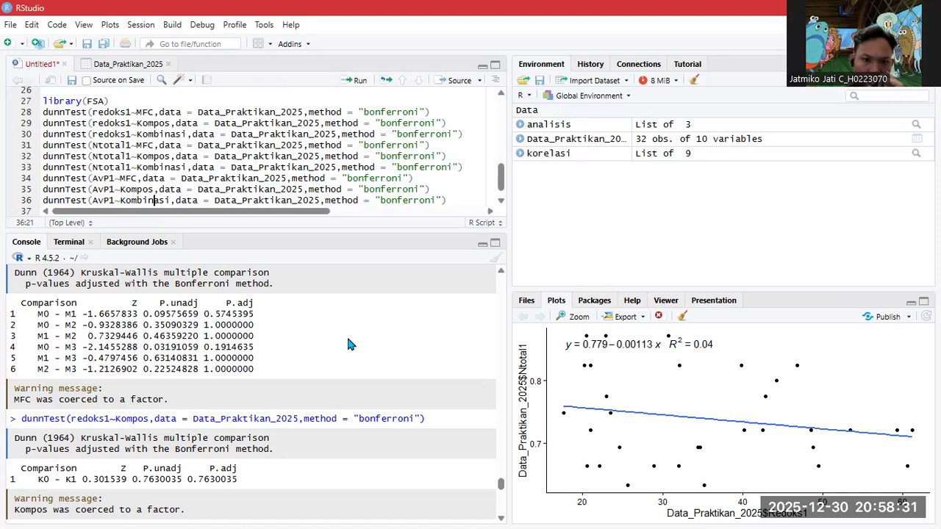
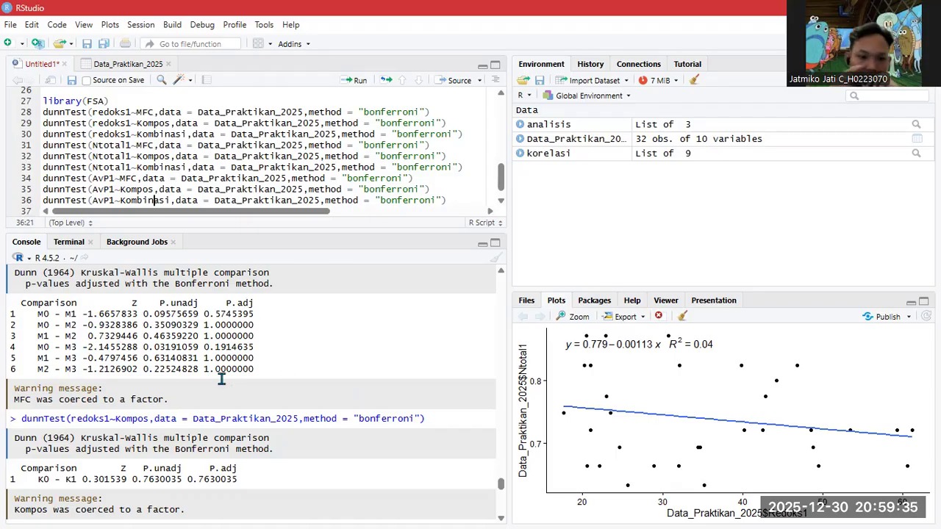
- On line 38 write korelasi <- cor.test of Data_Praktikan_2025 redoks1 versus Ntotal1
{"action": "scroll", "coordinate": [100, 408], "scroll_direction": "down", "scroll_amount": 1}
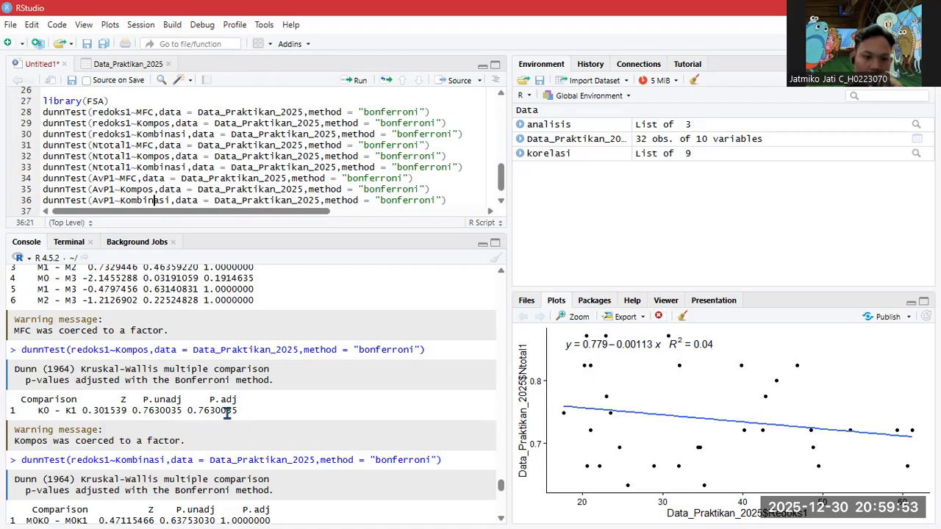
{"action": "scroll", "coordinate": [228, 414], "scroll_direction": "down", "scroll_amount": 6}
{"action": "scroll", "coordinate": [131, 378], "scroll_direction": "up", "scroll_amount": 2}
{"action": "scroll", "coordinate": [131, 373], "scroll_direction": "down", "scroll_amount": 2}
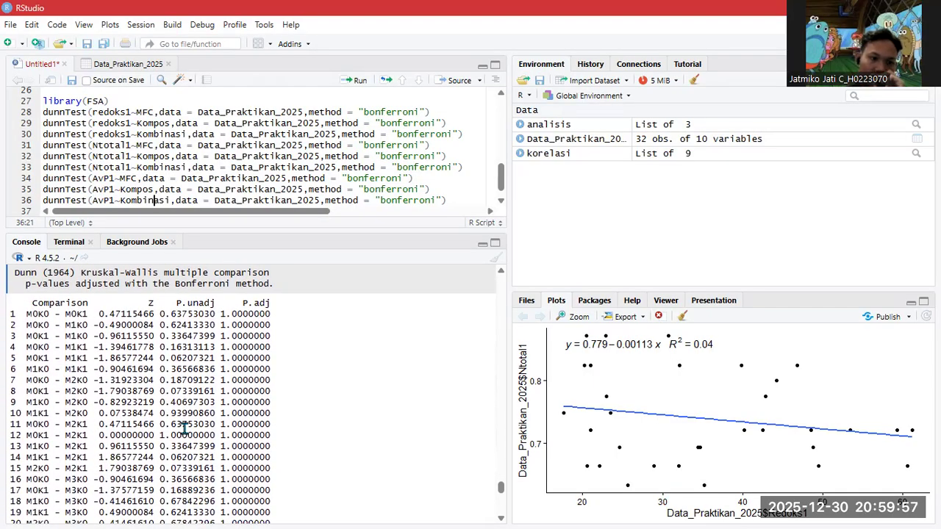
{"action": "scroll", "coordinate": [235, 379], "scroll_direction": "down", "scroll_amount": 8}
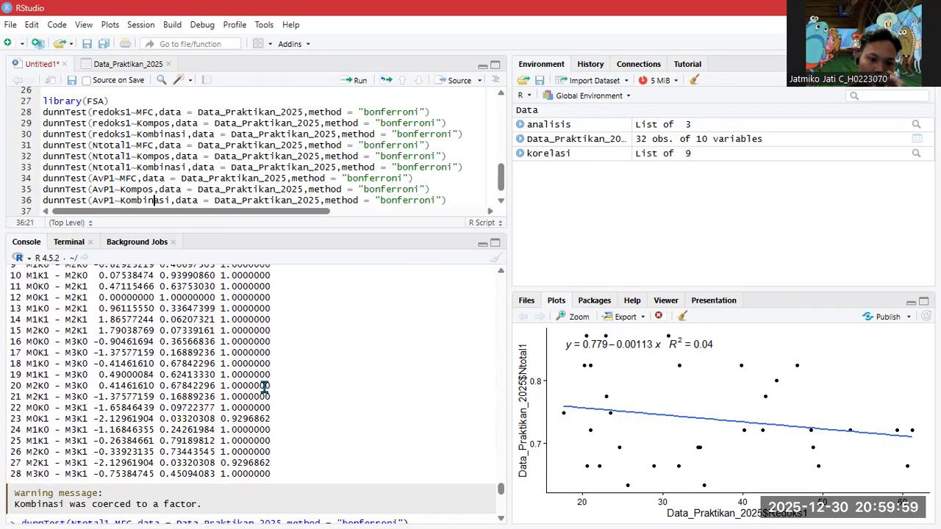
{"action": "scroll", "coordinate": [264, 397], "scroll_direction": "up", "scroll_amount": 8}
{"action": "scroll", "coordinate": [234, 399], "scroll_direction": "up", "scroll_amount": 2}
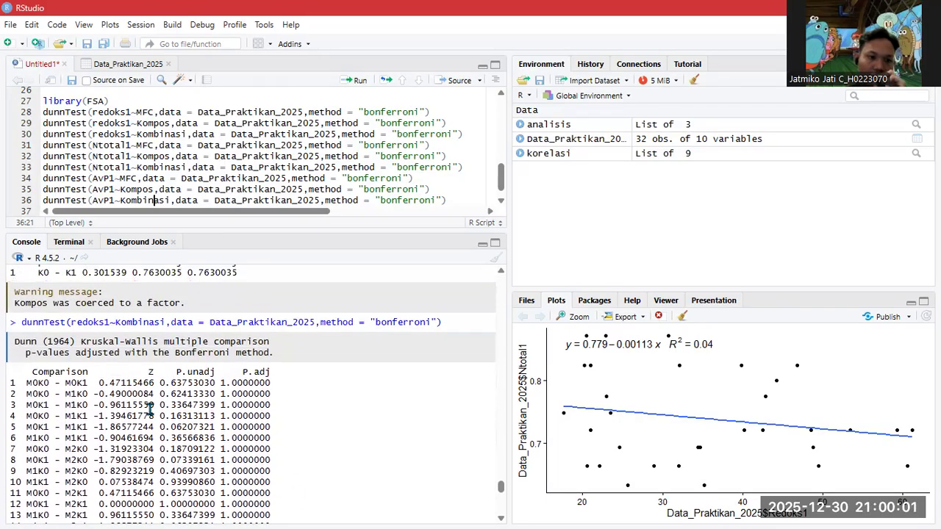
{"action": "scroll", "coordinate": [118, 397], "scroll_direction": "down", "scroll_amount": 2}
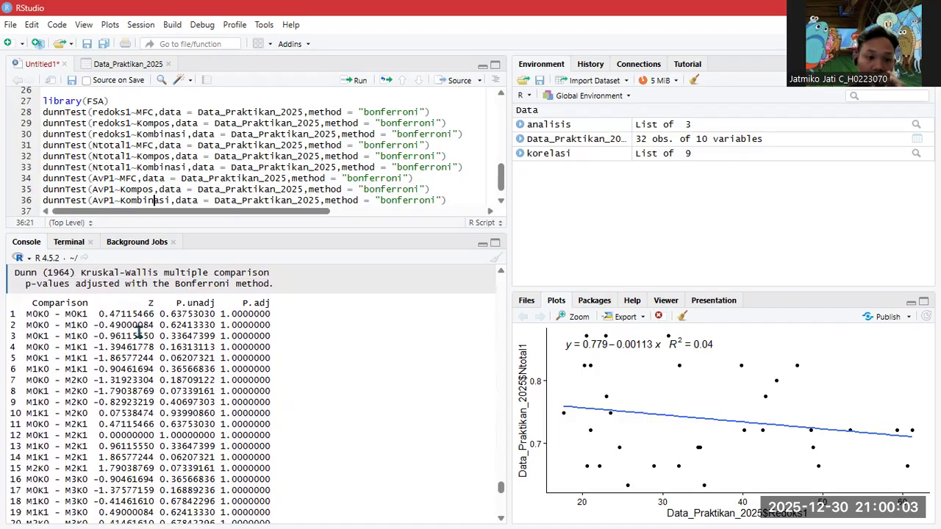
{"action": "scroll", "coordinate": [223, 326], "scroll_direction": "down", "scroll_amount": 4}
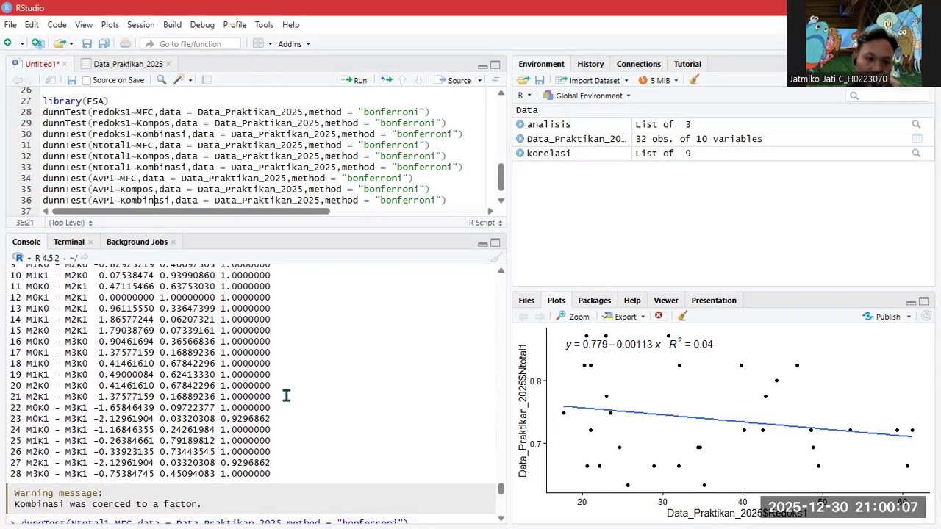
{"action": "scroll", "coordinate": [242, 400], "scroll_direction": "up", "scroll_amount": 5}
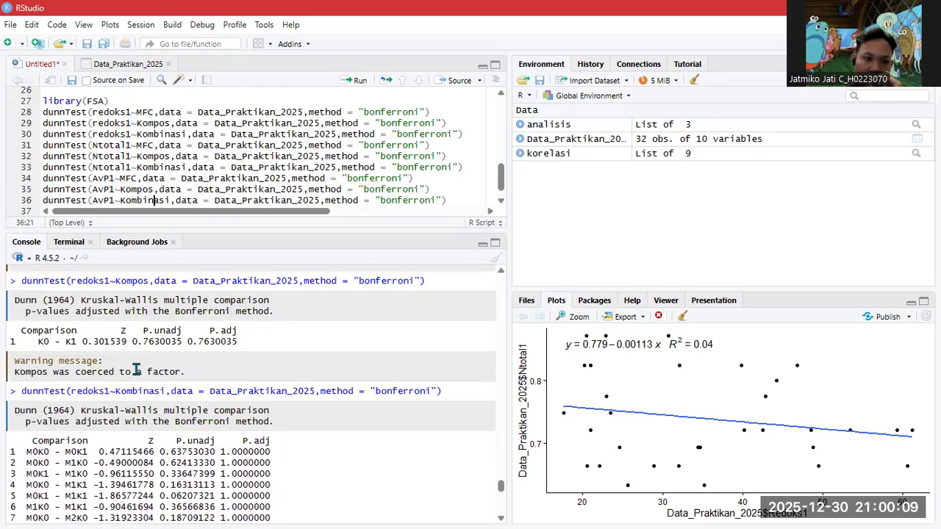
{"action": "scroll", "coordinate": [141, 365], "scroll_direction": "down", "scroll_amount": 1}
{"action": "scroll", "coordinate": [149, 389], "scroll_direction": "down", "scroll_amount": 1}
{"action": "scroll", "coordinate": [110, 389], "scroll_direction": "up", "scroll_amount": 8}
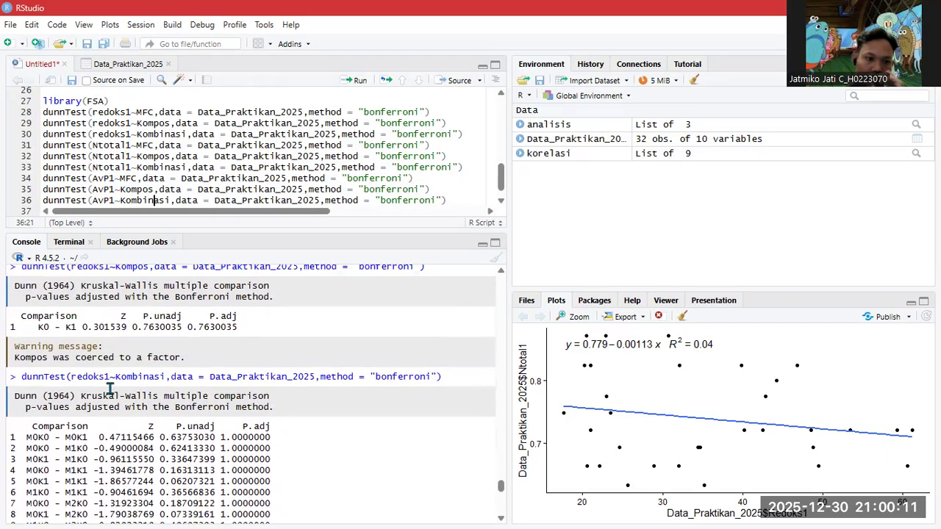
{"action": "scroll", "coordinate": [109, 388], "scroll_direction": "down", "scroll_amount": 10}
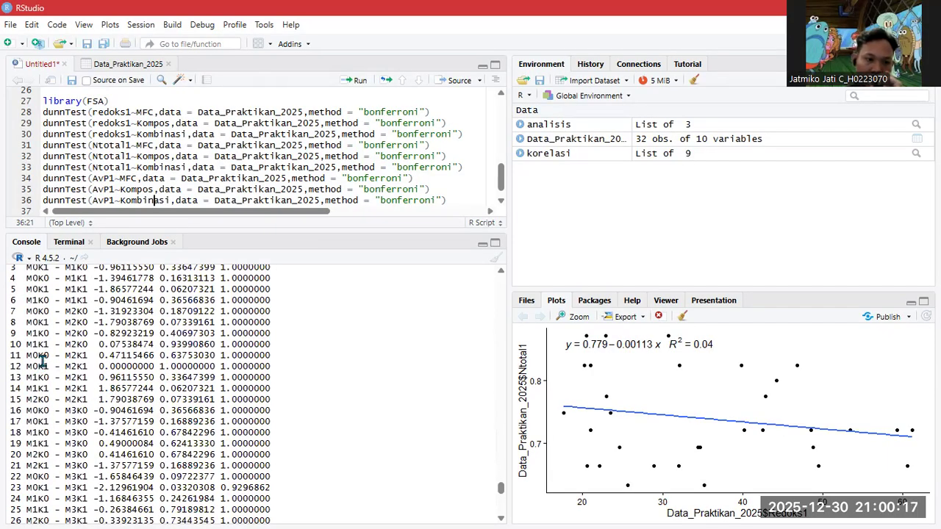
{"action": "scroll", "coordinate": [183, 356], "scroll_direction": "up", "scroll_amount": 2}
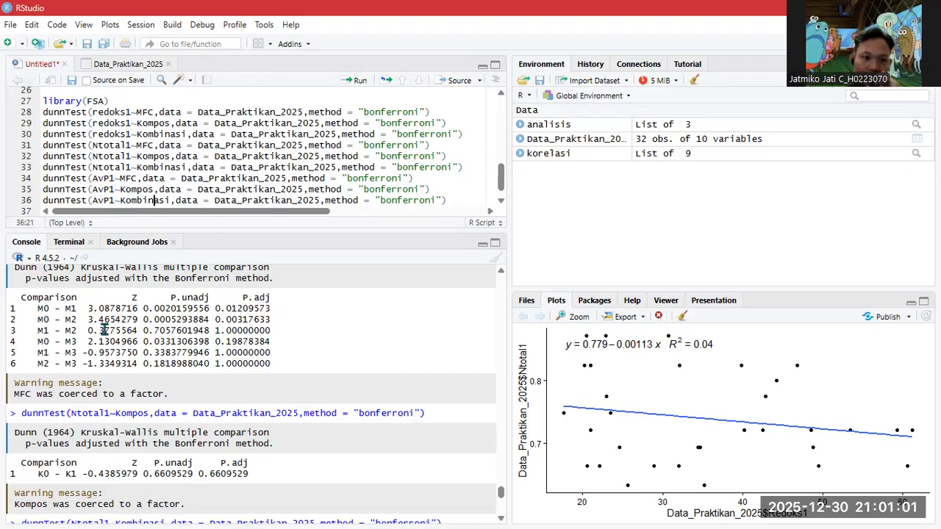
{"action": "scroll", "coordinate": [56, 329], "scroll_direction": "down", "scroll_amount": 2}
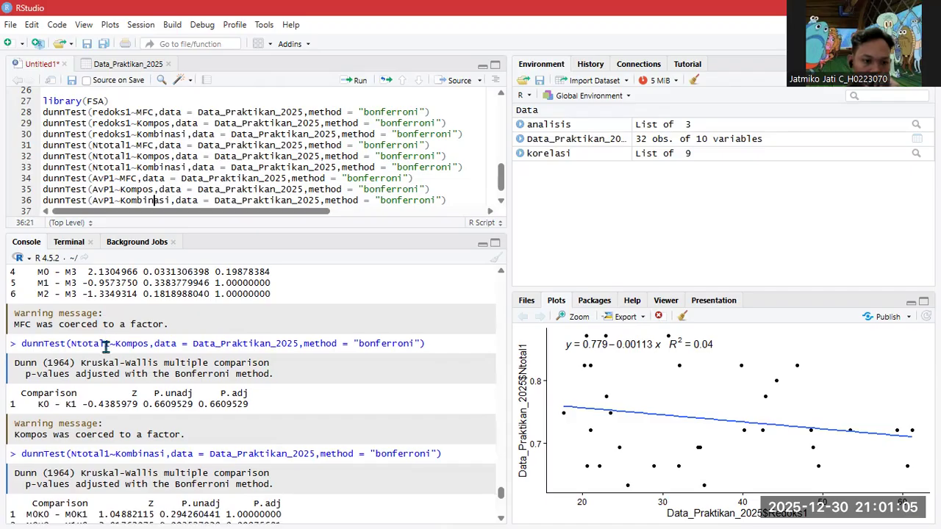
{"action": "scroll", "coordinate": [107, 340], "scroll_direction": "down", "scroll_amount": 2}
{"action": "scroll", "coordinate": [77, 342], "scroll_direction": "up", "scroll_amount": 2}
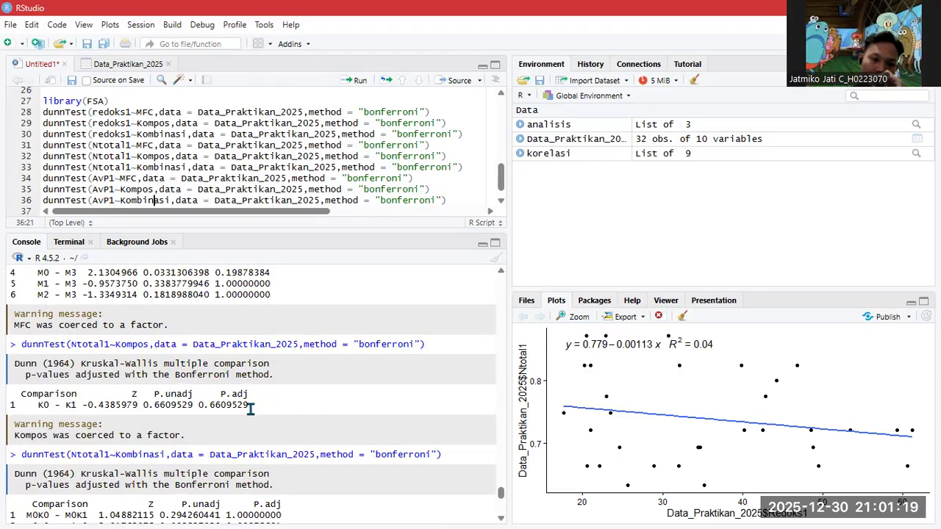
{"action": "scroll", "coordinate": [242, 404], "scroll_direction": "down", "scroll_amount": 5}
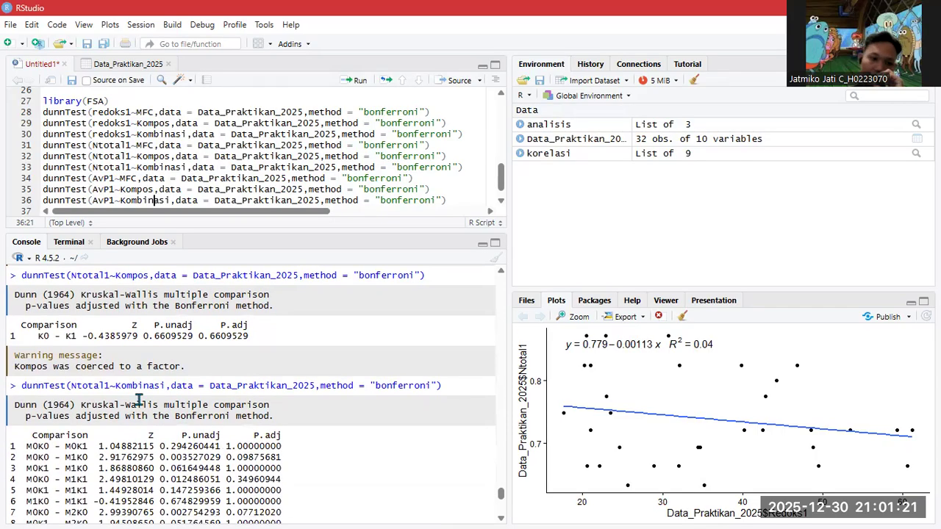
{"action": "scroll", "coordinate": [191, 373], "scroll_direction": "down", "scroll_amount": 1}
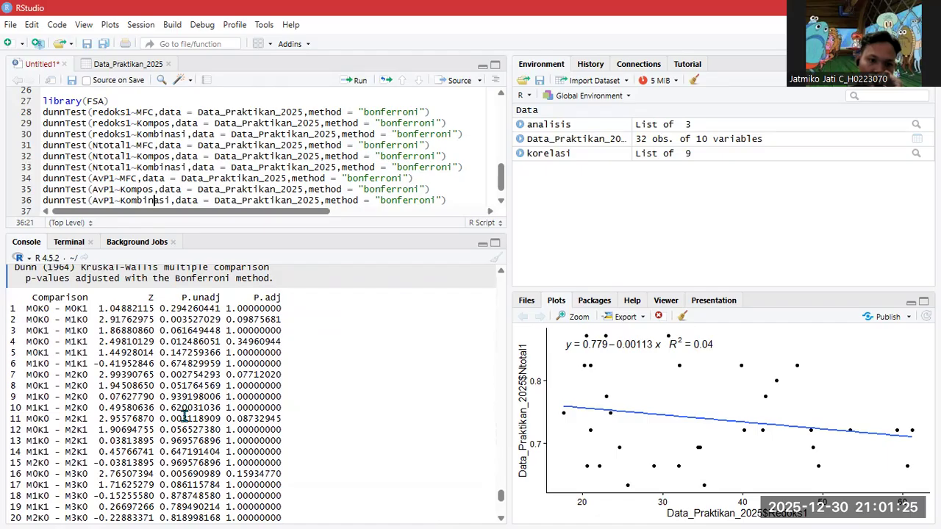
{"action": "scroll", "coordinate": [224, 379], "scroll_direction": "down", "scroll_amount": 2}
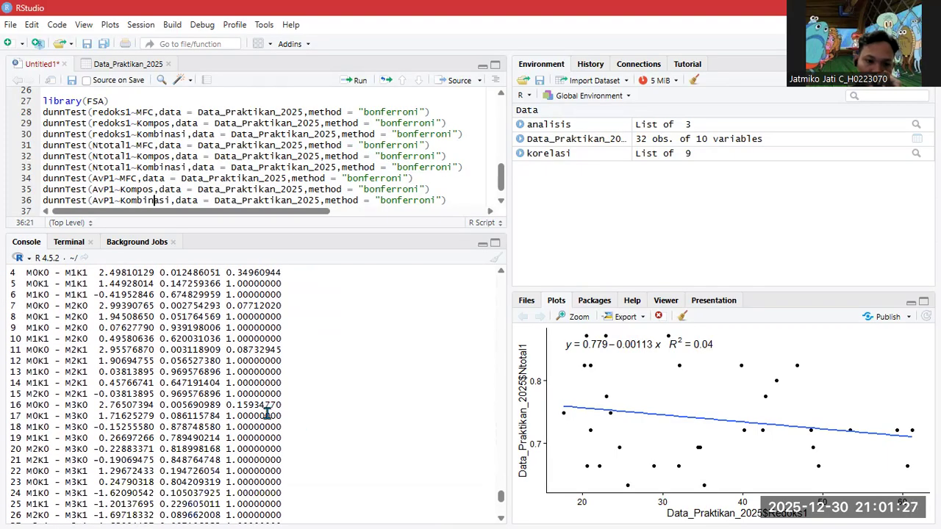
{"action": "scroll", "coordinate": [267, 414], "scroll_direction": "down", "scroll_amount": 3}
{"action": "scroll", "coordinate": [252, 461], "scroll_direction": "up", "scroll_amount": 3}
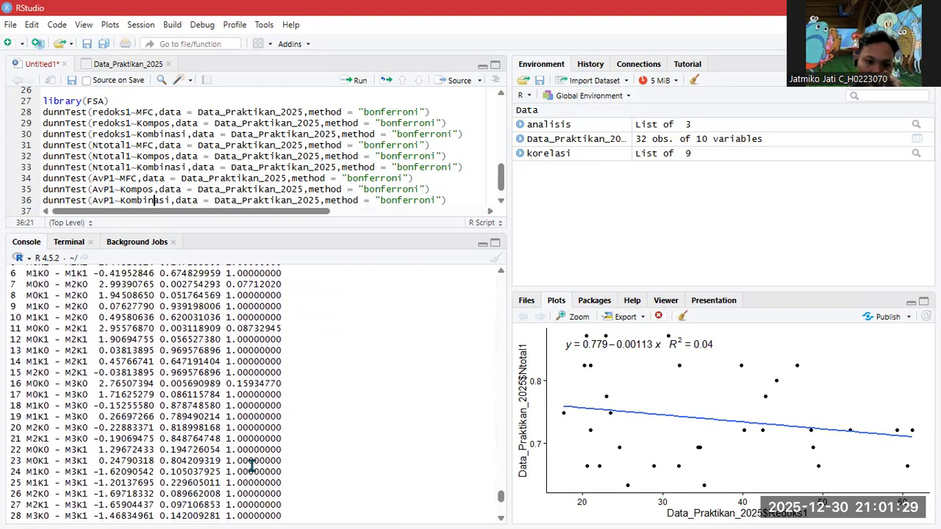
{"action": "scroll", "coordinate": [252, 462], "scroll_direction": "up", "scroll_amount": 2}
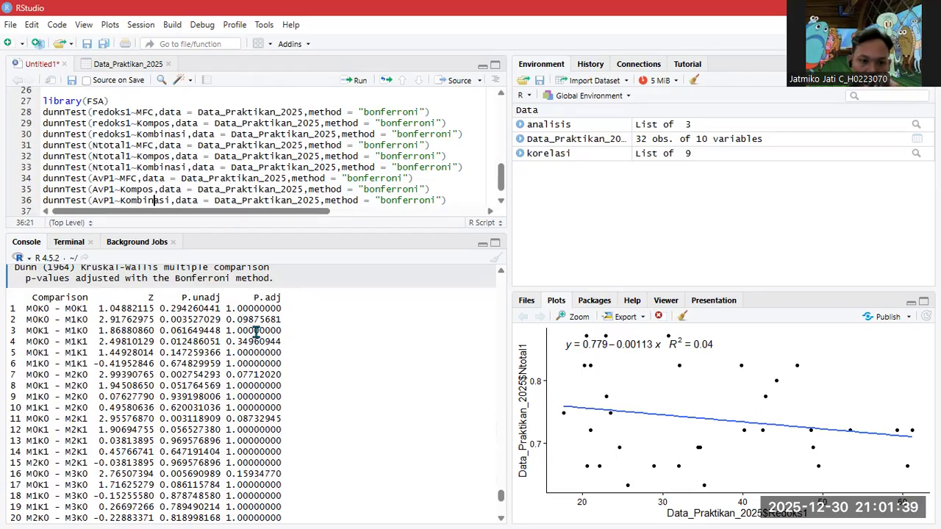
{"action": "scroll", "coordinate": [273, 334], "scroll_direction": "down", "scroll_amount": 1}
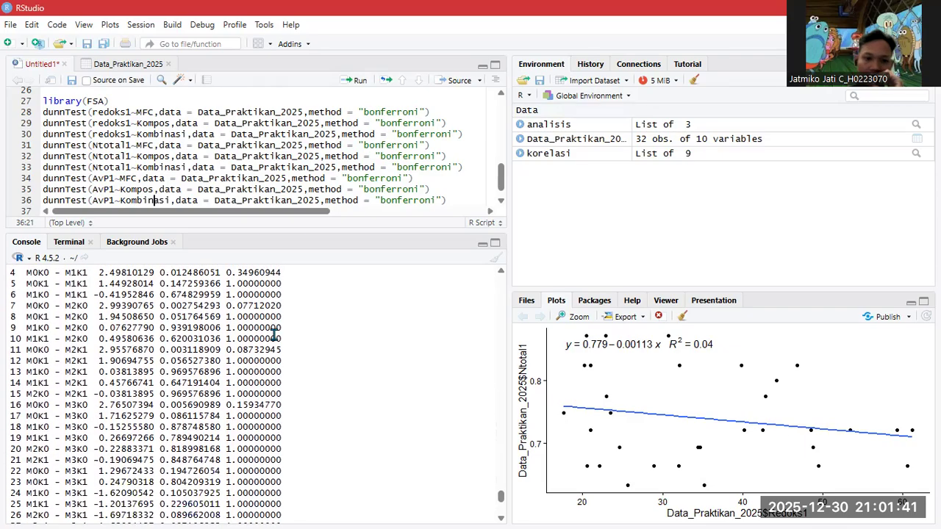
{"action": "scroll", "coordinate": [254, 349], "scroll_direction": "up", "scroll_amount": 1}
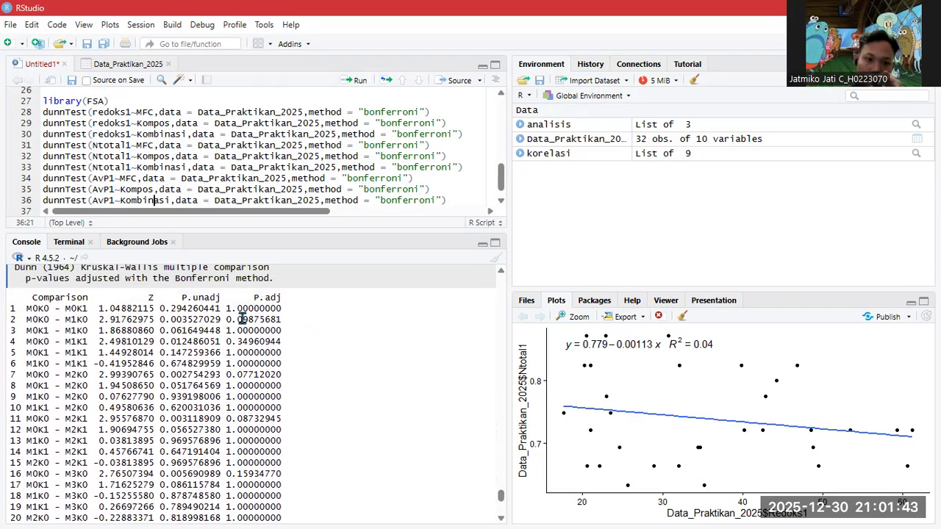
{"action": "scroll", "coordinate": [253, 333], "scroll_direction": "down", "scroll_amount": 4}
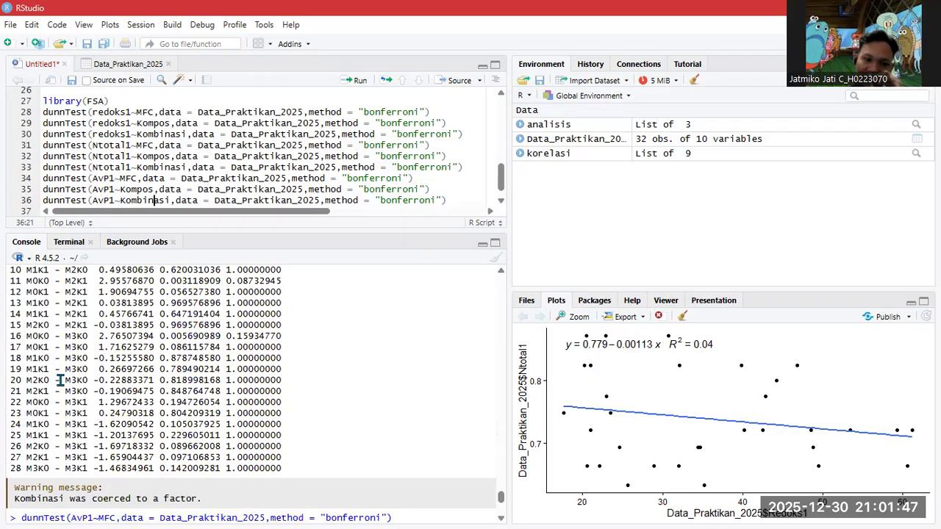
{"action": "scroll", "coordinate": [61, 380], "scroll_direction": "up", "scroll_amount": 5}
{"action": "scroll", "coordinate": [70, 380], "scroll_direction": "down", "scroll_amount": 10}
{"action": "scroll", "coordinate": [76, 377], "scroll_direction": "down", "scroll_amount": 1}
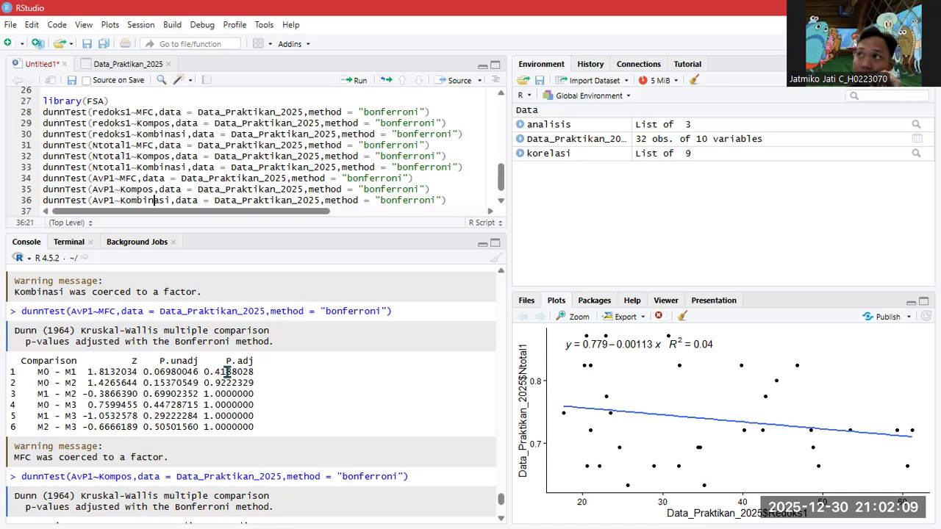
{"action": "scroll", "coordinate": [228, 372], "scroll_direction": "down", "scroll_amount": 4}
{"action": "scroll", "coordinate": [112, 354], "scroll_direction": "down", "scroll_amount": 2}
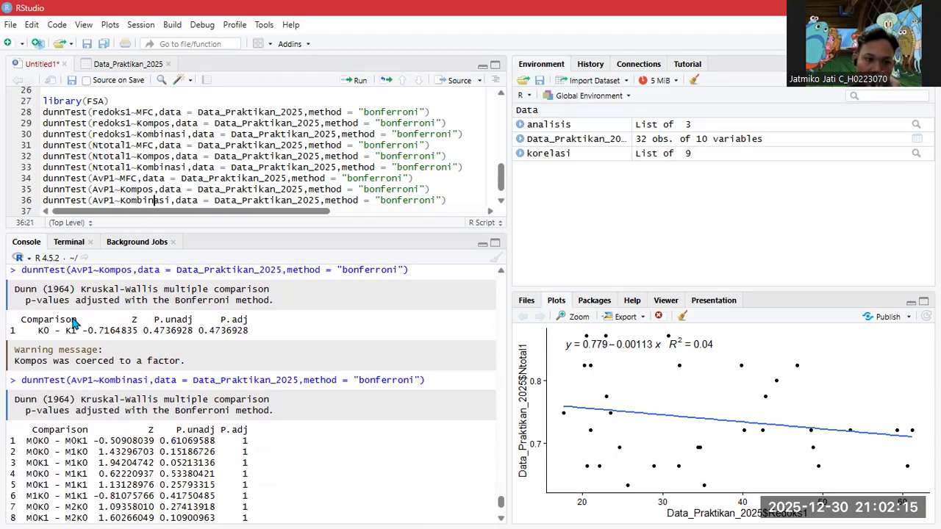
{"action": "scroll", "coordinate": [216, 373], "scroll_direction": "down", "scroll_amount": 4}
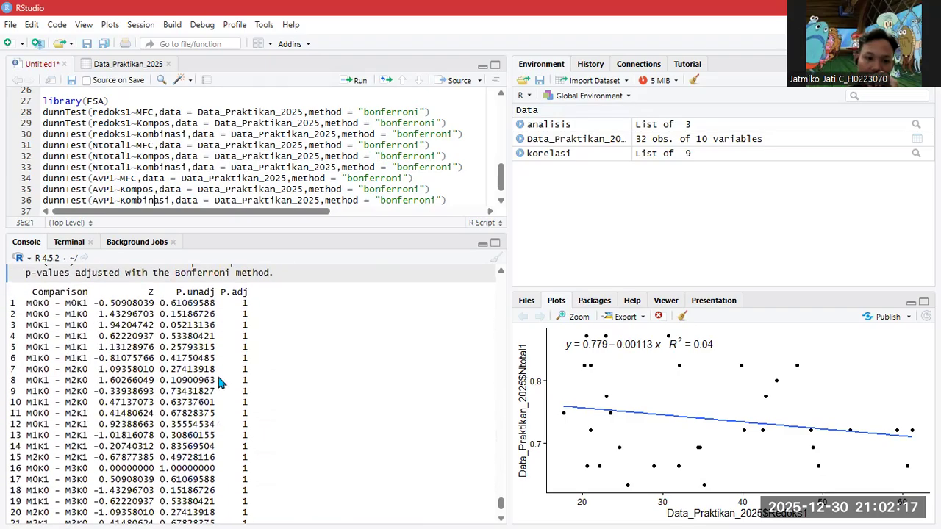
{"action": "scroll", "coordinate": [234, 324], "scroll_direction": "down", "scroll_amount": 3}
{"action": "scroll", "coordinate": [180, 371], "scroll_direction": "up", "scroll_amount": 5}
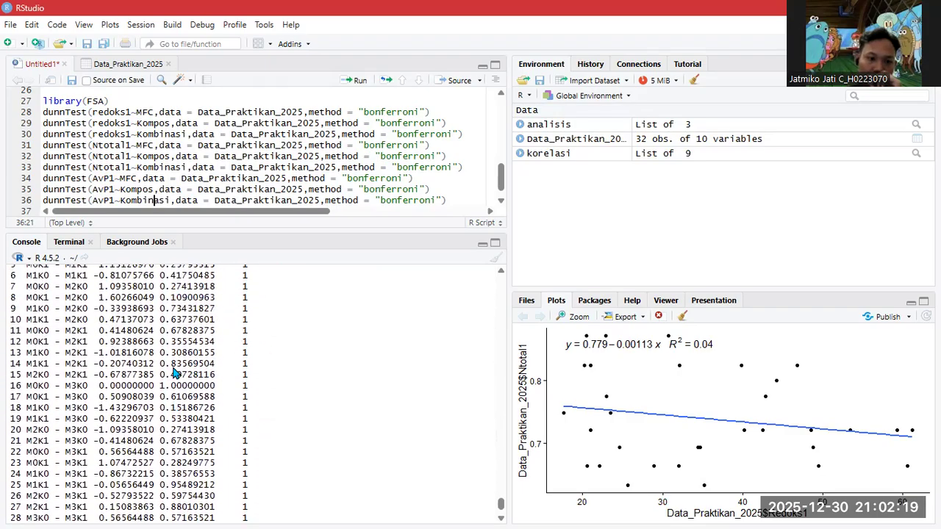
{"action": "scroll", "coordinate": [99, 342], "scroll_direction": "up", "scroll_amount": 1}
{"action": "scroll", "coordinate": [249, 354], "scroll_direction": "down", "scroll_amount": 6}
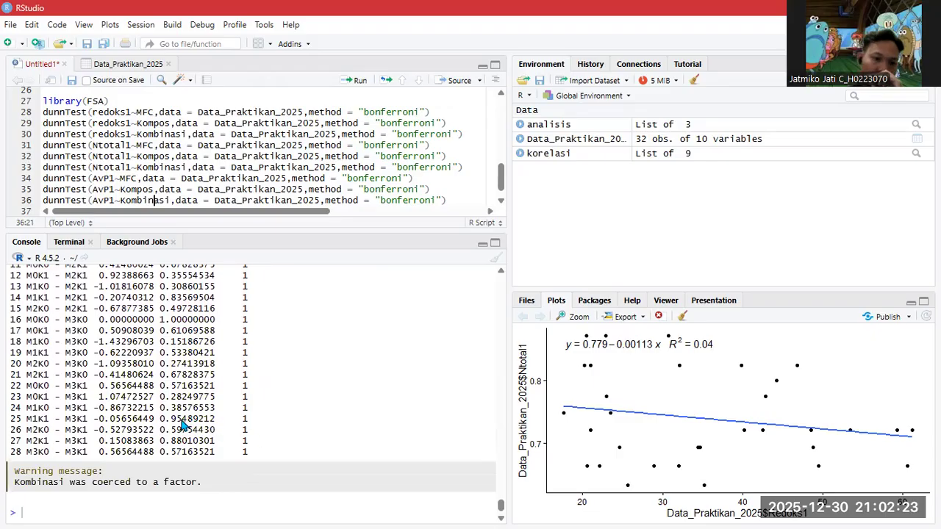
{"action": "scroll", "coordinate": [228, 393], "scroll_direction": "up", "scroll_amount": 6}
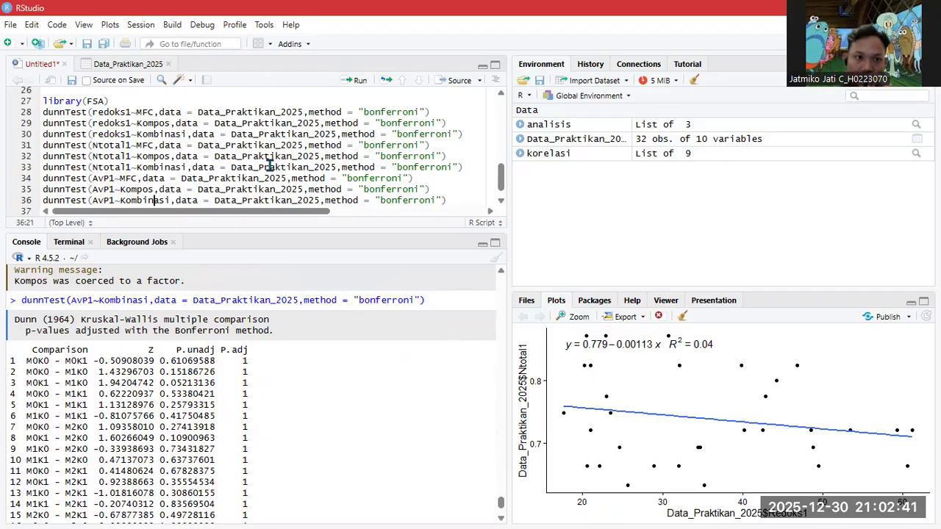
{"action": "scroll", "coordinate": [279, 163], "scroll_direction": "down", "scroll_amount": 1}
{"action": "left_click", "coordinate": [451, 203]}
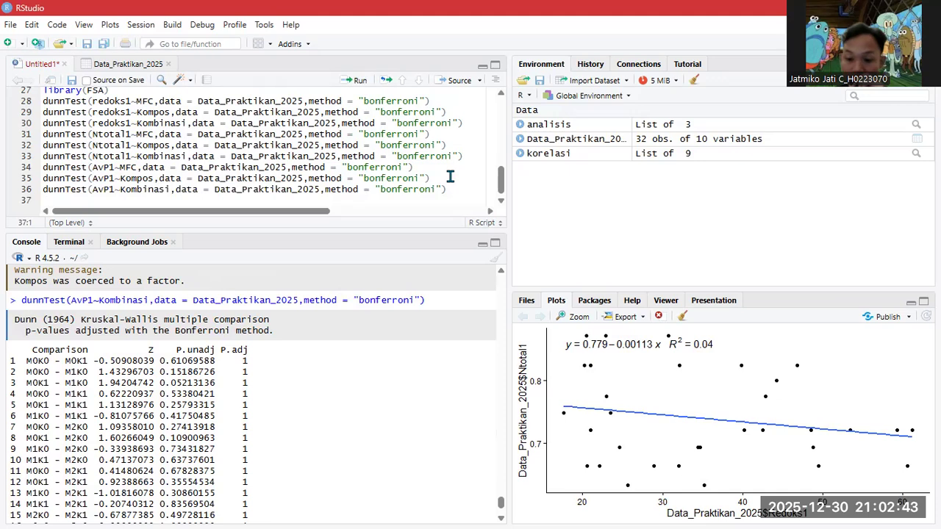
{"action": "key", "text": "Return"}
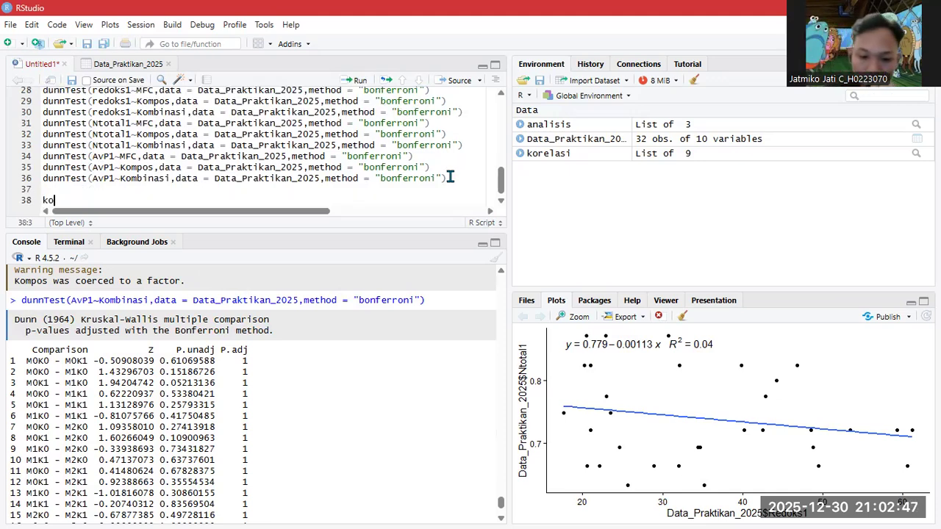
{"action": "type", "text": "i<-"}
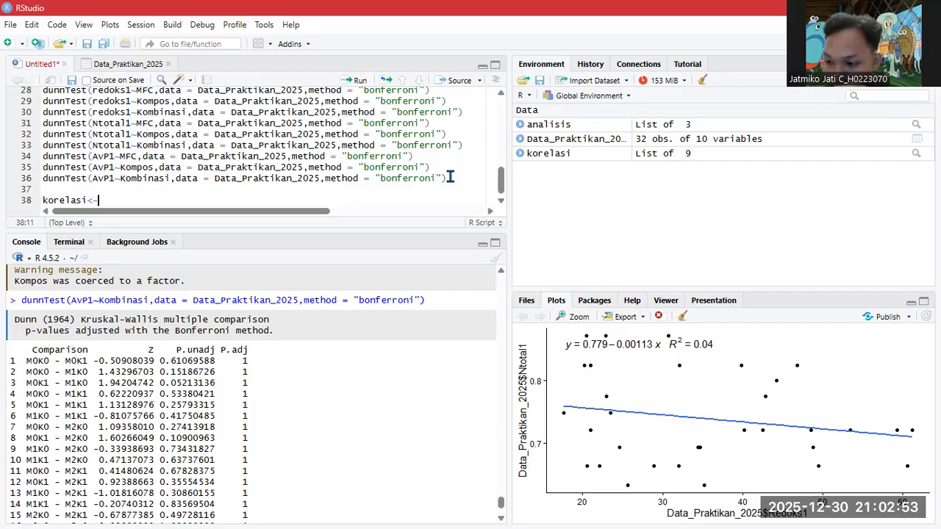
{"action": "type", "text": "cor"}
{"action": "key", "text": "Down"}
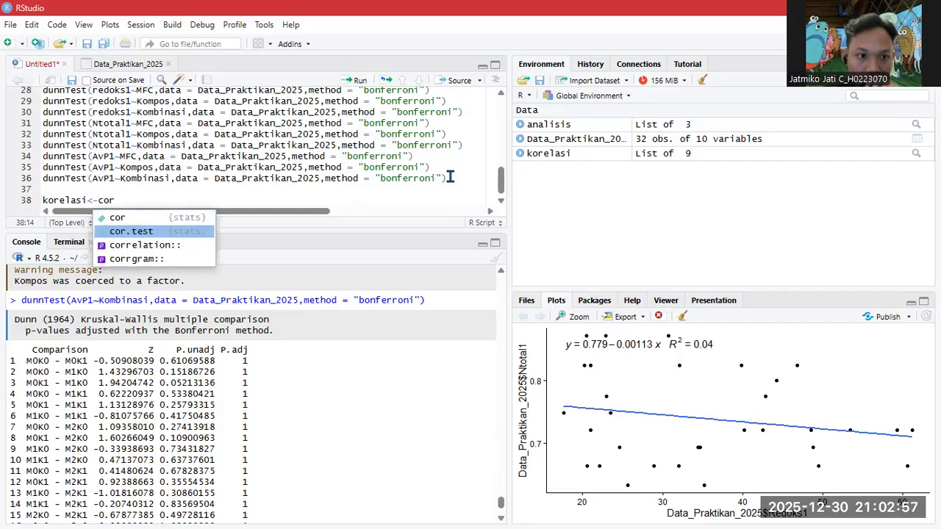
{"action": "key", "text": "Return"}
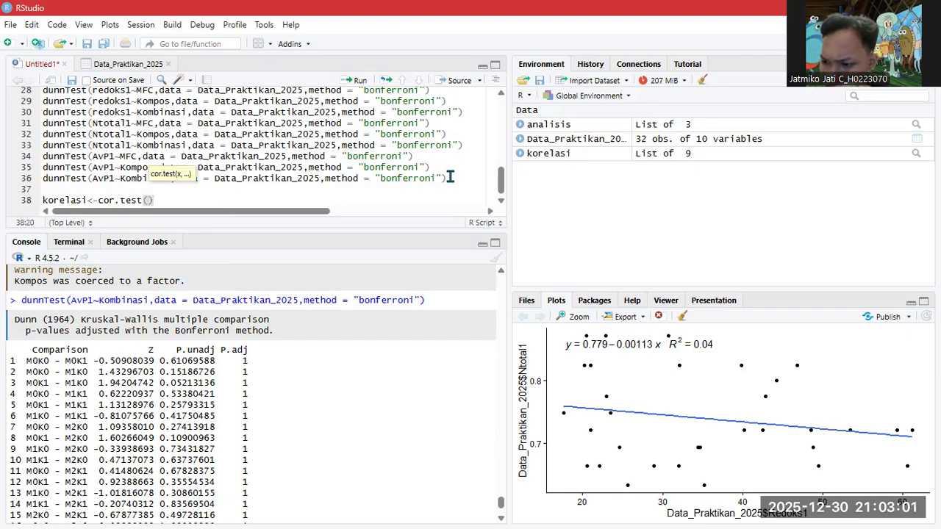
{"action": "type", "text": "data"}
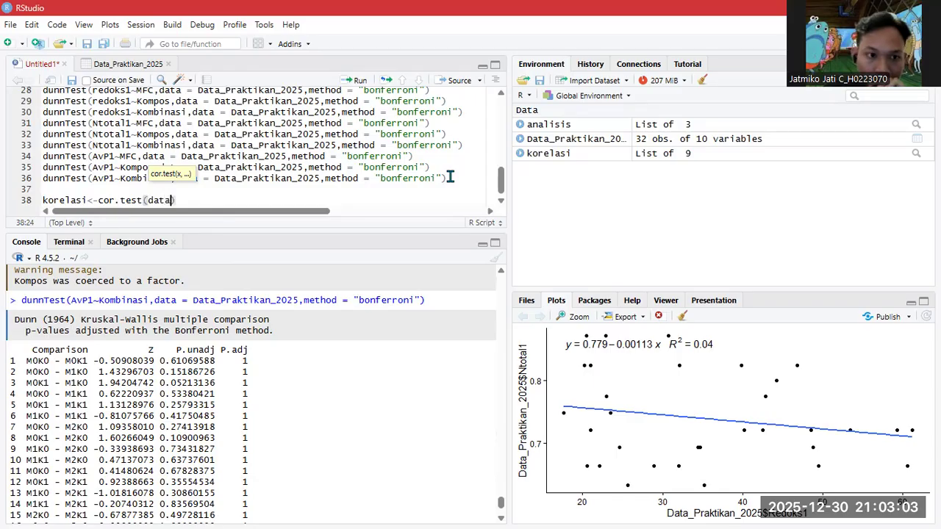
{"action": "key", "text": "Tab"}
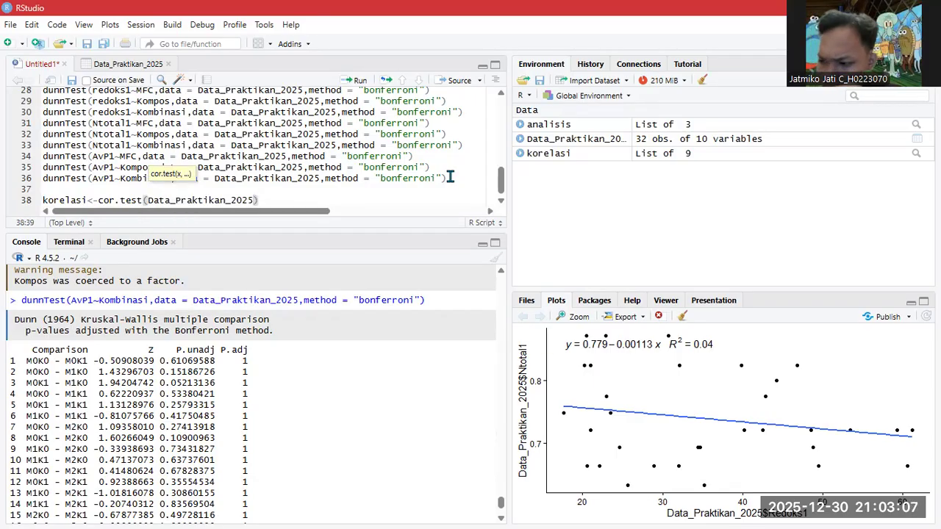
{"action": "type", "text": "$"}
{"action": "key", "text": "Down"}
{"action": "key", "text": "Down"}
{"action": "key", "text": "Down"}
{"action": "key", "text": "Down"}
{"action": "key", "text": "Down"}
{"action": "key", "text": "Down"}
{"action": "key", "text": "Down"}
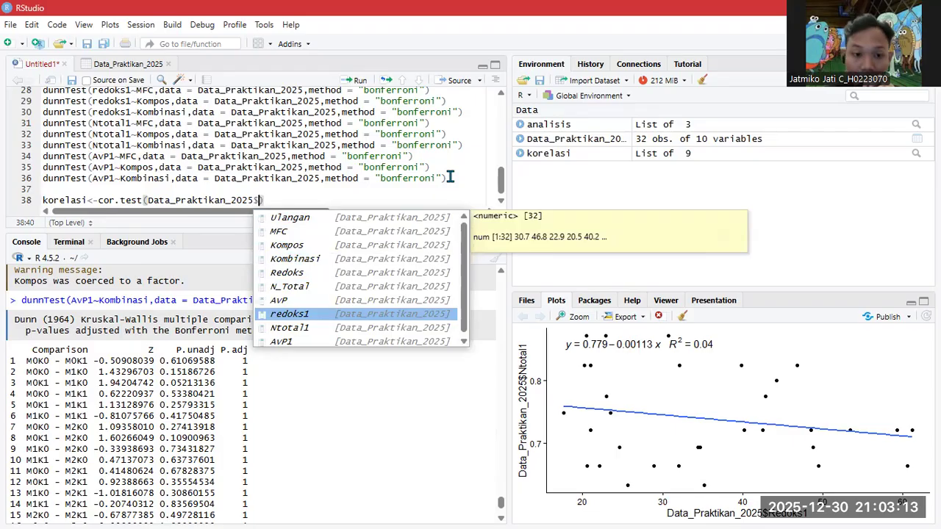
{"action": "key", "text": "Return"}
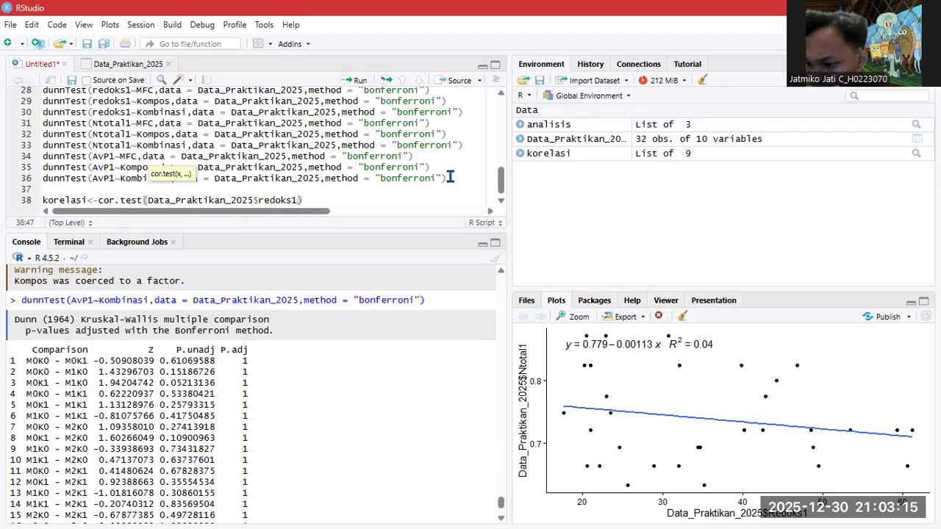
{"action": "type", "text": ","}
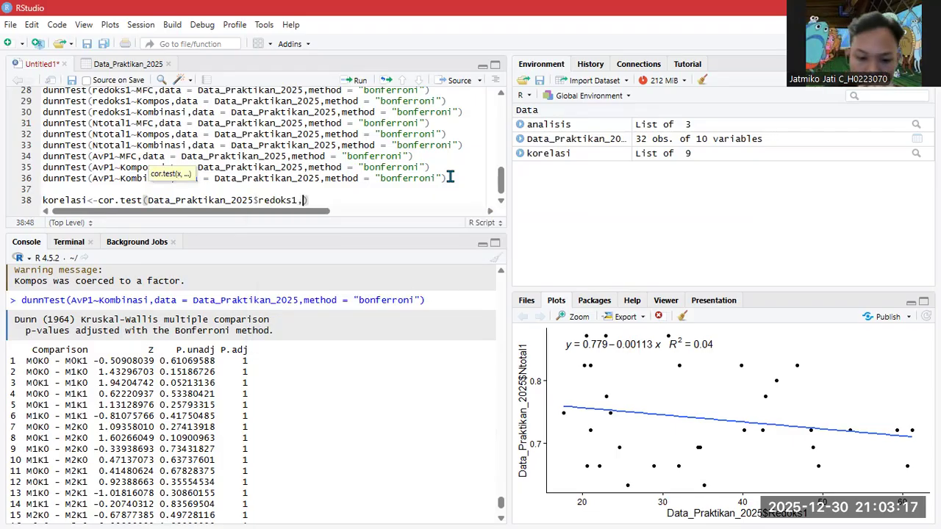
{"action": "type", "text": "data"}
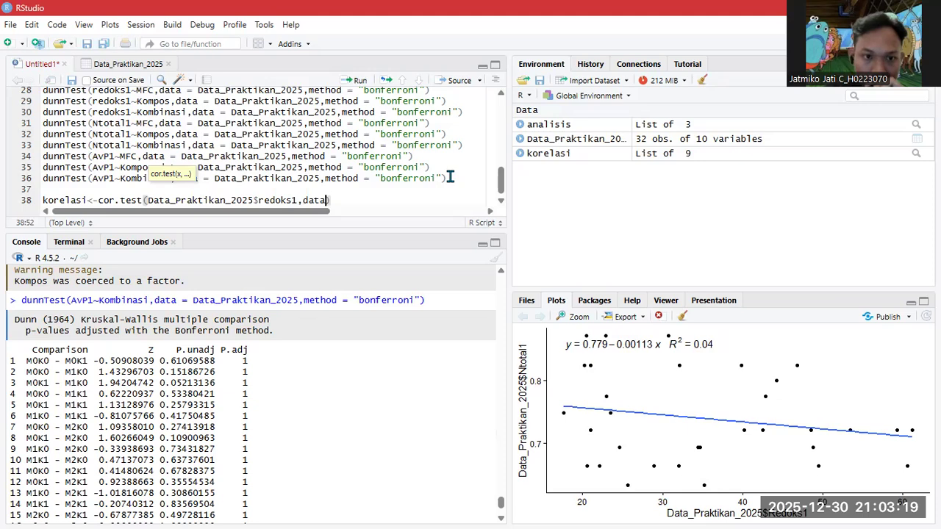
{"action": "key", "text": "Return"}
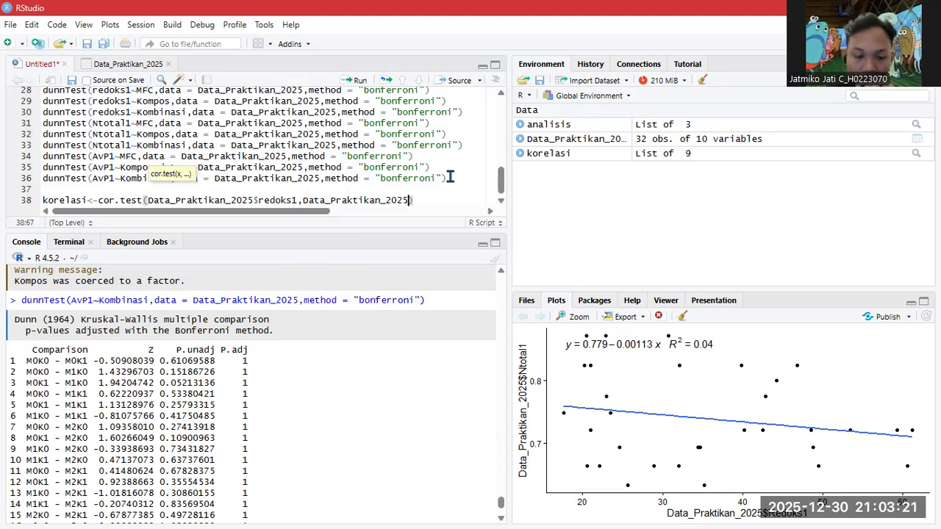
{"action": "type", "text": "$"}
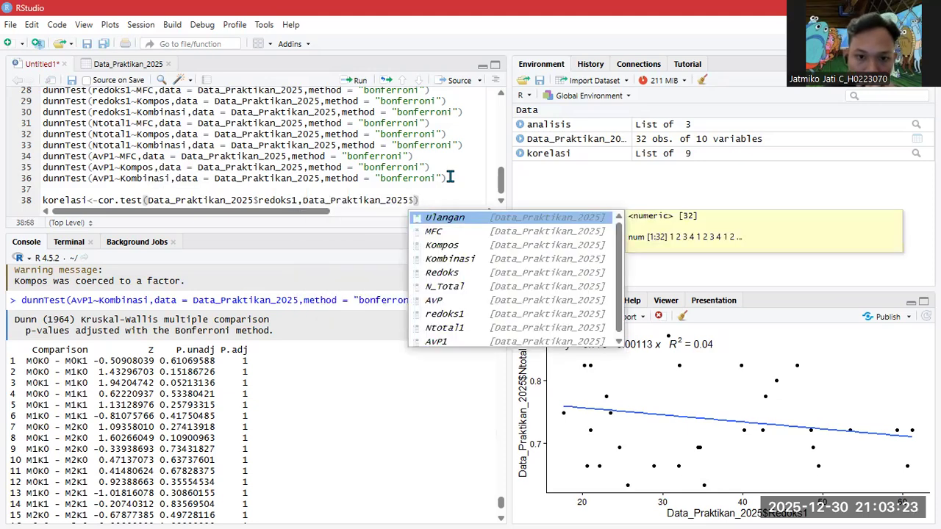
{"action": "key", "text": "Down"}
{"action": "key", "text": "Down"}
{"action": "key", "text": "Down"}
{"action": "key", "text": "Down"}
{"action": "key", "text": "Down"}
{"action": "key", "text": "Down"}
{"action": "key", "text": "Down"}
{"action": "key", "text": "Down"}
{"action": "key", "text": "Down"}
{"action": "key", "text": "Up"}
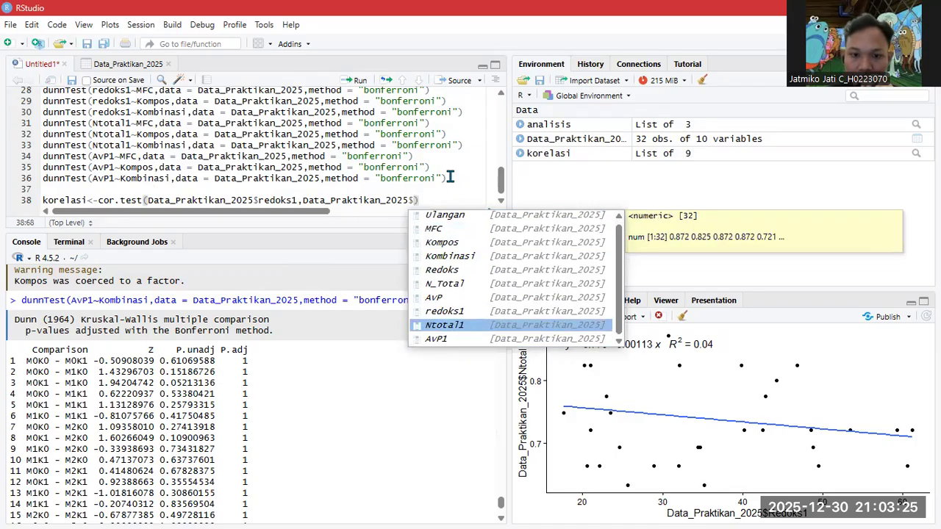
{"action": "key", "text": "Return"}
{"action": "key", "text": "Right"}
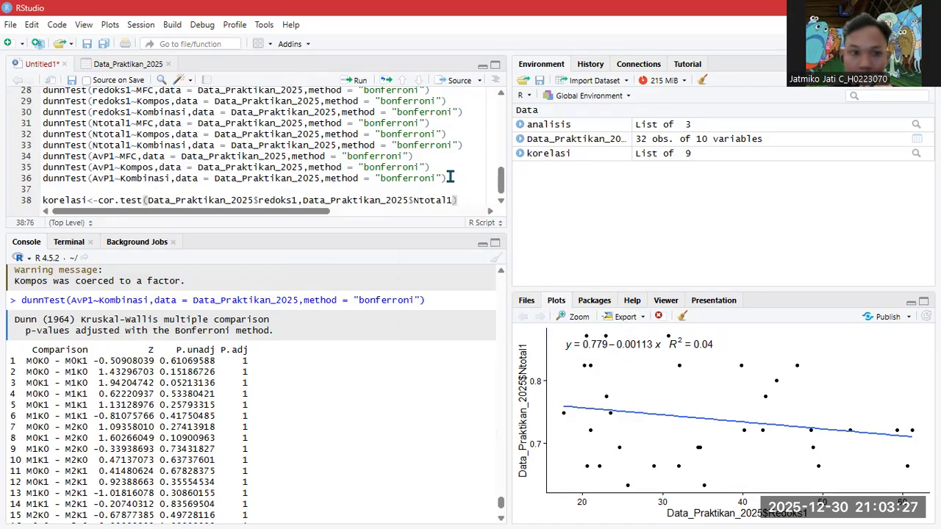
- Add line 39: korelasi <- cor.test of redoks1 versus AvP1
{"action": "key", "text": "Return"}
{"action": "type", "text": "kore"}
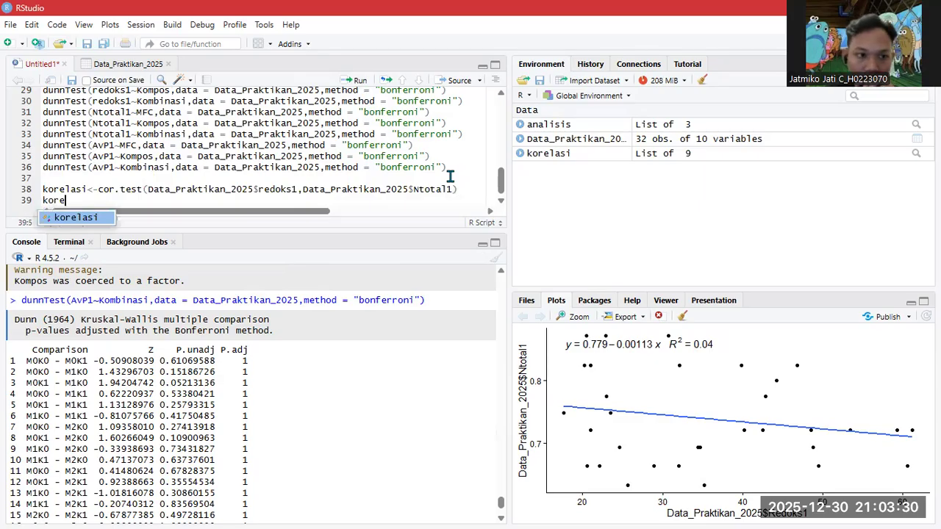
{"action": "key", "text": "Tab"}
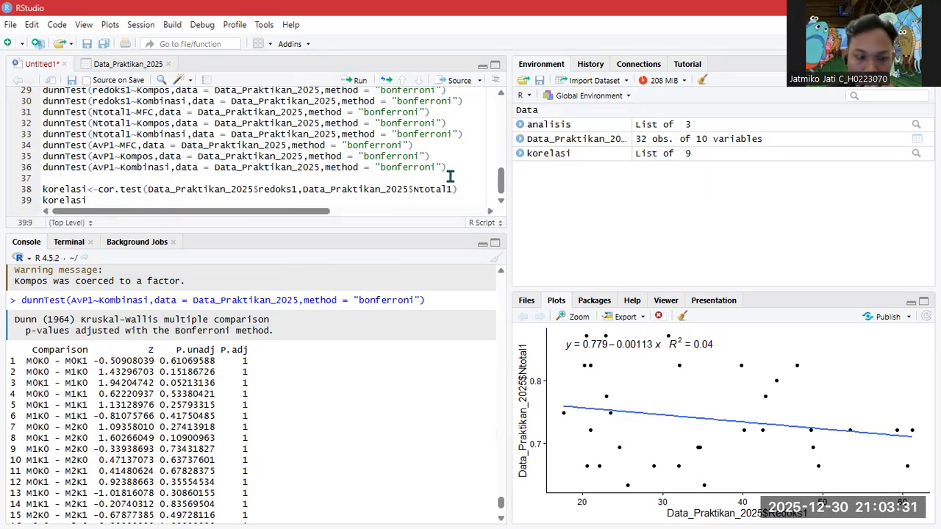
{"action": "type", "text": "<-co"}
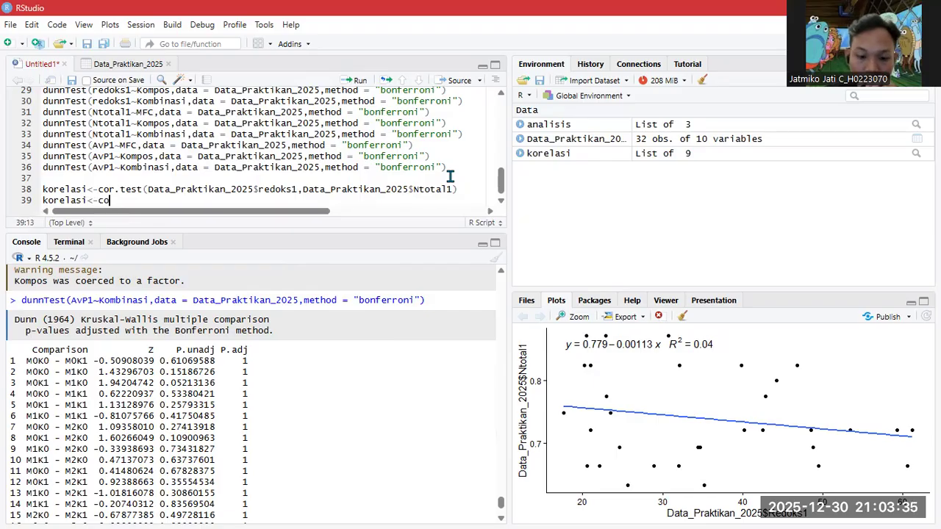
{"action": "type", "text": "r"}
{"action": "key", "text": "Down"}
{"action": "key", "text": "Tab"}
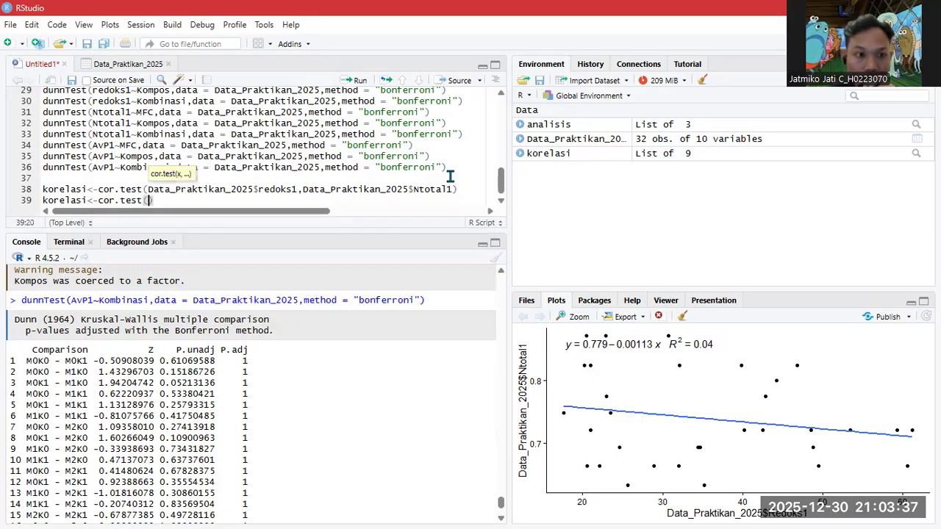
{"action": "type", "text": "data"}
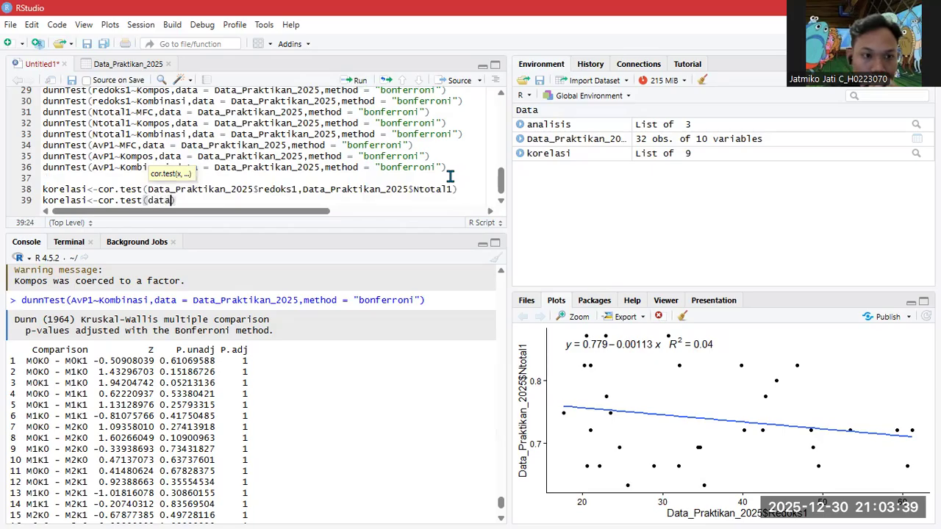
{"action": "key", "text": "Tab"}
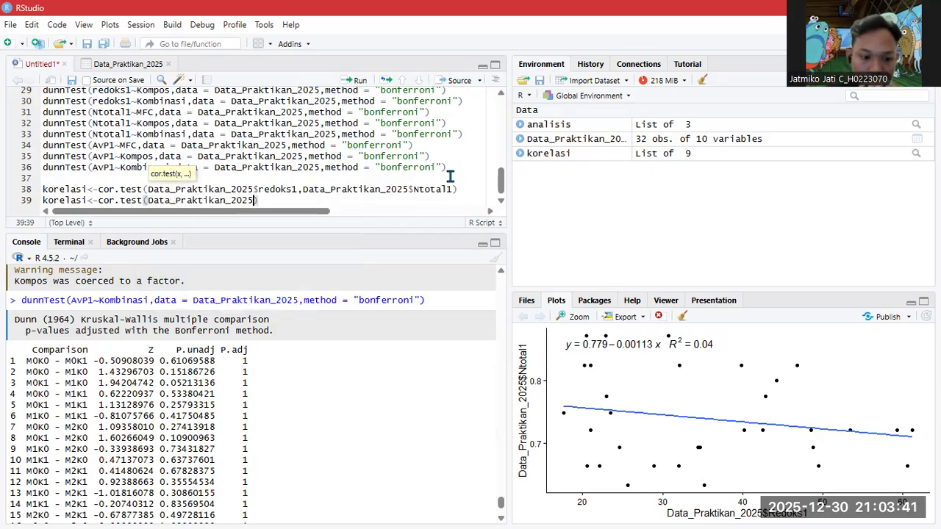
{"action": "type", "text": "$"}
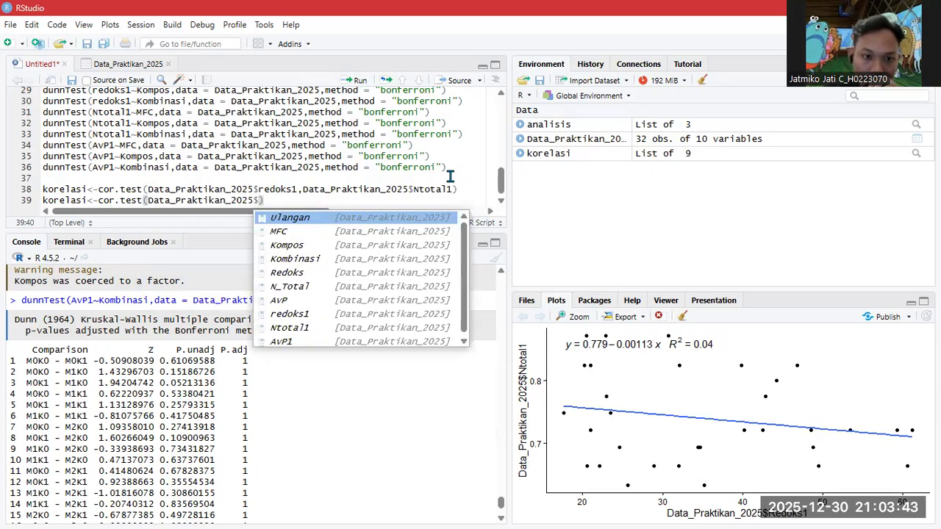
{"action": "type", "text": "redoks"}
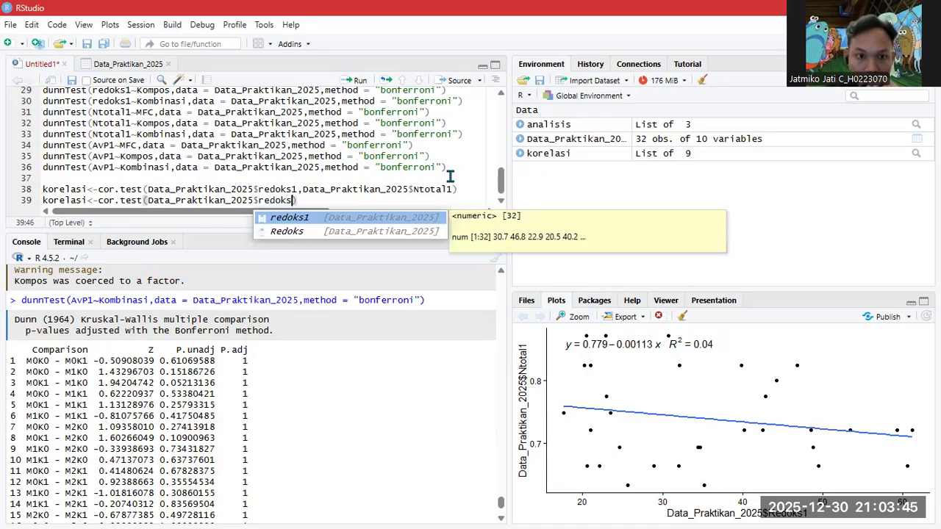
{"action": "key", "text": "Down"}
{"action": "key", "text": "Up"}
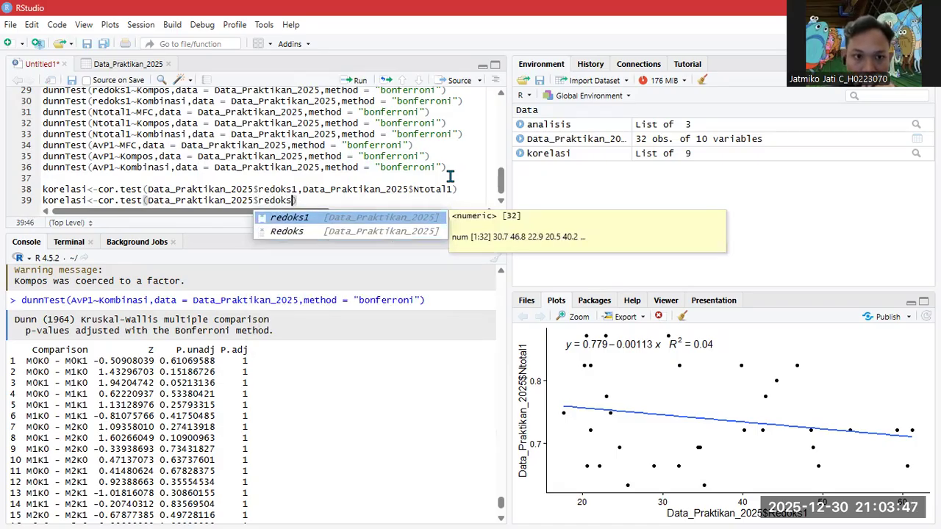
{"action": "key", "text": "Return"}
{"action": "type", "text": ",data"}
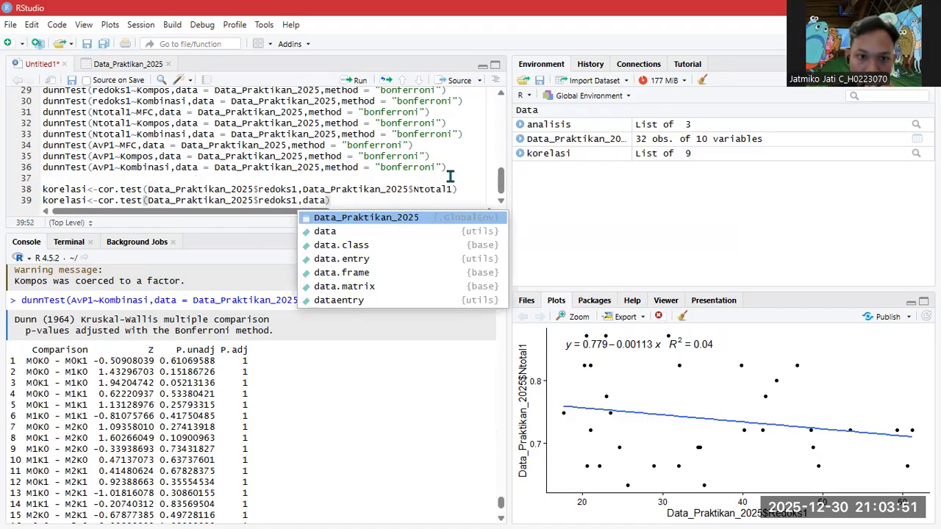
{"action": "key", "text": "Return"}
{"action": "type", "text": "$"}
{"action": "key", "text": "Down"}
{"action": "key", "text": "Down"}
{"action": "key", "text": "Down"}
{"action": "key", "text": "Down"}
{"action": "key", "text": "Down"}
{"action": "key", "text": "Down"}
{"action": "key", "text": "Down"}
{"action": "key", "text": "Down"}
{"action": "key", "text": "Down"}
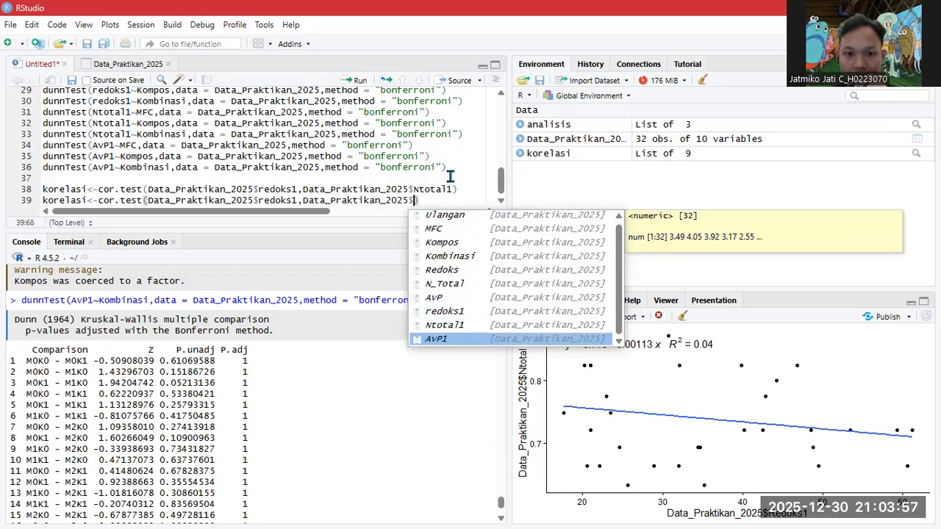
{"action": "key", "text": "Return"}
{"action": "key", "text": "End"}
- Add line 40: korelasi <- cor.test of Ntotal1 versus AvP1, then select the three lines
{"action": "key", "text": "Return"}
{"action": "type", "text": "kore"}
{"action": "key", "text": "Return"}
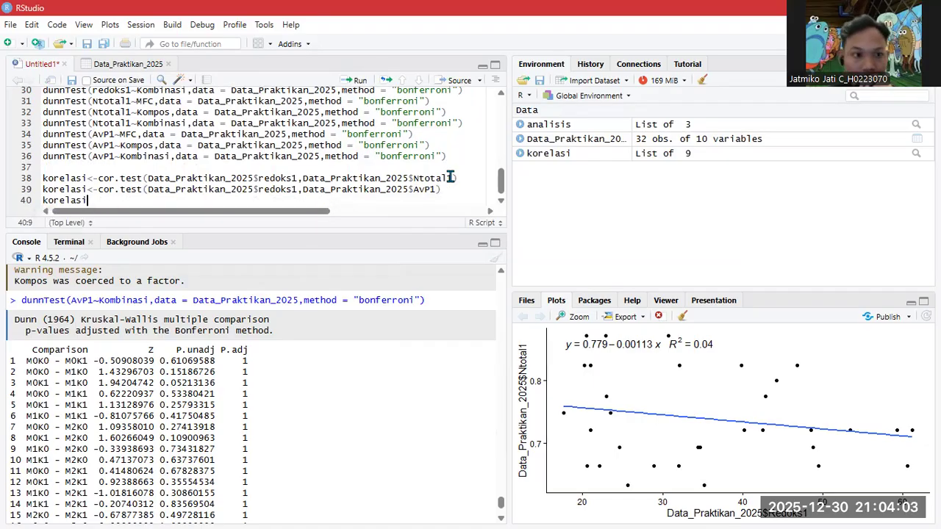
{"action": "type", "text": "<"}
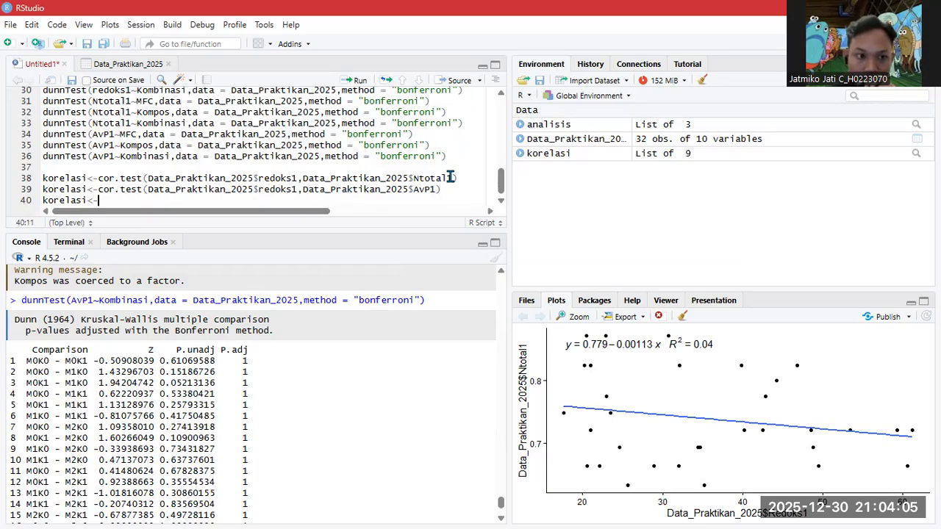
{"action": "type", "text": "-cor"}
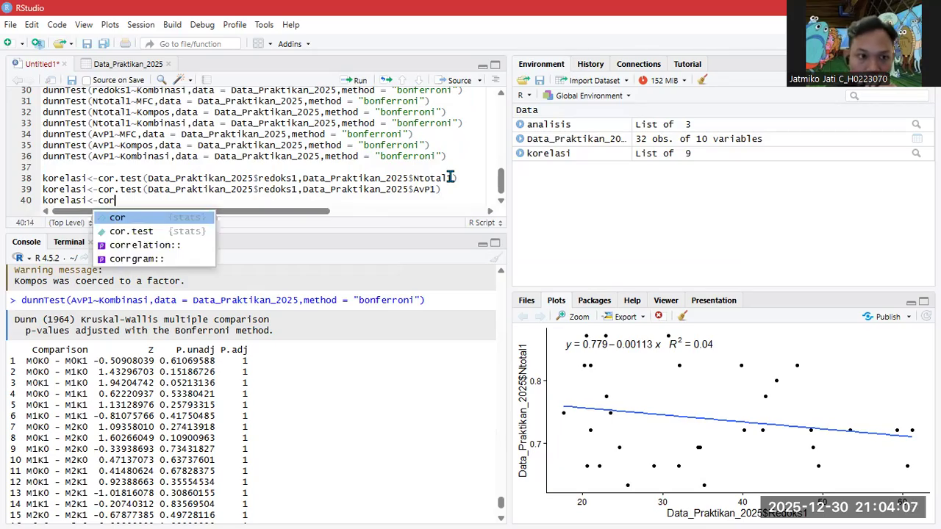
{"action": "key", "text": "Down"}
{"action": "key", "text": "Return"}
{"action": "type", "text": "data"}
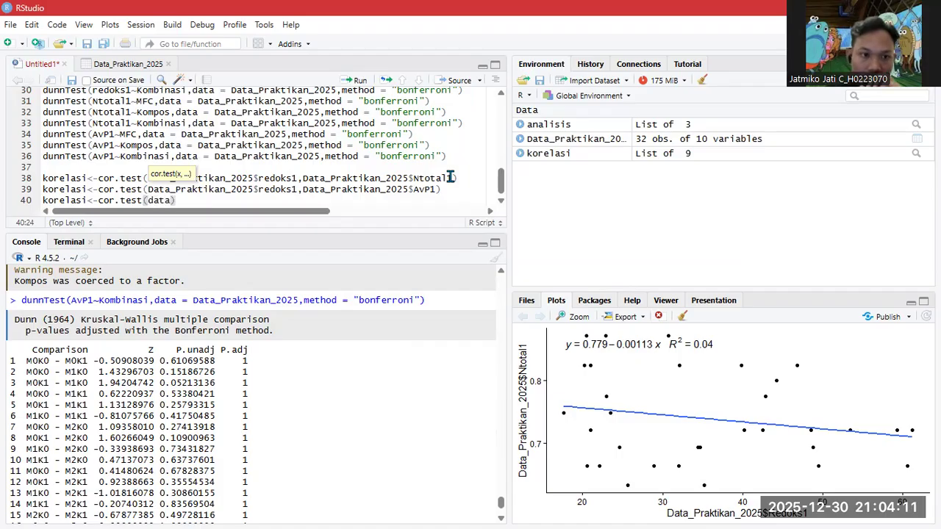
{"action": "key", "text": "Return"}
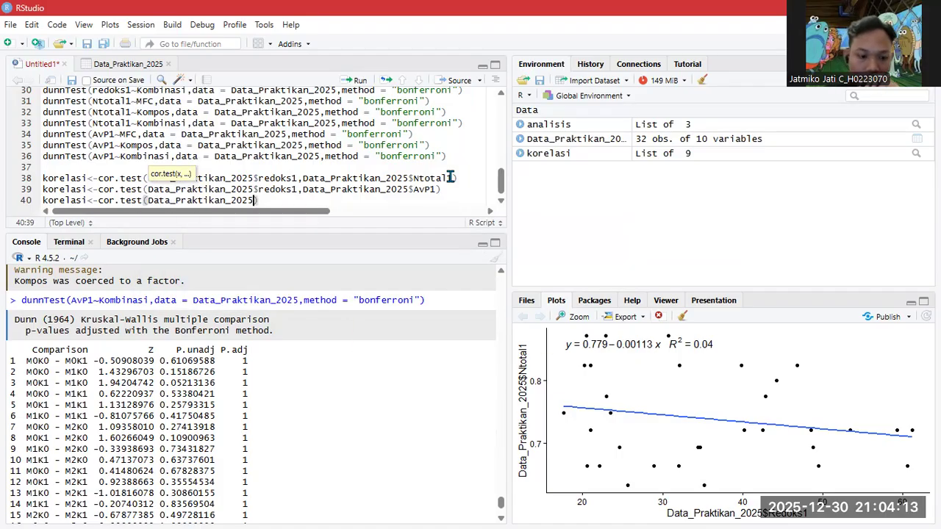
{"action": "type", "text": "$"}
{"action": "key", "text": "Down"}
{"action": "key", "text": "Down"}
{"action": "key", "text": "Down"}
{"action": "key", "text": "Down"}
{"action": "key", "text": "Down"}
{"action": "key", "text": "Down"}
{"action": "key", "text": "Down"}
{"action": "key", "text": "Down"}
{"action": "key", "text": "Down"}
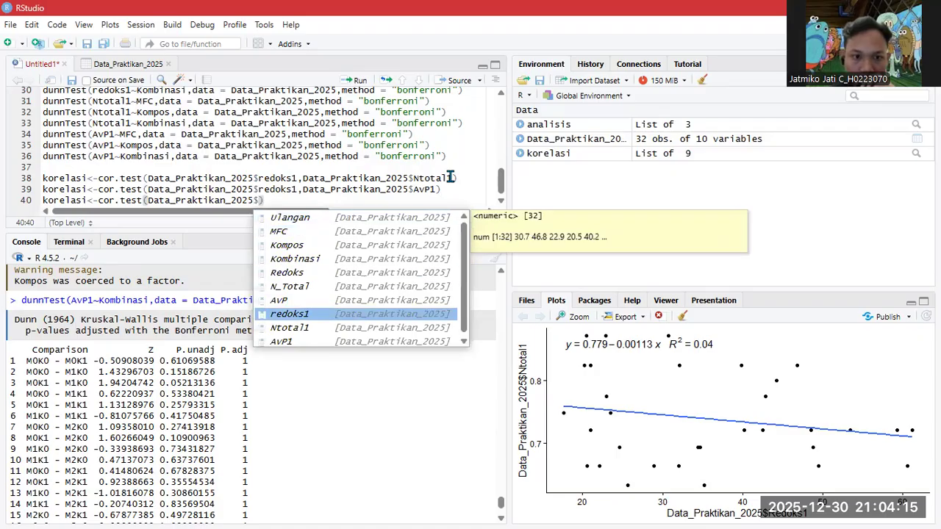
{"action": "key", "text": "Up"}
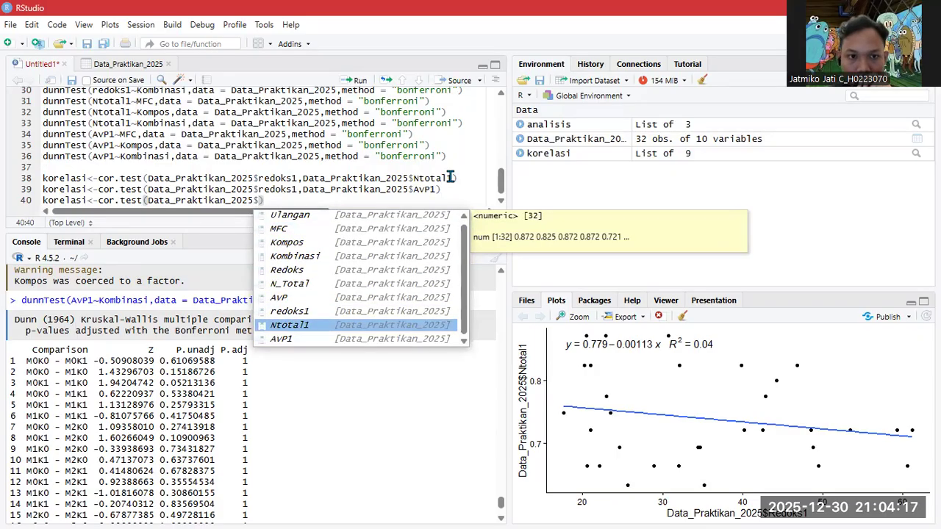
{"action": "key", "text": "Return"}
{"action": "type", "text": ",data"}
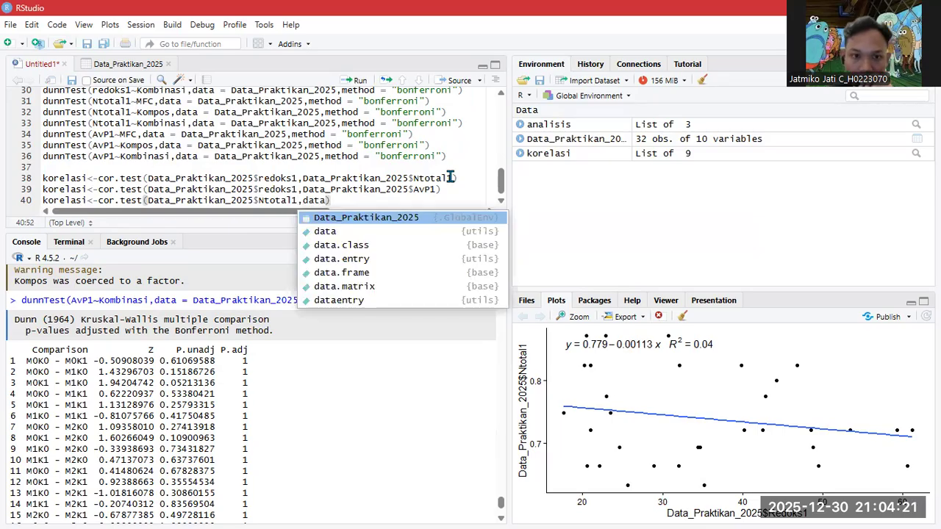
{"action": "key", "text": "Return"}
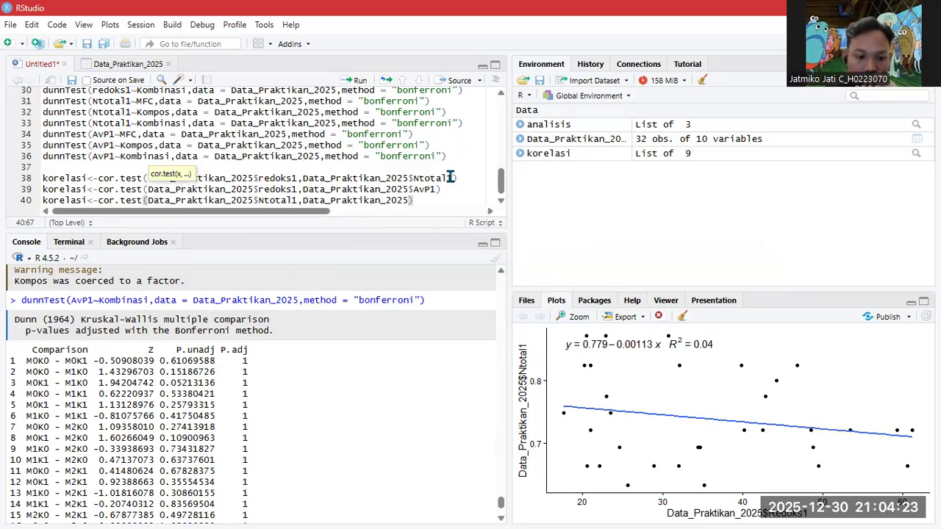
{"action": "type", "text": "$"}
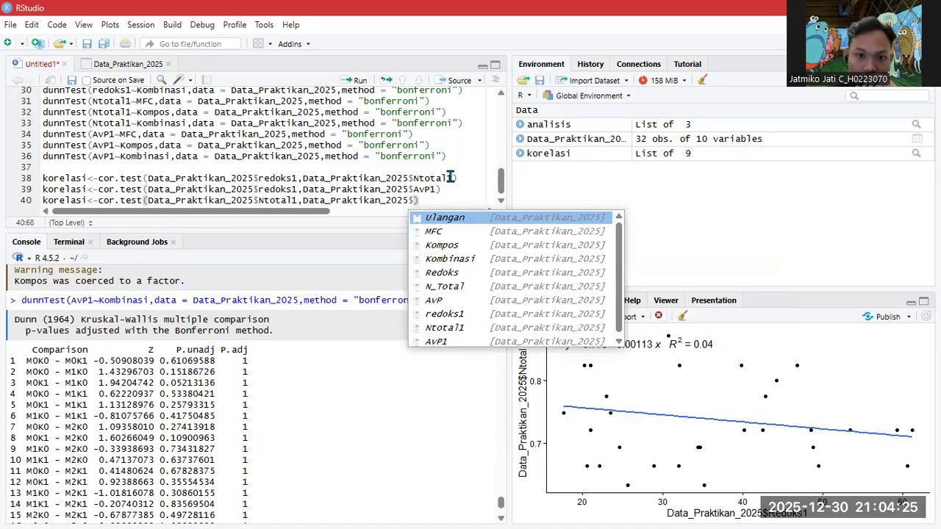
{"action": "key", "text": "Down"}
{"action": "key", "text": "Down"}
{"action": "key", "text": "Down"}
{"action": "key", "text": "Down"}
{"action": "key", "text": "Down"}
{"action": "key", "text": "Down"}
{"action": "key", "text": "Down"}
{"action": "key", "text": "Down"}
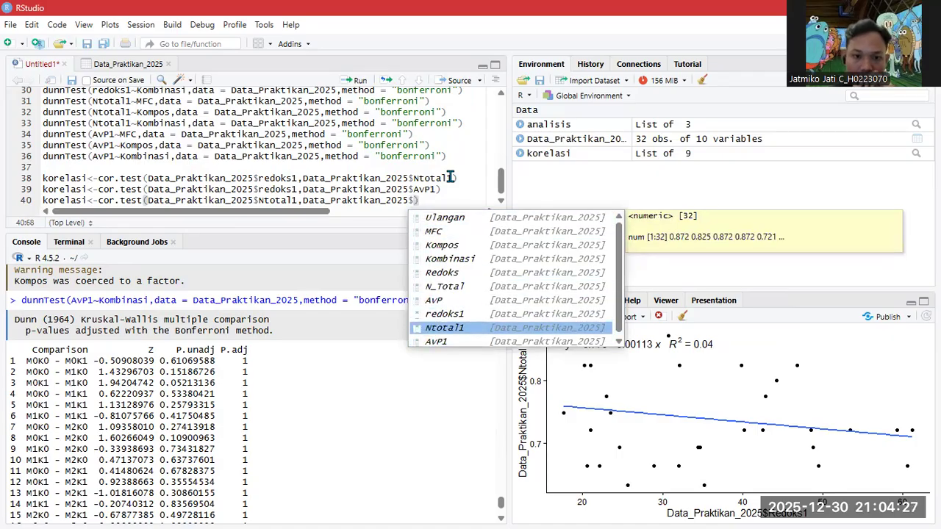
{"action": "key", "text": "Down"}
{"action": "key", "text": "Return"}
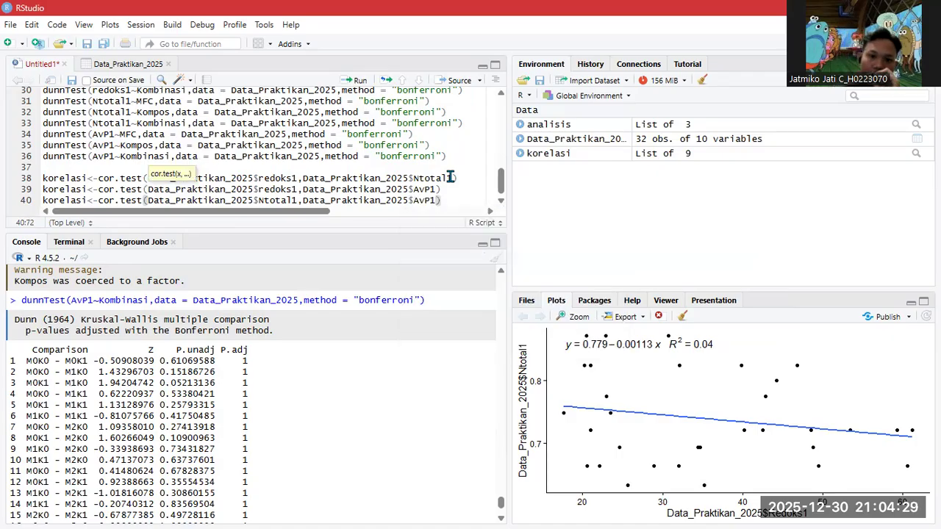
{"action": "left_click_drag", "start_coordinate": [441, 200], "coordinate": [29, 184]}
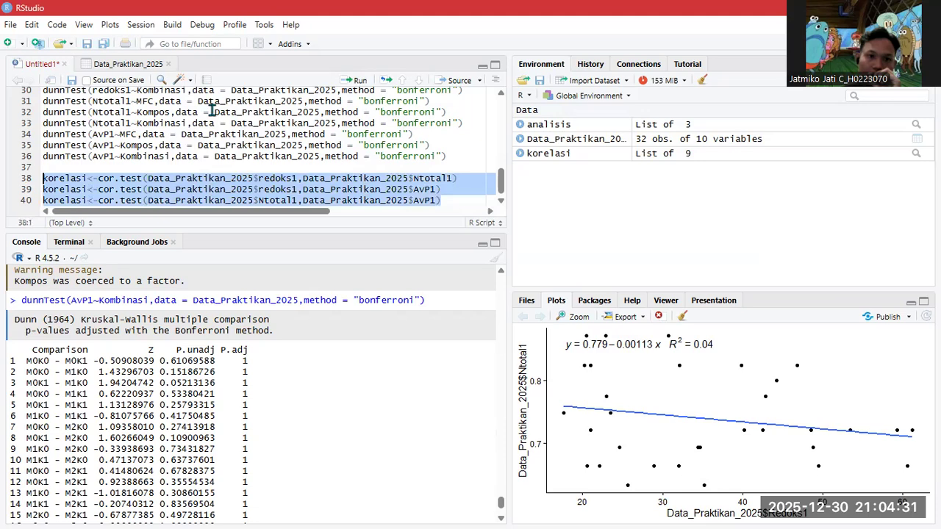
- Run the three cor.test lines, then add and run print(korelasi) on line 41
{"action": "left_click", "coordinate": [359, 80]}
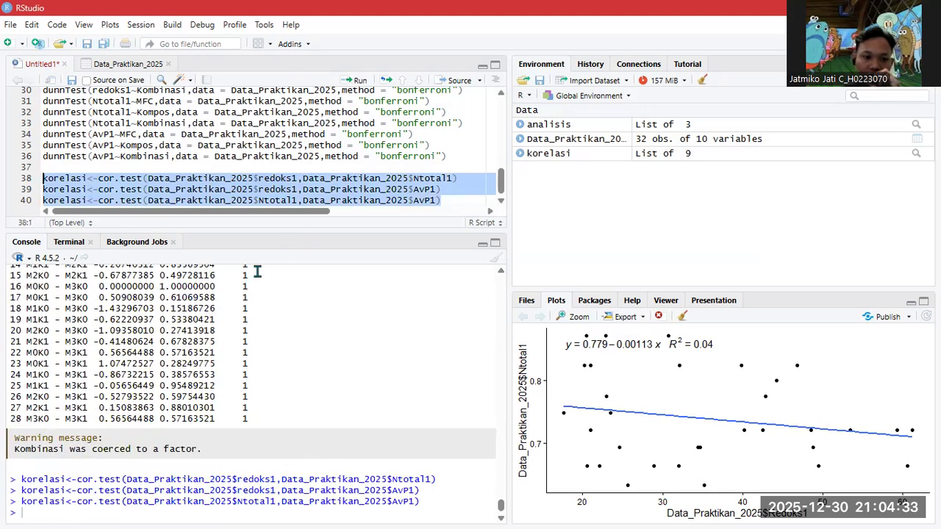
{"action": "left_click", "coordinate": [444, 200]}
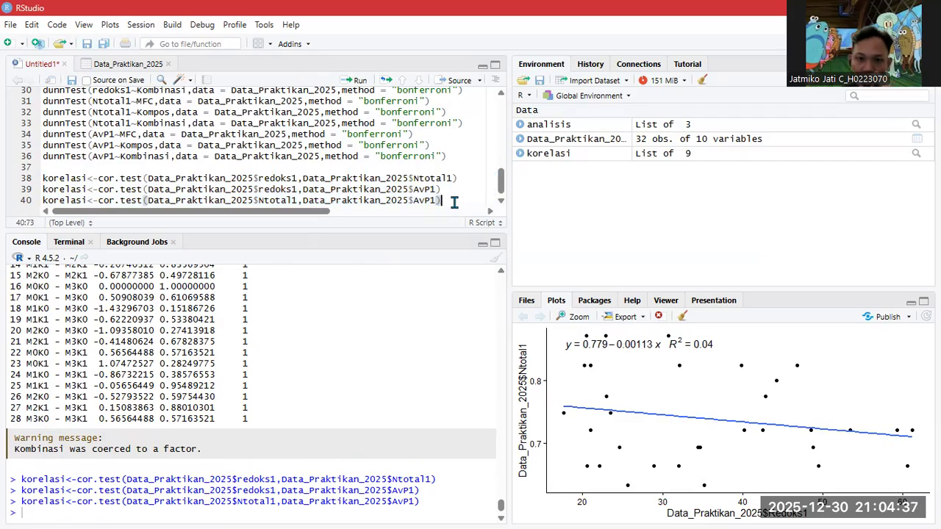
{"action": "key", "text": "Return"}
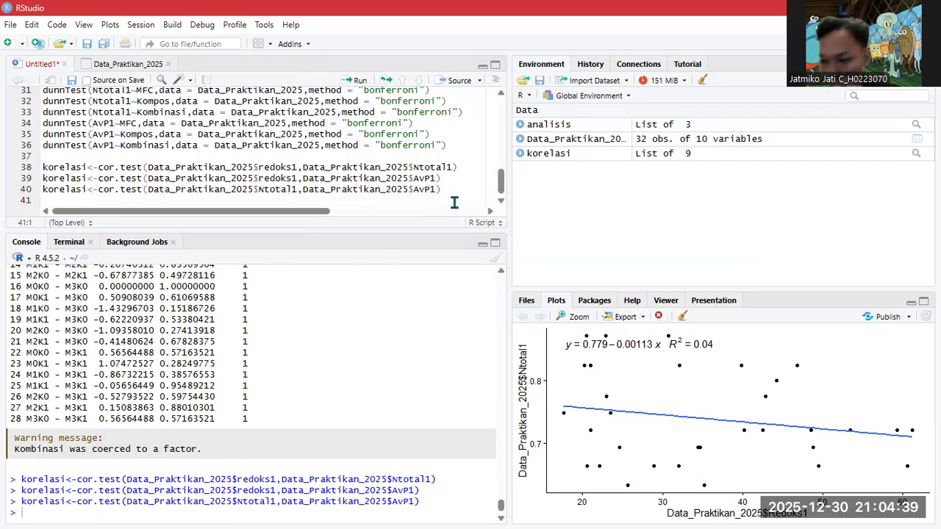
{"action": "type", "text": "prin"}
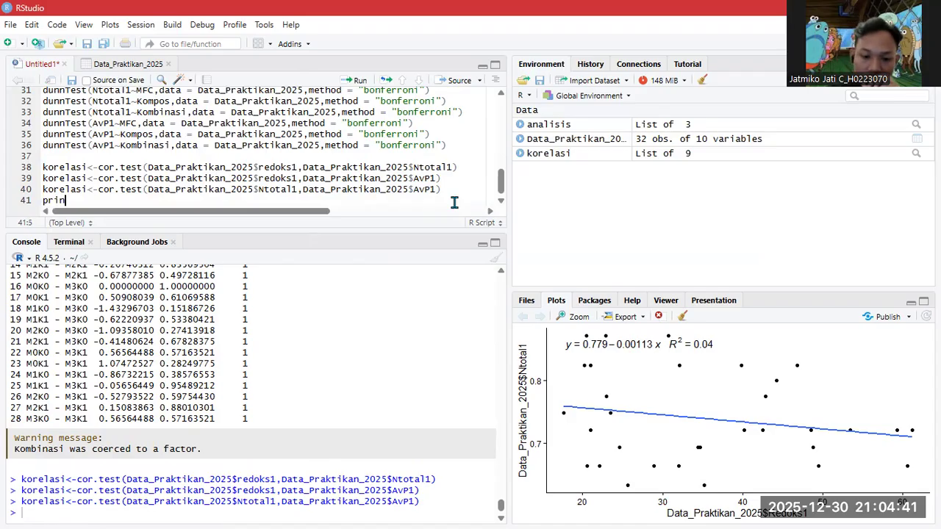
{"action": "type", "text": "t("}
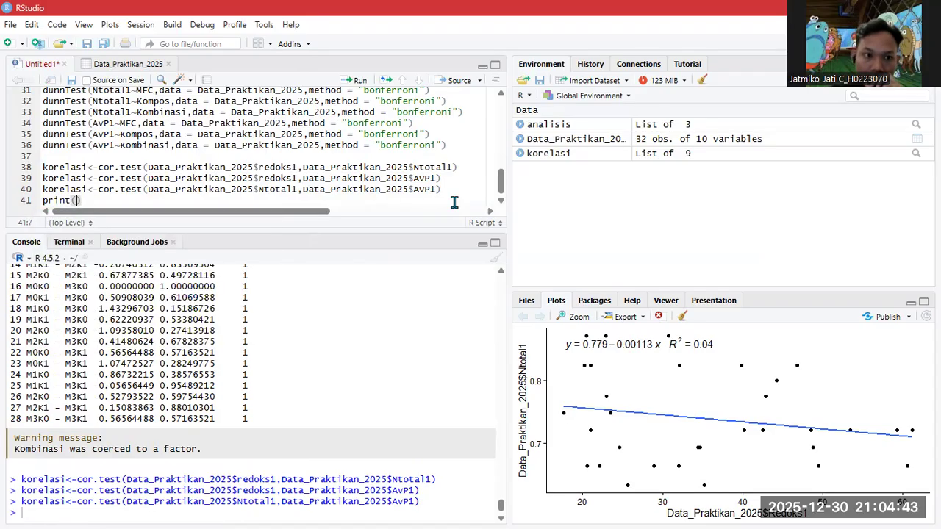
{"action": "type", "text": "kor"}
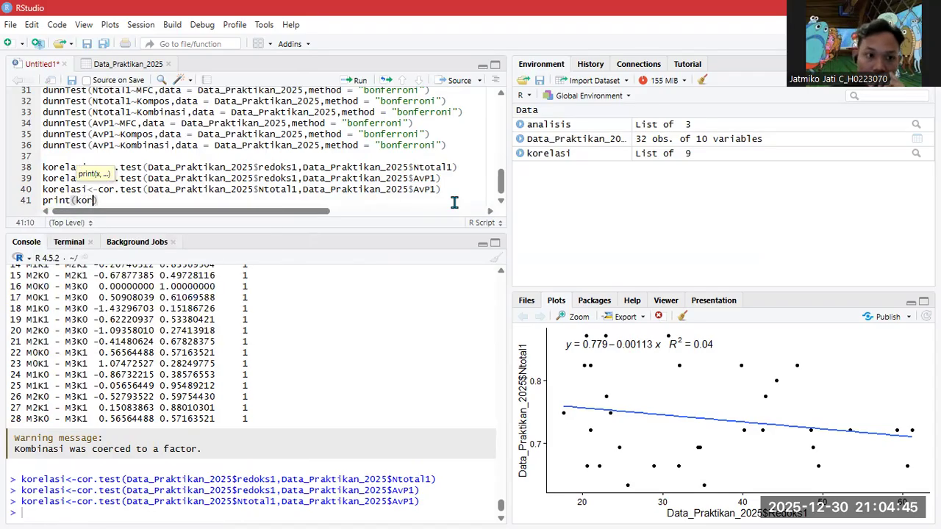
{"action": "key", "text": "Tab"}
{"action": "type", "text": ")"}
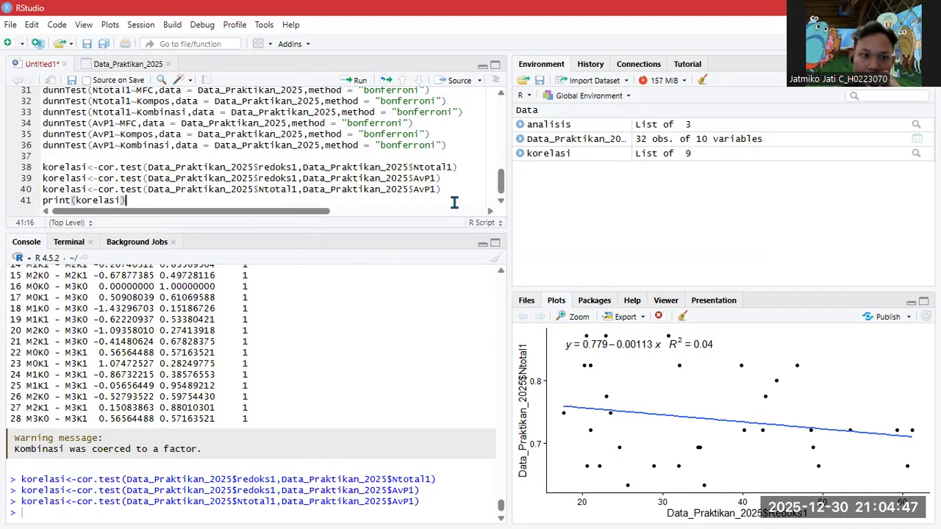
{"action": "left_click", "coordinate": [357, 81]}
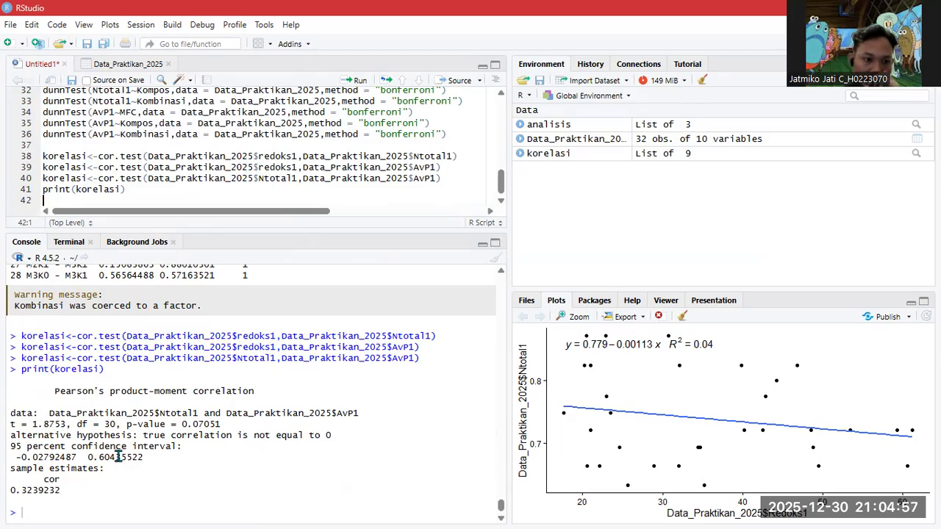
{"action": "scroll", "coordinate": [111, 467], "scroll_direction": "up", "scroll_amount": 2}
{"action": "scroll", "coordinate": [118, 457], "scroll_direction": "down", "scroll_amount": 2}
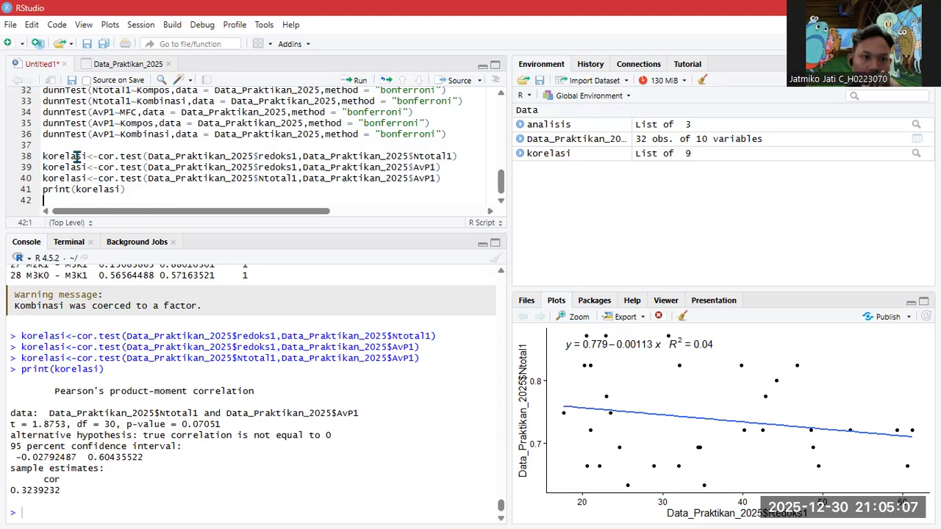
{"action": "left_click_drag", "start_coordinate": [48, 156], "coordinate": [218, 148]}
- Run the line 38 redoks1–Ntotal1 test and print korelasi (r = -0.2052)
{"action": "left_click", "coordinate": [103, 170]}
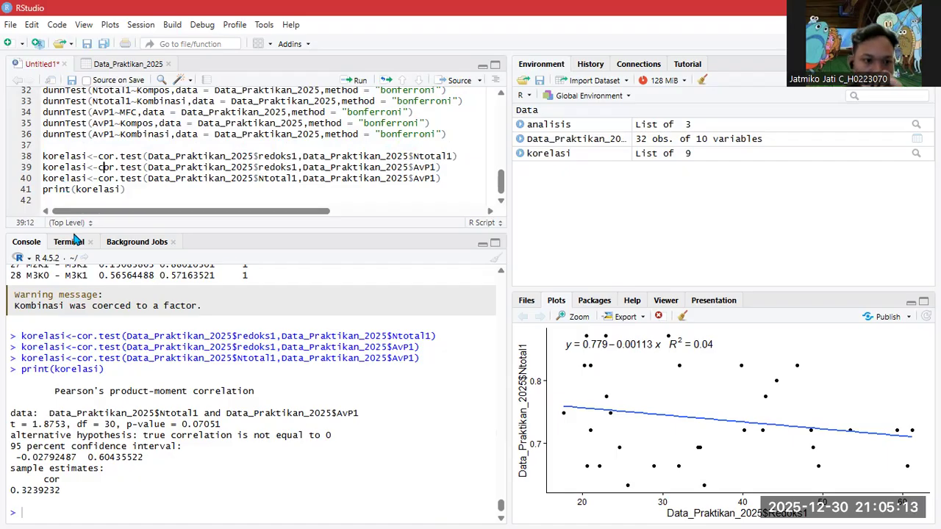
{"action": "left_click_drag", "start_coordinate": [45, 158], "coordinate": [457, 155]}
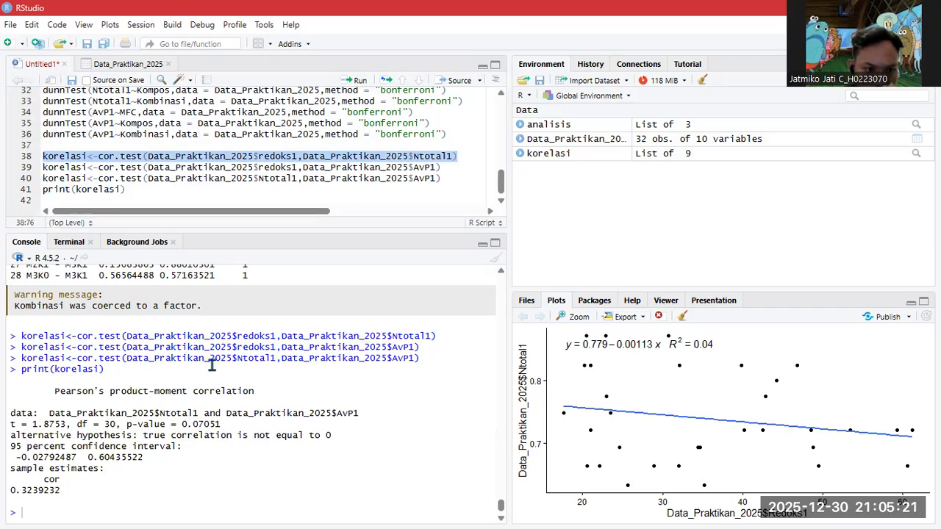
{"action": "left_click", "coordinate": [43, 190], "text": "ctrl"}
{"action": "left_click_drag", "start_coordinate": [123, 190], "coordinate": [44, 191]}
{"action": "left_click", "coordinate": [43, 156]}
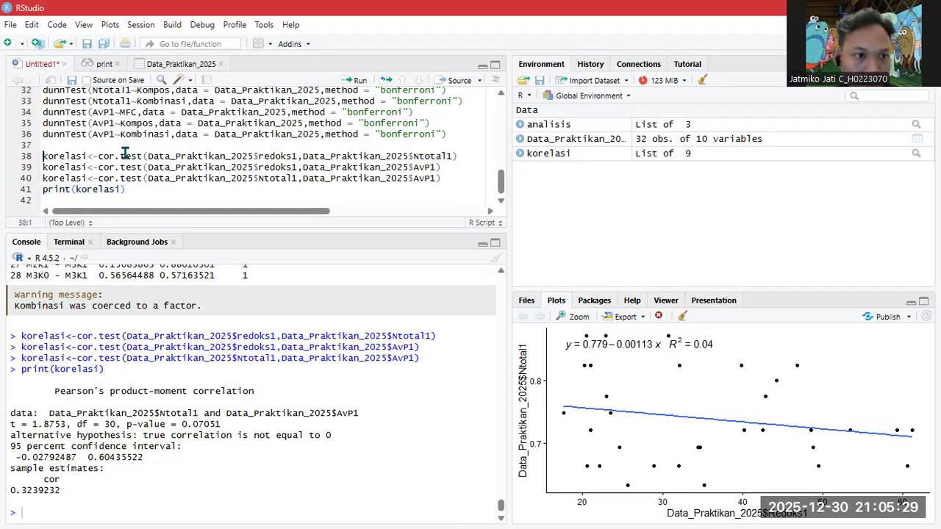
{"action": "left_click", "coordinate": [369, 157]}
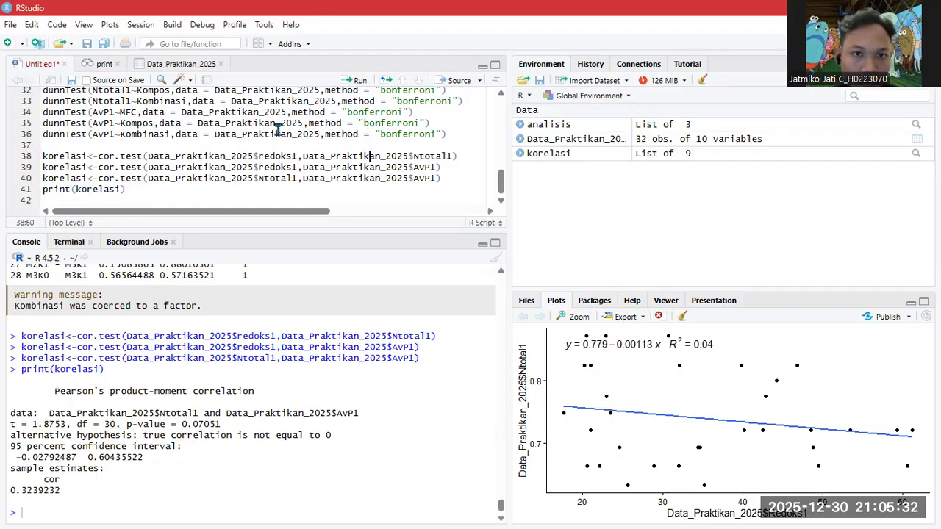
{"action": "left_click", "coordinate": [360, 81]}
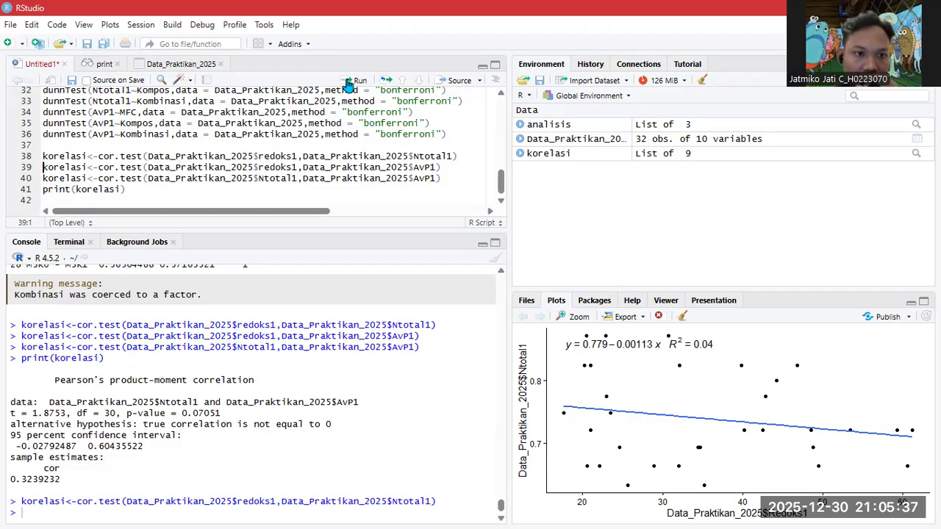
{"action": "left_click", "coordinate": [65, 189]}
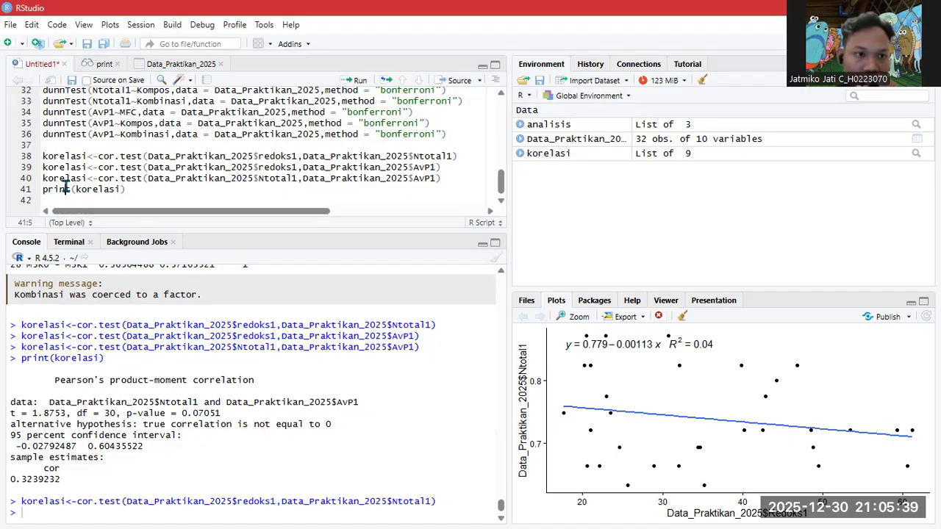
{"action": "left_click", "coordinate": [348, 84]}
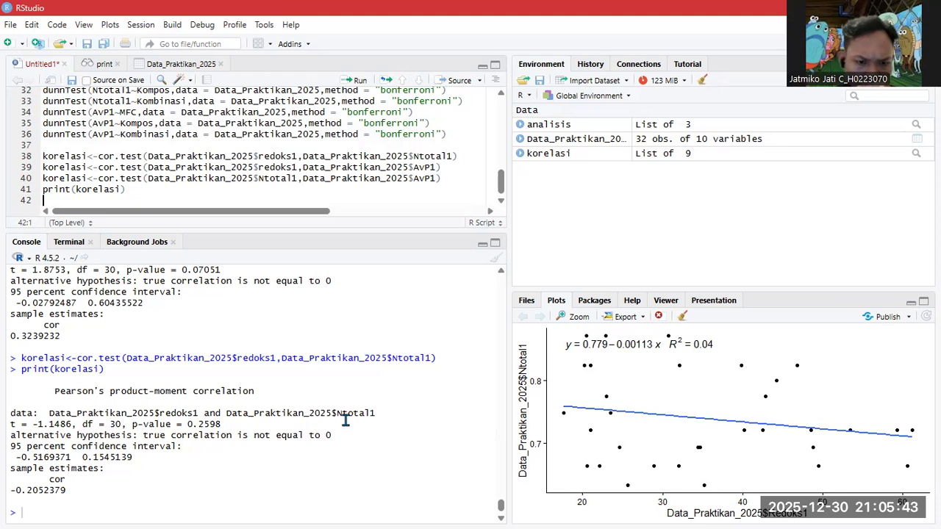
- Run the line 39 redoks1–AvP1 test and print korelasi (r = -0.1621)
{"action": "left_click", "coordinate": [243, 167]}
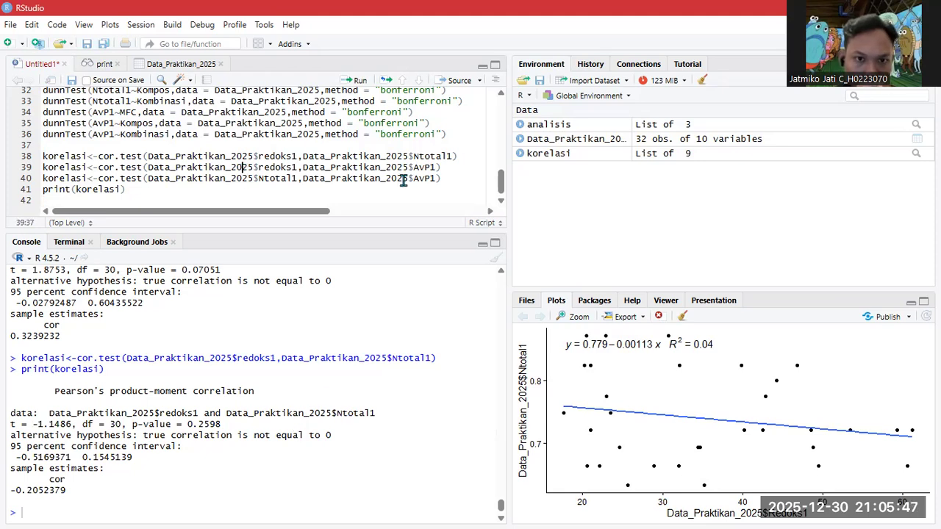
{"action": "left_click", "coordinate": [362, 85]}
{"action": "left_click", "coordinate": [98, 190]}
{"action": "left_click", "coordinate": [354, 80]}
- Run the line 40 Ntotal1–AvP1 test and print korelasi (r = 0.3239)
{"action": "left_click", "coordinate": [181, 177]}
{"action": "left_click", "coordinate": [356, 81]}
{"action": "left_click", "coordinate": [87, 190]}
{"action": "left_click", "coordinate": [346, 81]}
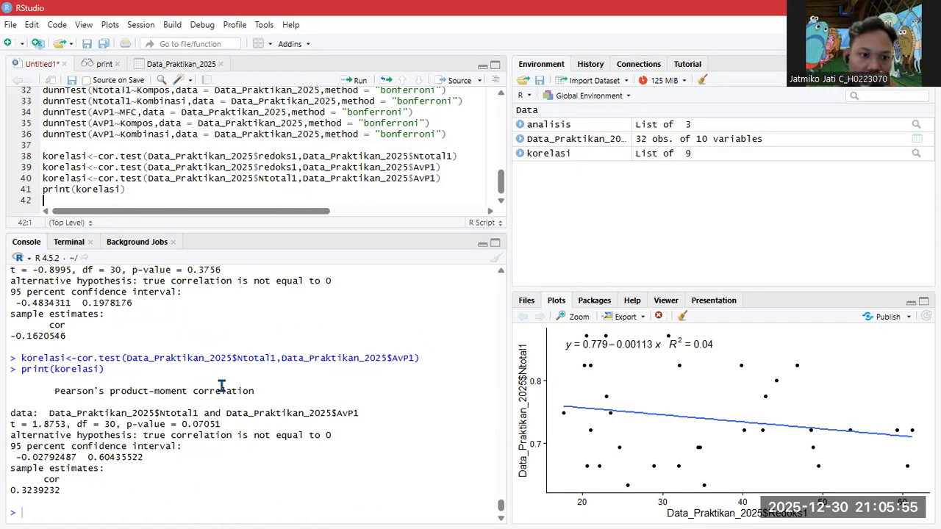
- Review the Ntotal1–AvP1 output (r = 0.324, p = 0.07051), then start line 43 with 'librar'
{"action": "scroll", "coordinate": [197, 358], "scroll_direction": "up", "scroll_amount": 4}
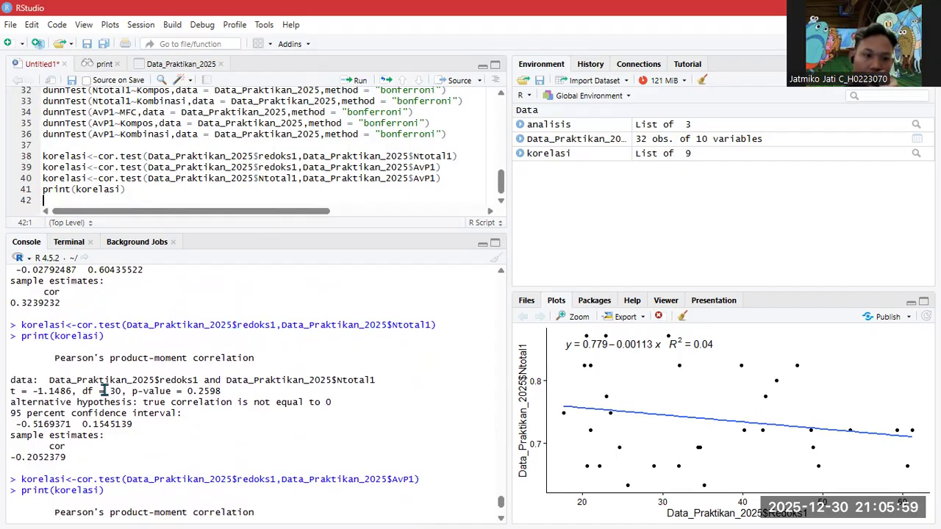
{"action": "scroll", "coordinate": [243, 412], "scroll_direction": "down", "scroll_amount": 2}
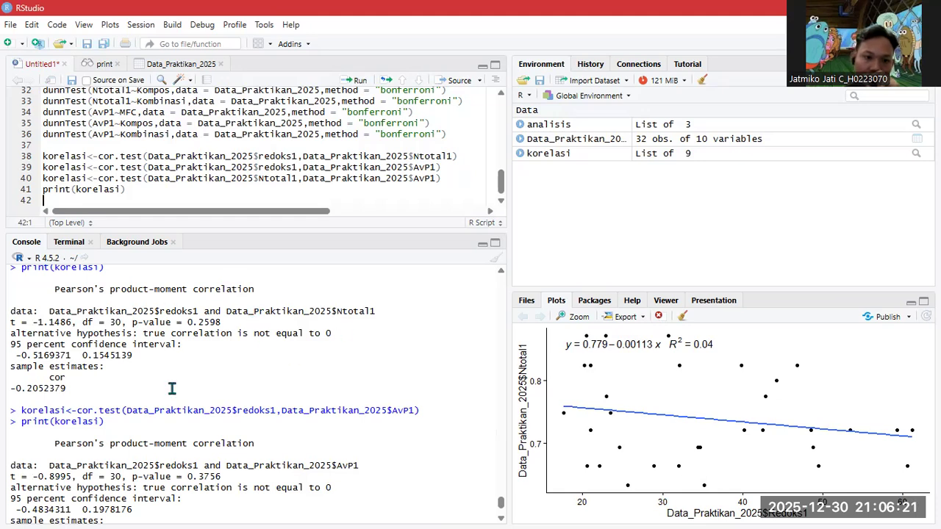
{"action": "scroll", "coordinate": [172, 388], "scroll_direction": "down", "scroll_amount": 4}
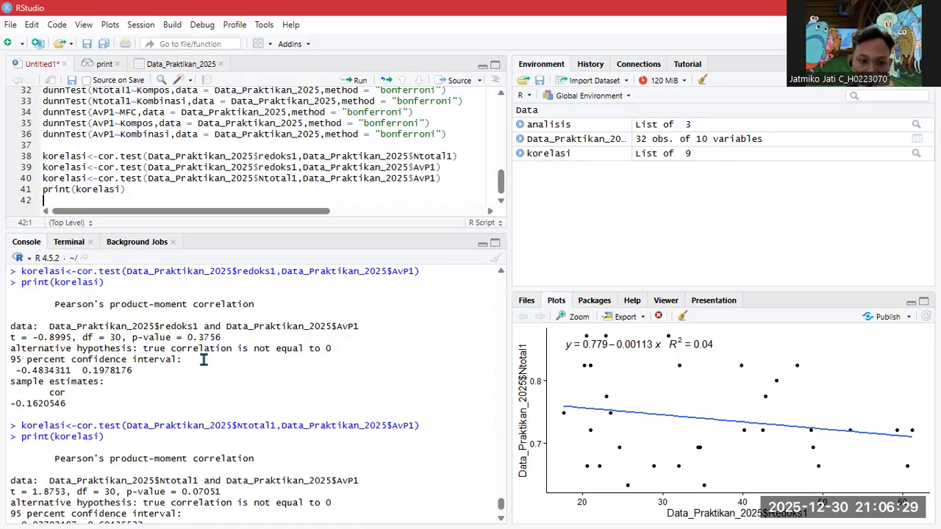
{"action": "scroll", "coordinate": [203, 357], "scroll_direction": "down", "scroll_amount": 2}
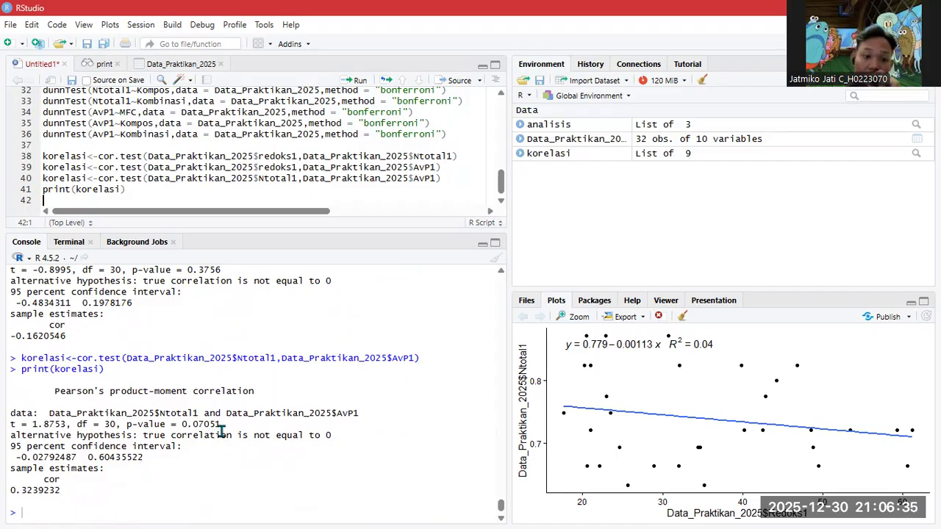
{"action": "scroll", "coordinate": [80, 434], "scroll_direction": "up", "scroll_amount": 5}
{"action": "scroll", "coordinate": [79, 426], "scroll_direction": "down", "scroll_amount": 2}
{"action": "scroll", "coordinate": [68, 324], "scroll_direction": "down", "scroll_amount": 2}
{"action": "scroll", "coordinate": [143, 309], "scroll_direction": "up", "scroll_amount": 4}
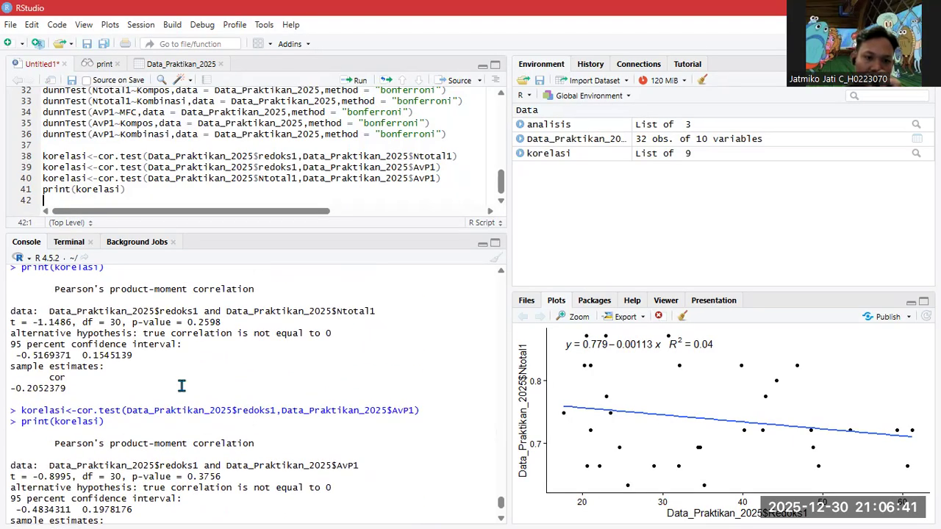
{"action": "scroll", "coordinate": [182, 385], "scroll_direction": "down", "scroll_amount": 8}
{"action": "scroll", "coordinate": [274, 377], "scroll_direction": "up", "scroll_amount": 5}
{"action": "scroll", "coordinate": [274, 377], "scroll_direction": "up", "scroll_amount": 2}
{"action": "scroll", "coordinate": [273, 367], "scroll_direction": "down", "scroll_amount": 3}
{"action": "scroll", "coordinate": [283, 361], "scroll_direction": "up", "scroll_amount": 1}
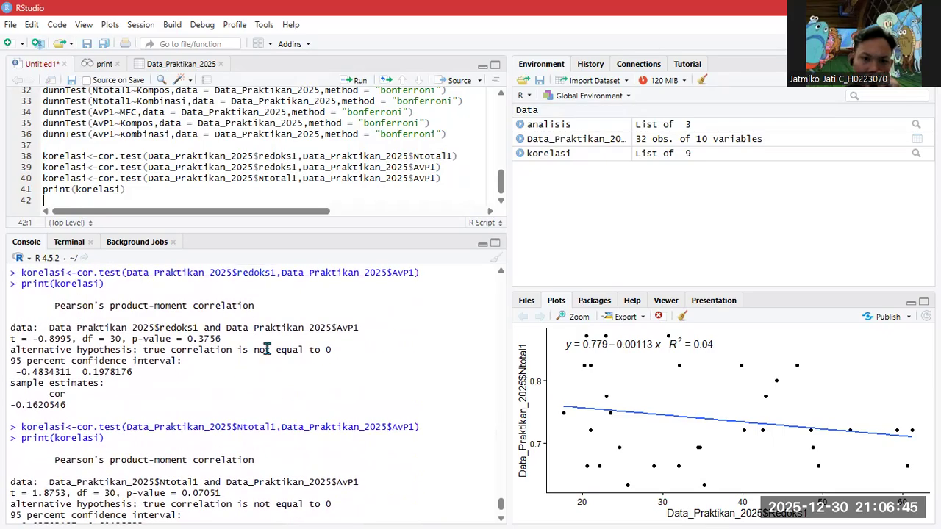
{"action": "scroll", "coordinate": [39, 402], "scroll_direction": "up", "scroll_amount": 3}
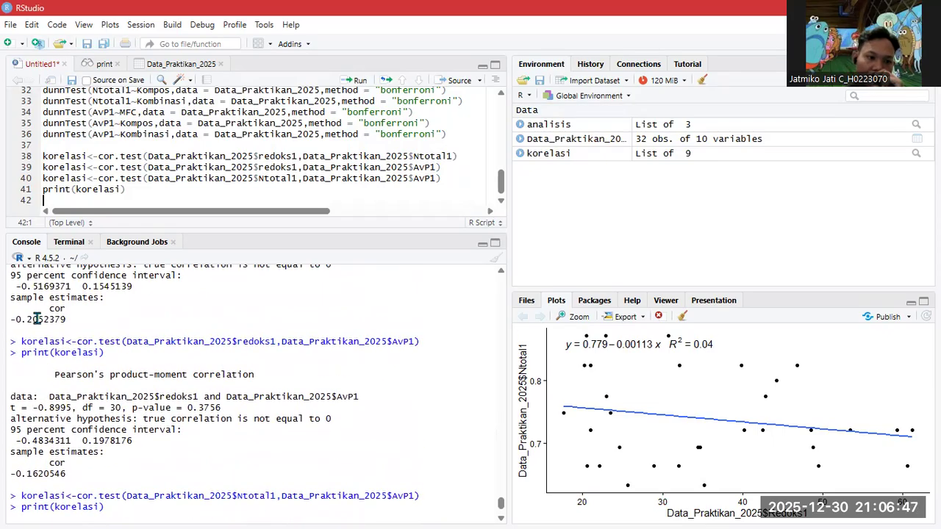
{"action": "scroll", "coordinate": [62, 338], "scroll_direction": "up", "scroll_amount": 3}
{"action": "scroll", "coordinate": [46, 386], "scroll_direction": "down", "scroll_amount": 6}
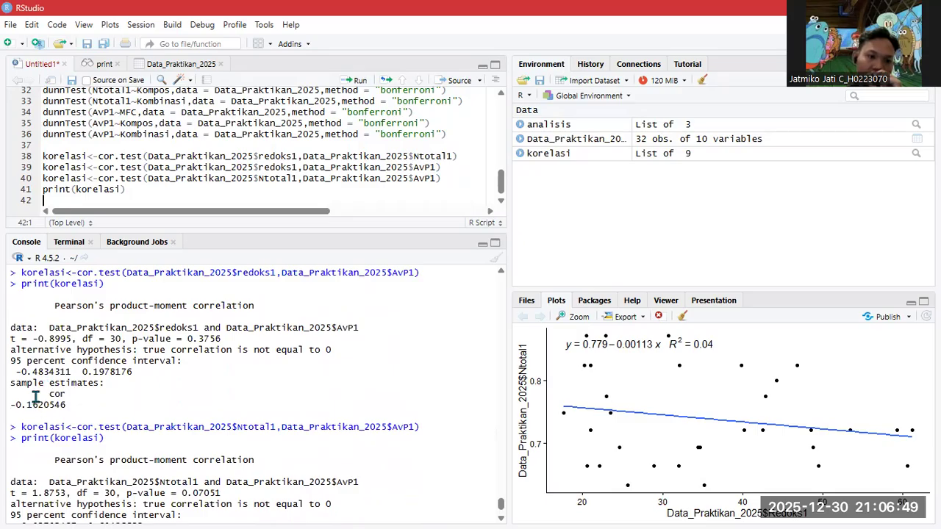
{"action": "scroll", "coordinate": [38, 396], "scroll_direction": "down", "scroll_amount": 2}
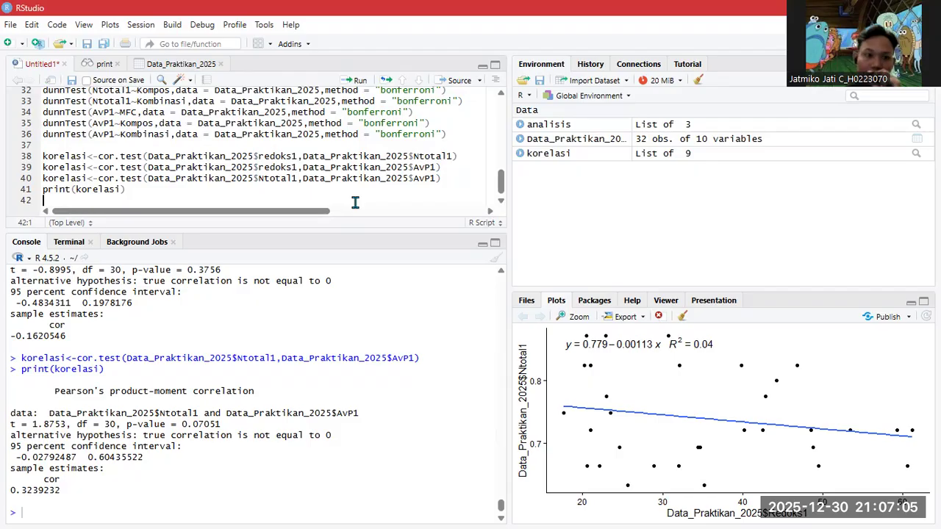
{"action": "key", "text": "Return"}
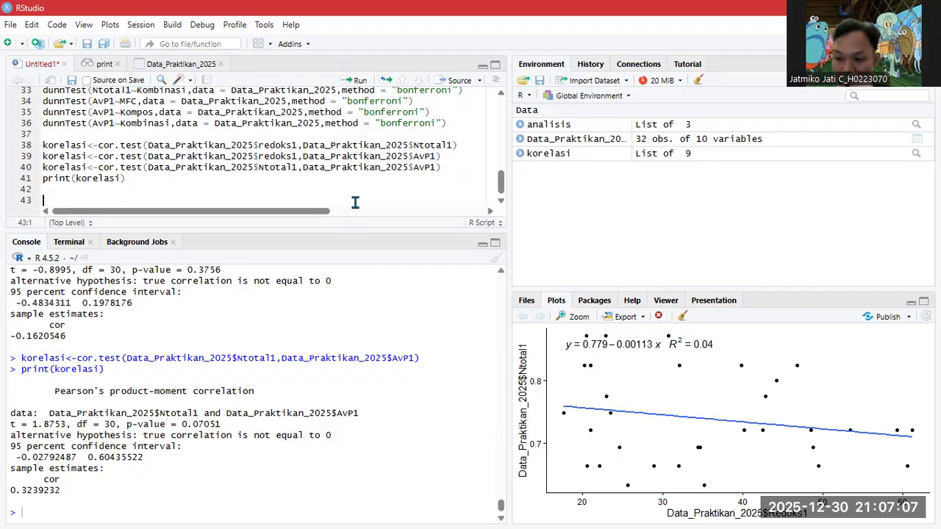
{"action": "type", "text": "librar"}
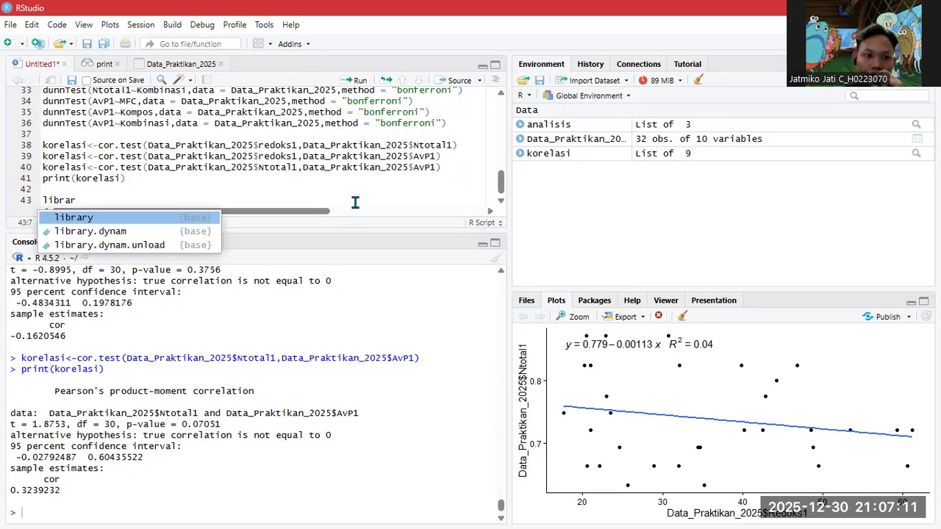
- Complete library(ggplot2) on line 43 using autocomplete
{"action": "key", "text": "Return"}
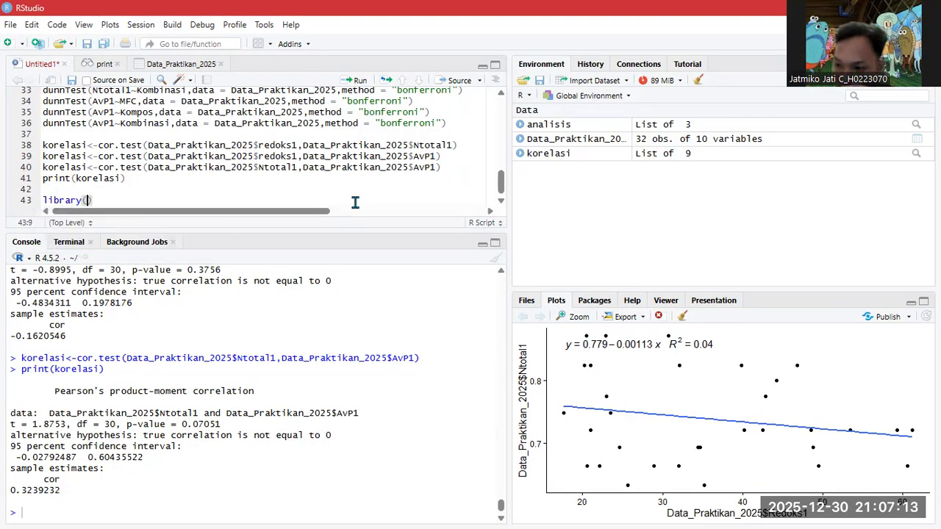
{"action": "type", "text": "ggplo"}
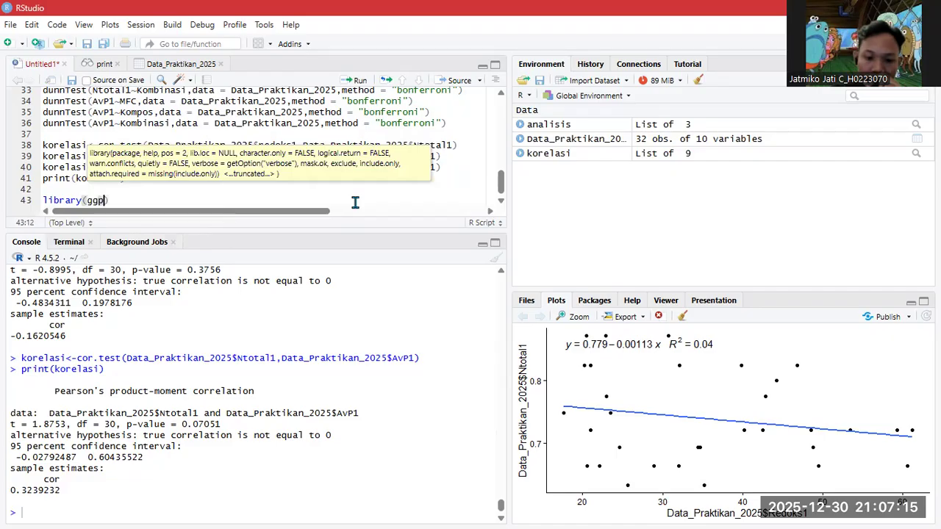
{"action": "key", "text": "Return"}
{"action": "key", "text": "Right"}
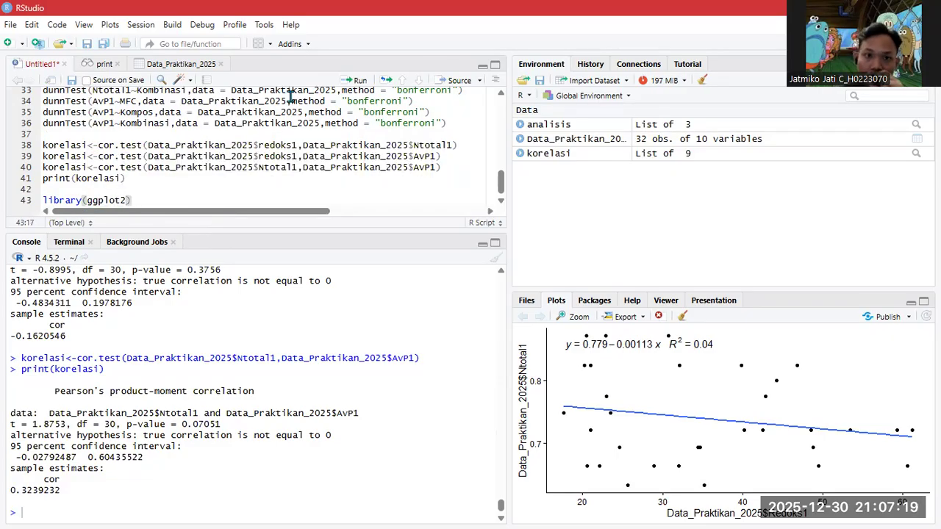
- Start a library() call on line 44, retyping the package name as ggpp
{"action": "key", "text": "Return"}
{"action": "type", "text": "library"}
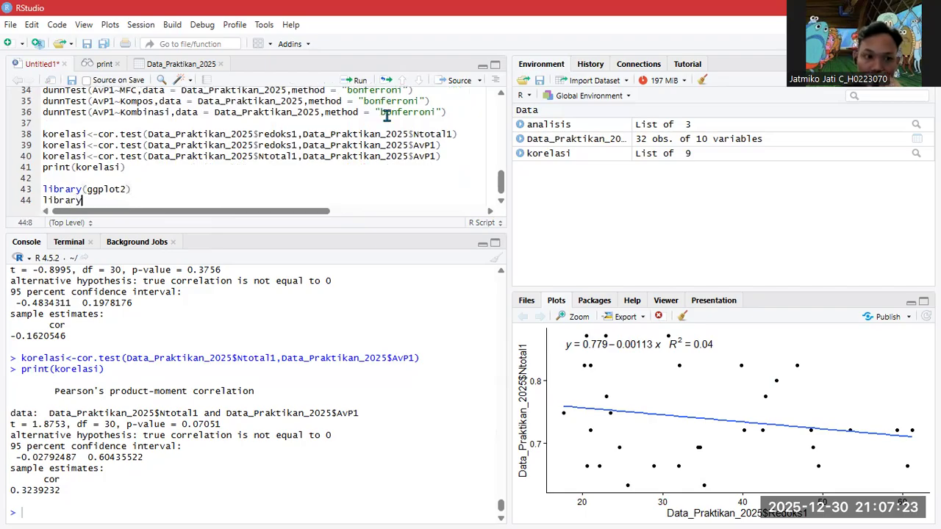
{"action": "type", "text": "("}
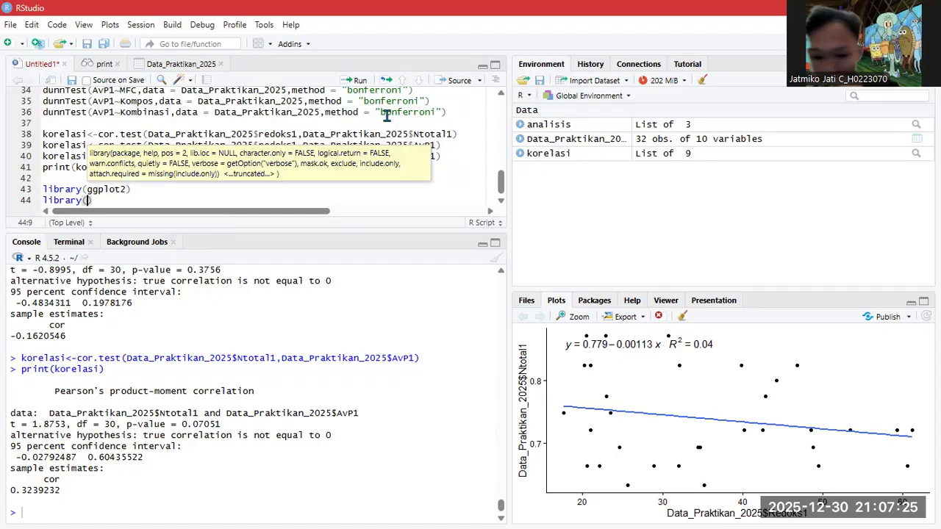
{"action": "type", "text": "gggp"}
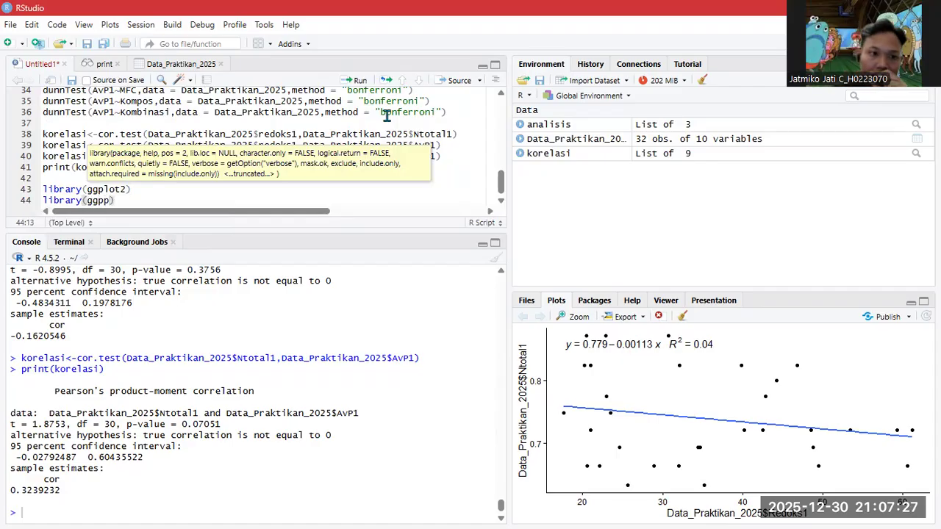
{"action": "key", "text": "BackSpace"}
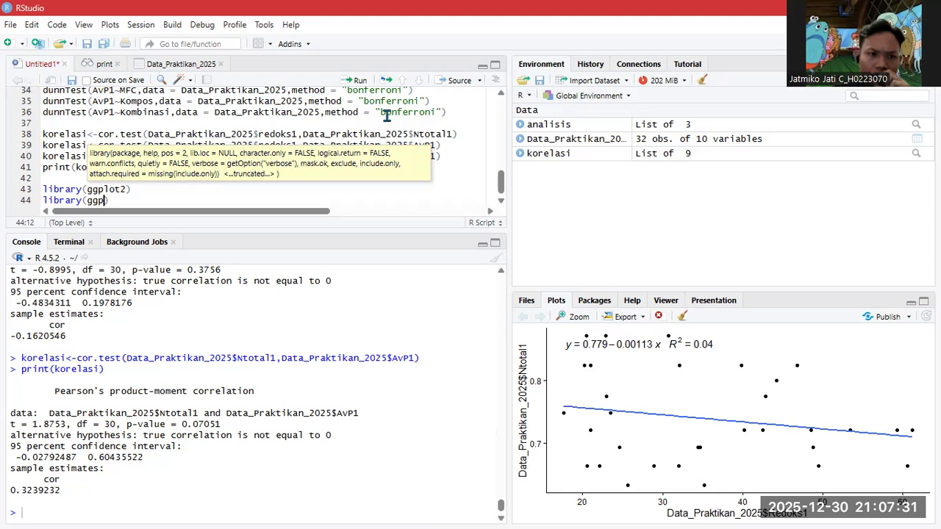
{"action": "key", "text": "BackSpace"}
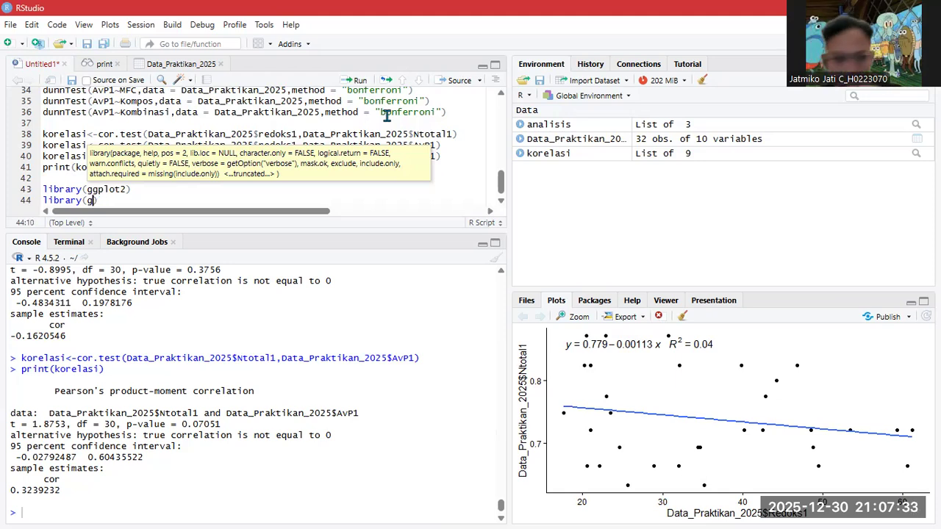
{"action": "key", "text": "BackSpace"}
{"action": "type", "text": "gg"}
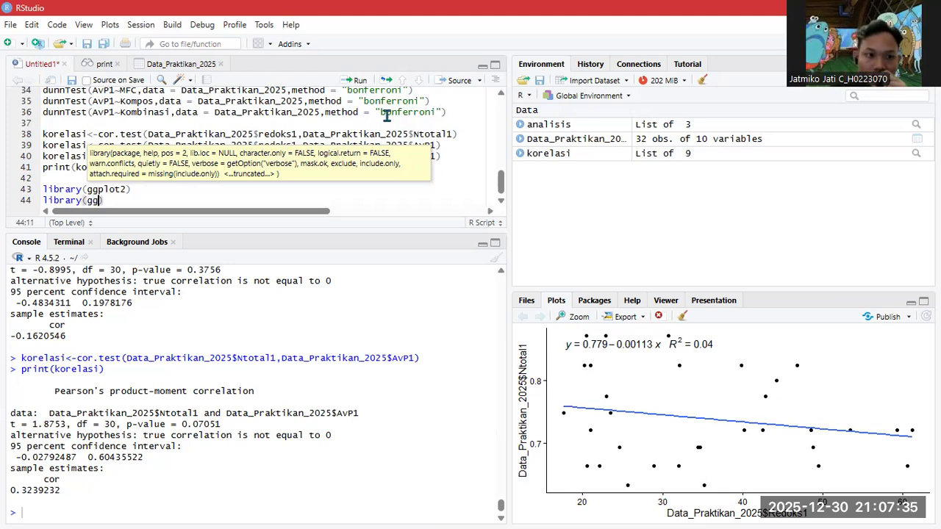
{"action": "type", "text": "pp"}
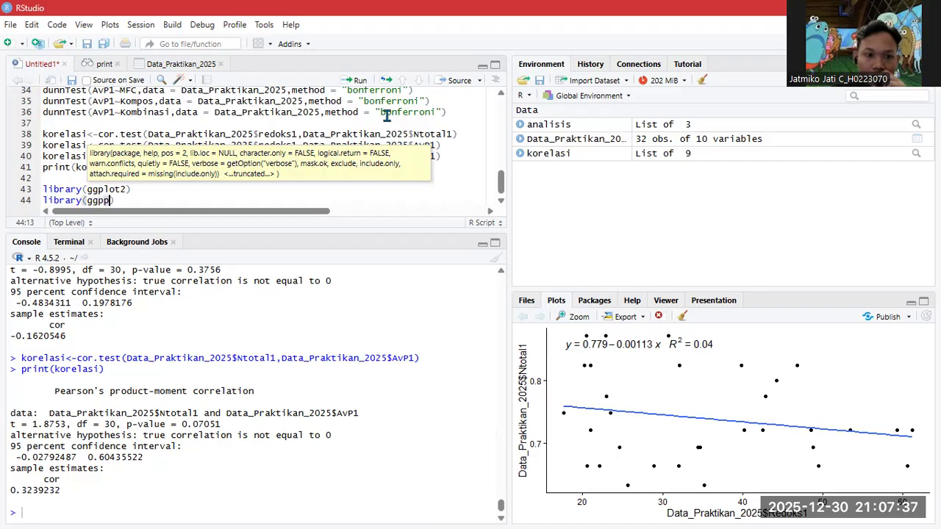
- Try installing ggpp from CRAN via Install Packages, choosing not to restart R
{"action": "left_click", "coordinate": [264, 25]}
{"action": "left_click", "coordinate": [292, 54]}
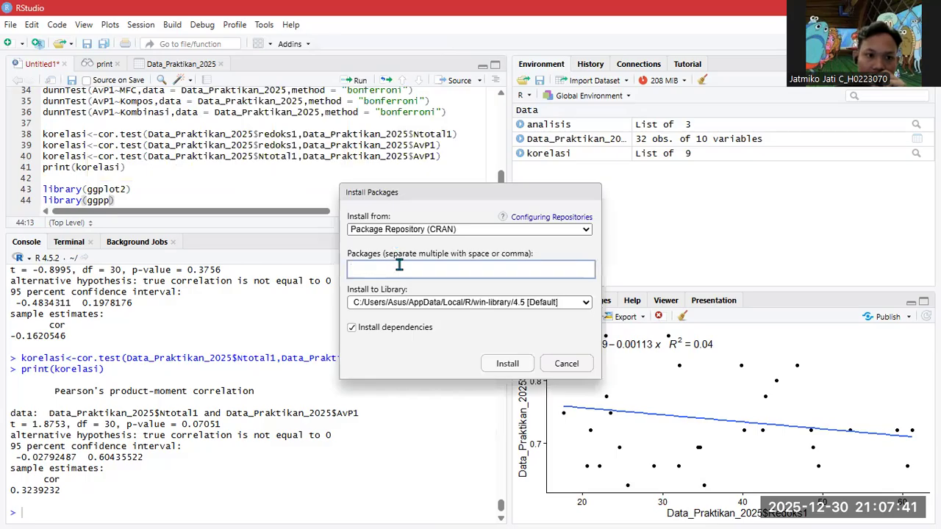
{"action": "type", "text": "ggpp"}
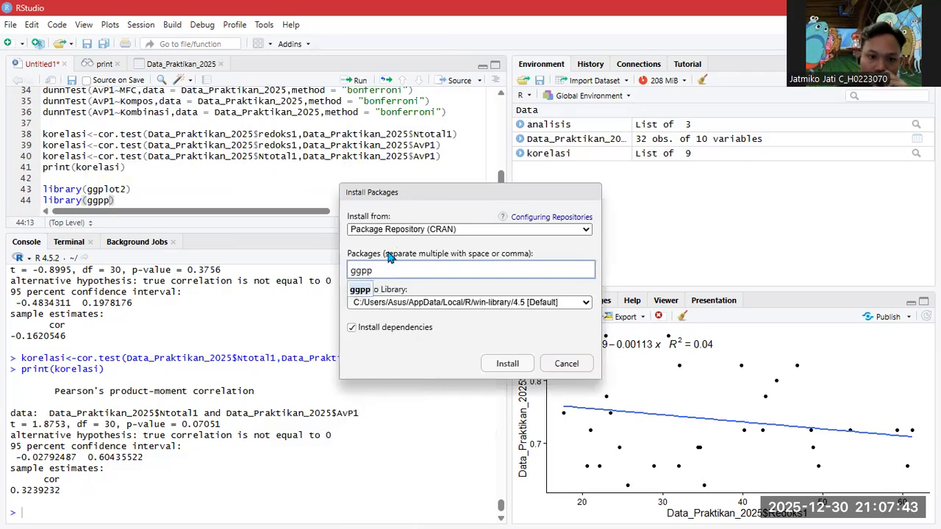
{"action": "left_click", "coordinate": [505, 362]}
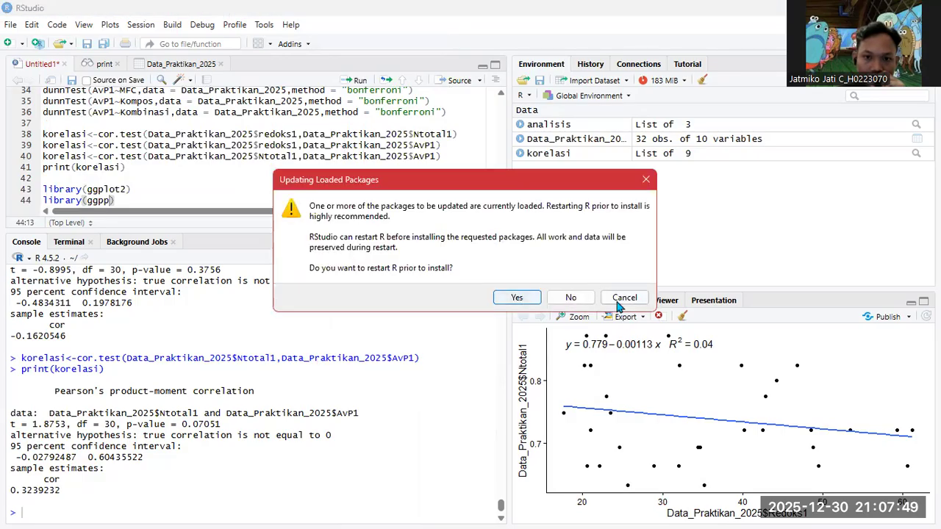
{"action": "left_click", "coordinate": [572, 299]}
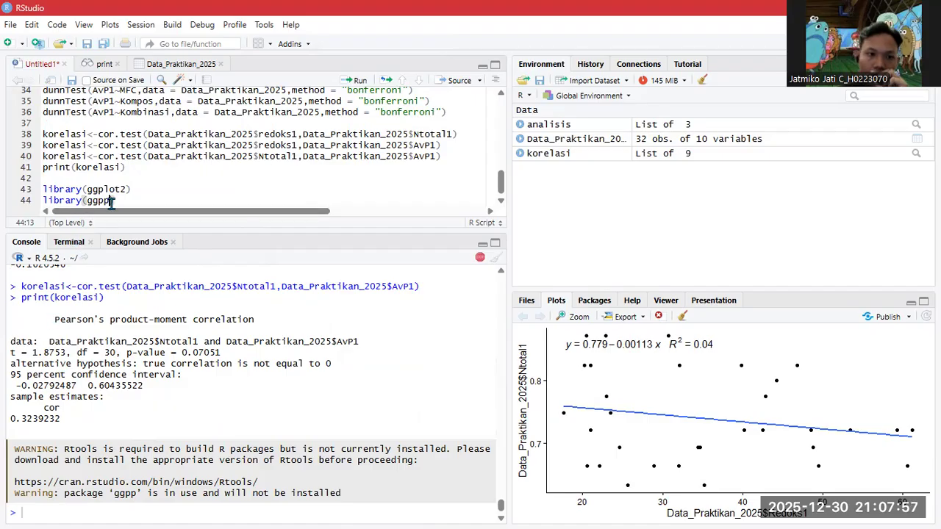
- Retype ggpp on line 44 and add library(ggpmisc) on line 45
{"action": "key", "text": "BackSpace"}
{"action": "key", "text": "BackSpace"}
{"action": "key", "text": "BackSpace"}
{"action": "key", "text": "BackSpace"}
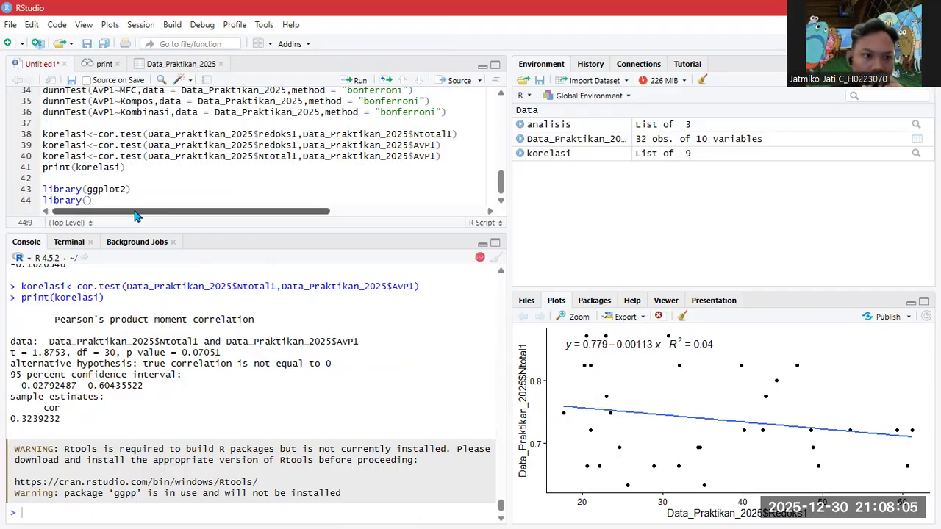
{"action": "type", "text": "ggpp"}
{"action": "key", "text": "Right"}
{"action": "key", "text": "Return"}
{"action": "type", "text": "libra"}
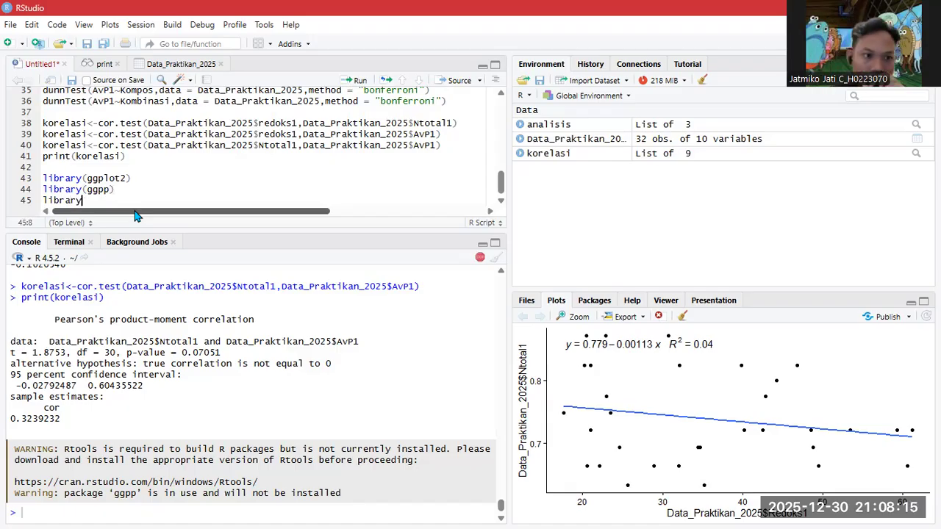
{"action": "key", "text": "Tab"}
{"action": "key", "text": "Return"}
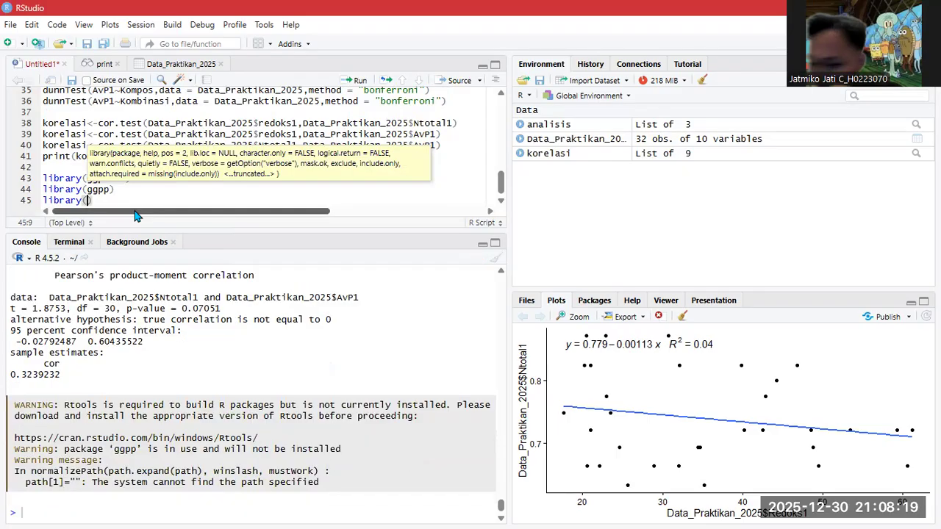
{"action": "type", "text": "ggp"}
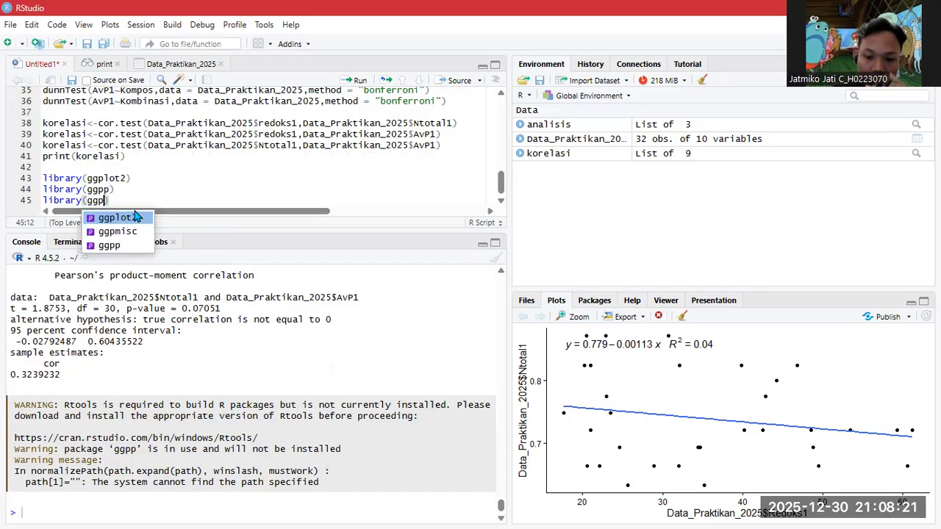
{"action": "key", "text": "Down"}
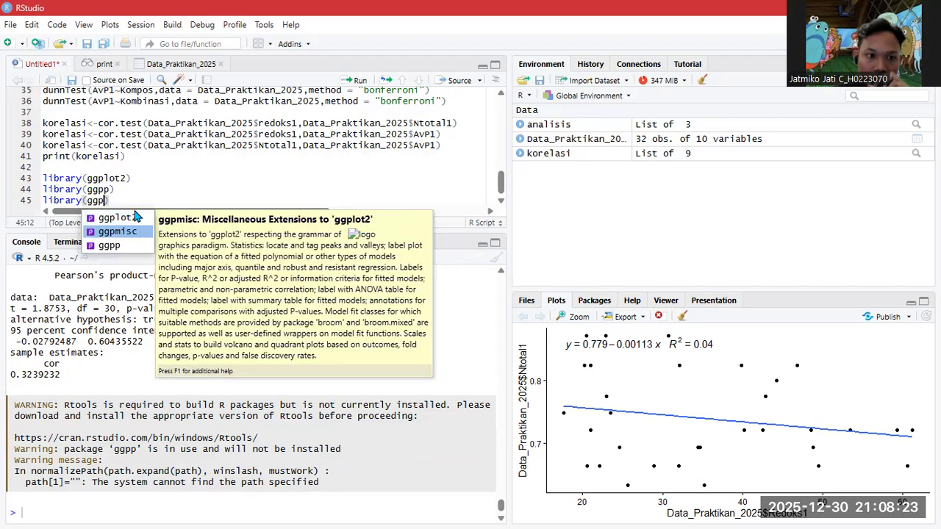
{"action": "key", "text": "Return"}
- Correct line 44's package name to ggpp via autocomplete
{"action": "left_click", "coordinate": [108, 190]}
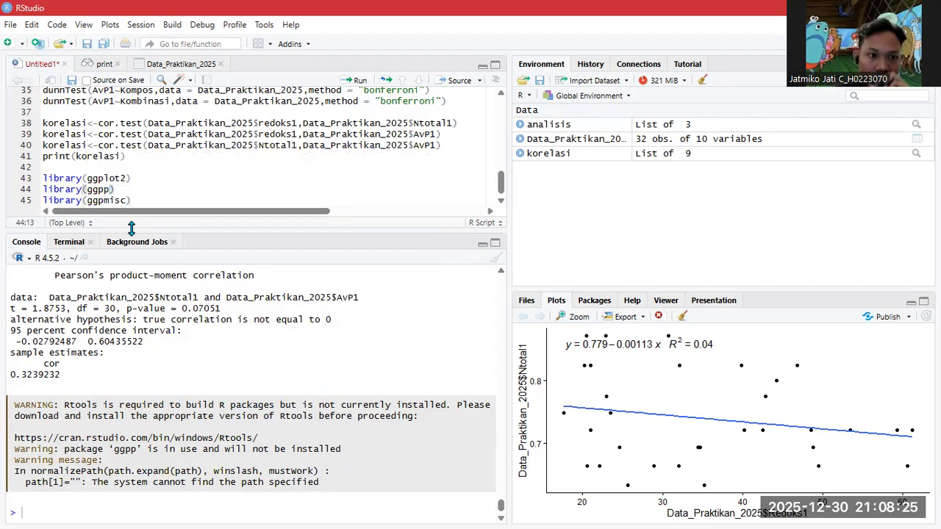
{"action": "key", "text": "BackSpace"}
{"action": "key", "text": "BackSpace"}
{"action": "key", "text": "BackSpace"}
{"action": "type", "text": "gg"}
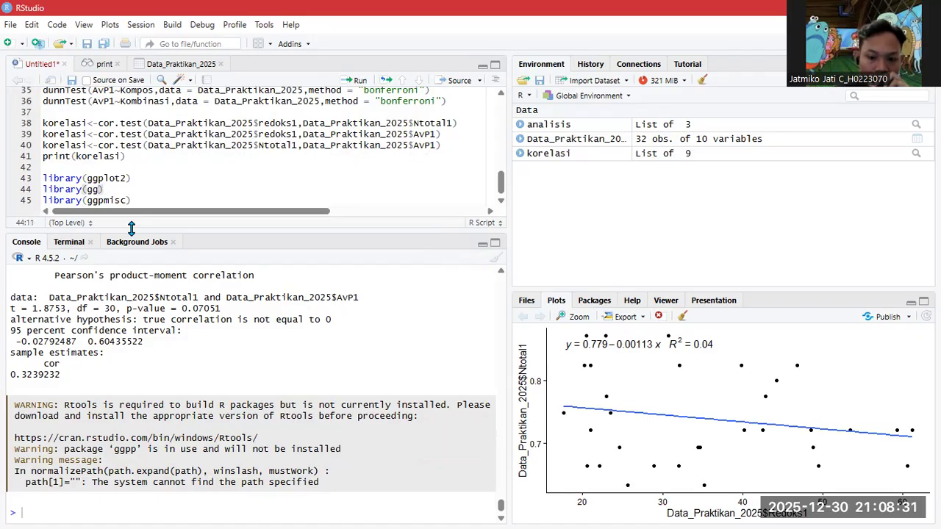
{"action": "type", "text": "p"}
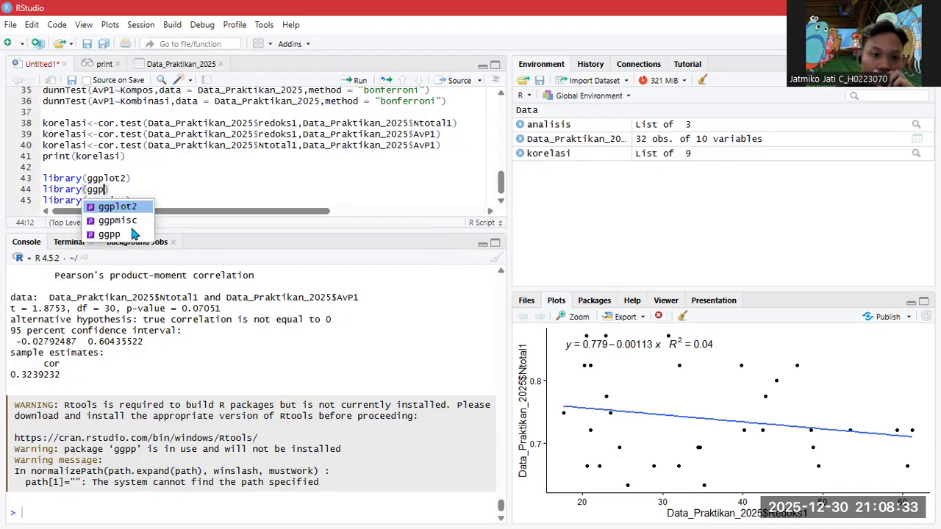
{"action": "double_click", "coordinate": [134, 234]}
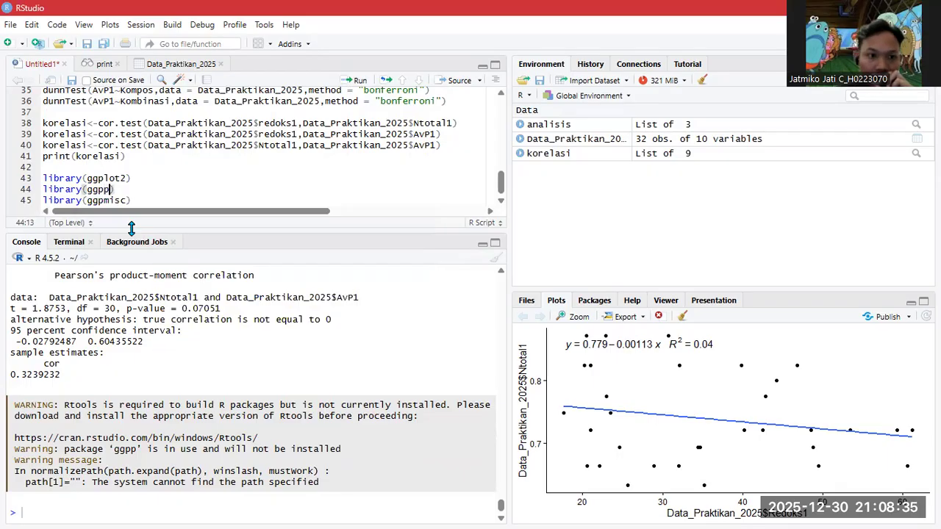
- Run the three library lines 43–45 and add two blank lines below them
{"action": "left_click", "coordinate": [147, 198]}
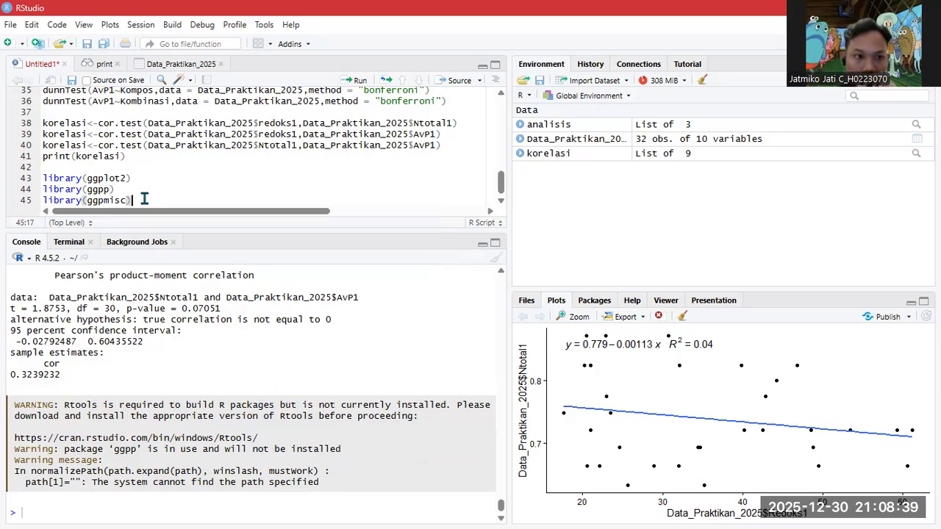
{"action": "left_click_drag", "start_coordinate": [147, 198], "coordinate": [42, 179]}
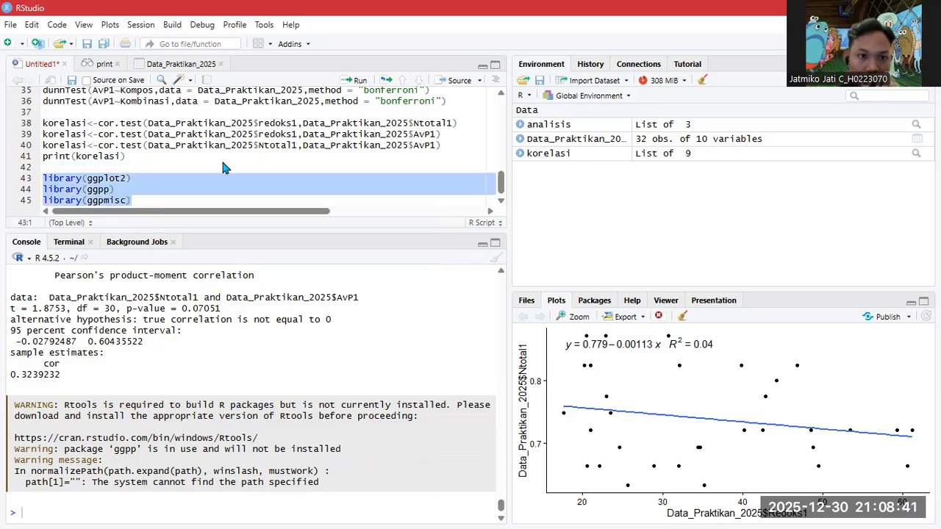
{"action": "left_click", "coordinate": [347, 81]}
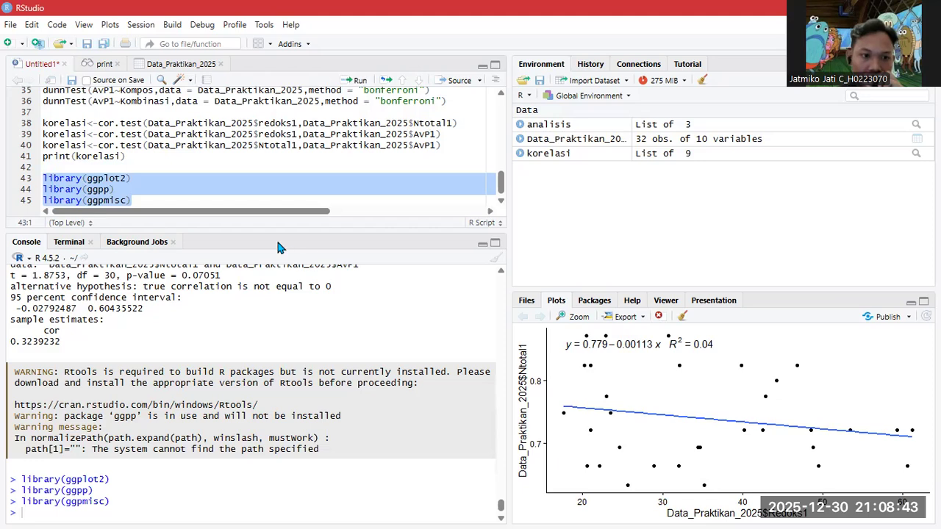
{"action": "left_click", "coordinate": [218, 199]}
{"action": "key", "text": "Return"}
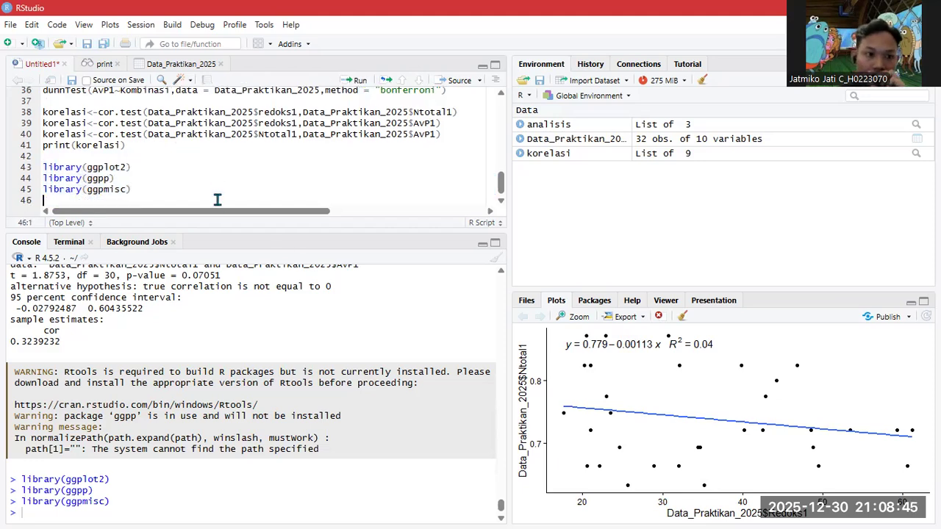
{"action": "key", "text": "Return"}
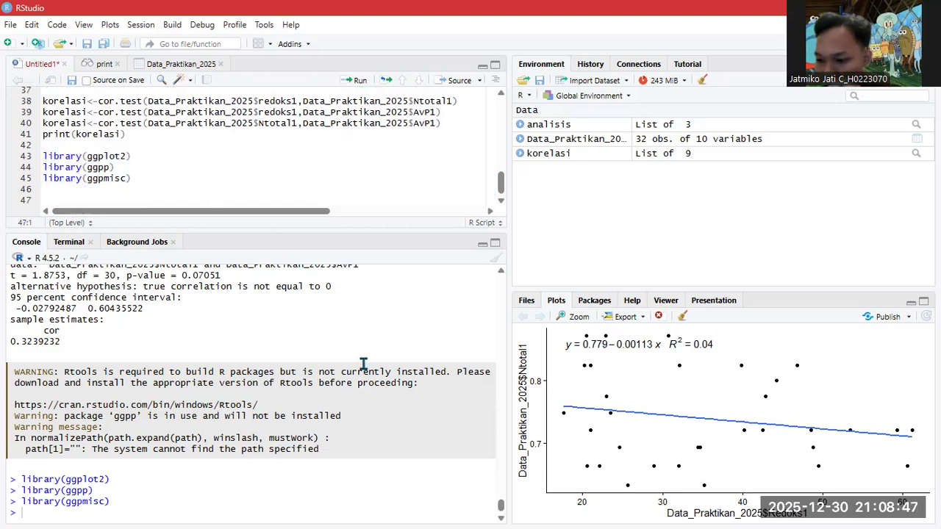
- Begin line 47 with ggplot(Data_Praktikan_2025, aes( using autocomplete
{"action": "type", "text": "ggplo"}
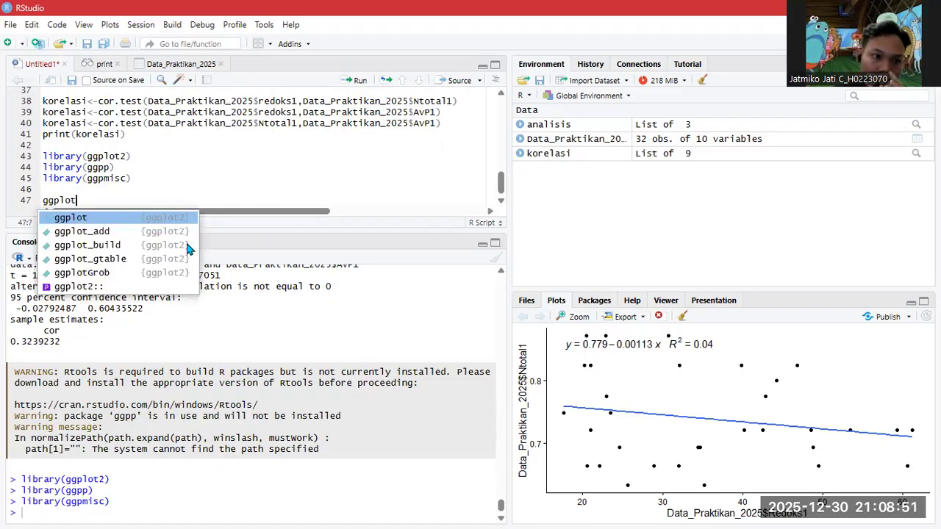
{"action": "type", "text": "t"}
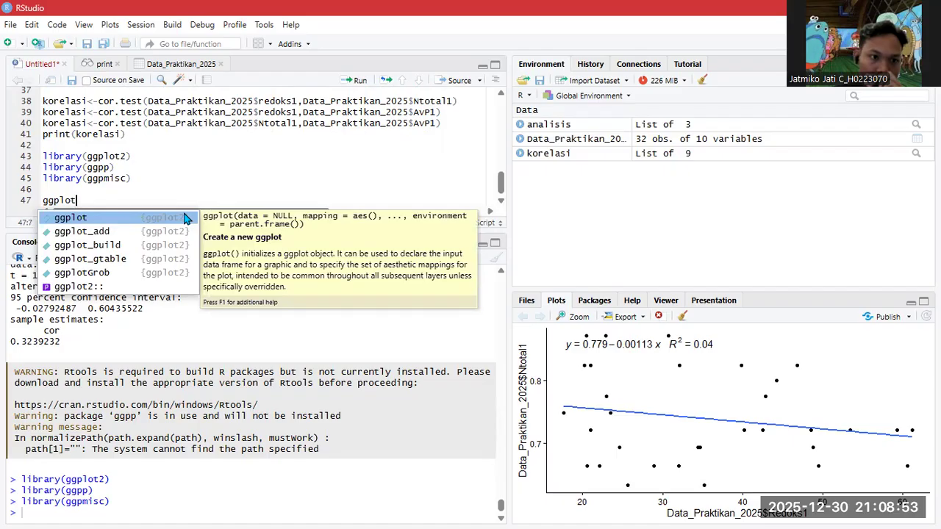
{"action": "type", "text": "("}
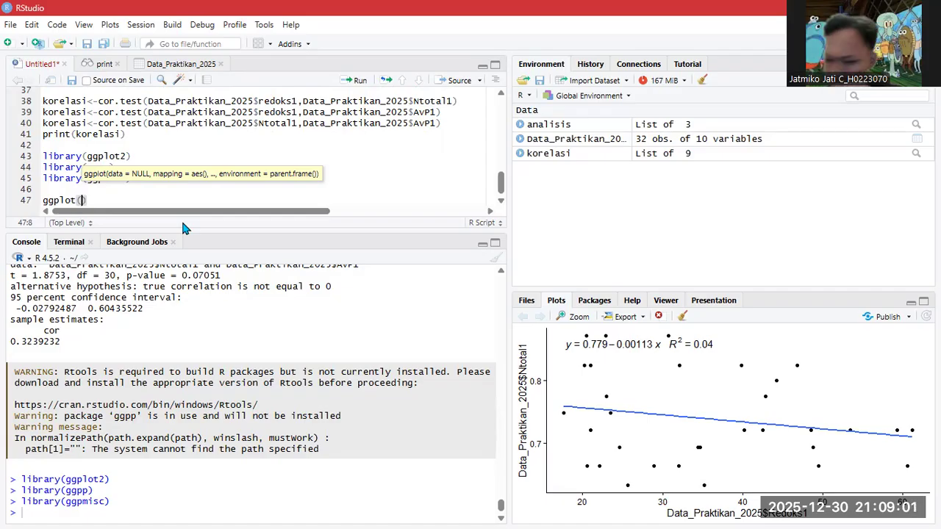
{"action": "type", "text": "data"}
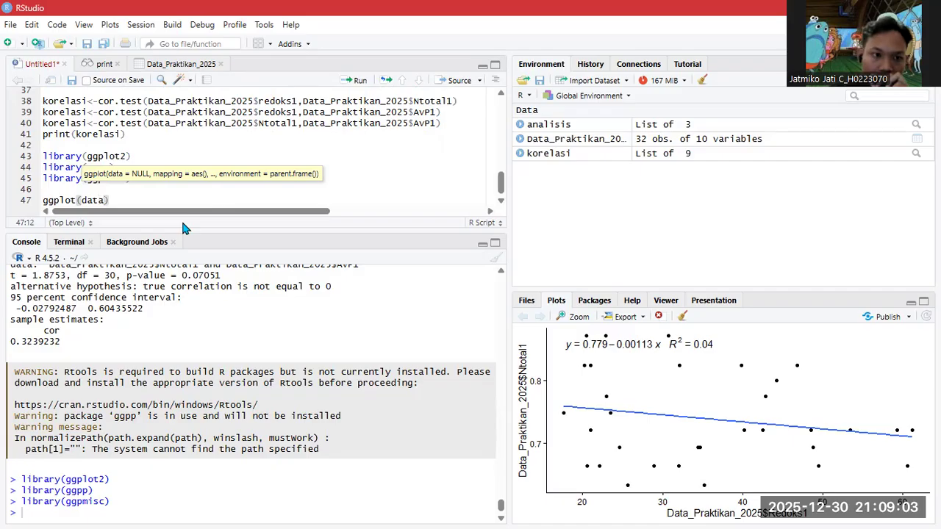
{"action": "key", "text": "Down"}
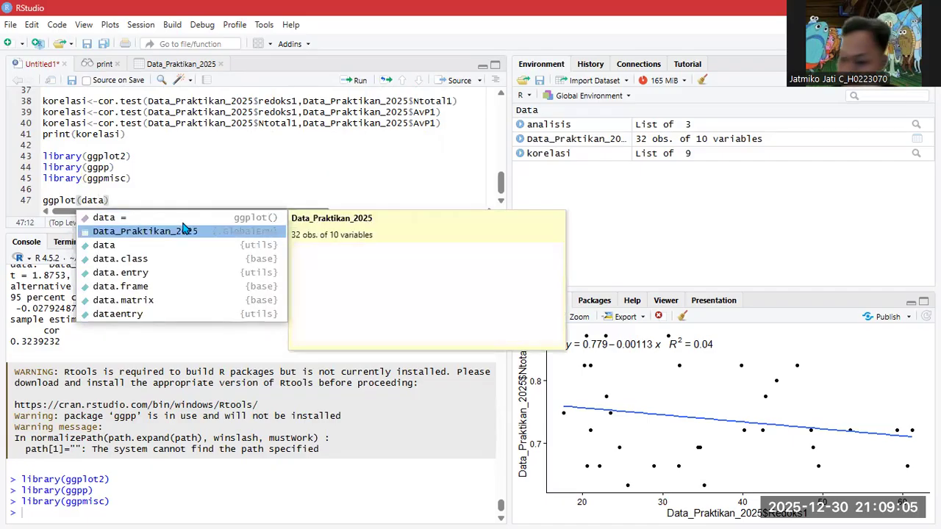
{"action": "key", "text": "Return"}
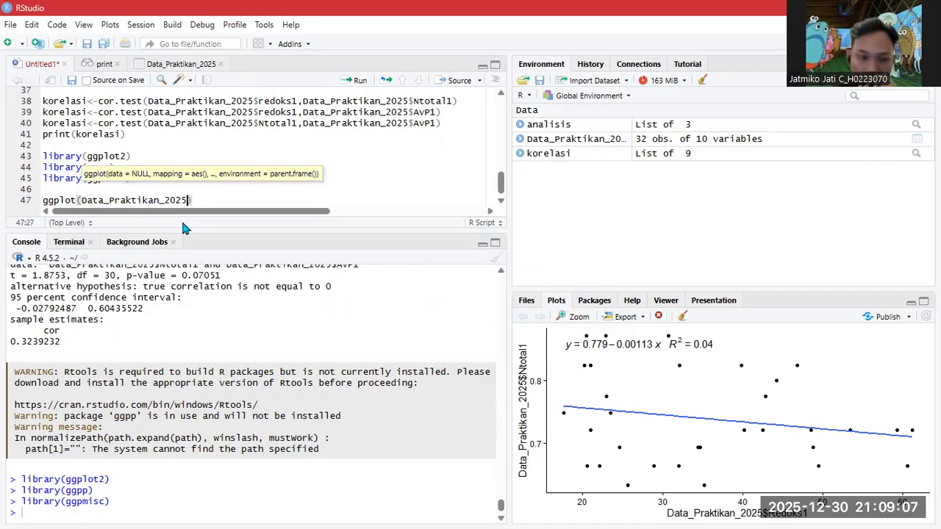
{"action": "type", "text": ",aes"}
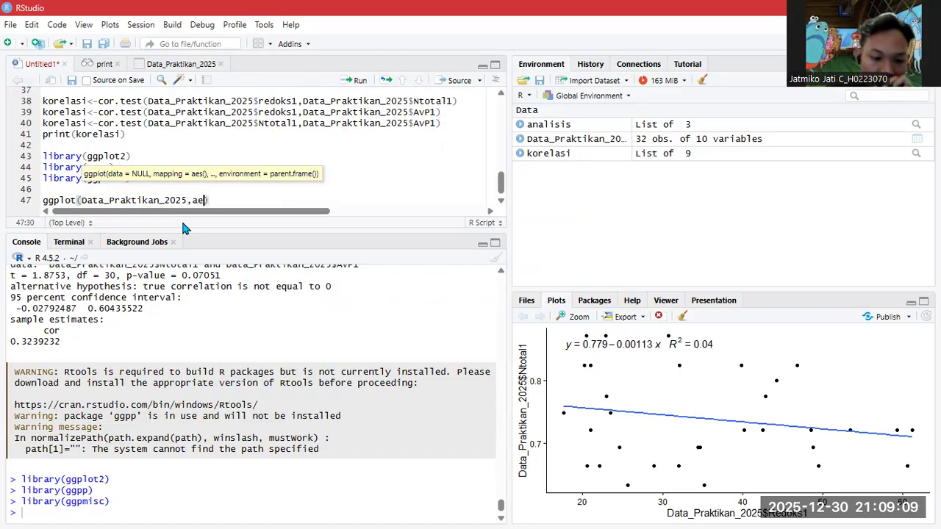
{"action": "key", "text": "Return"}
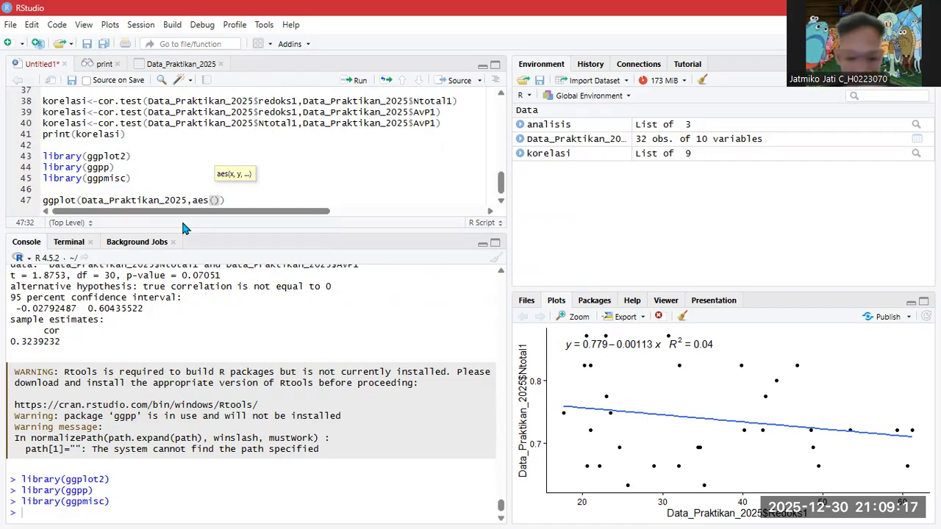
- Map x to Data_Praktikan_2025$redoks1 and y to Data_Praktikan_2025$Ntotal1, closing with ')+'
{"action": "type", "text": "x"}
{"action": "type", "text": "=da"}
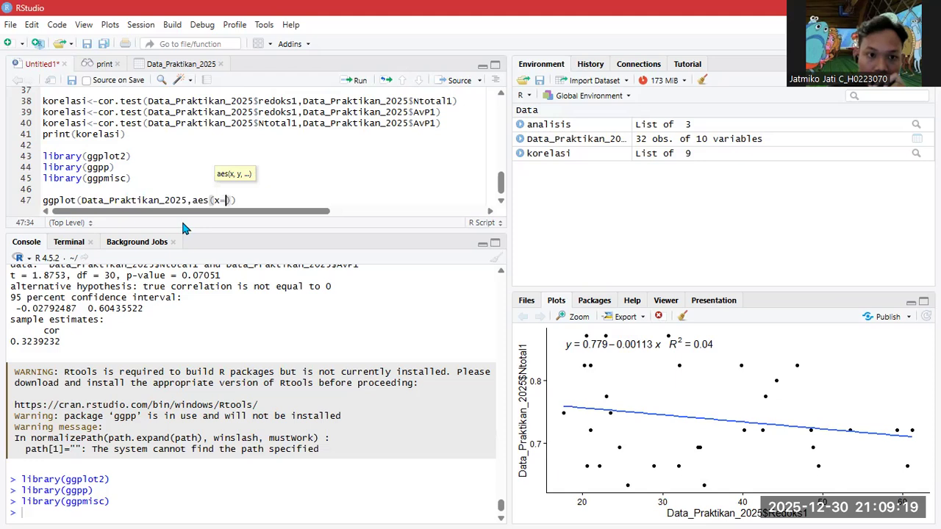
{"action": "type", "text": "ta"}
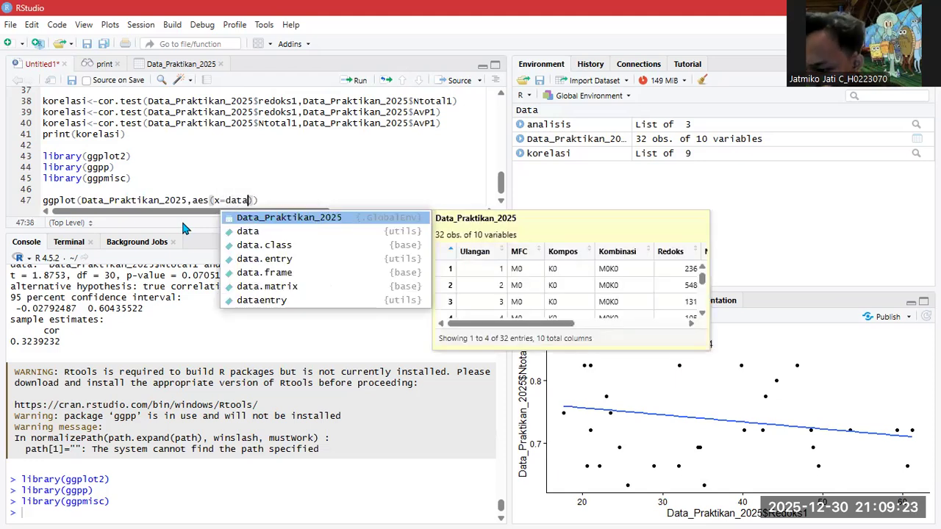
{"action": "key", "text": "Tab"}
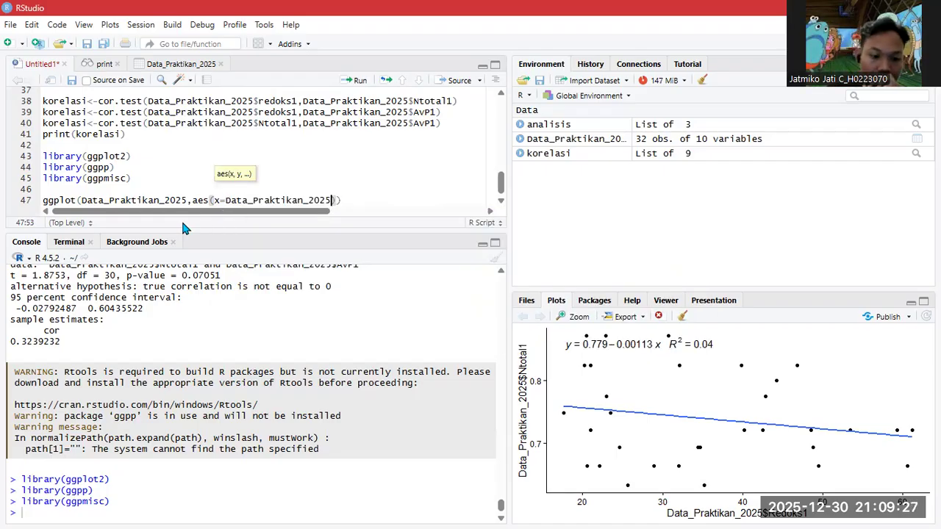
{"action": "type", "text": "$red"}
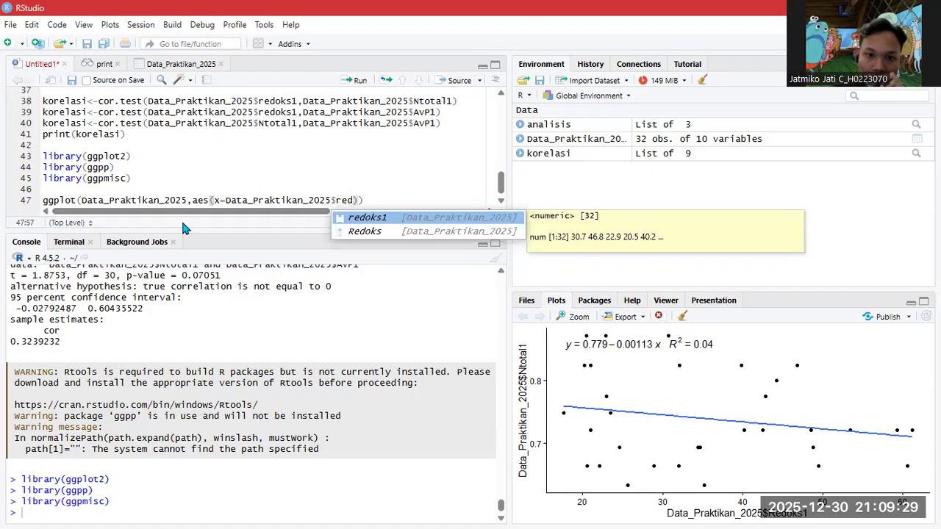
{"action": "key", "text": "Return"}
{"action": "type", "text": ","}
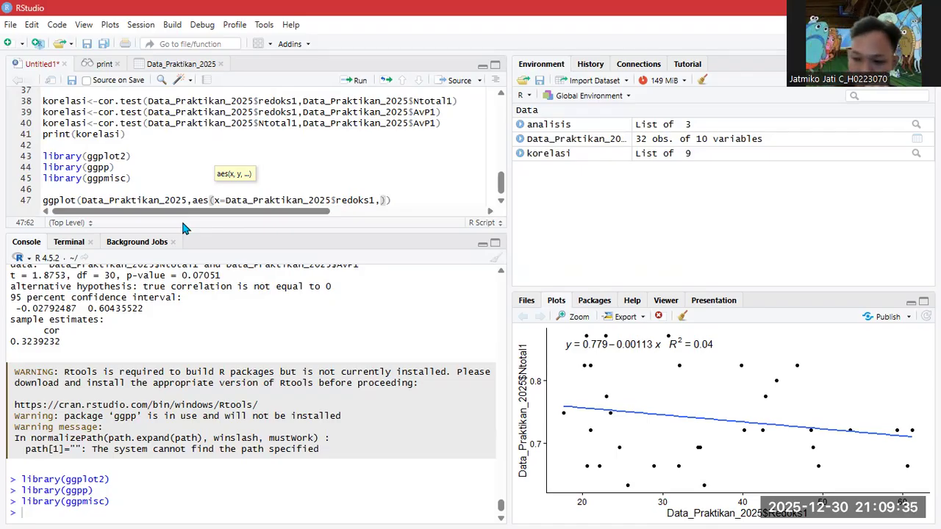
{"action": "type", "text": "y"}
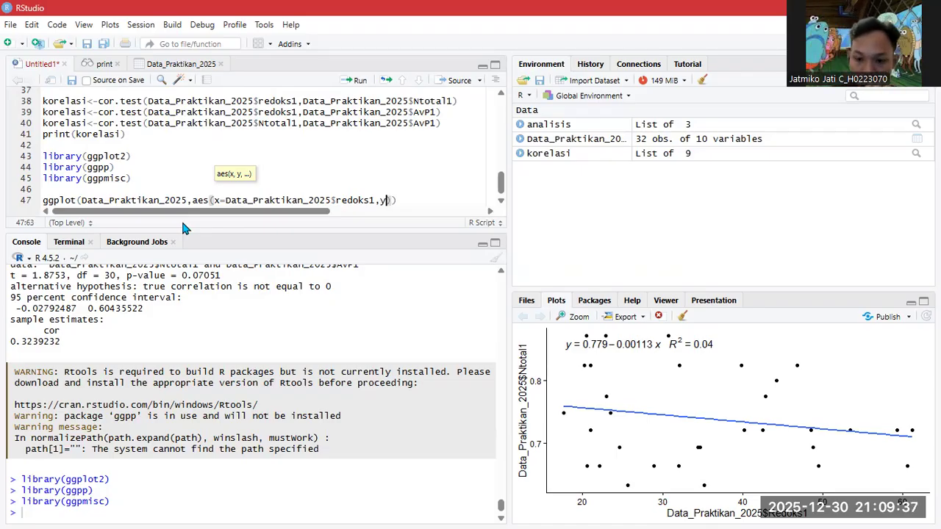
{"action": "type", "text": "=data"}
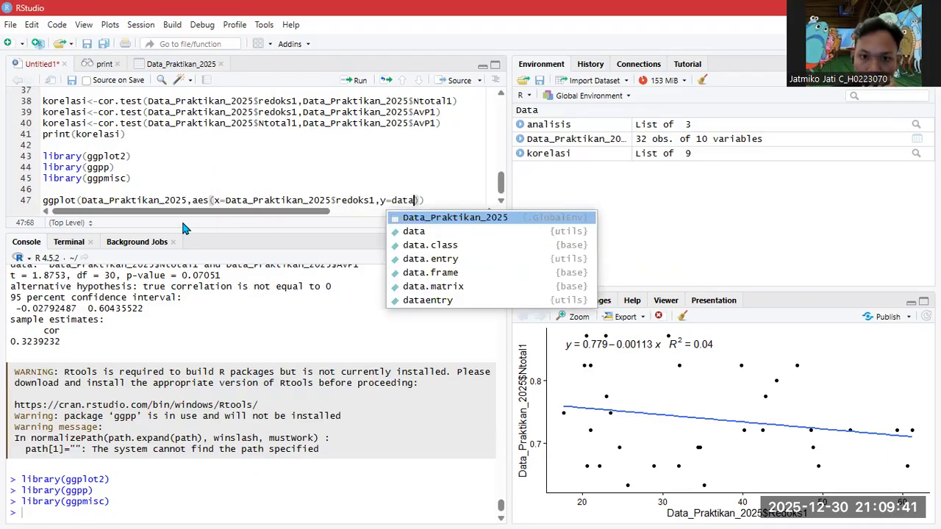
{"action": "key", "text": "Return"}
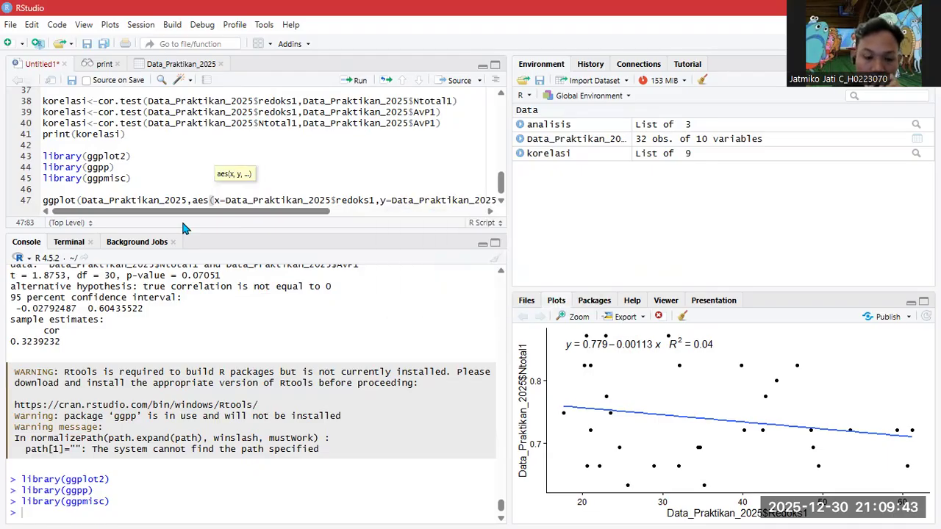
{"action": "type", "text": "$"}
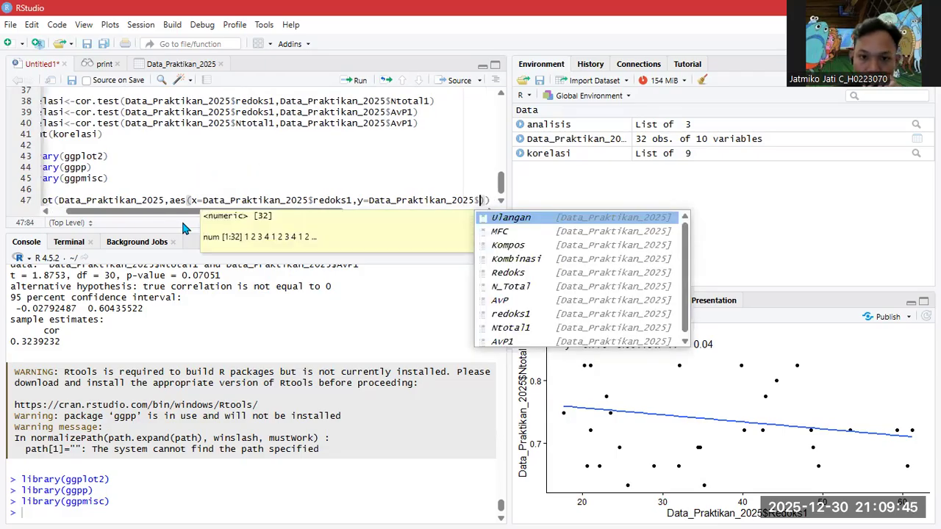
{"action": "key", "text": "Down"}
{"action": "key", "text": "Down"}
{"action": "key", "text": "Down"}
{"action": "key", "text": "Down"}
{"action": "key", "text": "Down"}
{"action": "key", "text": "Down"}
{"action": "key", "text": "Down"}
{"action": "key", "text": "Down"}
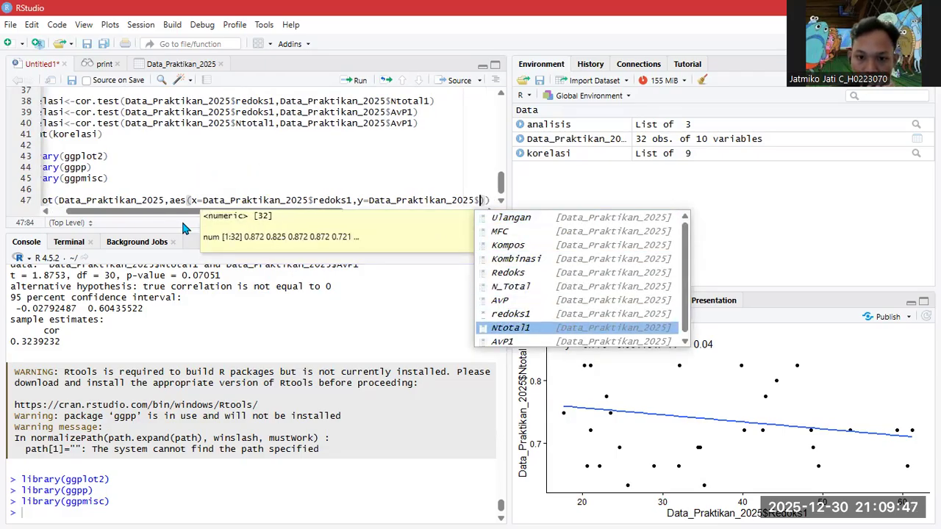
{"action": "key", "text": "Return"}
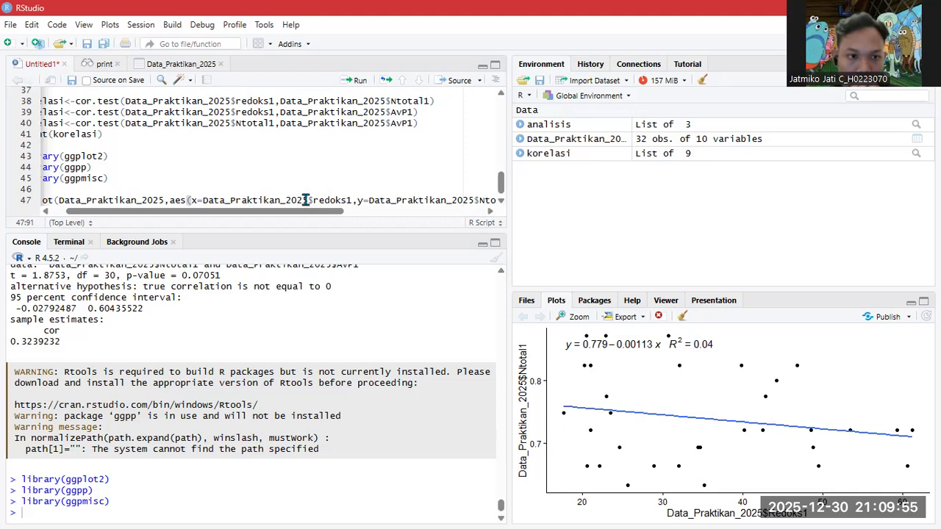
{"action": "type", "text": "))"}
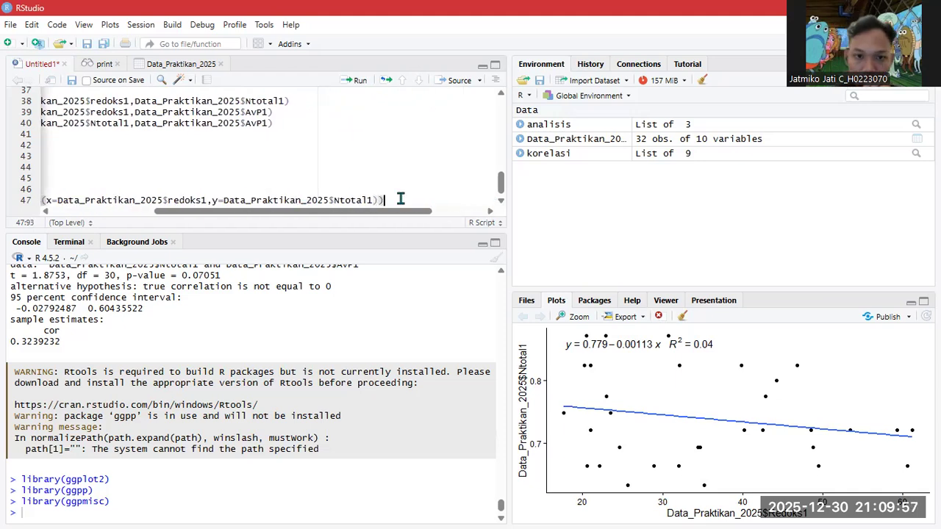
{"action": "type", "text": "+"}
- Fetch the remaining plot code from another window and return to the end of line 47
{"action": "key", "text": "Return"}
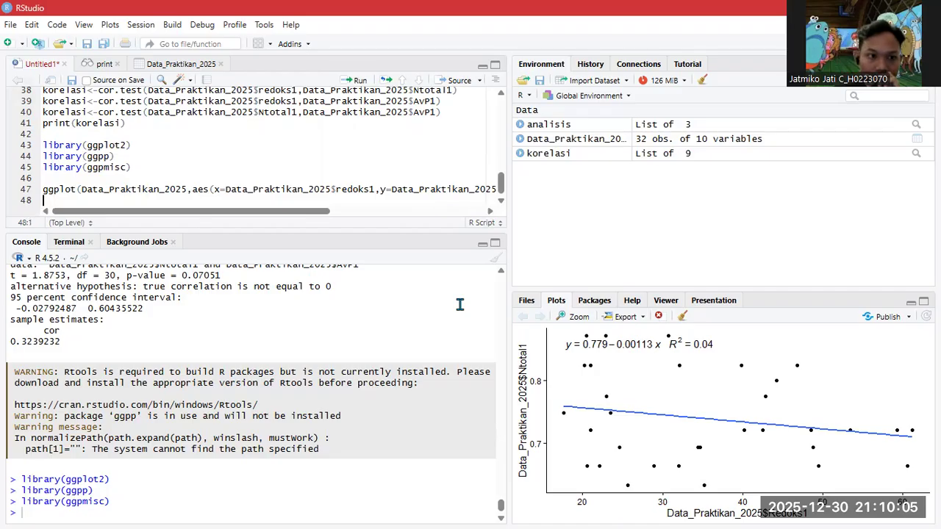
{"action": "key", "text": "BackSpace"}
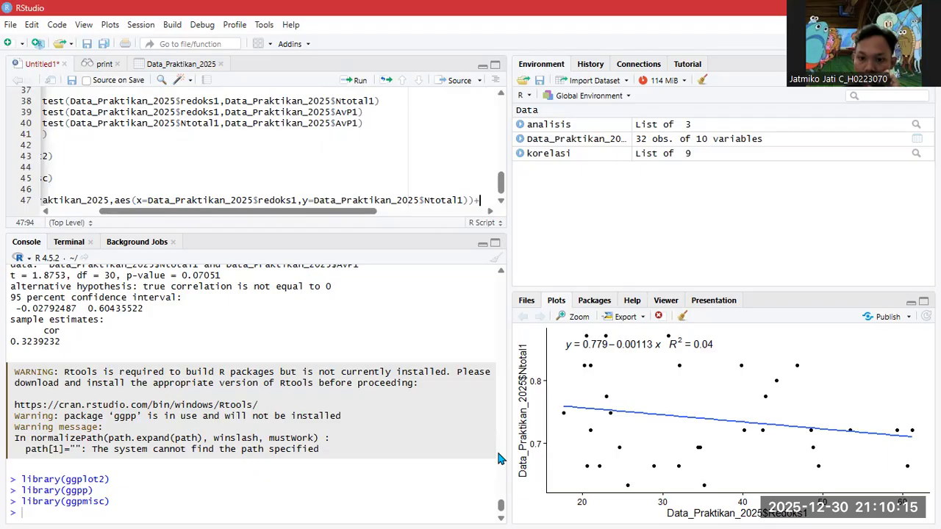
{"action": "key", "text": "alt+Tab"}
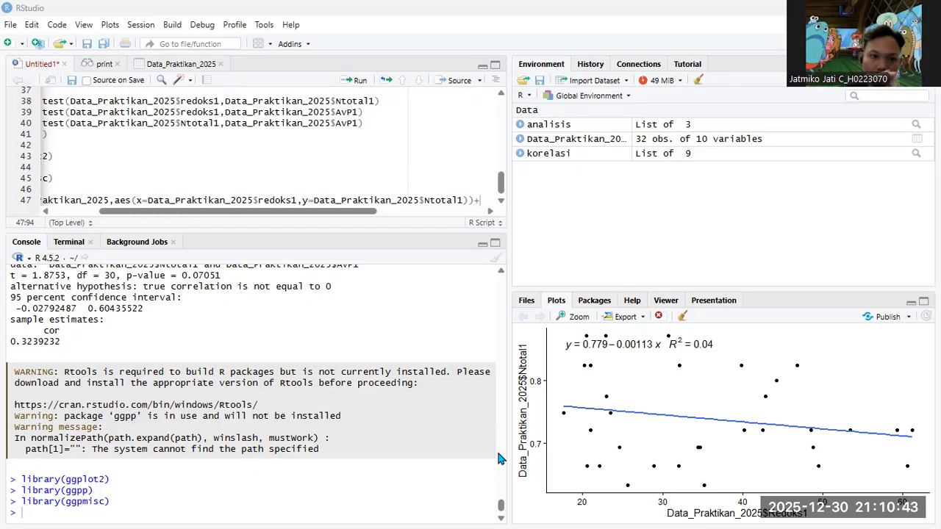
{"action": "left_click", "coordinate": [478, 200]}
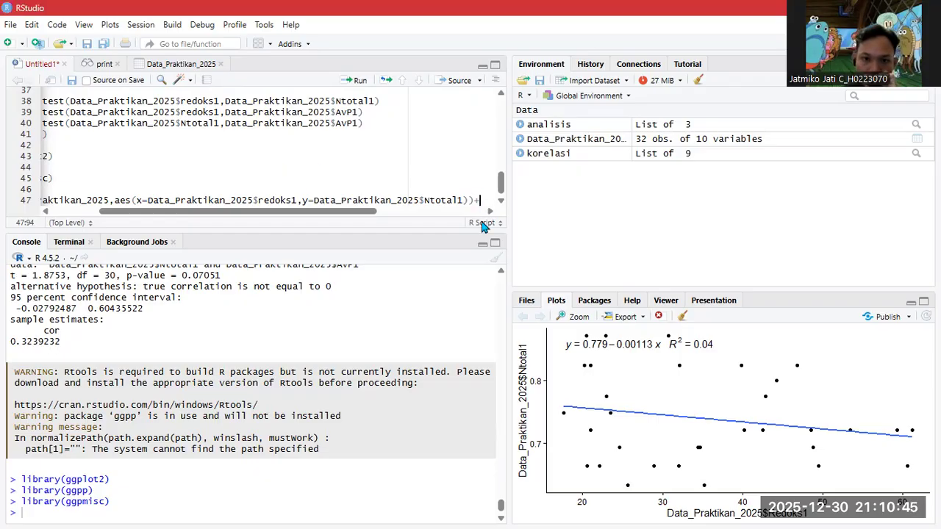
- Paste the geom_smooth(method="lm", se=FALSE), theme_classic() and stat_poly_eq layers after line 47
{"action": "type", "text": "geom_smooth(method = \"lm\", se = FALSE) +   theme_classic()+   stat_poly_eq(     aes(label = paste(..eq.label.., ..rr.label.., sep = \"~~~\")),     formula = y ~ x,     parse = TRUE   )"}
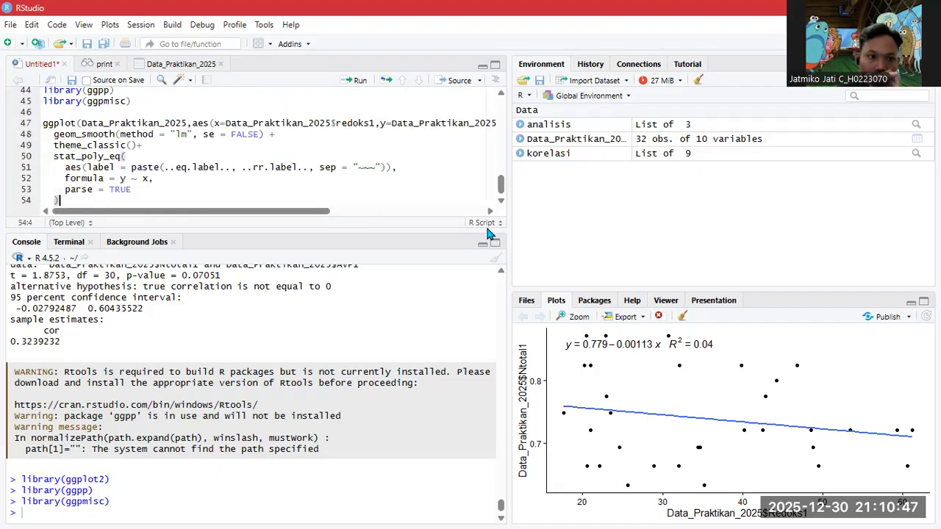
{"action": "left_click_drag", "start_coordinate": [242, 215], "coordinate": [215, 211]}
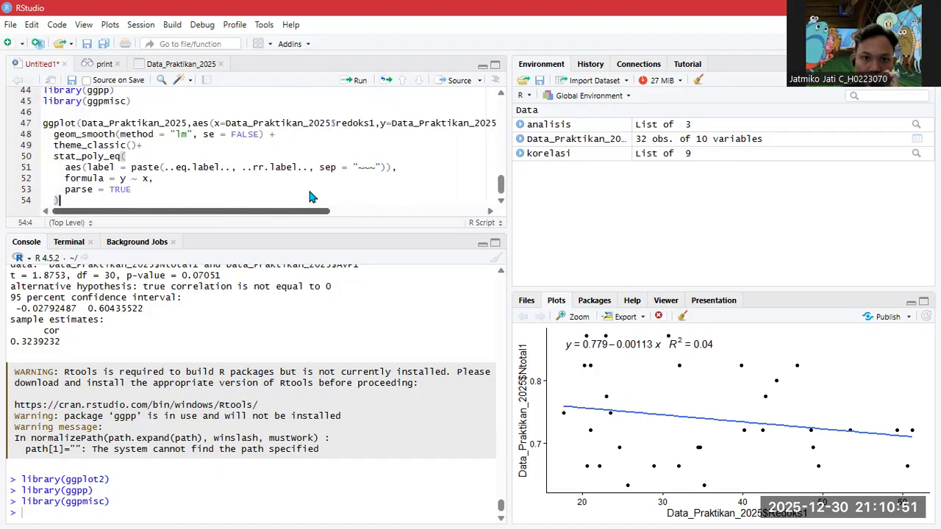
{"action": "scroll", "coordinate": [340, 183], "scroll_direction": "right", "scroll_amount": 6}
{"action": "scroll", "coordinate": [355, 182], "scroll_direction": "left", "scroll_amount": 2}
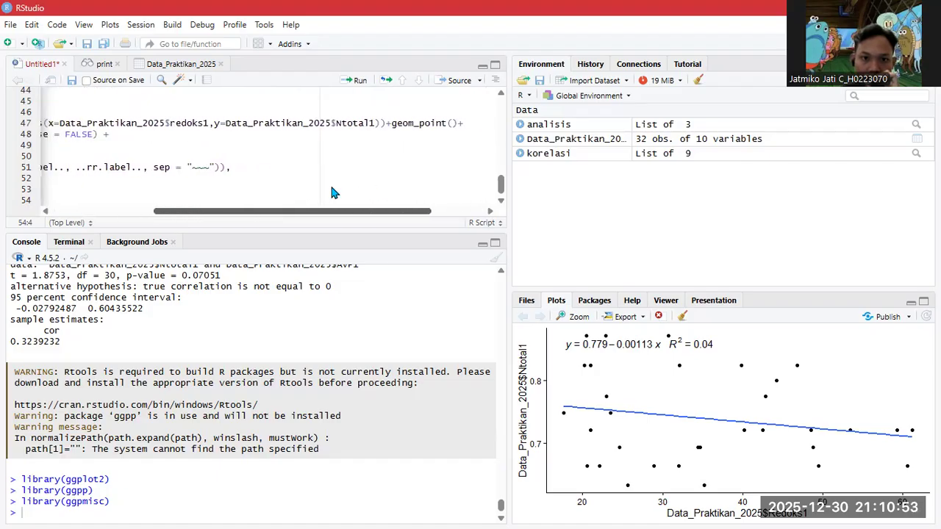
{"action": "scroll", "coordinate": [331, 193], "scroll_direction": "left", "scroll_amount": 5}
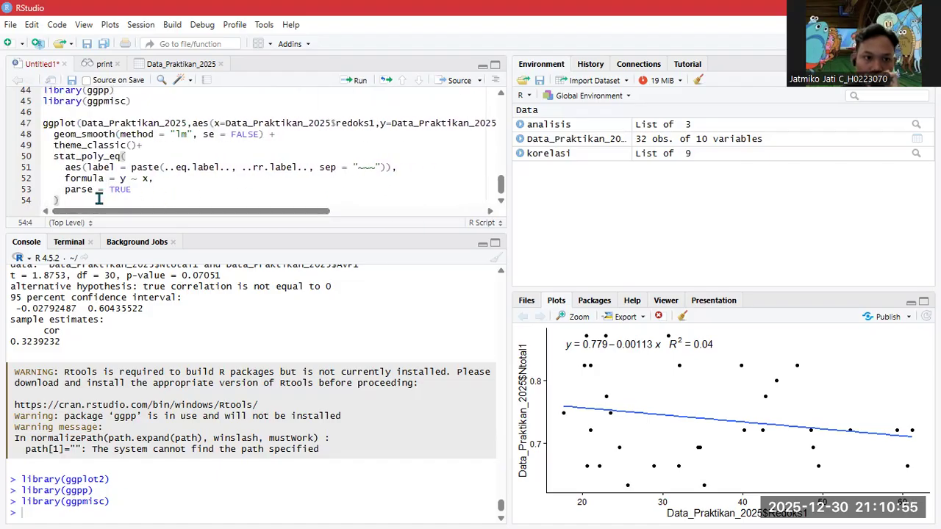
- Copy the whole plot block, lines 47–54, and add blank lines below it
{"action": "left_click_drag", "start_coordinate": [58, 200], "coordinate": [43, 125]}
{"action": "key", "text": "ctrl+c"}
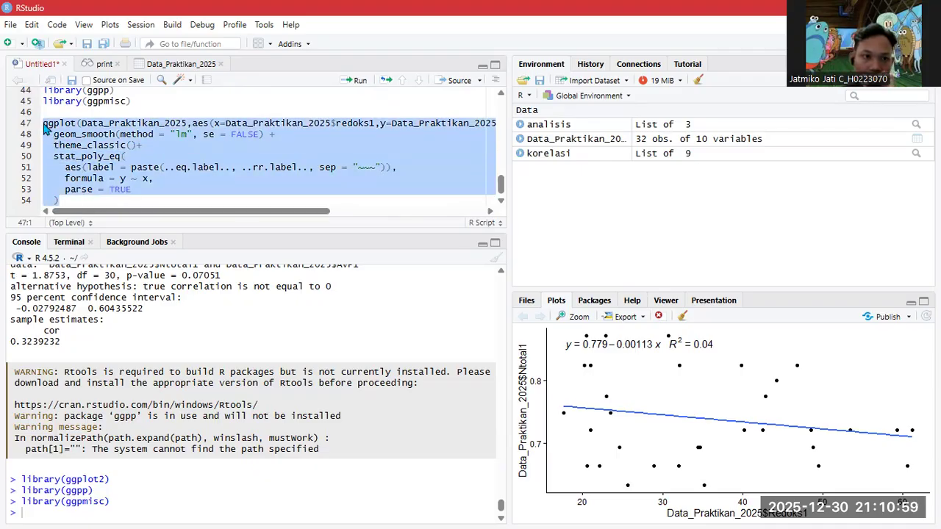
{"action": "left_click", "coordinate": [95, 201]}
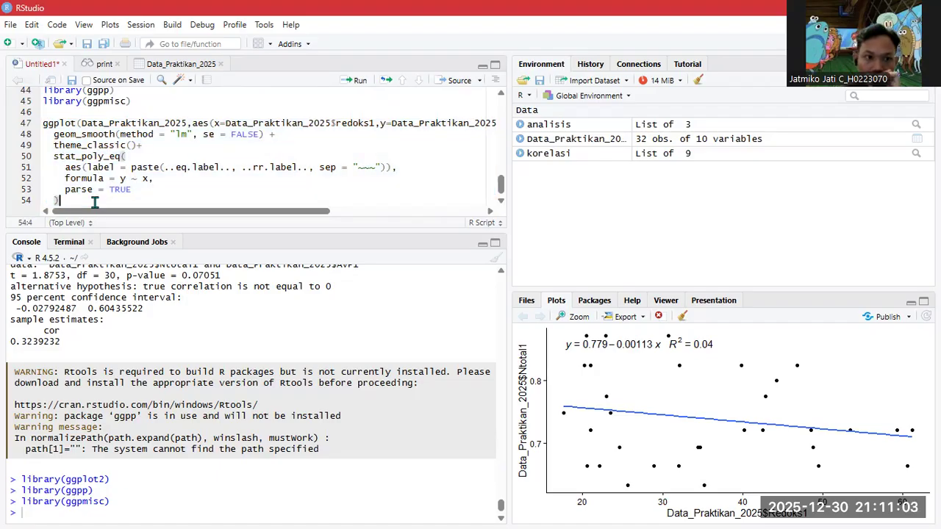
{"action": "key", "text": "Return"}
{"action": "key", "text": "Return"}
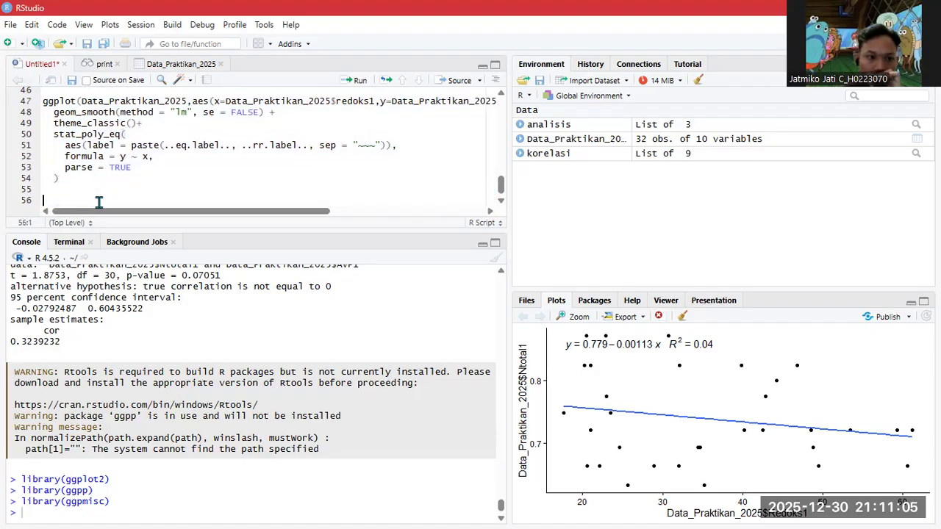
- Paste a second plot block and change its y variable to AvP1
{"action": "key", "text": "ctrl+v"}
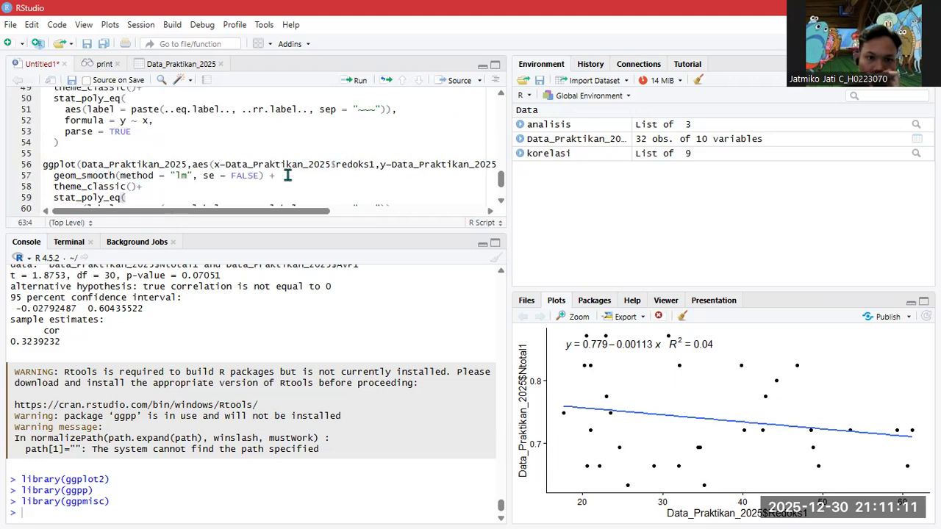
{"action": "left_click_drag", "start_coordinate": [329, 211], "coordinate": [420, 211]}
{"action": "double_click", "coordinate": [370, 165]}
{"action": "type", "text": "avp))+geom_point()+"}
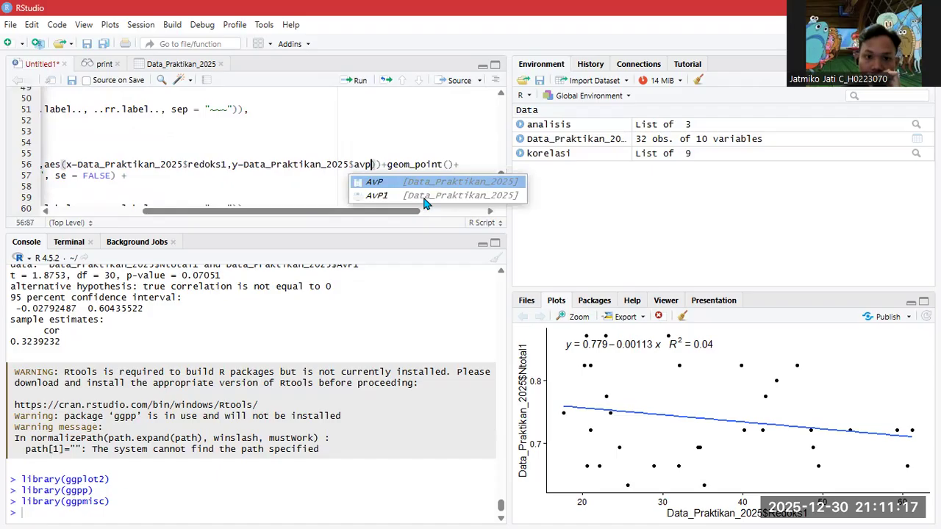
{"action": "left_click", "coordinate": [424, 197]}
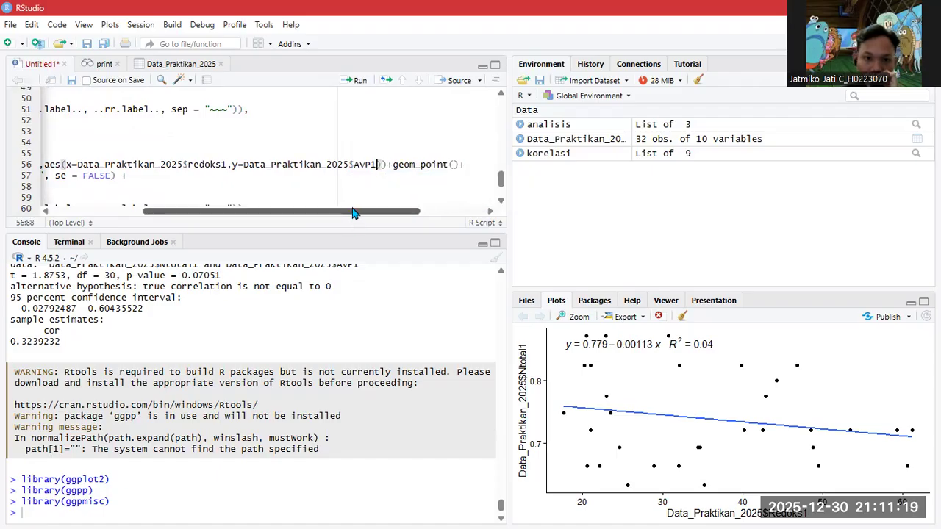
- Paste a third plot block below and change its x variable to Ntotal1
{"action": "left_click_drag", "start_coordinate": [353, 213], "coordinate": [268, 213]}
{"action": "scroll", "coordinate": [494, 202], "scroll_direction": "down", "scroll_amount": 2}
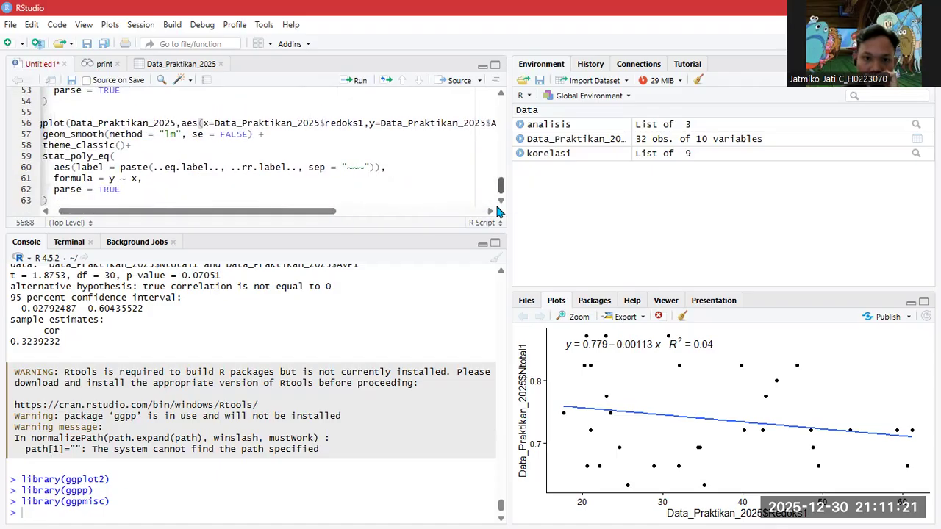
{"action": "left_click", "coordinate": [269, 200]}
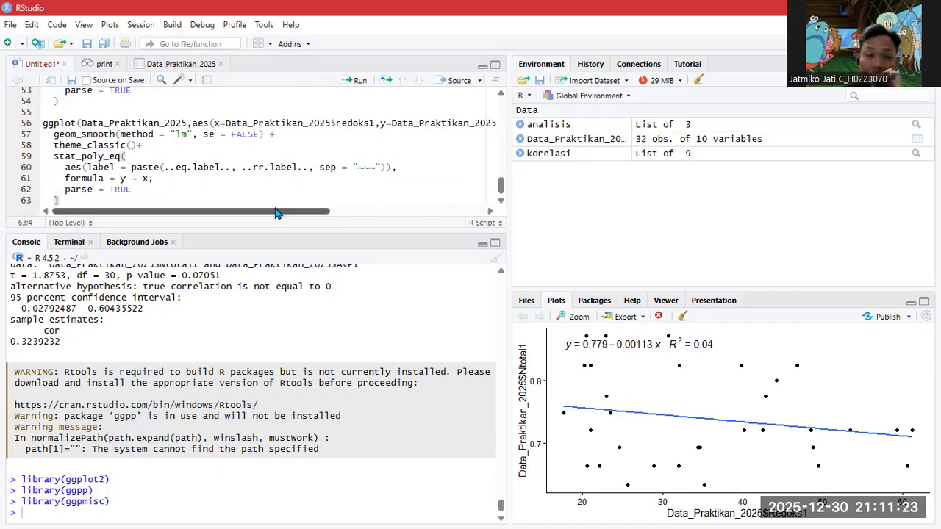
{"action": "key", "text": "Return"}
{"action": "key", "text": "Return"}
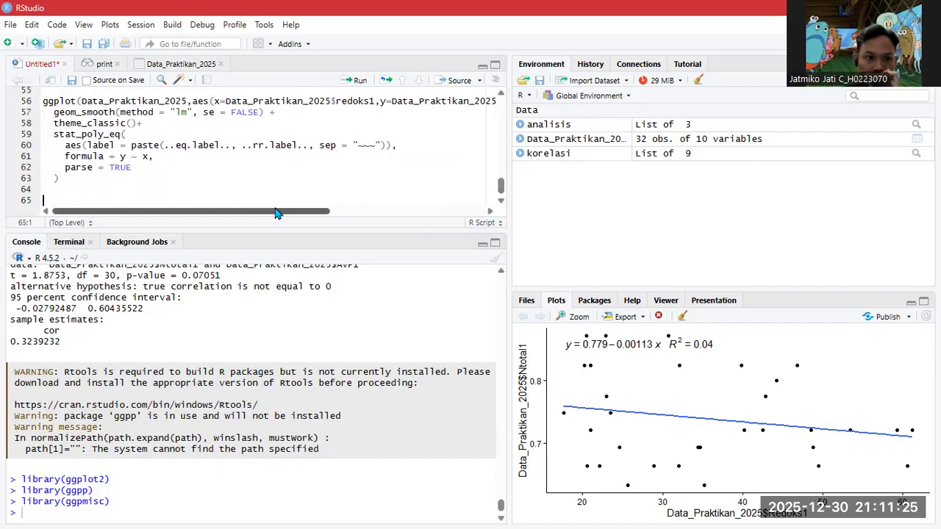
{"action": "key", "text": "ctrl+v"}
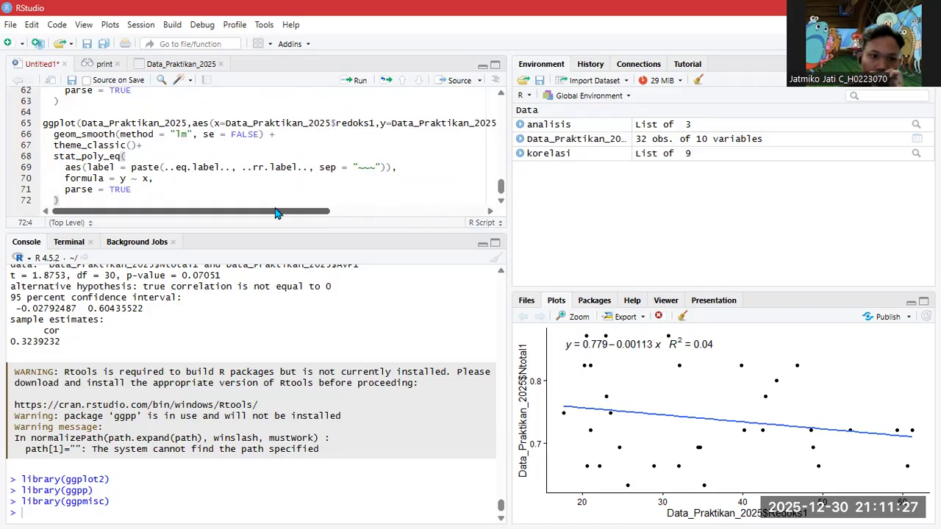
{"action": "double_click", "coordinate": [354, 122]}
{"action": "type", "text": "nto"}
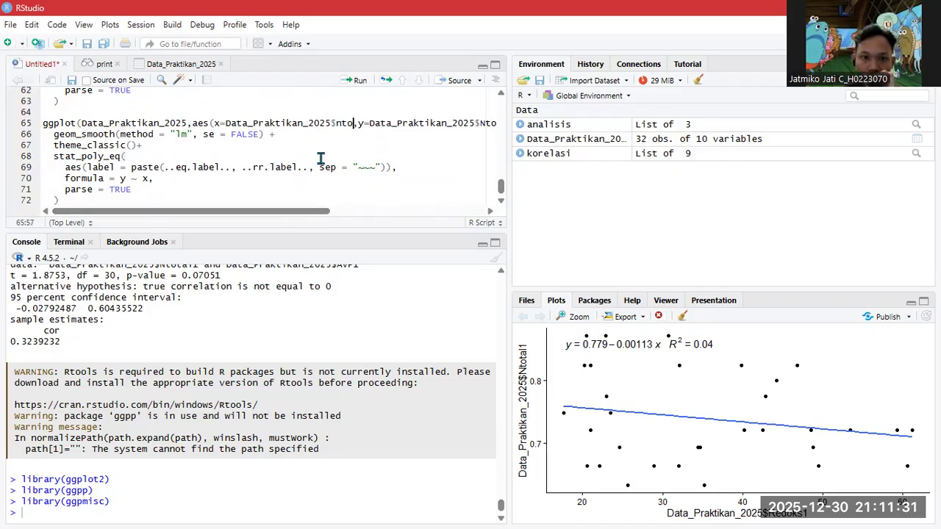
{"action": "key", "text": "Tab"}
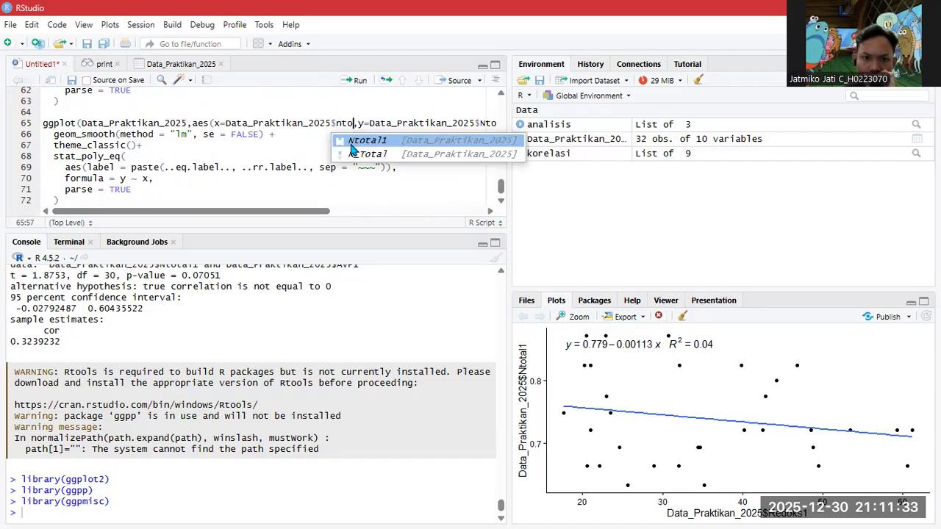
{"action": "left_click", "coordinate": [350, 141]}
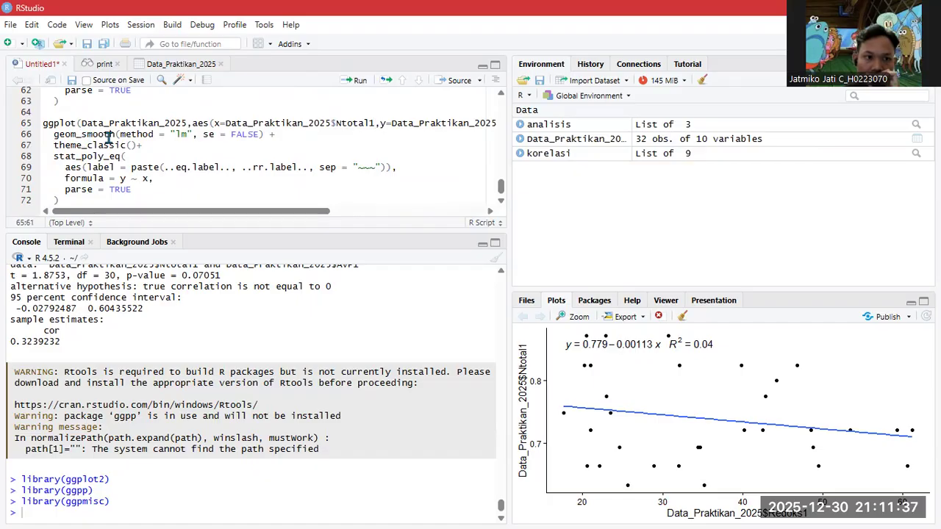
- Change the third block's y variable from Ntotal1 to AvP1
{"action": "scroll", "coordinate": [414, 197], "scroll_direction": "right", "scroll_amount": 5}
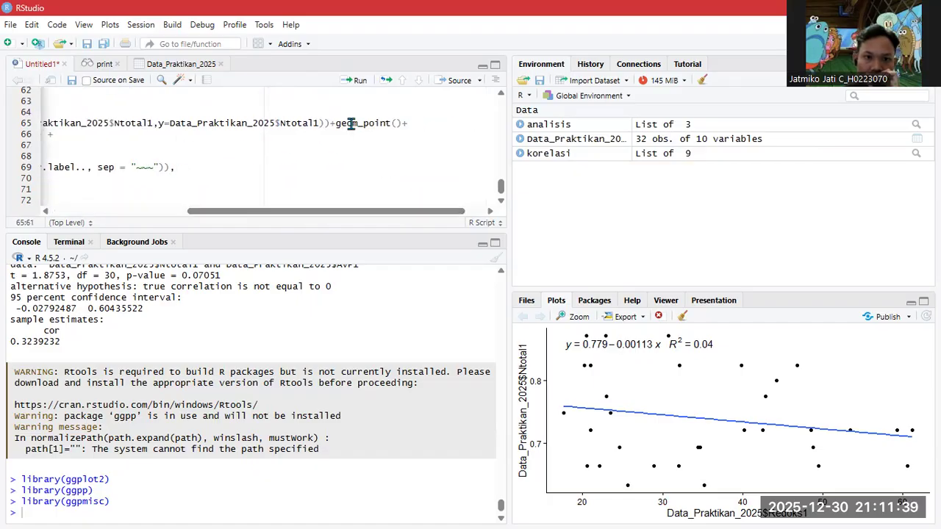
{"action": "double_click", "coordinate": [290, 123]}
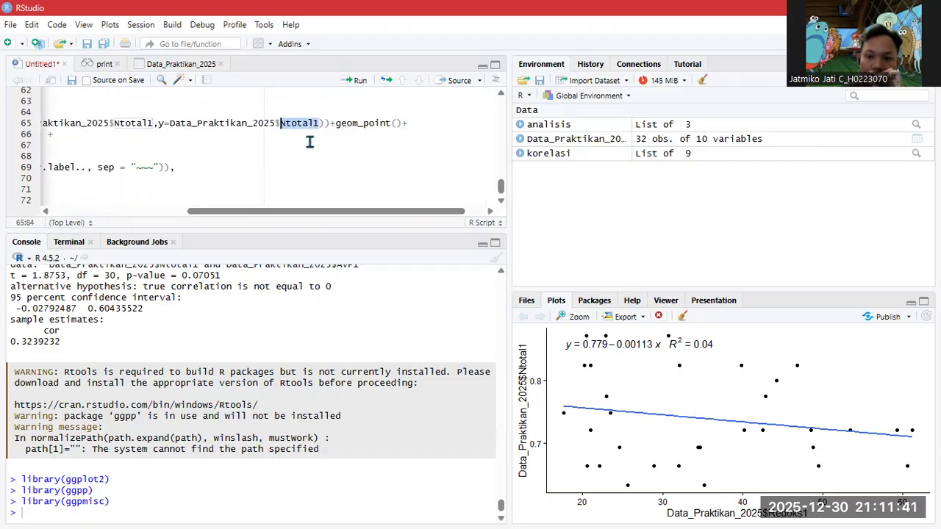
{"action": "type", "text": "avp"}
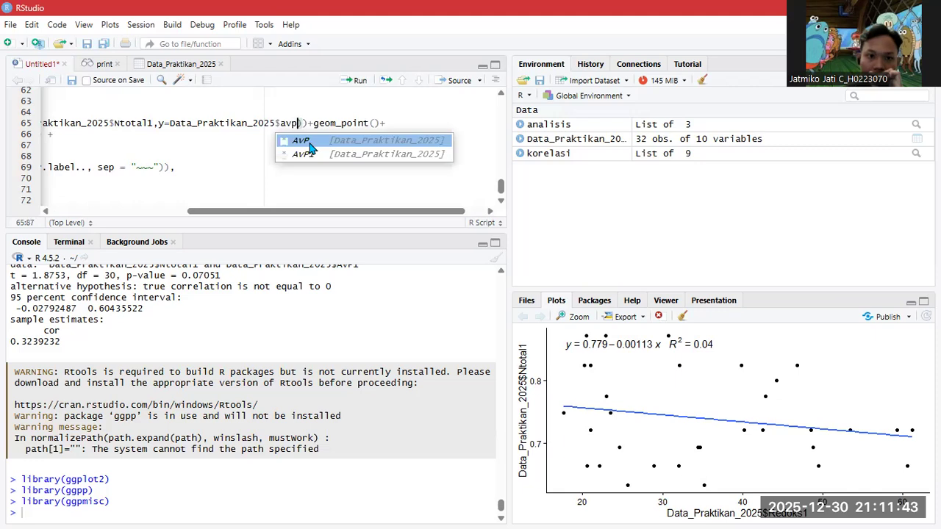
{"action": "key", "text": "Down"}
{"action": "left_click", "coordinate": [307, 140]}
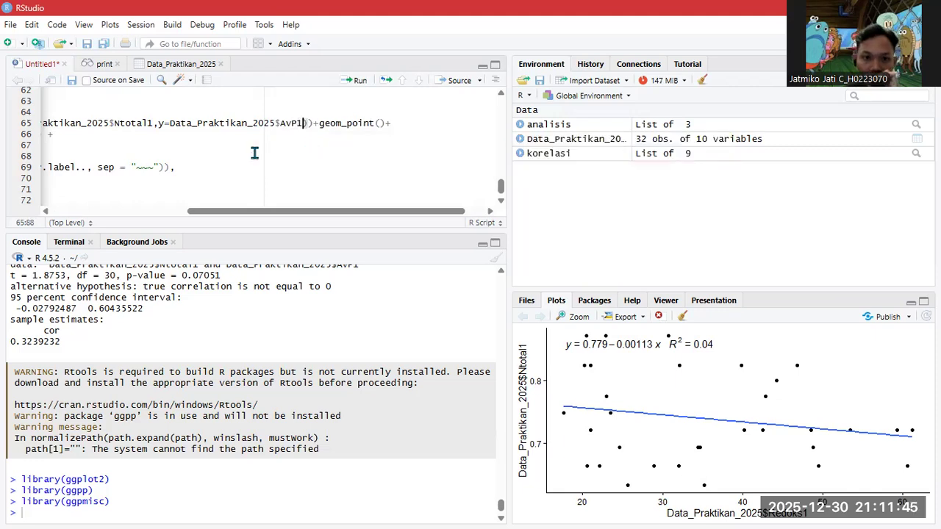
- Select the second scatter plot's code block
{"action": "left_click_drag", "start_coordinate": [236, 214], "coordinate": [101, 215]}
{"action": "scroll", "coordinate": [77, 155], "scroll_direction": "up", "scroll_amount": 7}
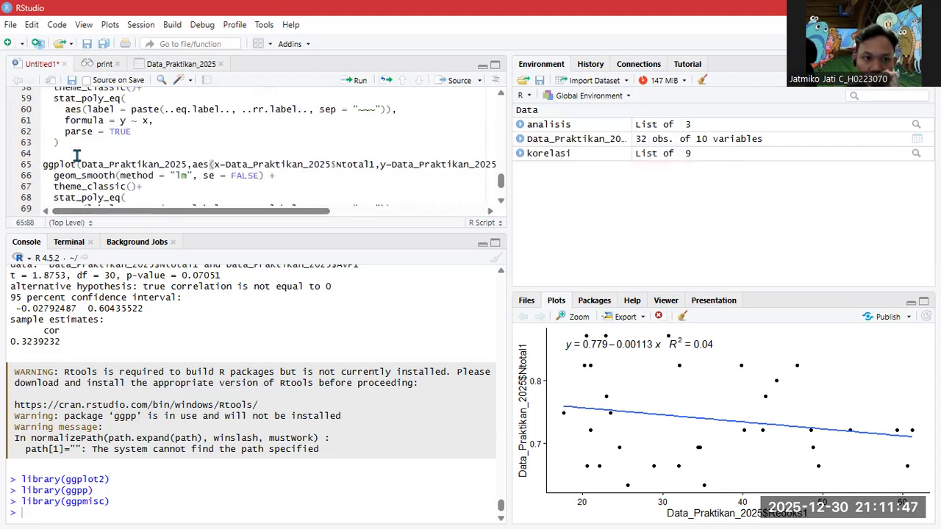
{"action": "scroll", "coordinate": [77, 156], "scroll_direction": "down", "scroll_amount": 3}
{"action": "scroll", "coordinate": [76, 152], "scroll_direction": "up", "scroll_amount": 3}
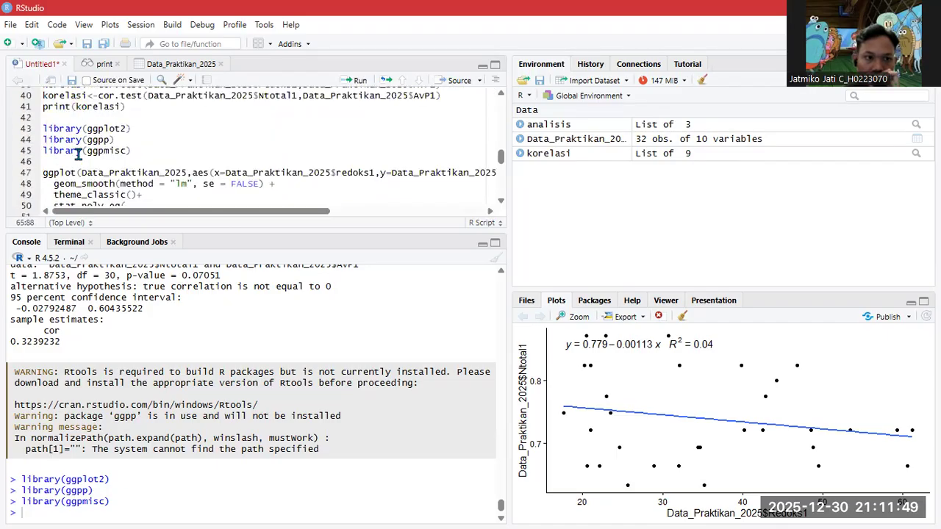
{"action": "scroll", "coordinate": [66, 147], "scroll_direction": "down", "scroll_amount": 1}
{"action": "left_click_drag", "start_coordinate": [47, 135], "coordinate": [83, 107]}
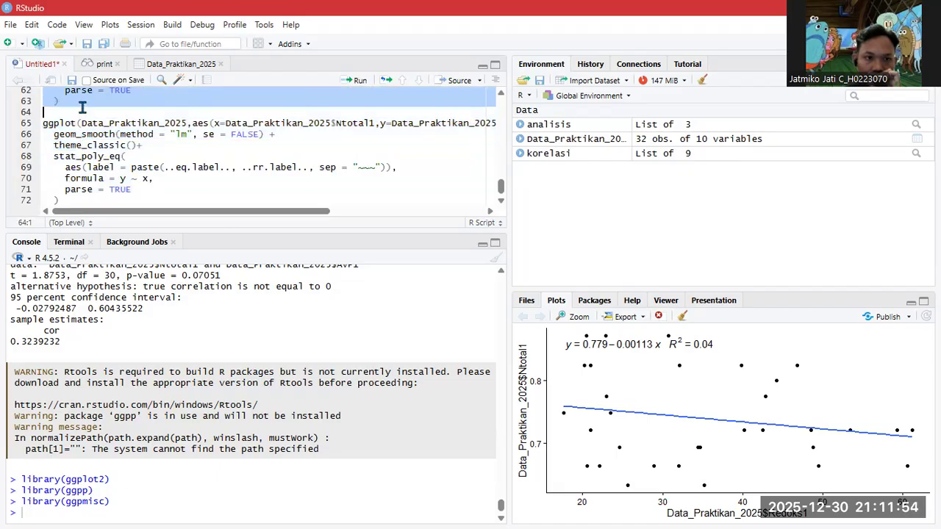
- Run the second block to plot AvP1 vs redoks1 (y = 4.32 − 0.0181x, R² = 0.03)
{"action": "left_click", "coordinate": [343, 83]}
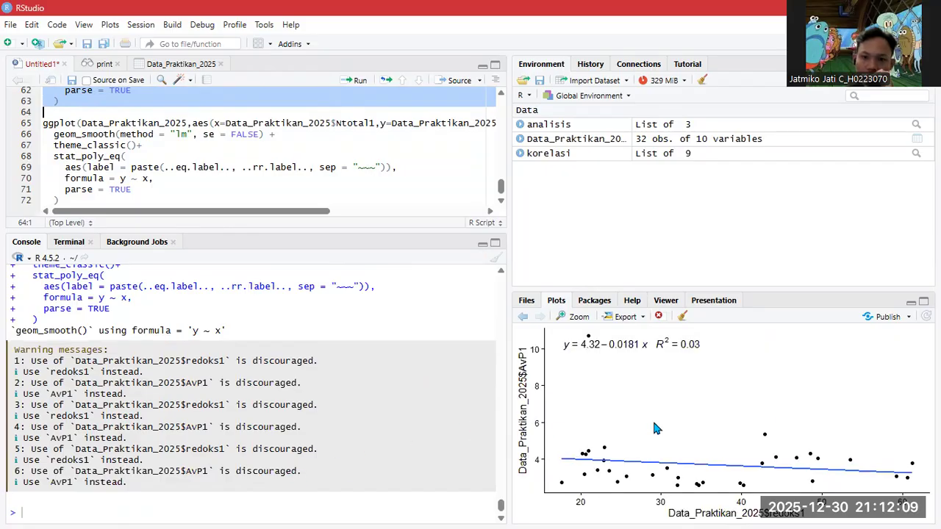
{"action": "scroll", "coordinate": [262, 201], "scroll_direction": "up", "scroll_amount": 2}
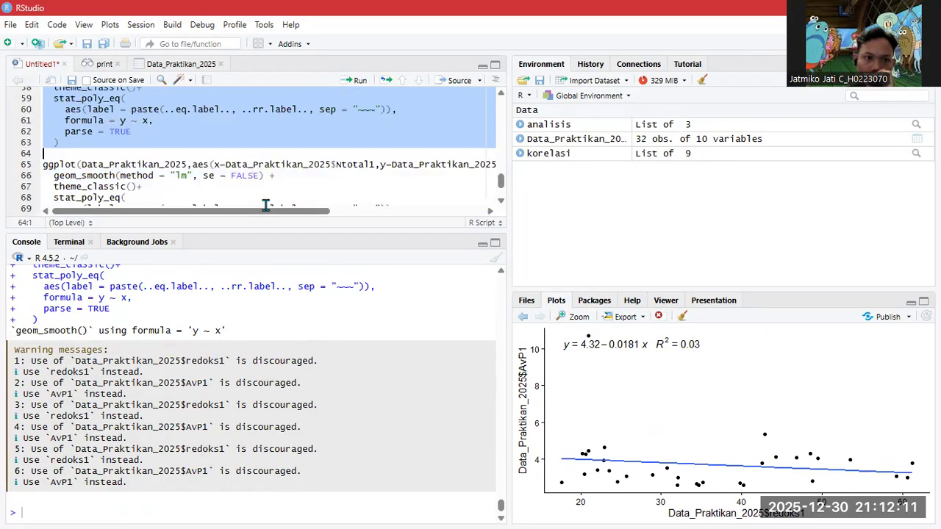
{"action": "scroll", "coordinate": [266, 205], "scroll_direction": "up", "scroll_amount": 8}
{"action": "scroll", "coordinate": [266, 203], "scroll_direction": "down", "scroll_amount": 3}
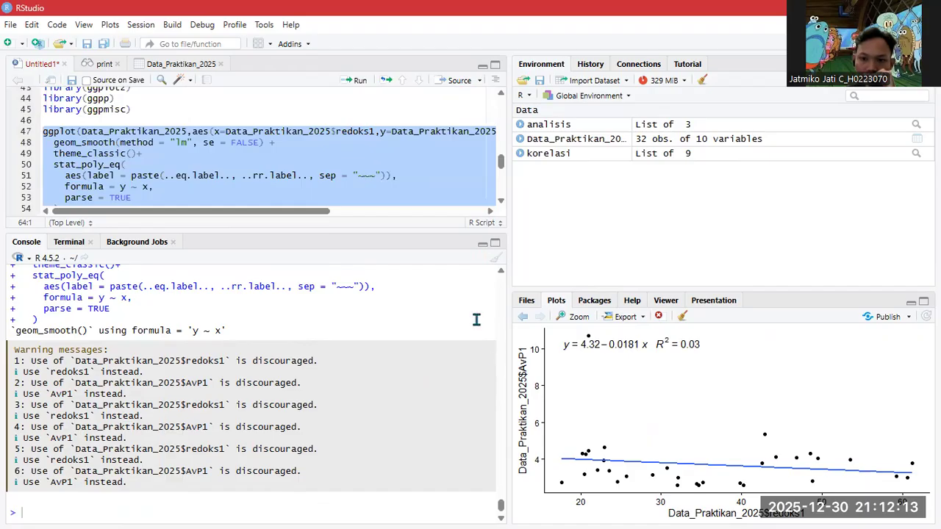
- Compare with the earlier Ntotal1 vs redoks1 plot using the Plots pane back and forward arrows
{"action": "left_click", "coordinate": [524, 317]}
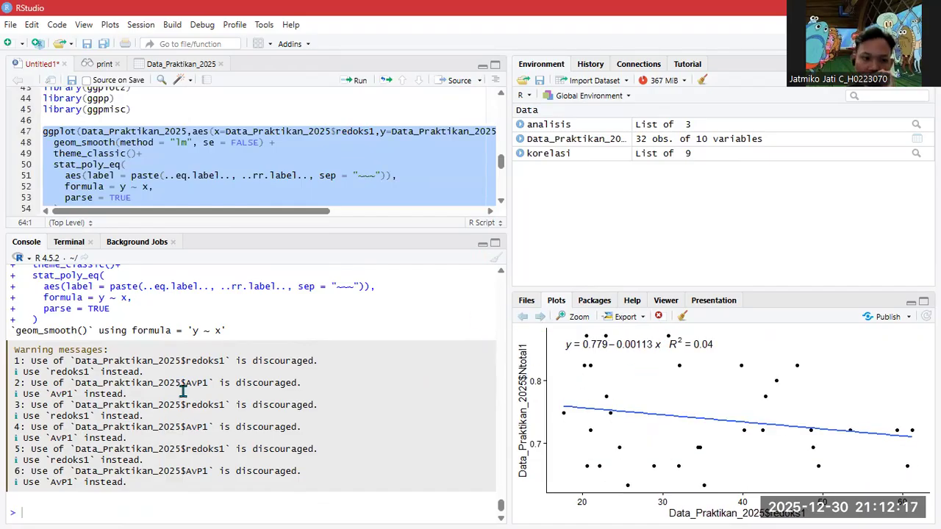
{"action": "scroll", "coordinate": [183, 385], "scroll_direction": "up", "scroll_amount": 5}
{"action": "scroll", "coordinate": [180, 382], "scroll_direction": "down", "scroll_amount": 5}
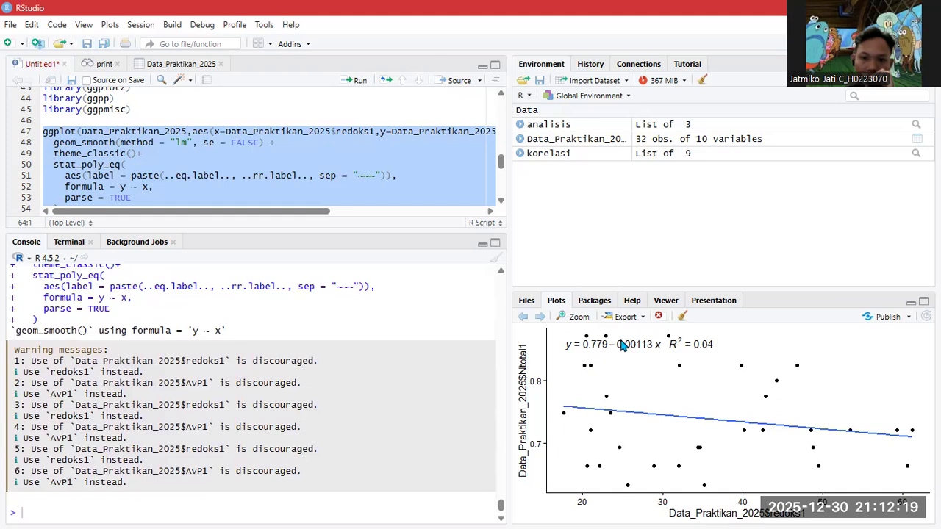
{"action": "scroll", "coordinate": [266, 184], "scroll_direction": "down", "scroll_amount": 1}
{"action": "scroll", "coordinate": [266, 183], "scroll_direction": "up", "scroll_amount": 1}
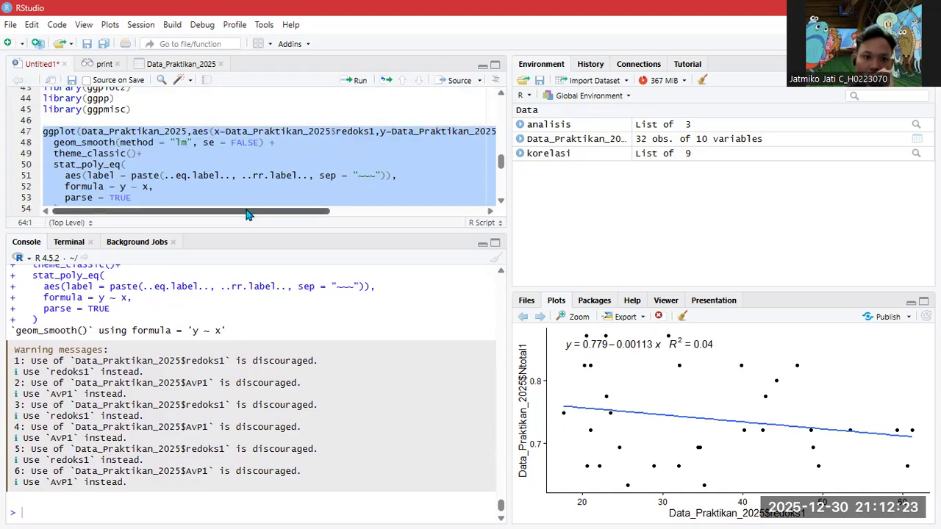
{"action": "left_click_drag", "start_coordinate": [248, 214], "coordinate": [192, 212]}
{"action": "scroll", "coordinate": [225, 162], "scroll_direction": "down", "scroll_amount": 2}
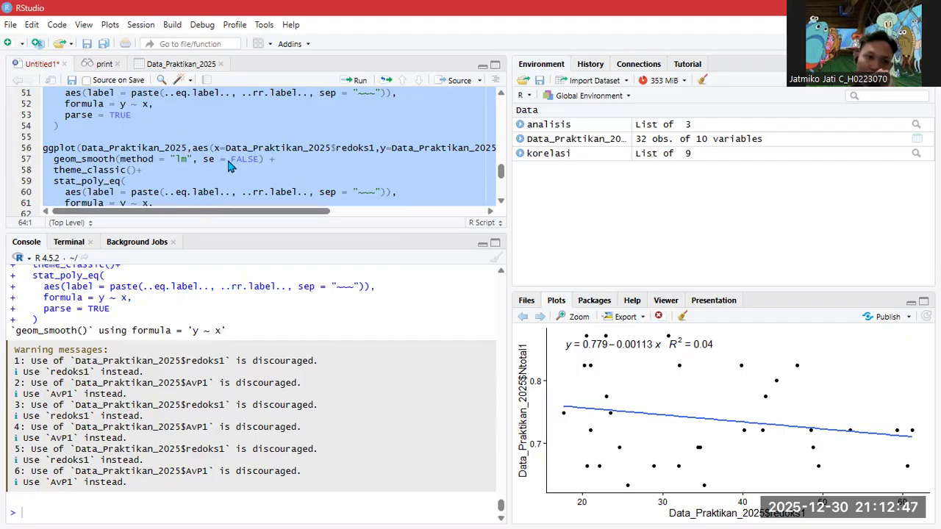
{"action": "scroll", "coordinate": [226, 157], "scroll_direction": "down", "scroll_amount": 2}
{"action": "left_click", "coordinate": [541, 320]}
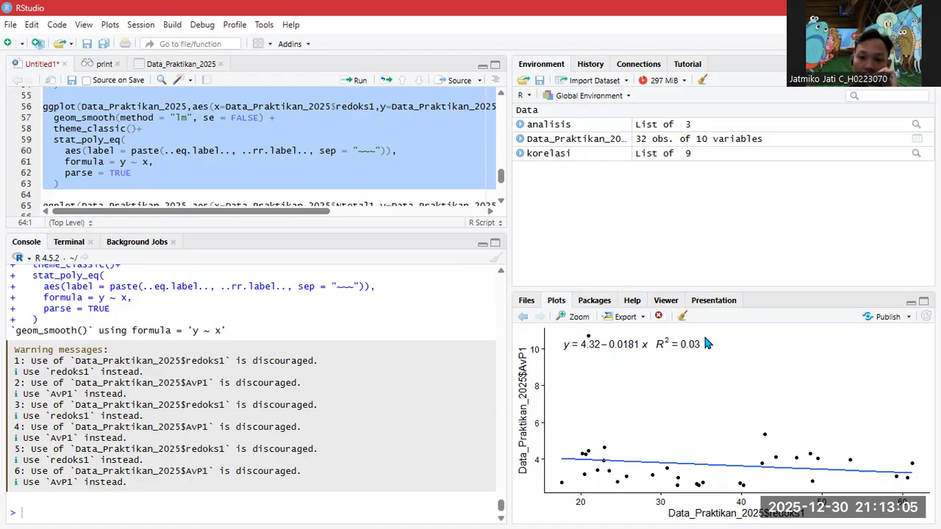
{"action": "scroll", "coordinate": [382, 203], "scroll_direction": "down", "scroll_amount": 1}
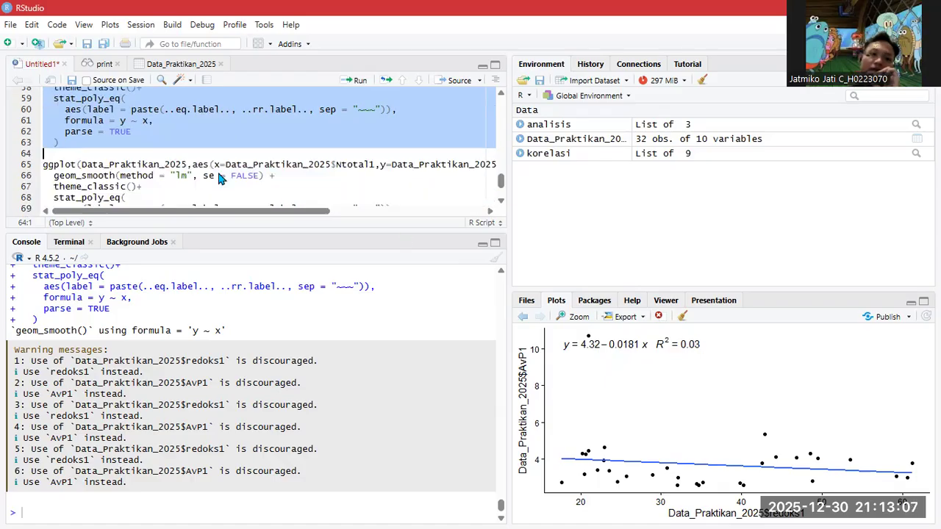
- Run lines 65–72 to plot AvP1 vs Ntotal1 (y = −1.18 + 6.59x, R² = 0.10)
{"action": "left_click", "coordinate": [59, 164]}
{"action": "left_click_drag", "start_coordinate": [42, 164], "coordinate": [61, 200]}
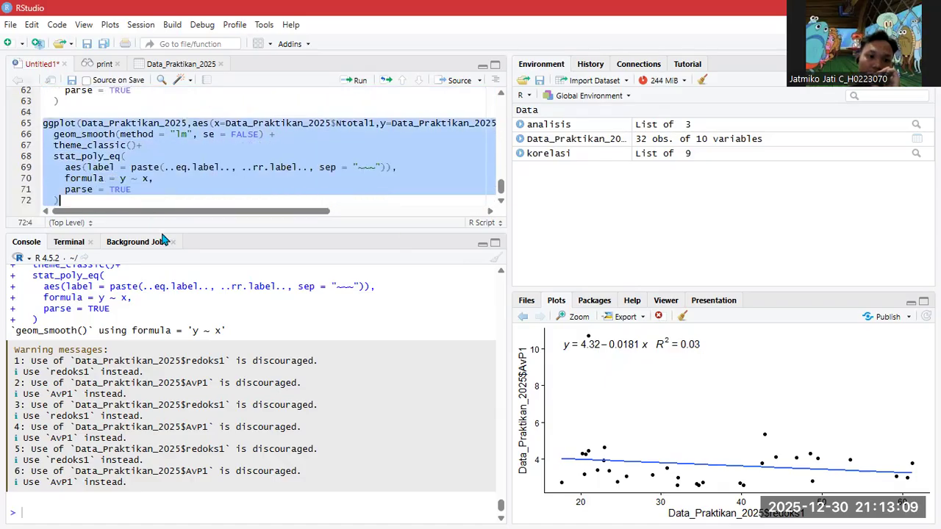
{"action": "left_click", "coordinate": [355, 81]}
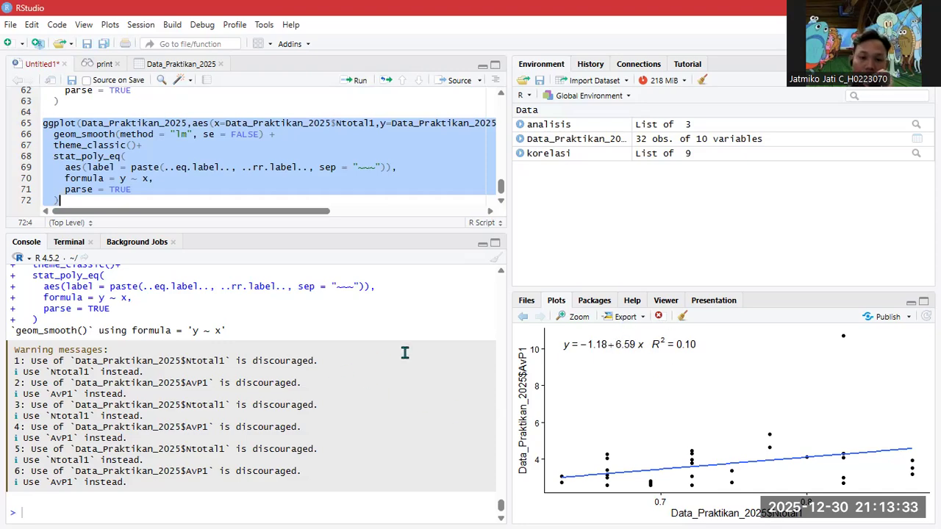
{"action": "scroll", "coordinate": [408, 357], "scroll_direction": "up", "scroll_amount": 10}
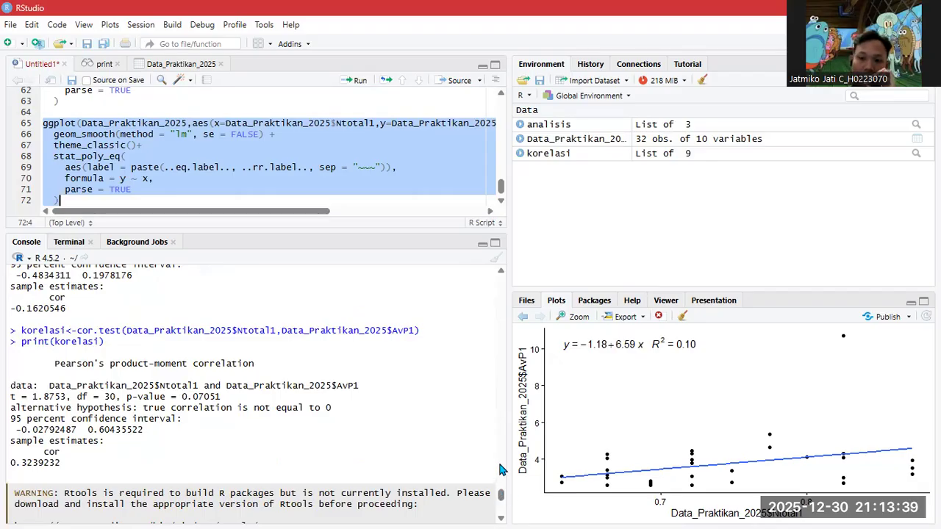
{"action": "scroll", "coordinate": [283, 377], "scroll_direction": "down", "scroll_amount": 2}
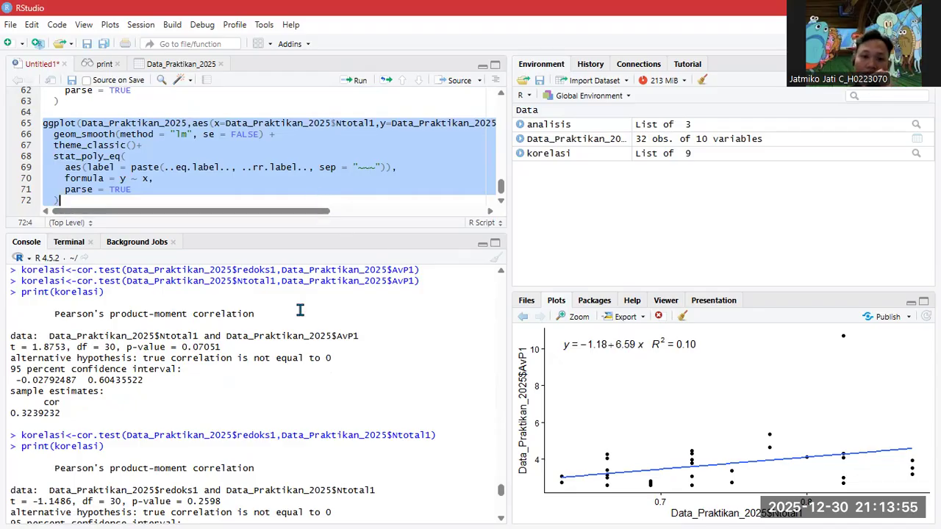
{"action": "scroll", "coordinate": [300, 311], "scroll_direction": "down", "scroll_amount": 10}
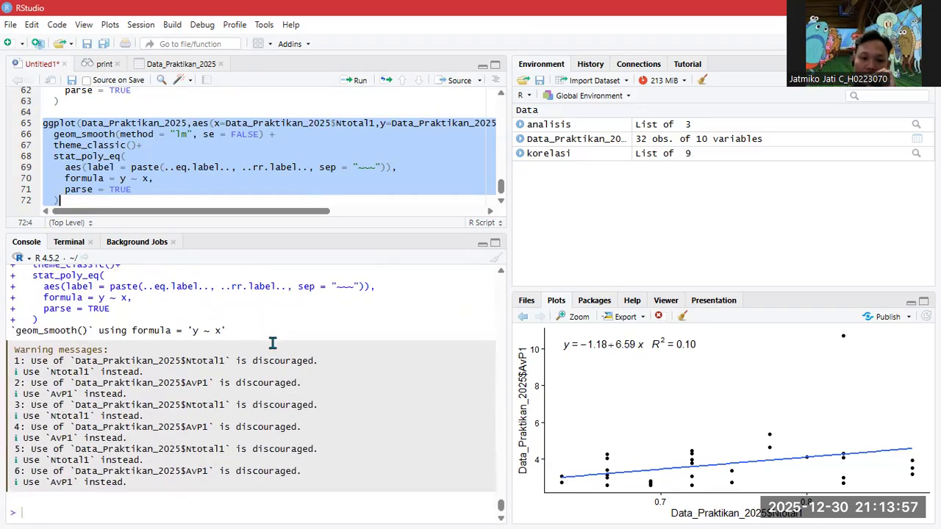